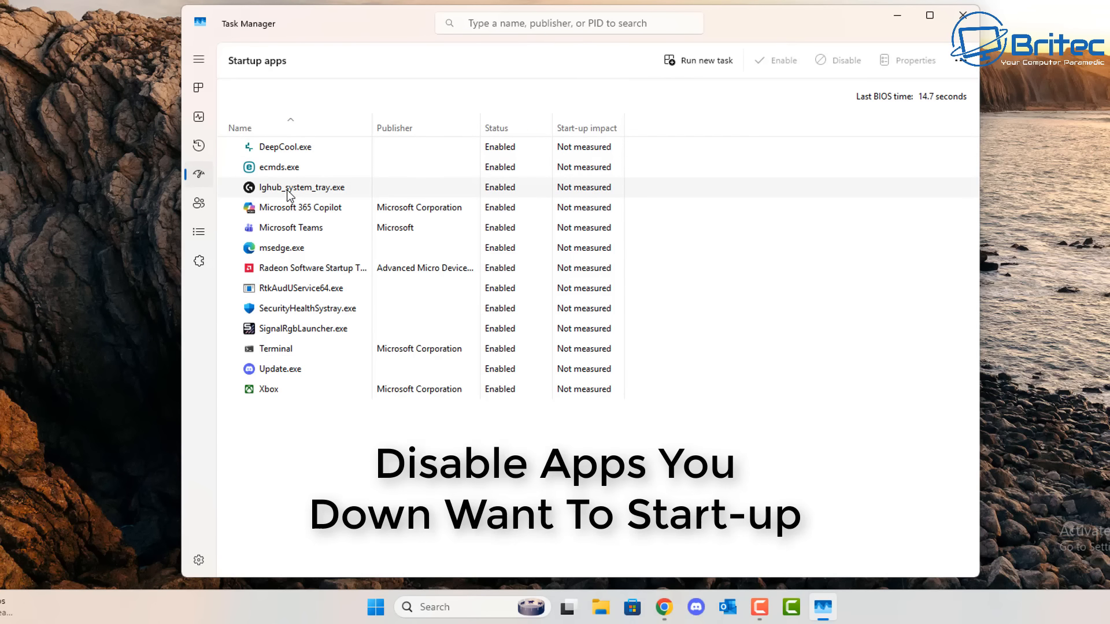
# Disable the lghub_system_tray.exe, Microsoft 365 Copilot and Microsoft Teams startup apps
pyautogui.rightClick(501, 187)
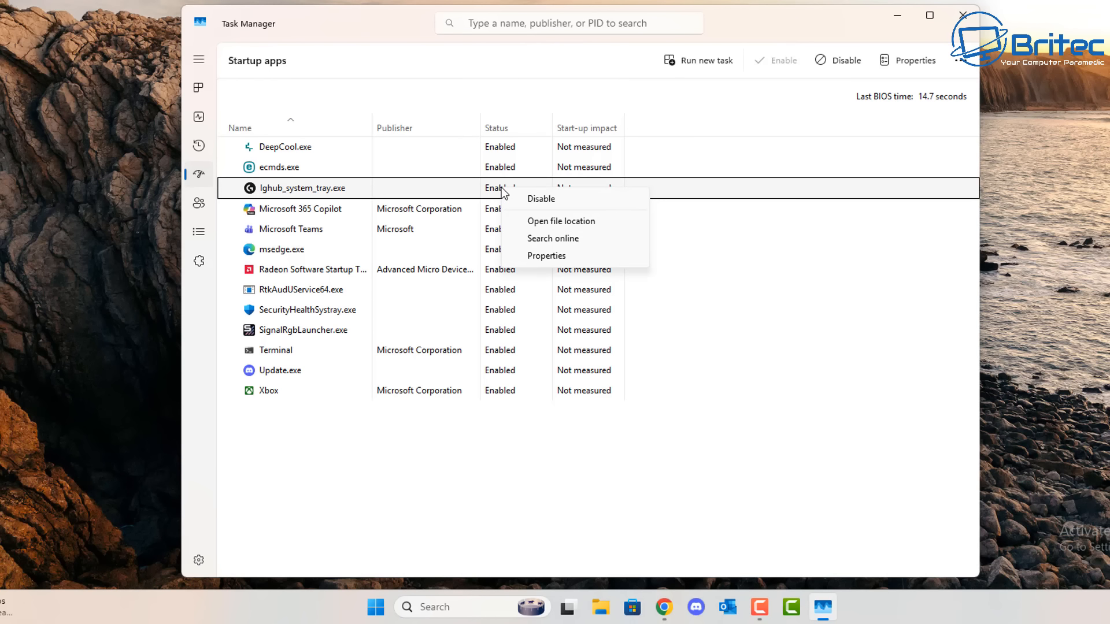
pyautogui.click(534, 200)
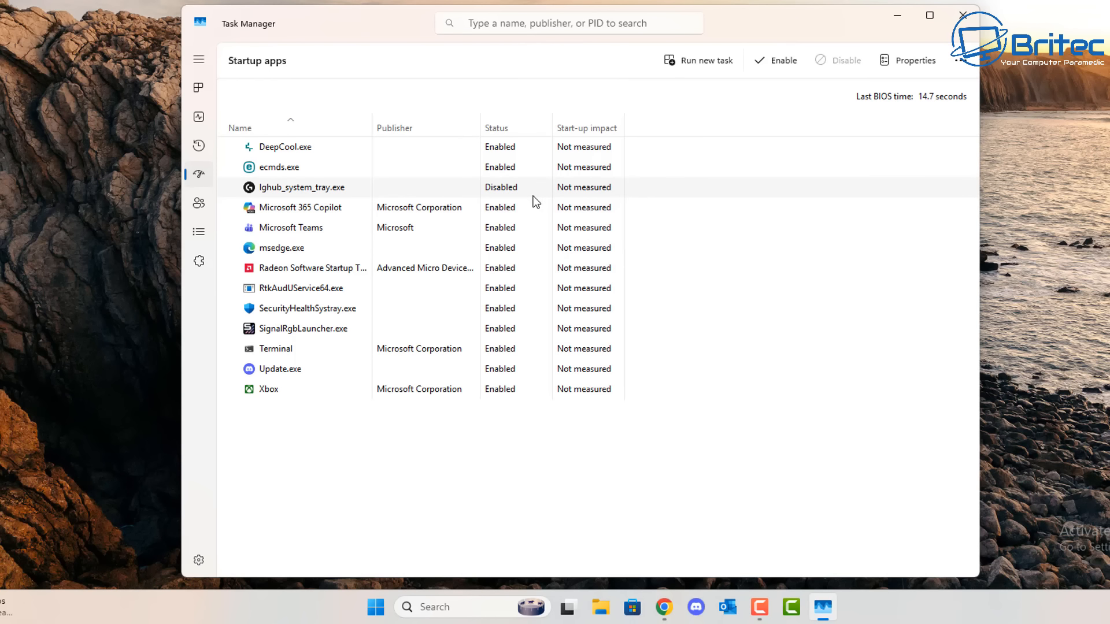
pyautogui.rightClick(498, 209)
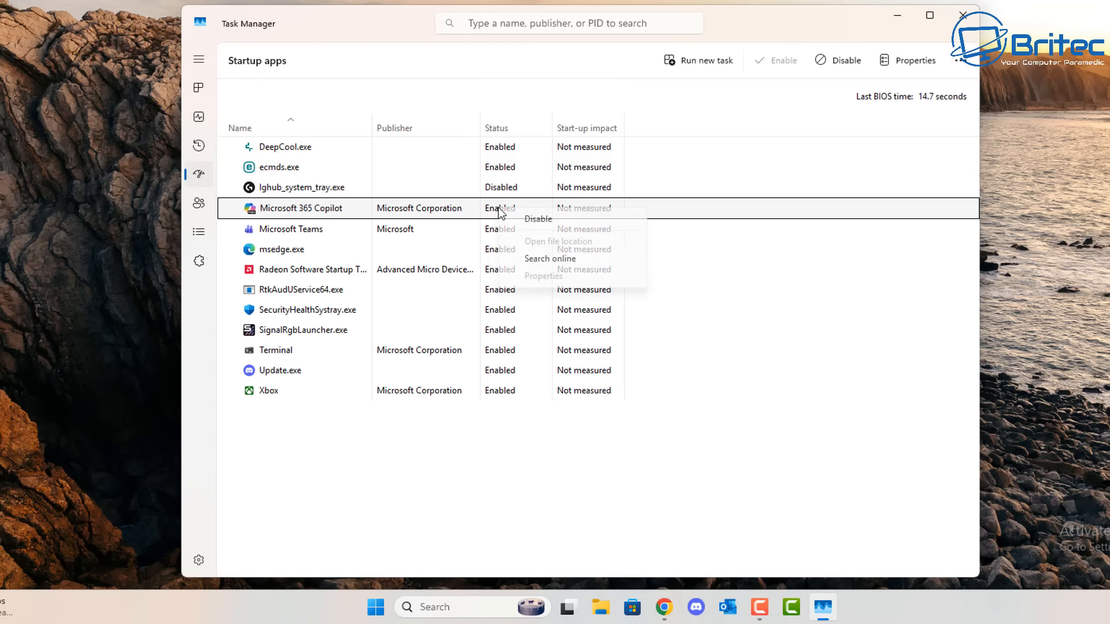
pyautogui.click(535, 220)
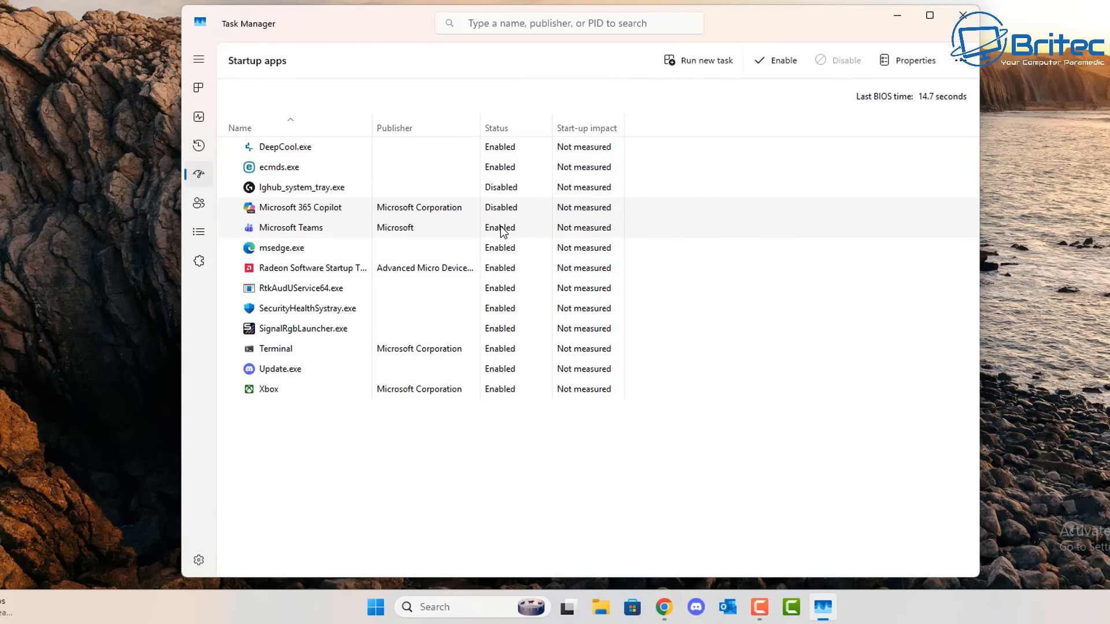
pyautogui.rightClick(500, 230)
pyautogui.click(534, 244)
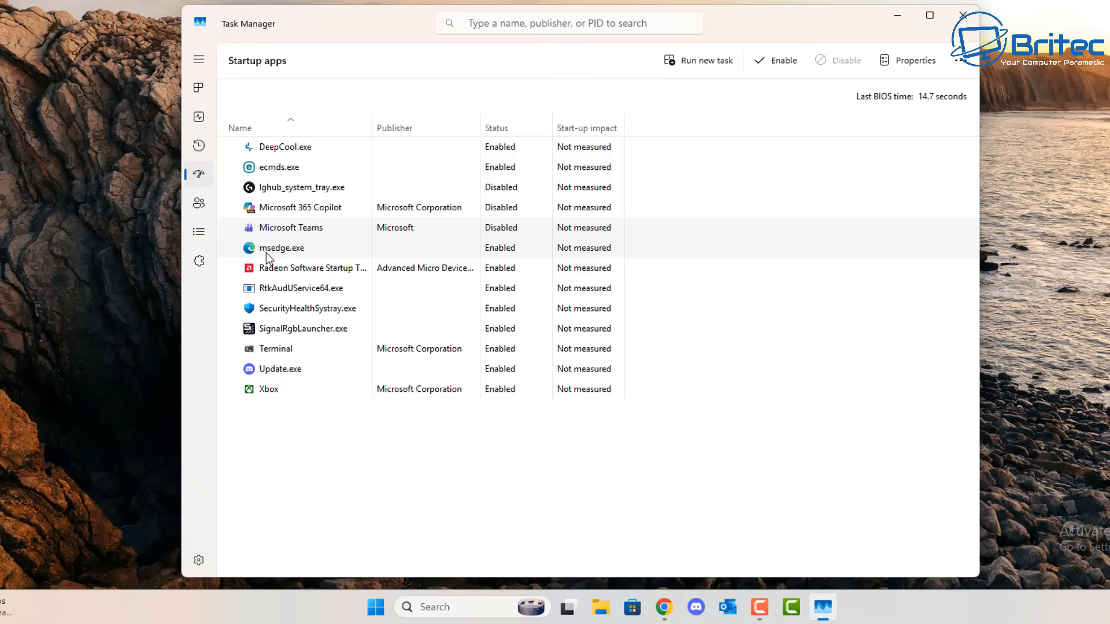
# Disable msedge.exe and the Radeon Software startup task so neither launches at startup
pyautogui.click(302, 253)
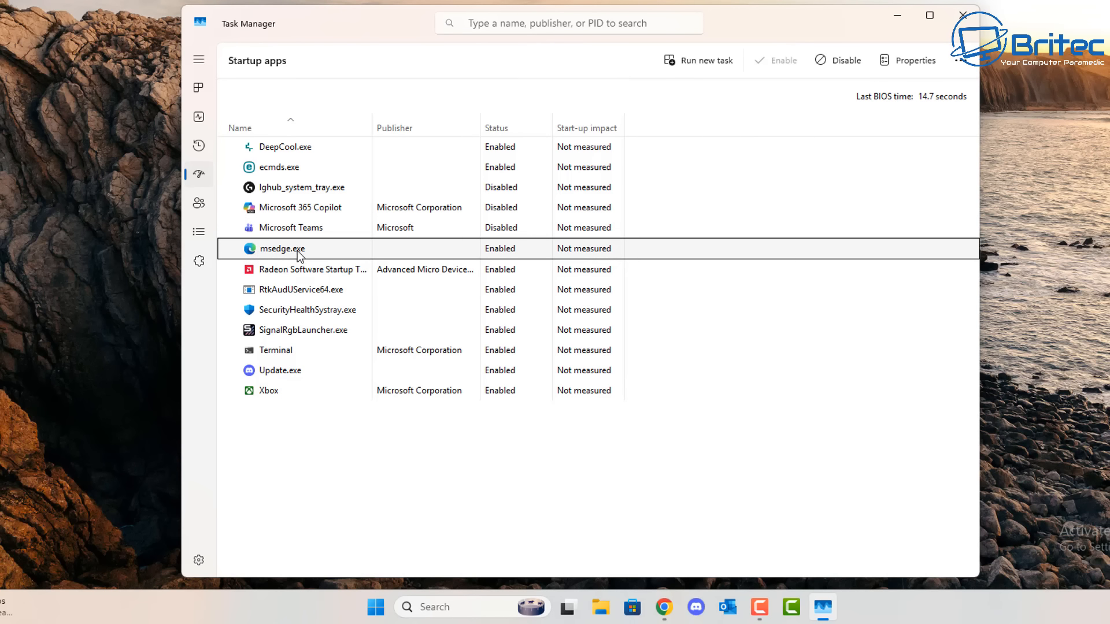
pyautogui.rightClick(501, 248)
pyautogui.click(535, 258)
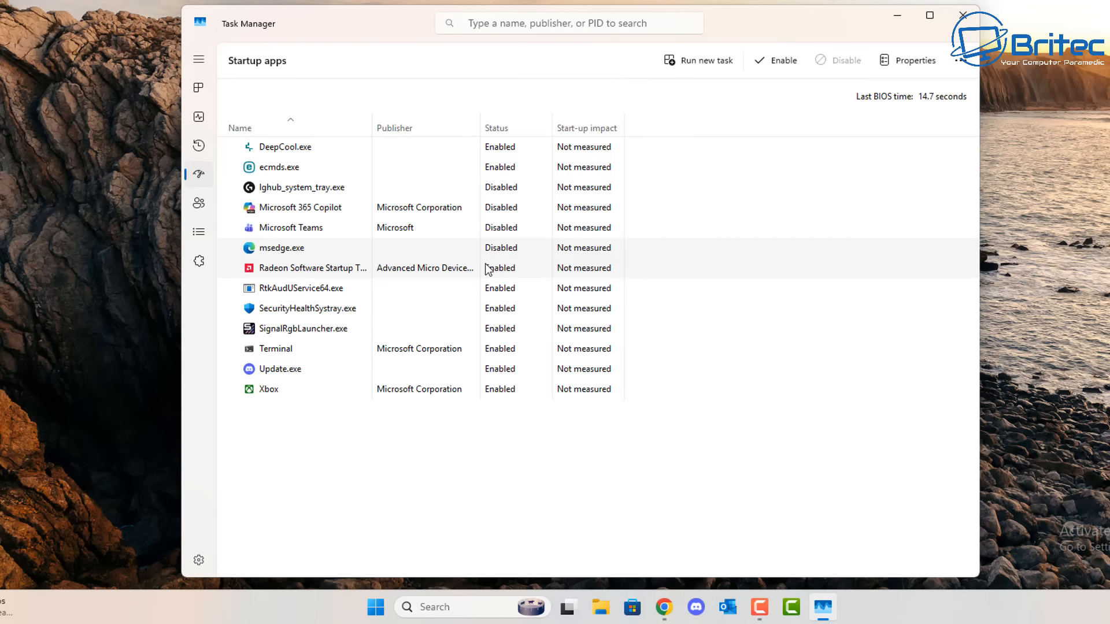
pyautogui.rightClick(338, 272)
pyautogui.click(390, 281)
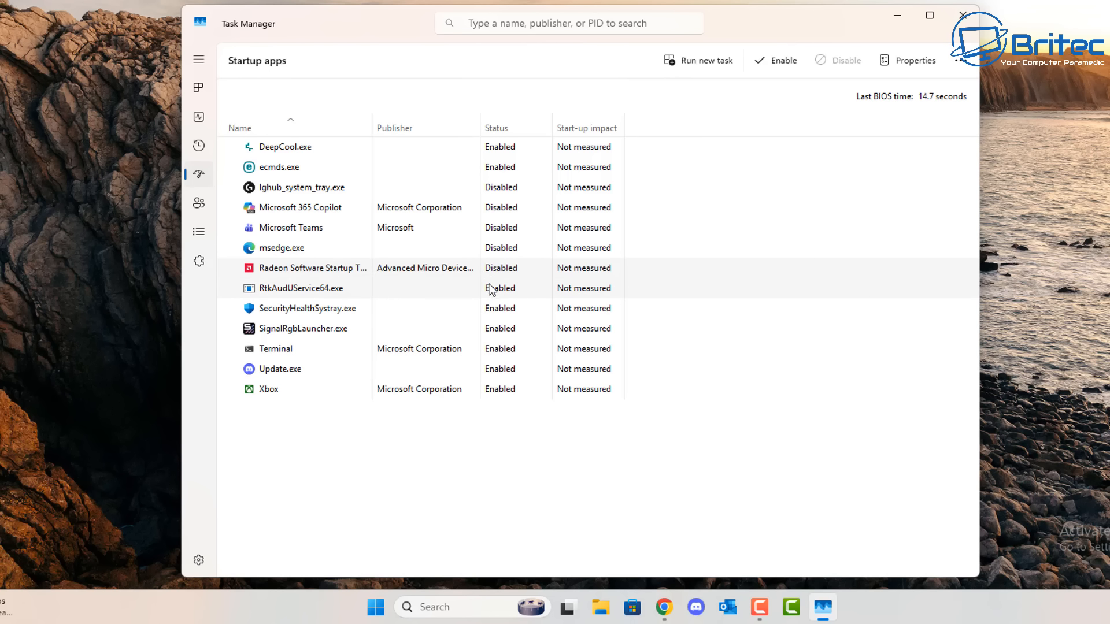
# Disable the Terminal, Update.exe and Xbox startup apps
pyautogui.rightClick(495, 350)
pyautogui.click(522, 363)
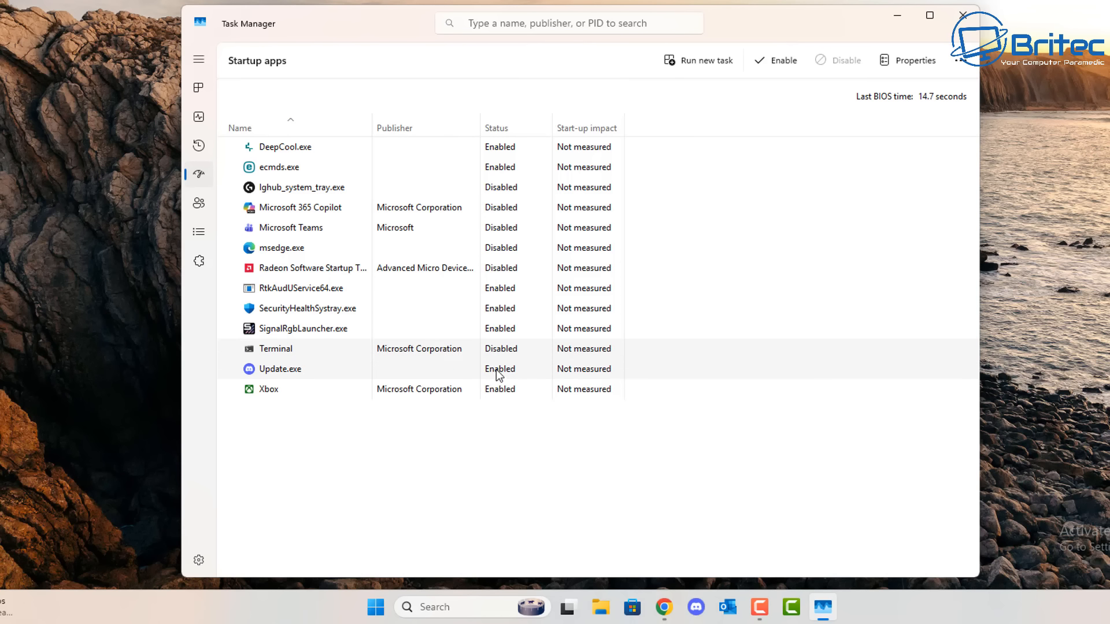
pyautogui.rightClick(496, 366)
pyautogui.click(525, 380)
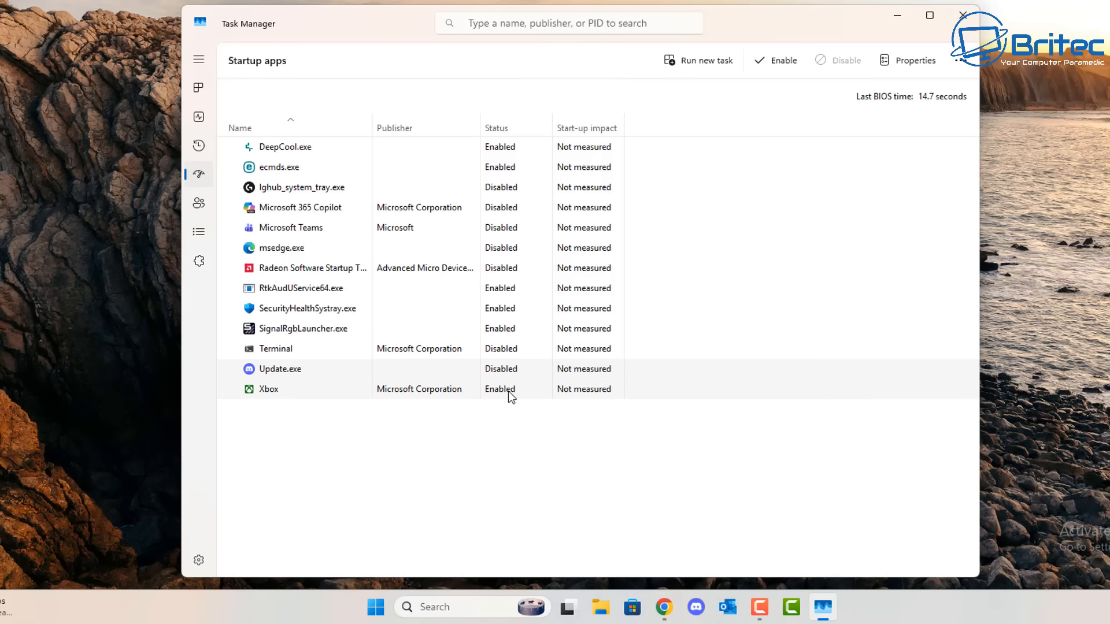
pyautogui.rightClick(498, 391)
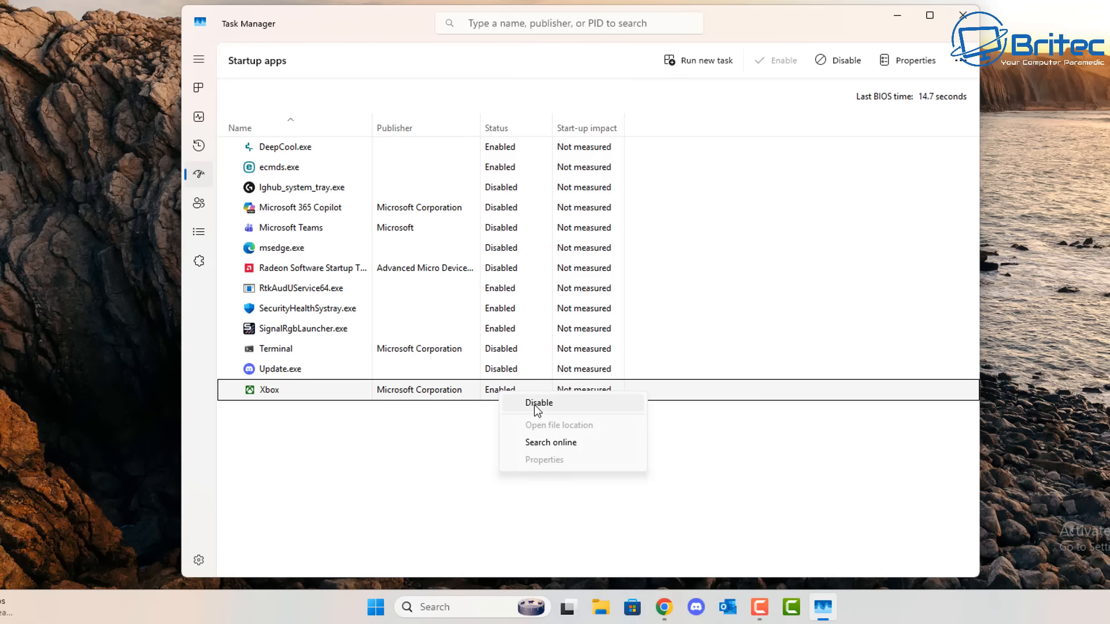
pyautogui.click(534, 403)
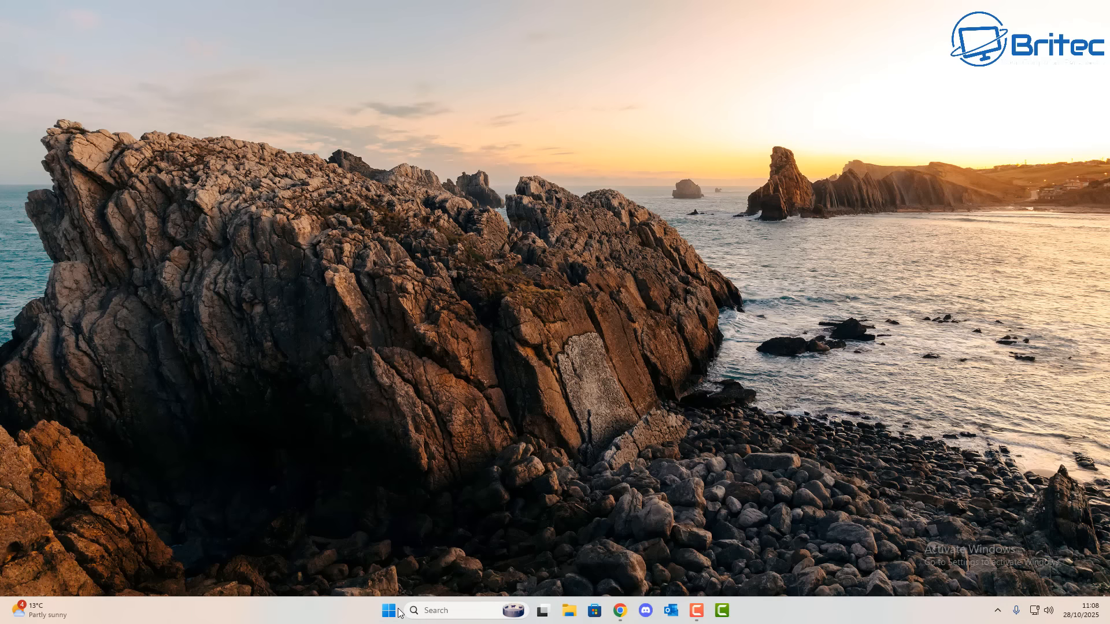
# Switch to Windows Settings and open the list of installed apps
pyautogui.click(388, 610)
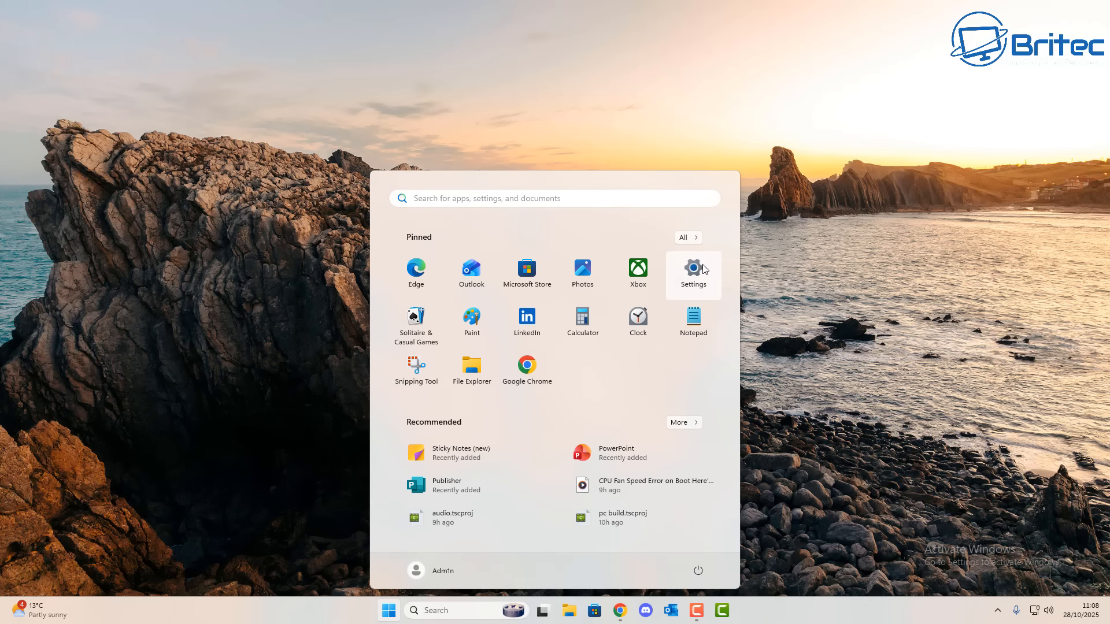
pyautogui.click(702, 269)
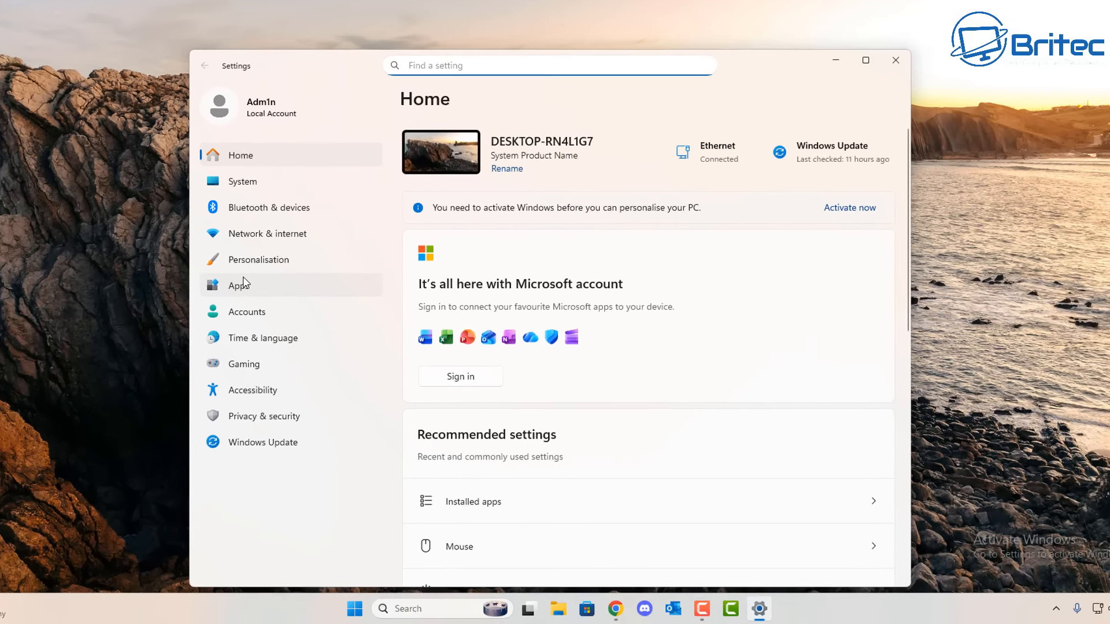
pyautogui.click(278, 318)
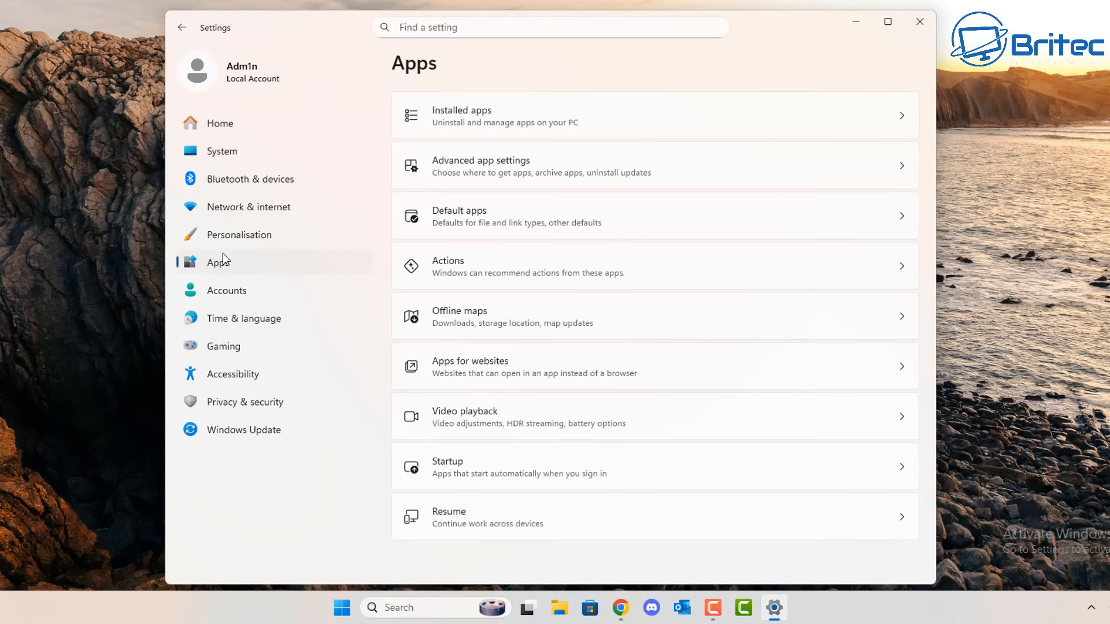
pyautogui.click(658, 124)
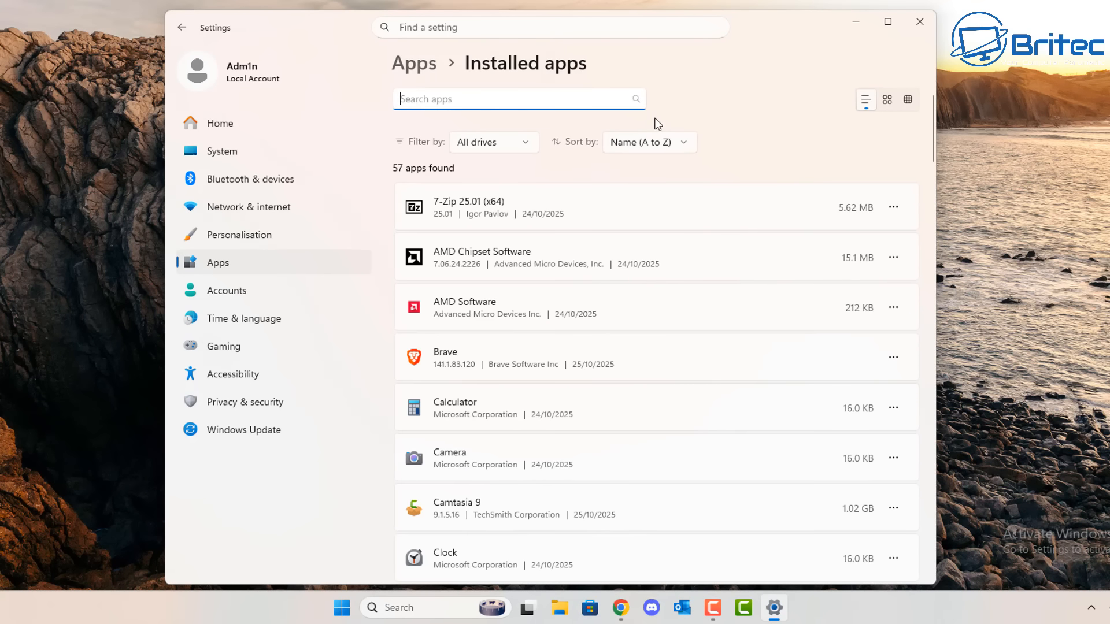
# Check which management options are offered for the 7-Zip and Brave apps
pyautogui.click(894, 208)
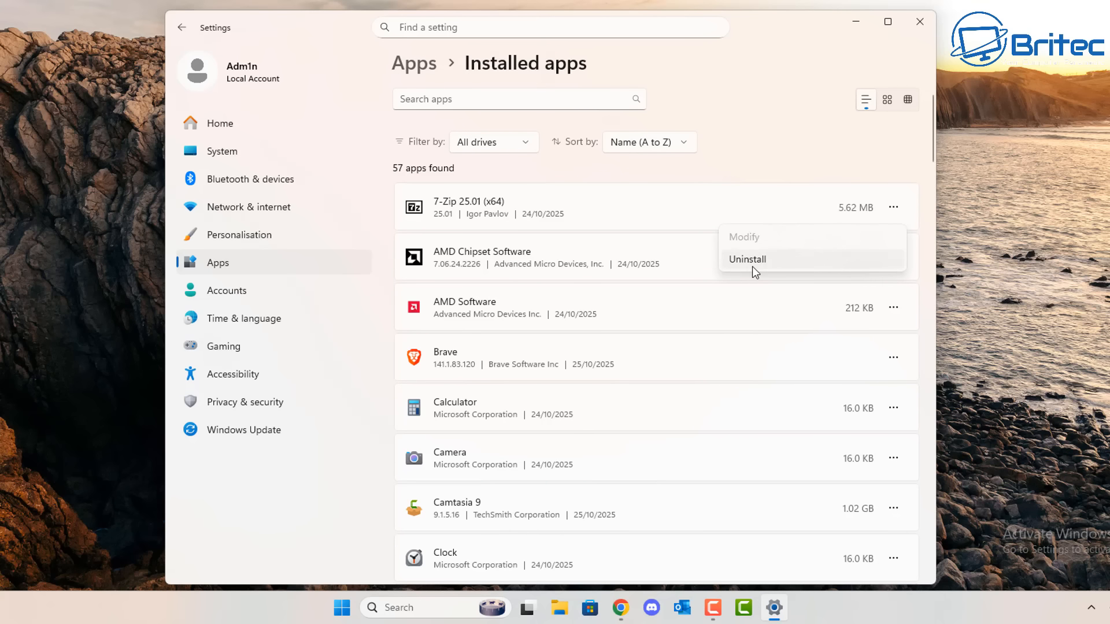
pyautogui.click(757, 201)
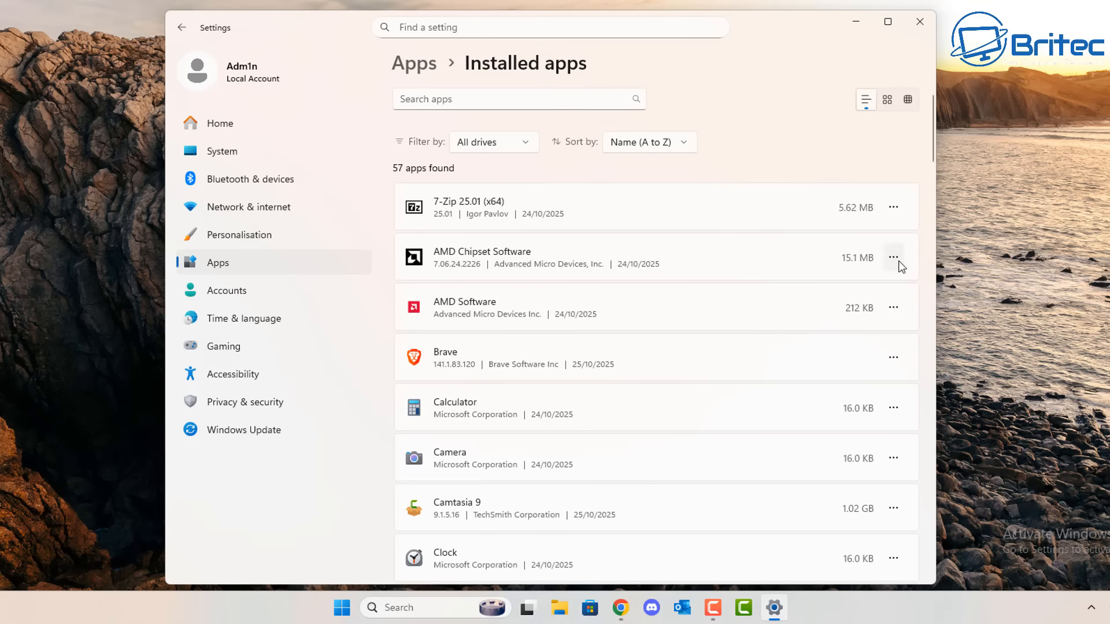
pyautogui.click(893, 355)
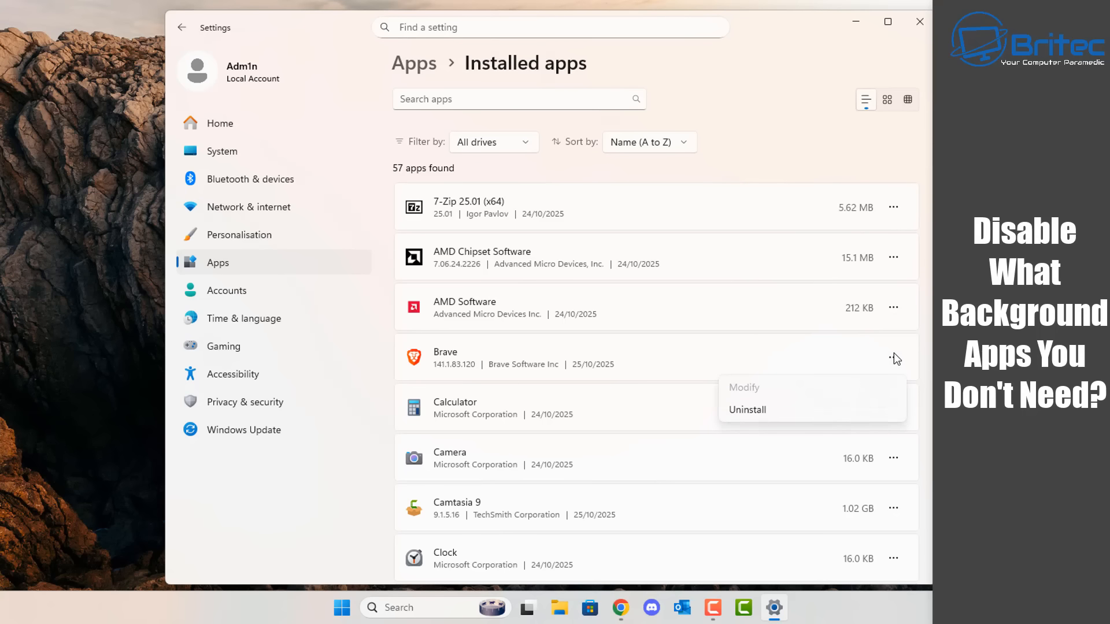
pyautogui.click(813, 348)
# Open Calculator's advanced options and set its background app permission to Never
pyautogui.scroll(-1, 890, 422)
pyautogui.scroll(-2, 893, 428)
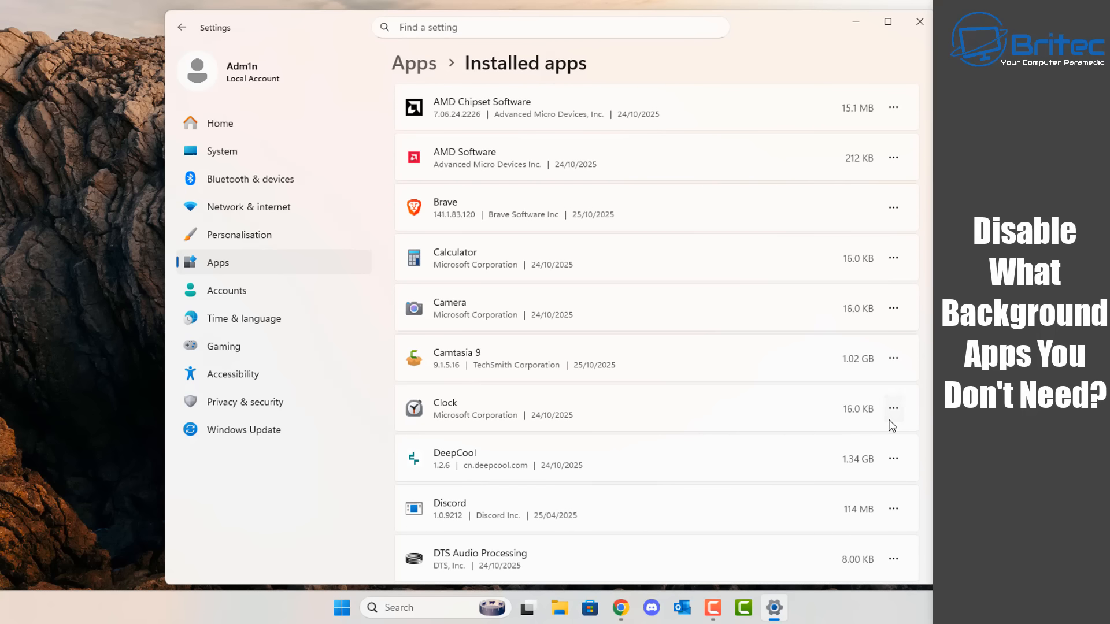
pyautogui.click(893, 257)
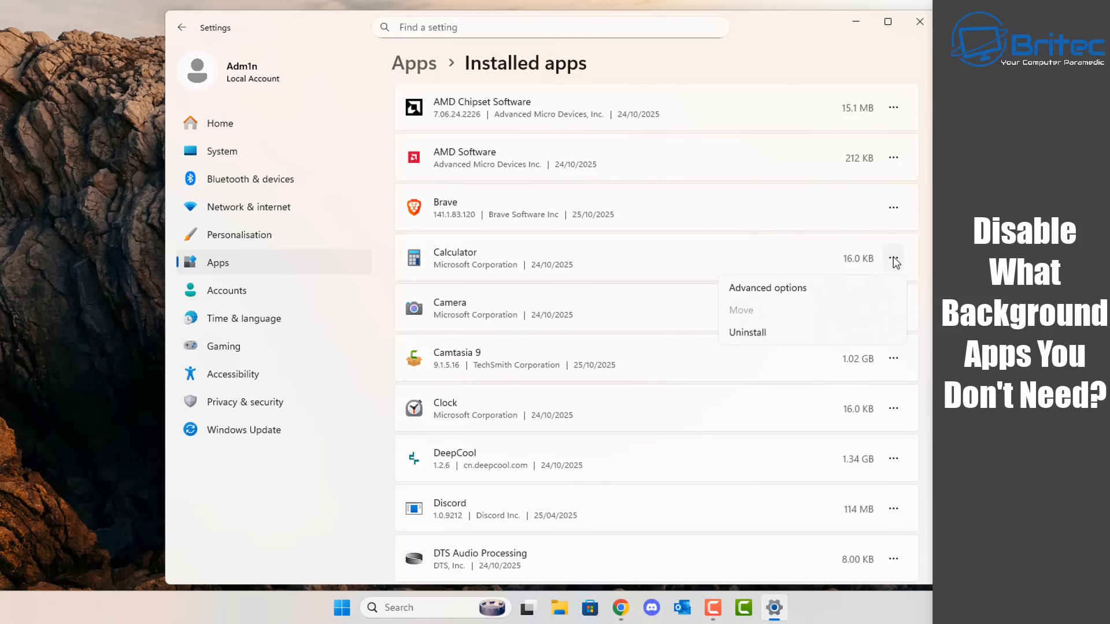
pyautogui.click(785, 287)
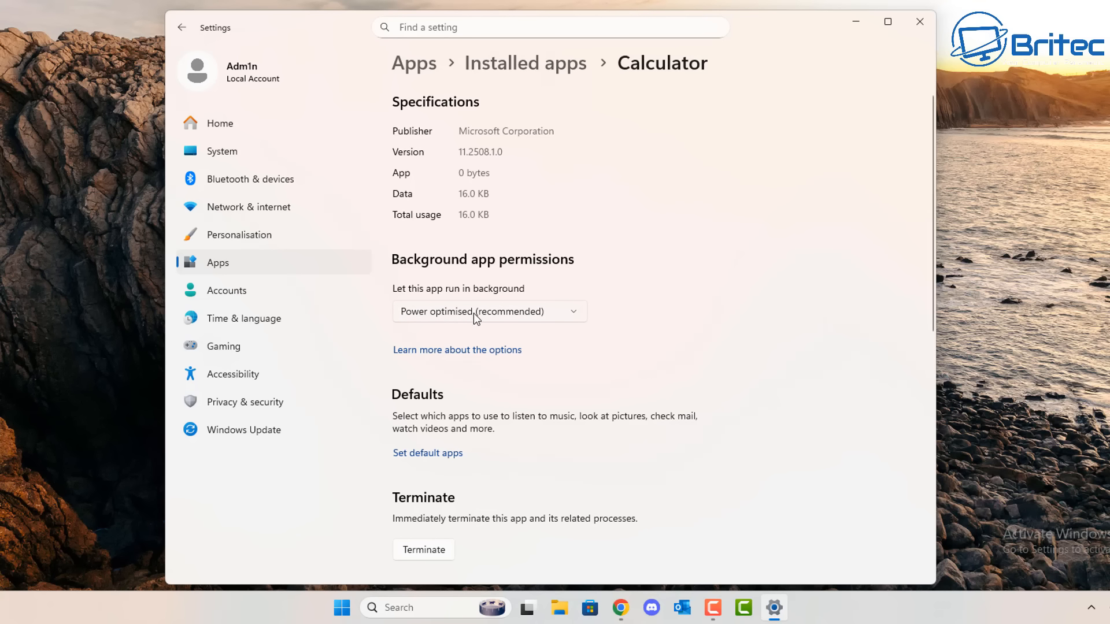
pyautogui.click(578, 312)
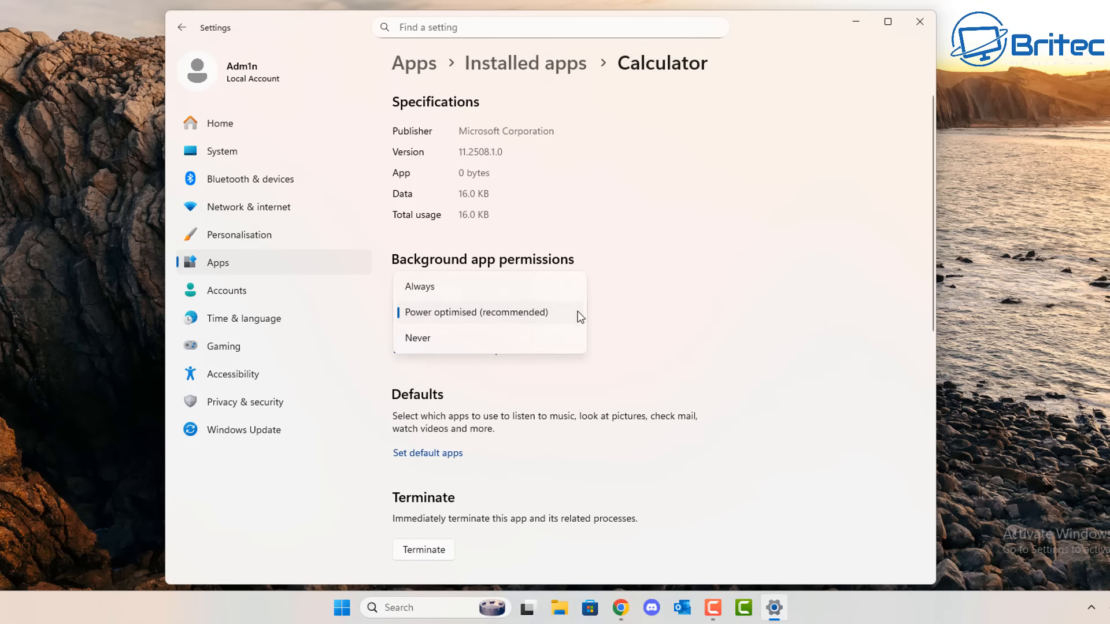
pyautogui.click(462, 339)
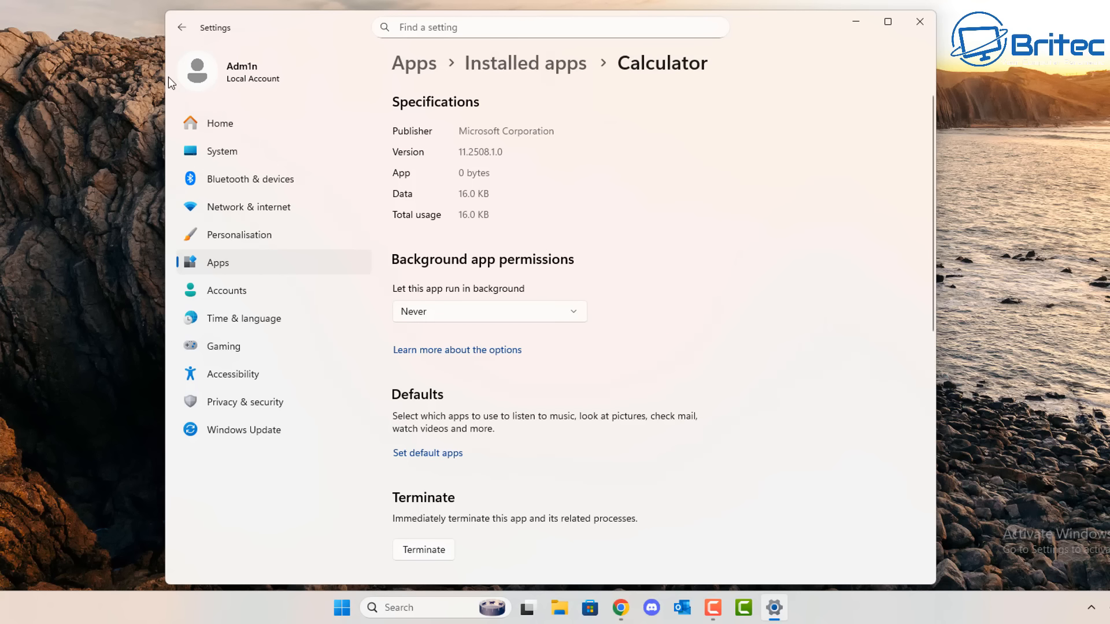
# Review the Clock app's background permissions in its advanced options, and look through the rest of the installed apps
pyautogui.click(182, 28)
pyautogui.scroll(-7, 887, 474)
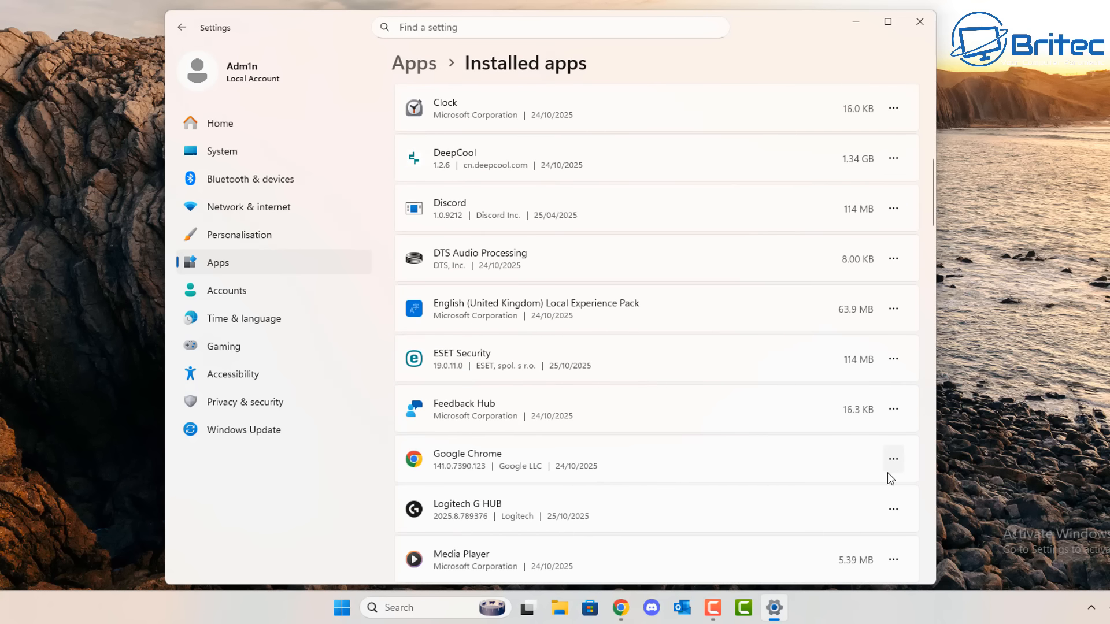
pyautogui.click(894, 110)
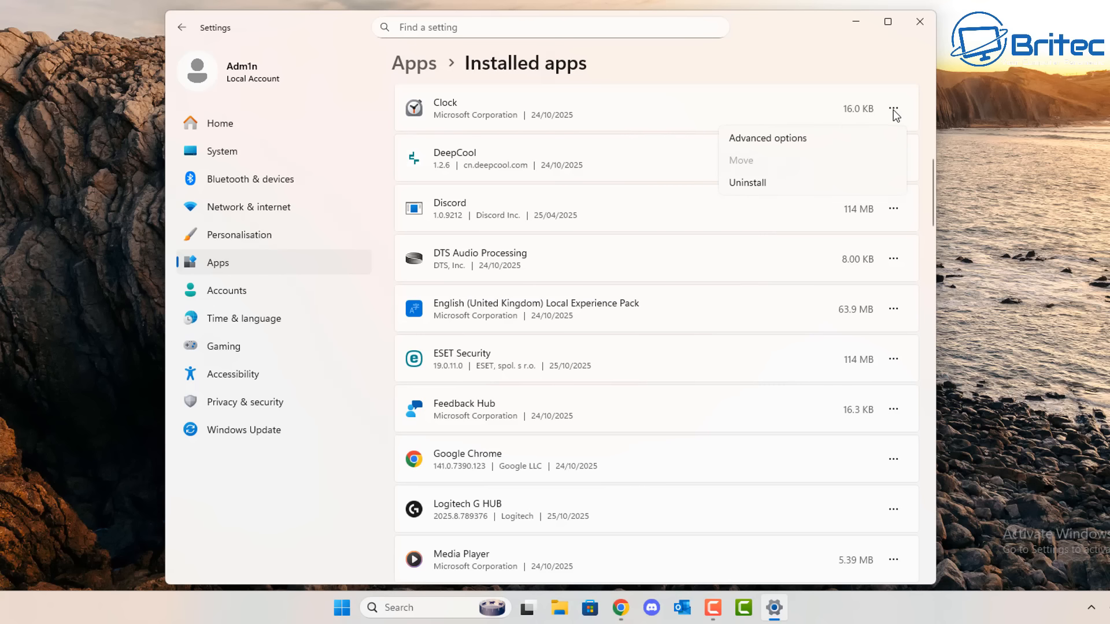
pyautogui.click(782, 139)
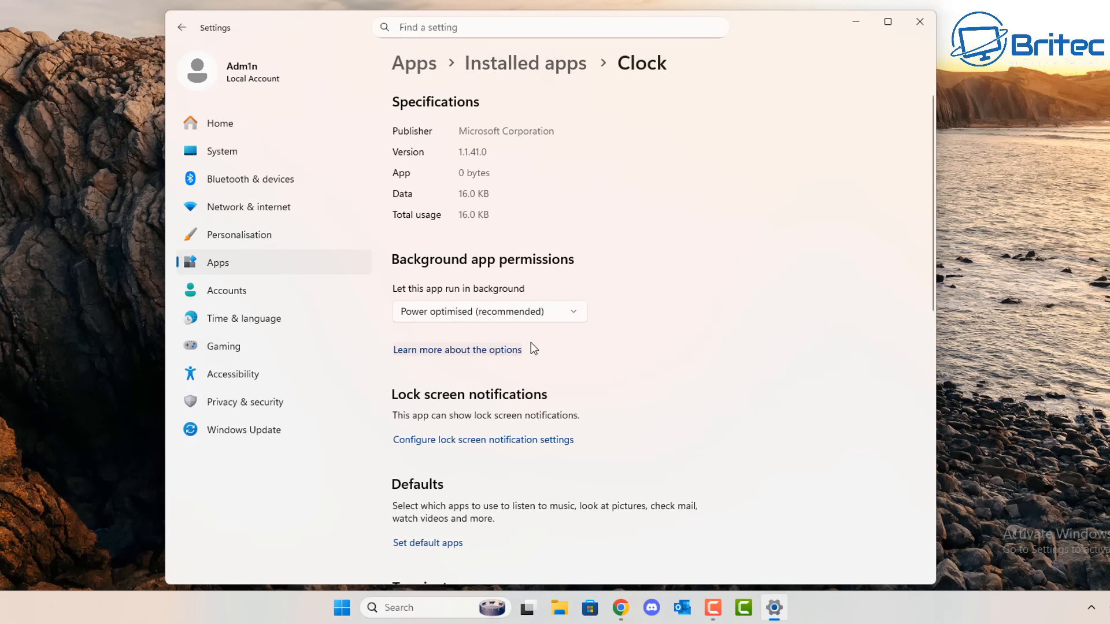
pyautogui.click(181, 29)
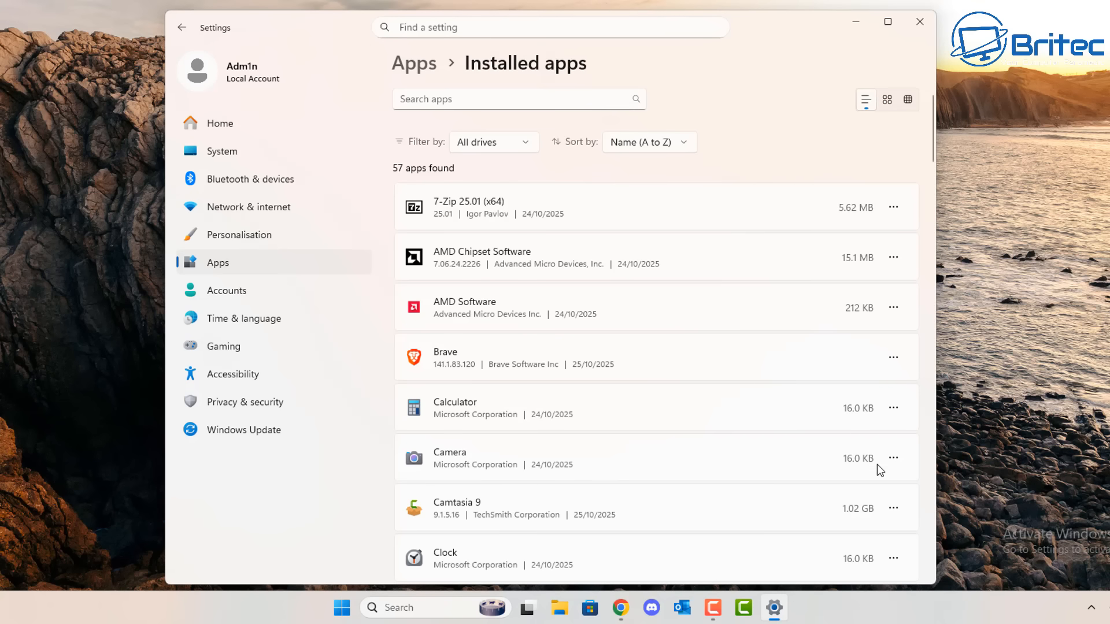
pyautogui.scroll(-8, 876, 466)
pyautogui.scroll(-2, 881, 473)
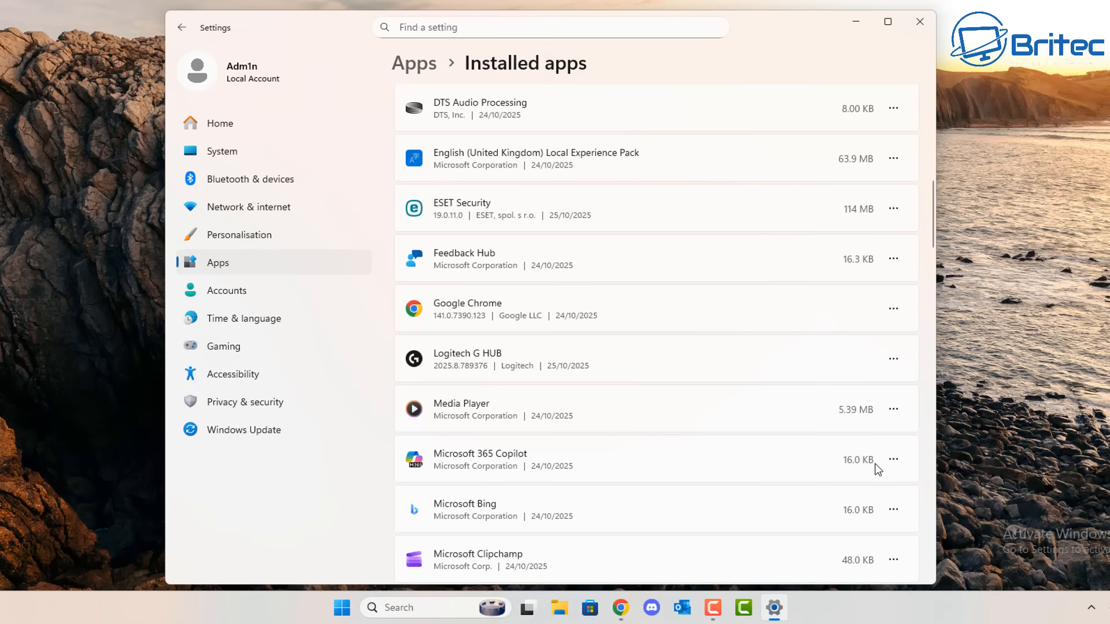
pyautogui.scroll(2, 877, 468)
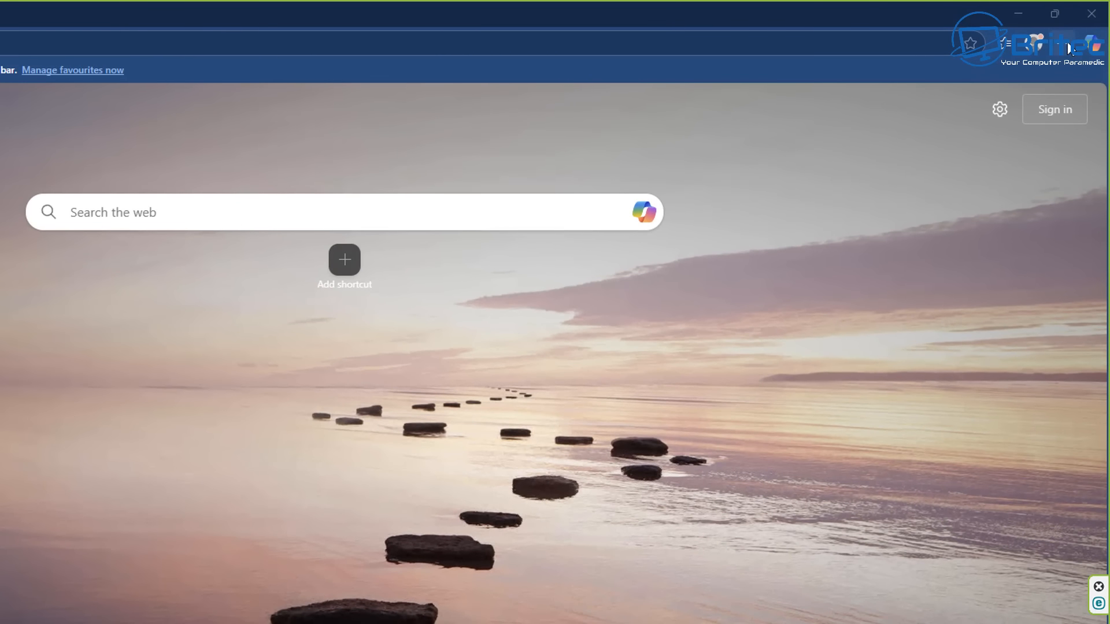
# In Microsoft Edge's system and performance settings, turn off running background extensions and apps when Edge is closed
pyautogui.click(1069, 48)
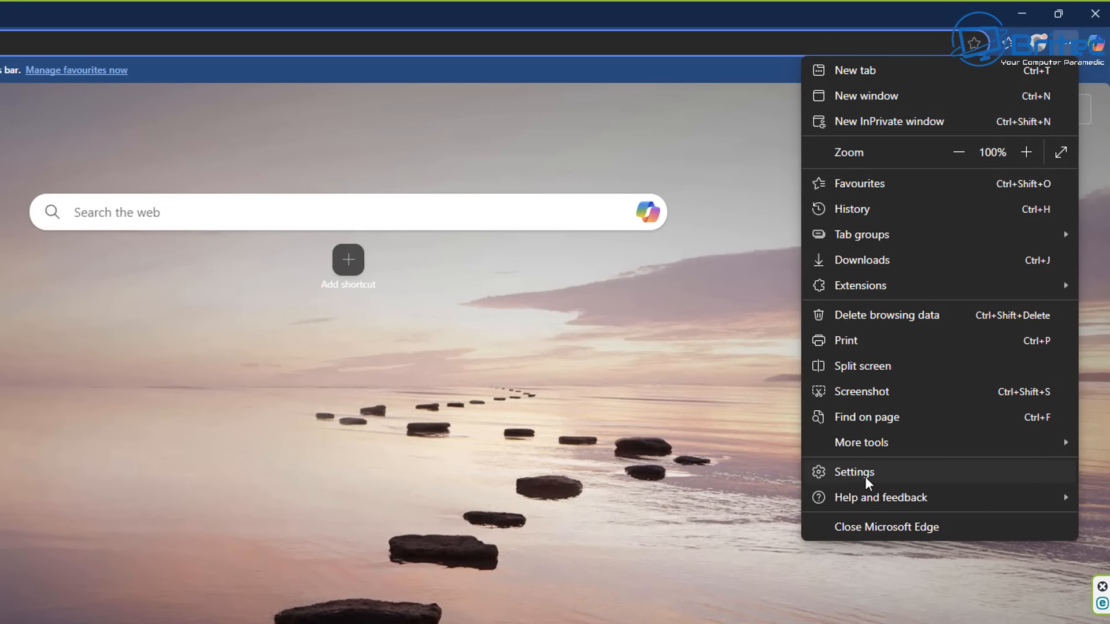
pyautogui.click(835, 471)
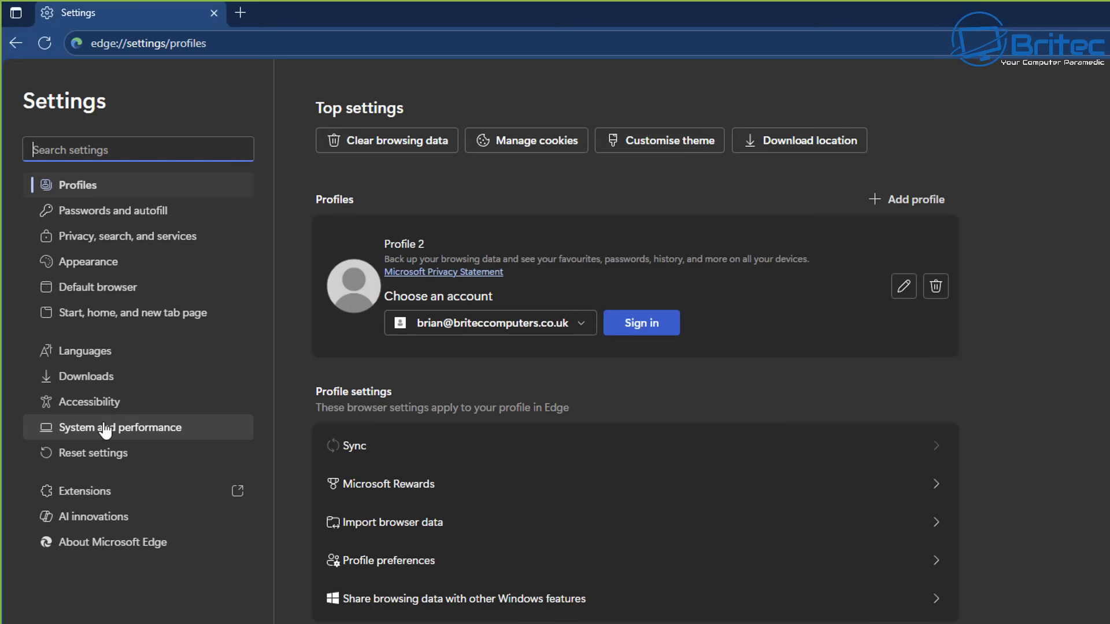
pyautogui.click(146, 430)
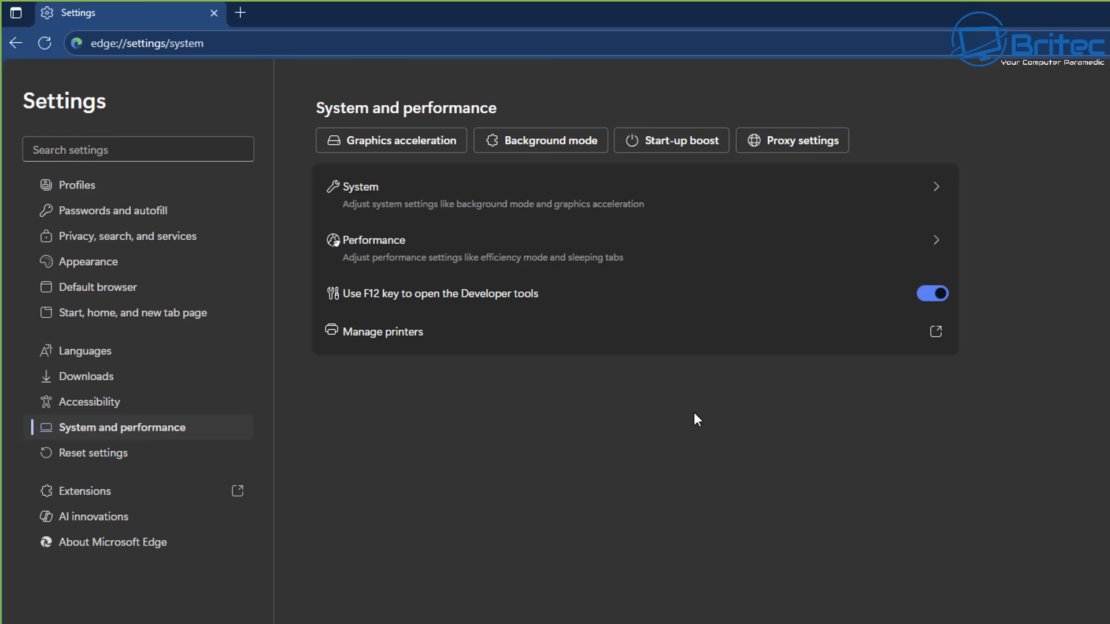
pyautogui.click(565, 149)
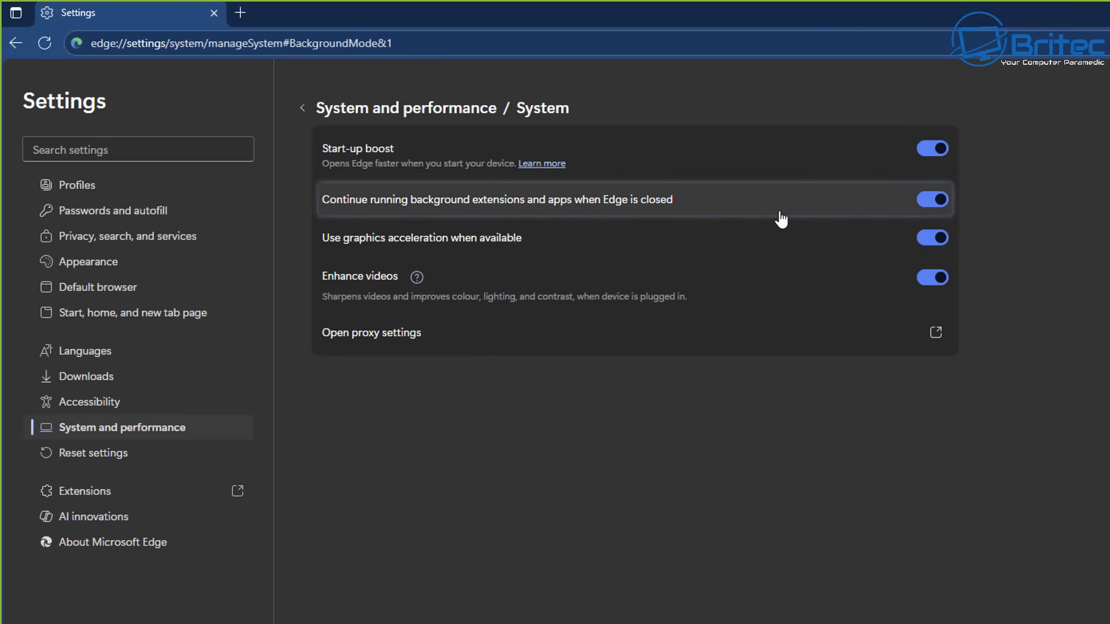
pyautogui.click(938, 201)
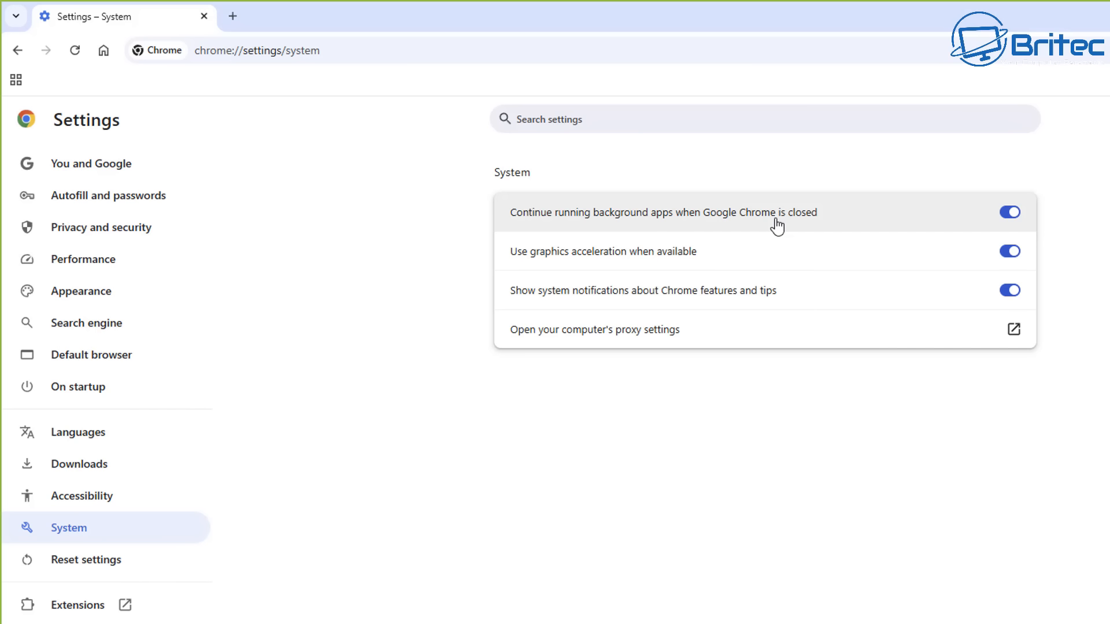
# In Chrome's system settings, turn off running background apps when Chrome is closed and system notifications about Chrome features and tips
pyautogui.click(1015, 218)
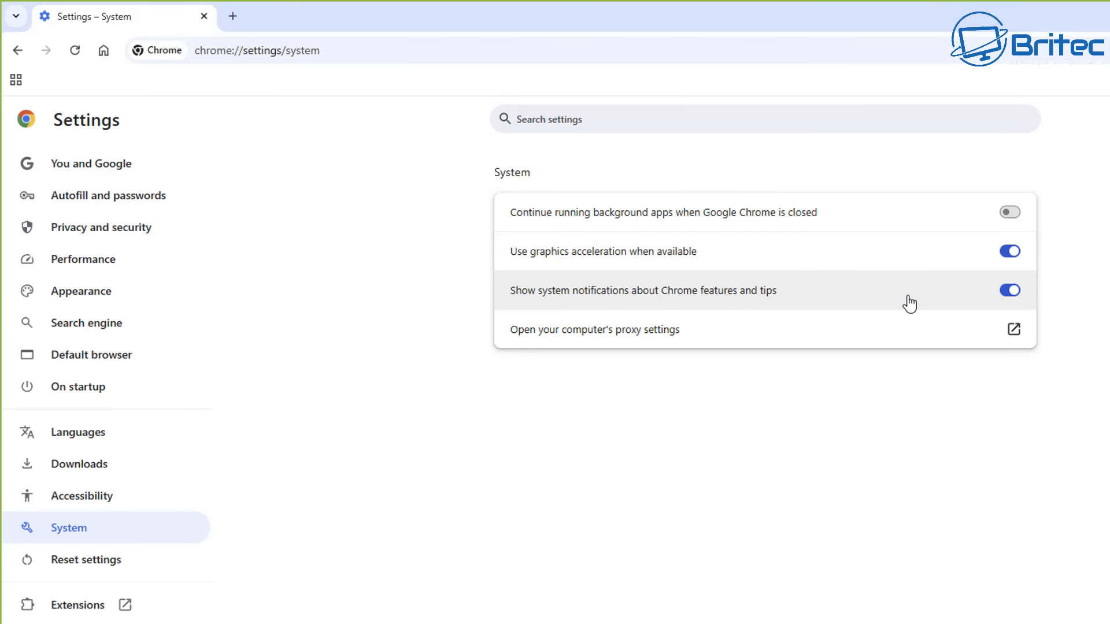
pyautogui.click(1009, 290)
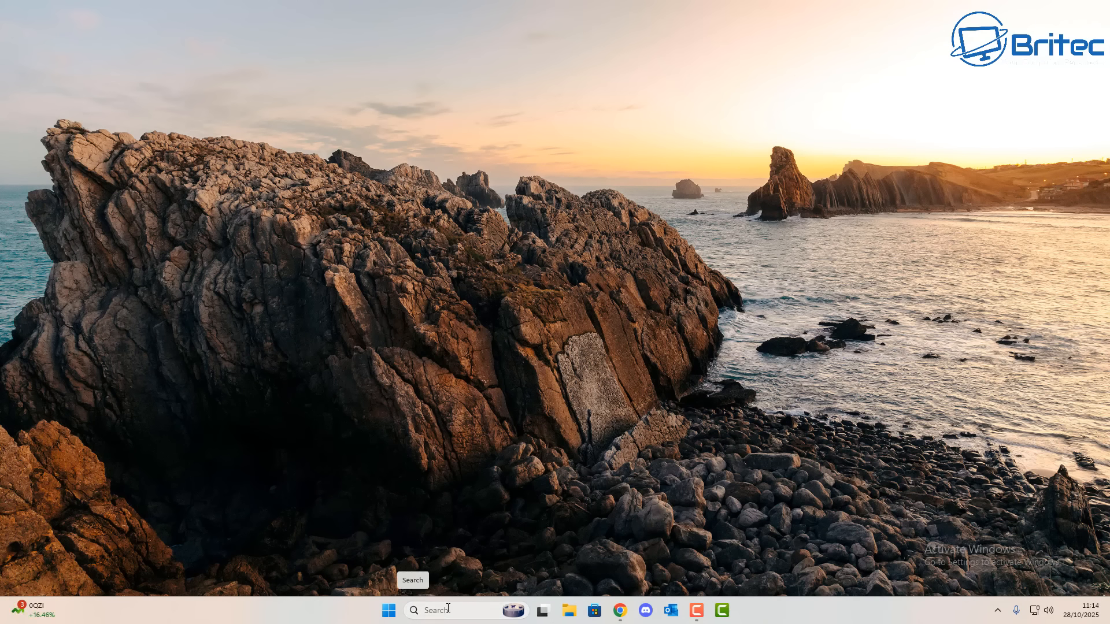
# Open the Search page under Privacy & security in Windows Settings
pyautogui.click(430, 608)
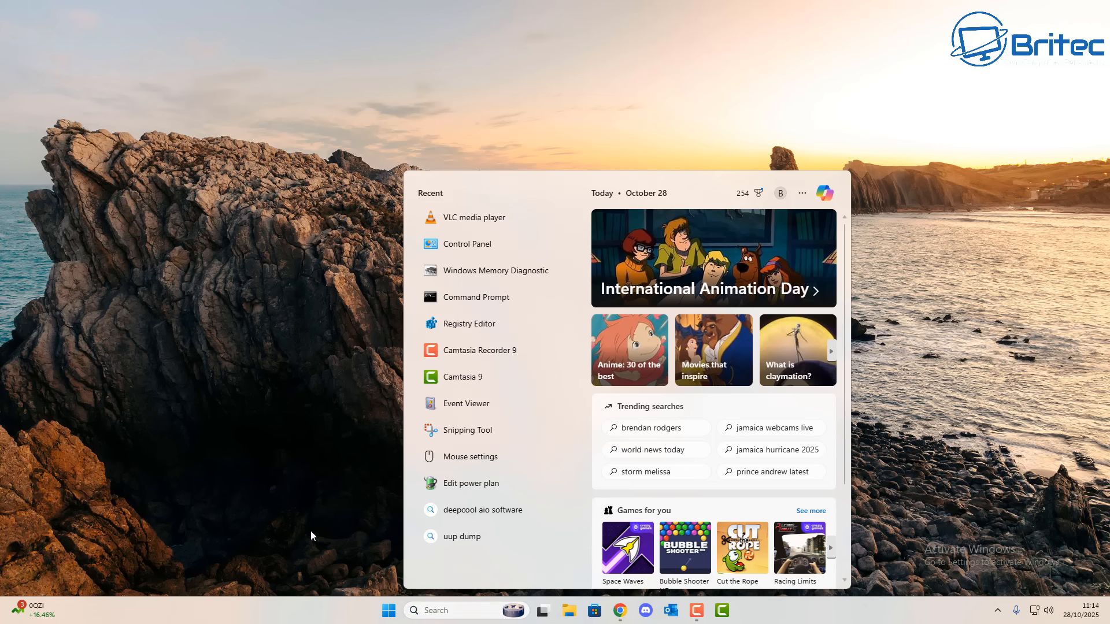
pyautogui.click(345, 607)
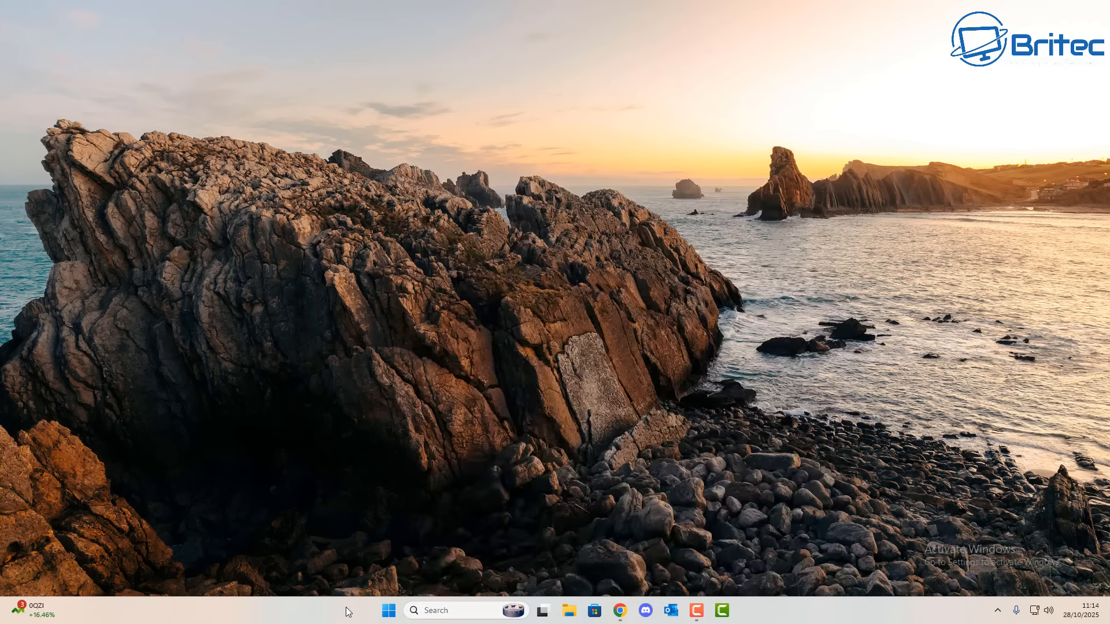
pyautogui.click(388, 610)
pyautogui.click(389, 612)
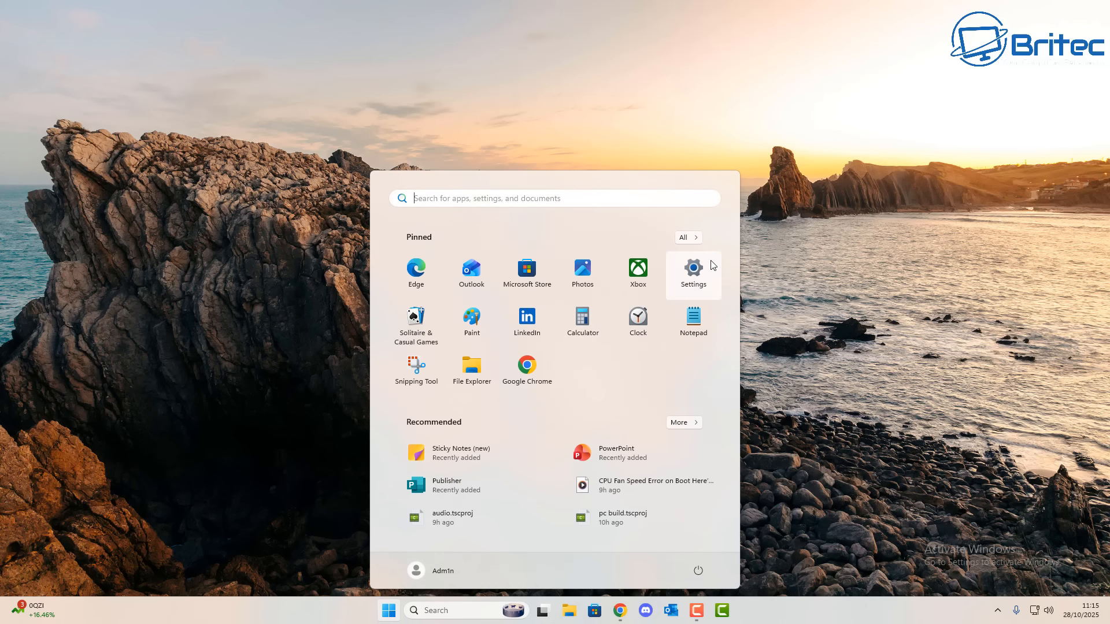
pyautogui.click(694, 272)
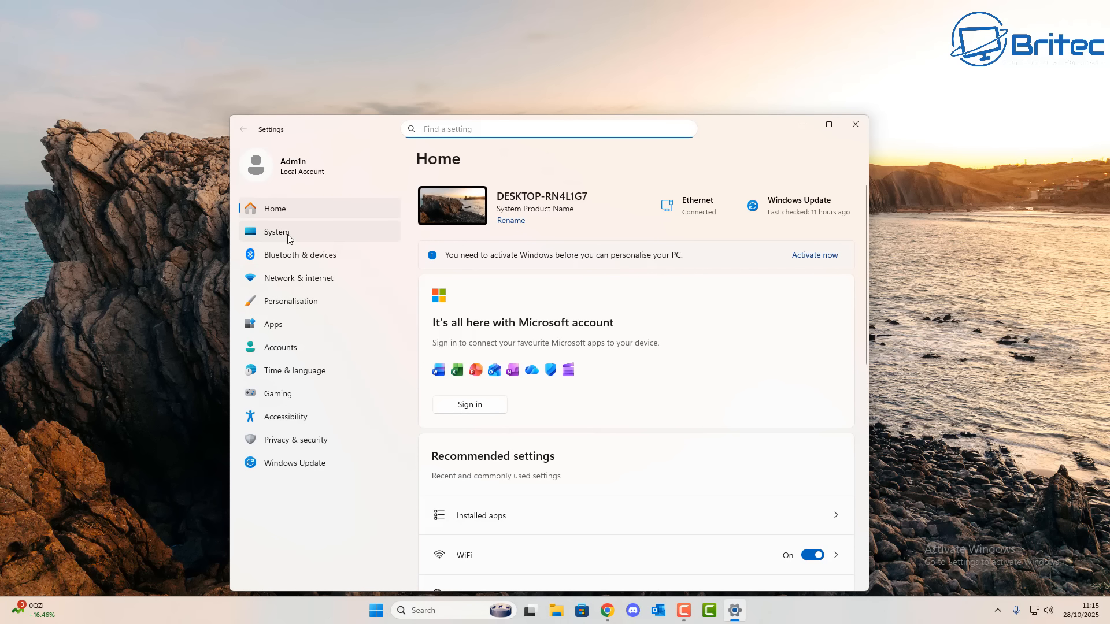
pyautogui.click(312, 440)
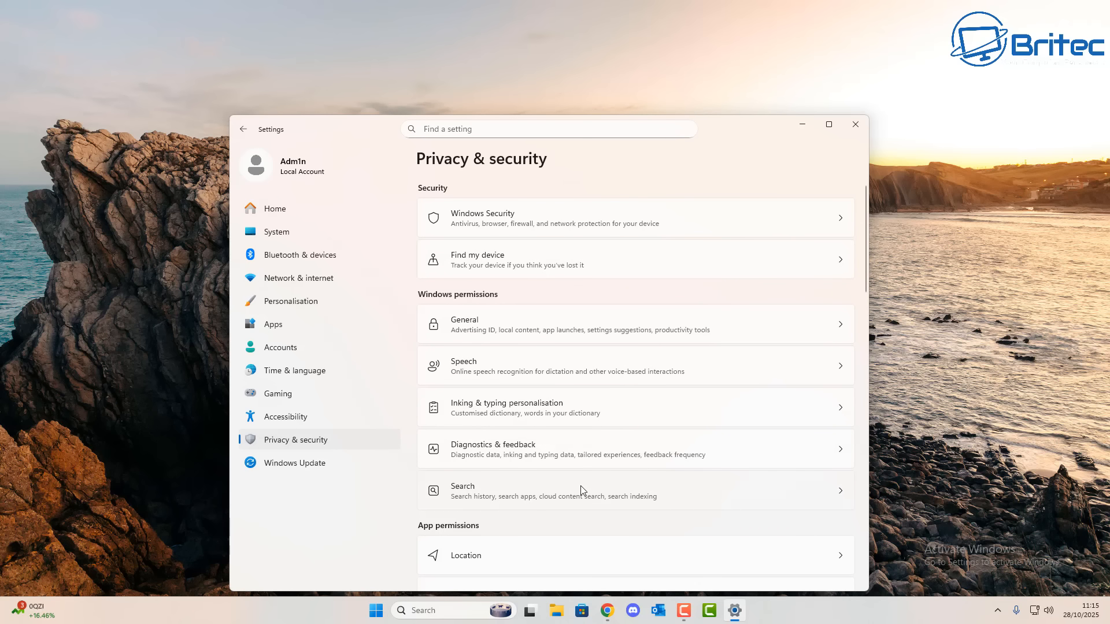
pyautogui.click(692, 501)
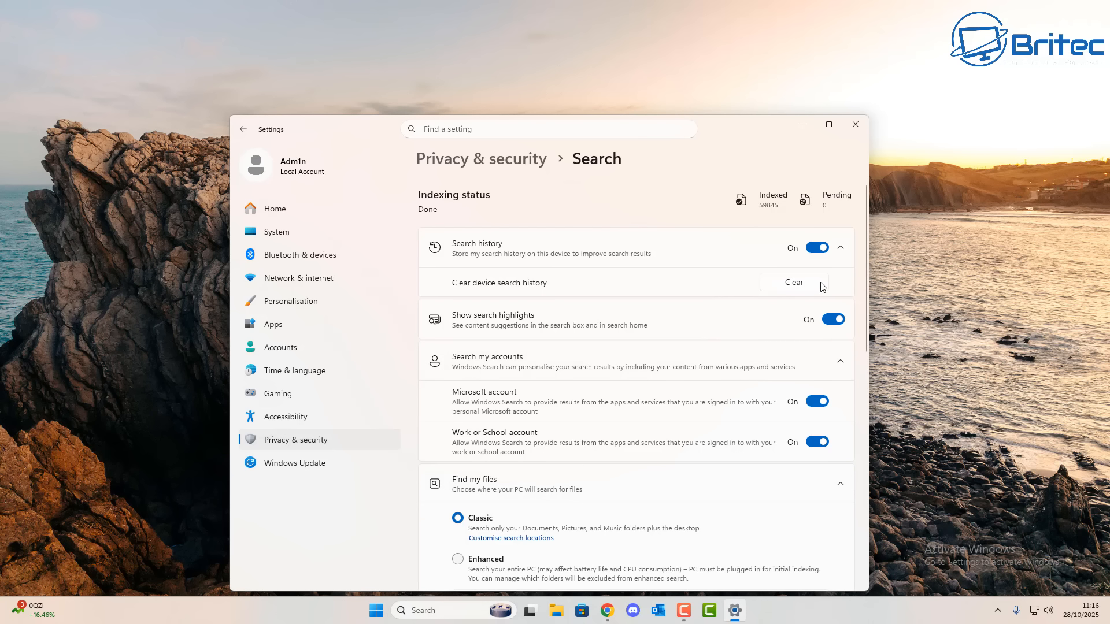
# Turn off and clear the device search history, turn off Microsoft and work or school account search, and review the remaining search settings
pyautogui.click(820, 250)
pyautogui.click(795, 285)
pyautogui.click(816, 401)
pyautogui.click(817, 443)
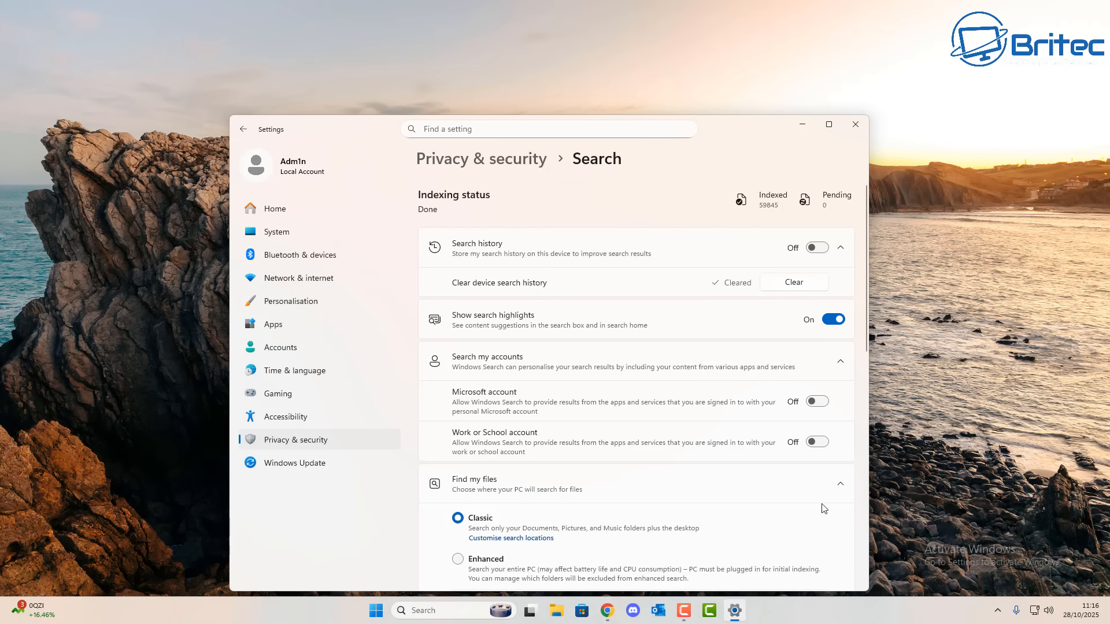
pyautogui.scroll(-4, 787, 498)
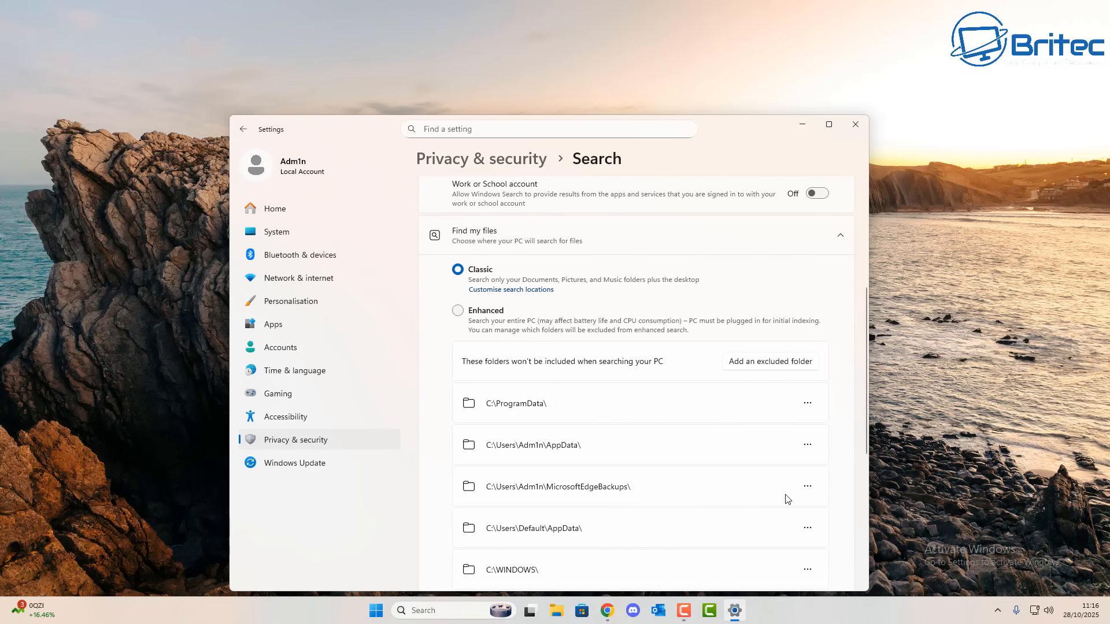
pyautogui.scroll(-5, 787, 498)
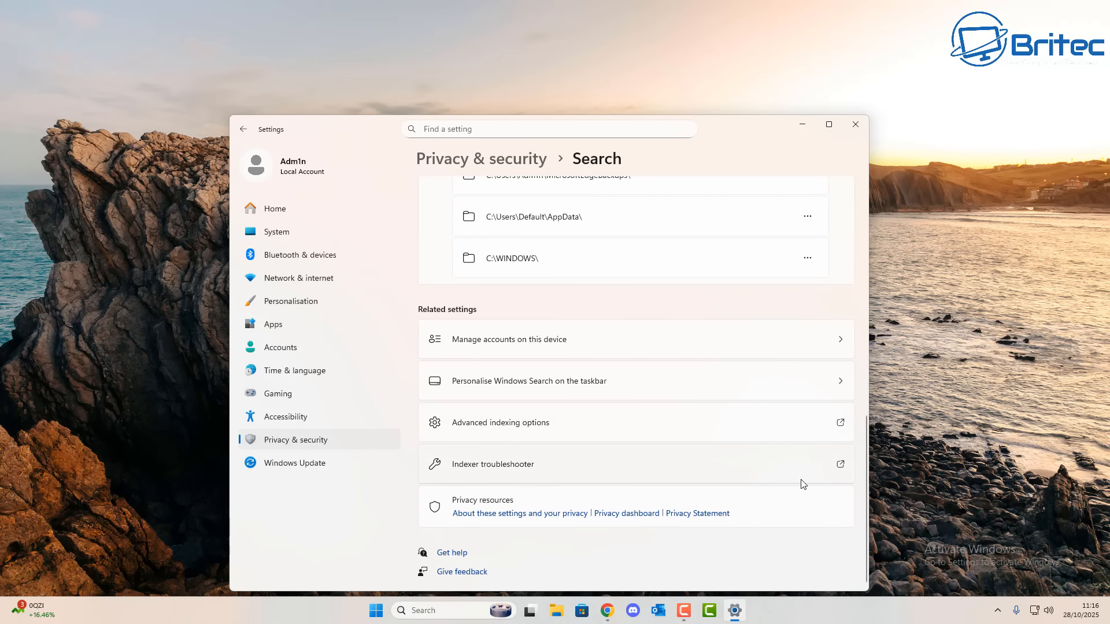
pyautogui.scroll(9, 801, 484)
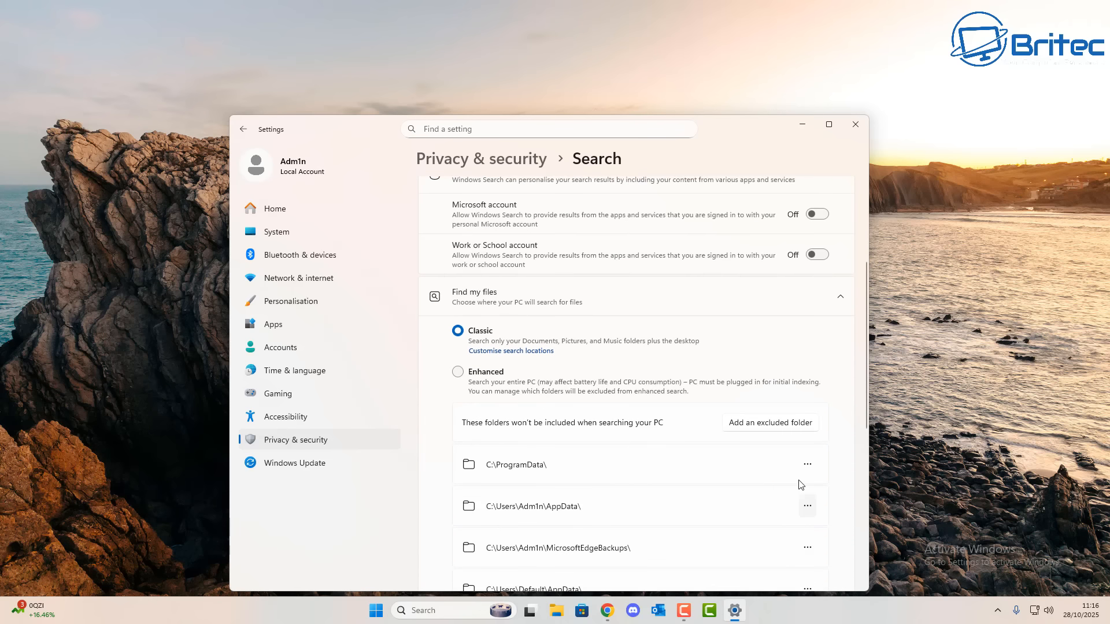
pyautogui.scroll(1, 800, 485)
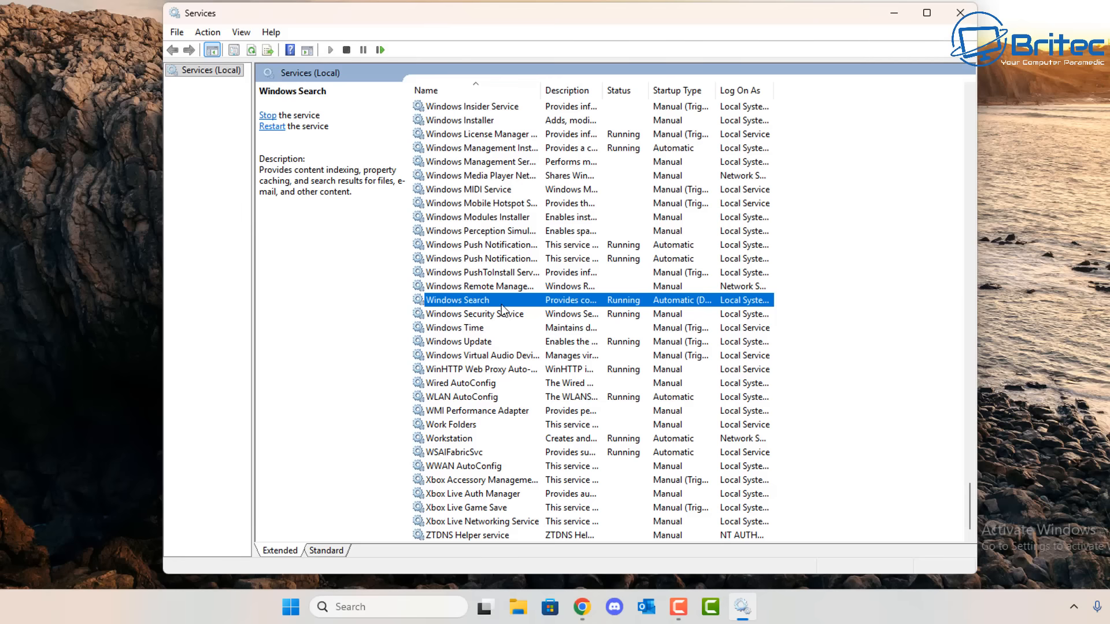
# Stop the Windows Search service, set its startup type to Disabled, and close the Services window
pyautogui.doubleClick(486, 300)
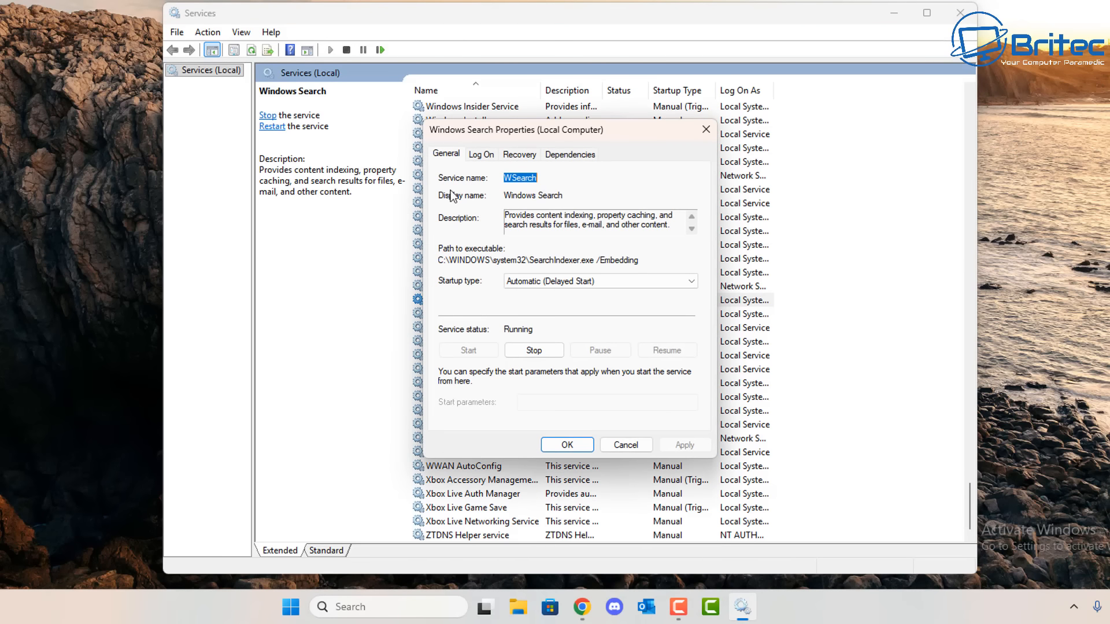
pyautogui.click(546, 353)
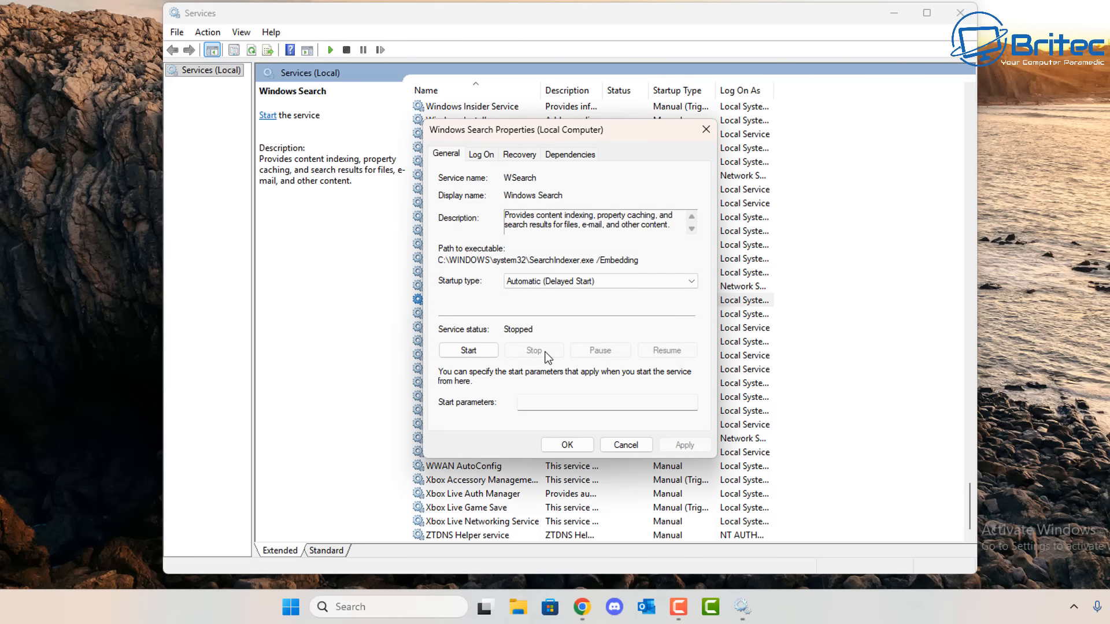
pyautogui.click(575, 289)
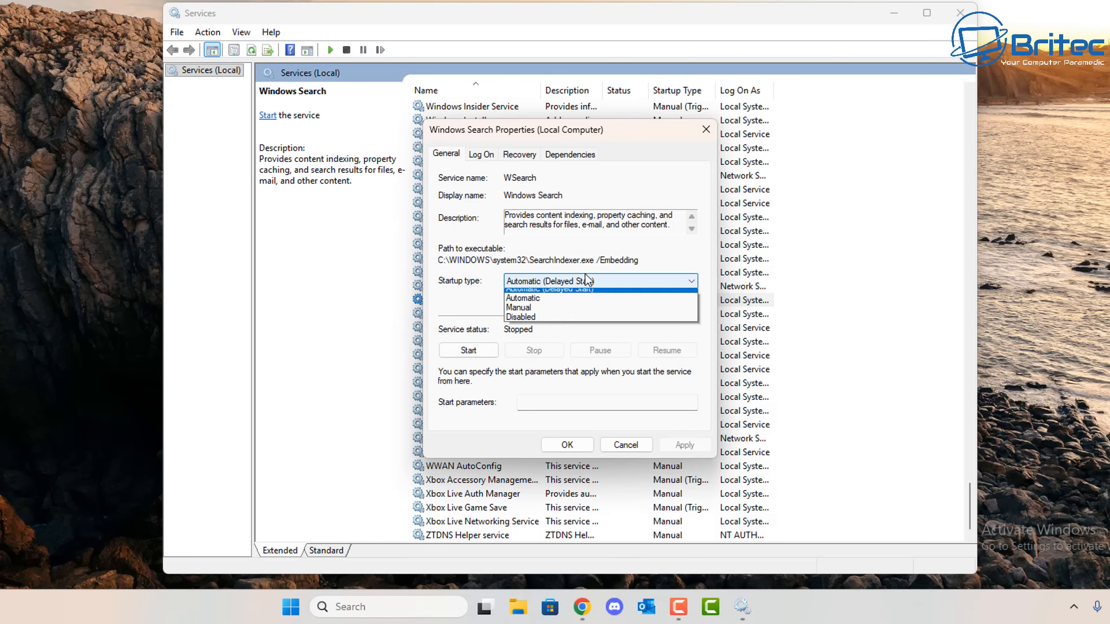
pyautogui.click(555, 322)
pyautogui.click(686, 446)
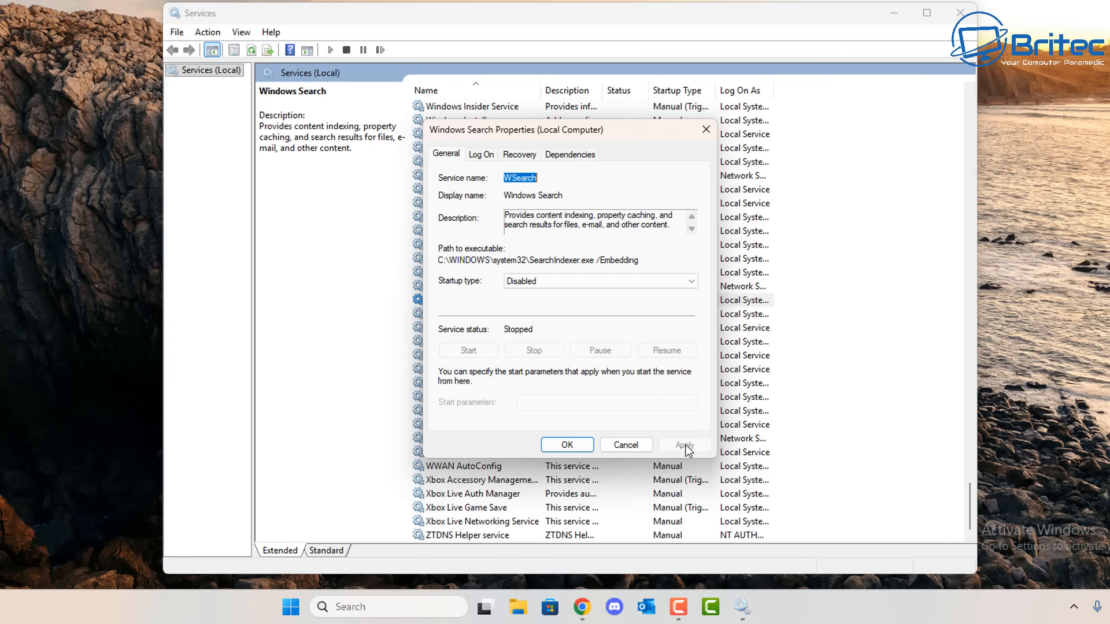
pyautogui.click(566, 446)
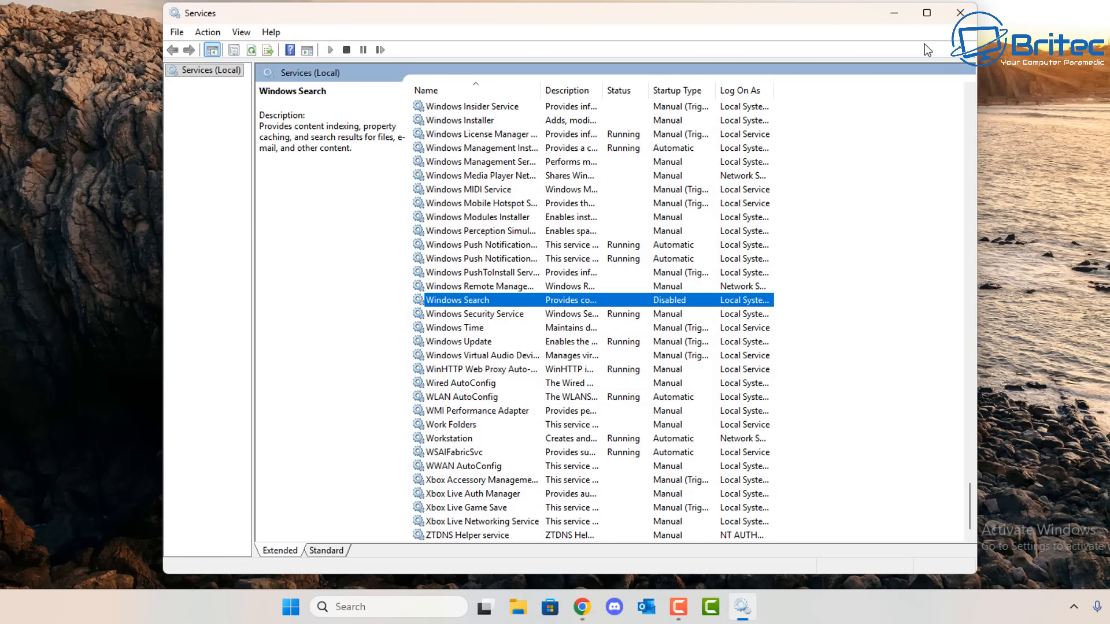
pyautogui.click(960, 13)
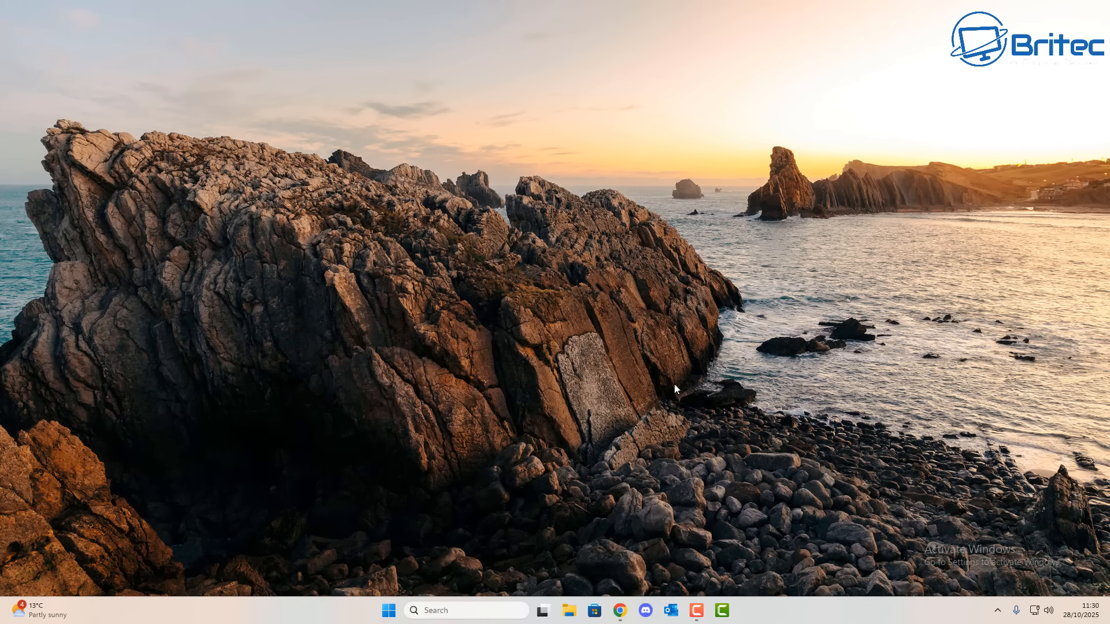
# Open This PC in File Explorer
pyautogui.click(569, 610)
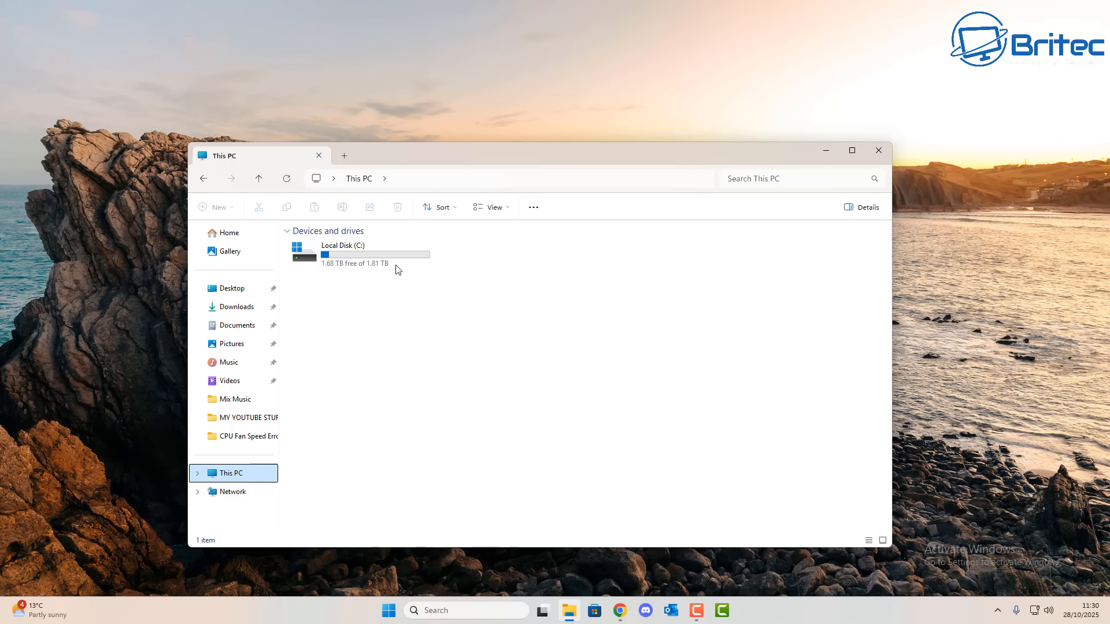
pyautogui.rightClick(387, 260)
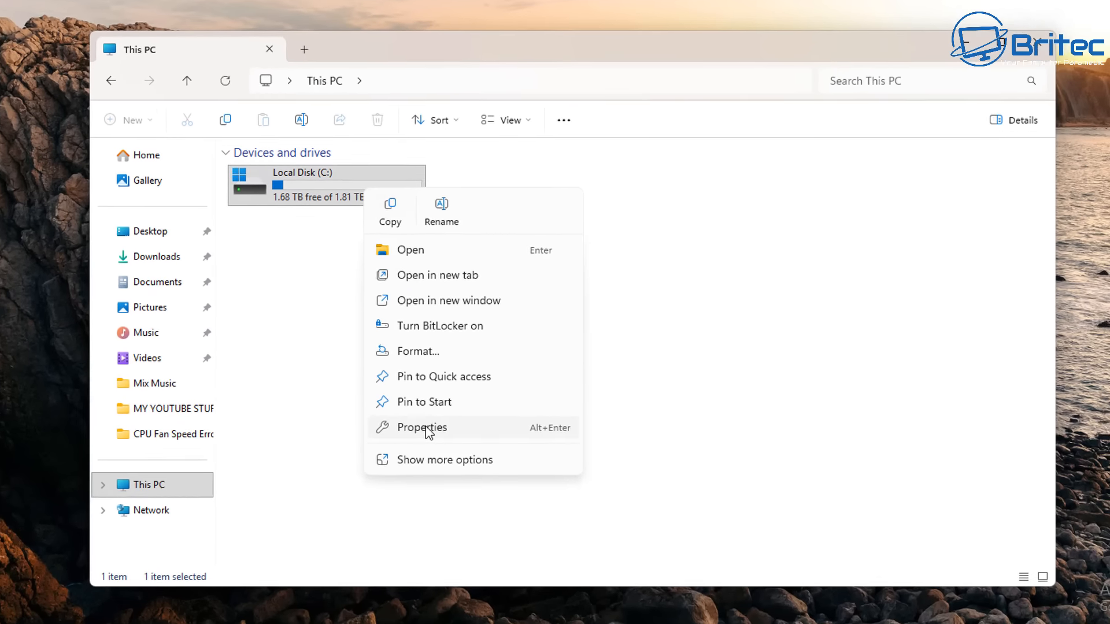
pyautogui.click(428, 431)
pyautogui.moveTo(593, 255); pyautogui.dragTo(588, 124)
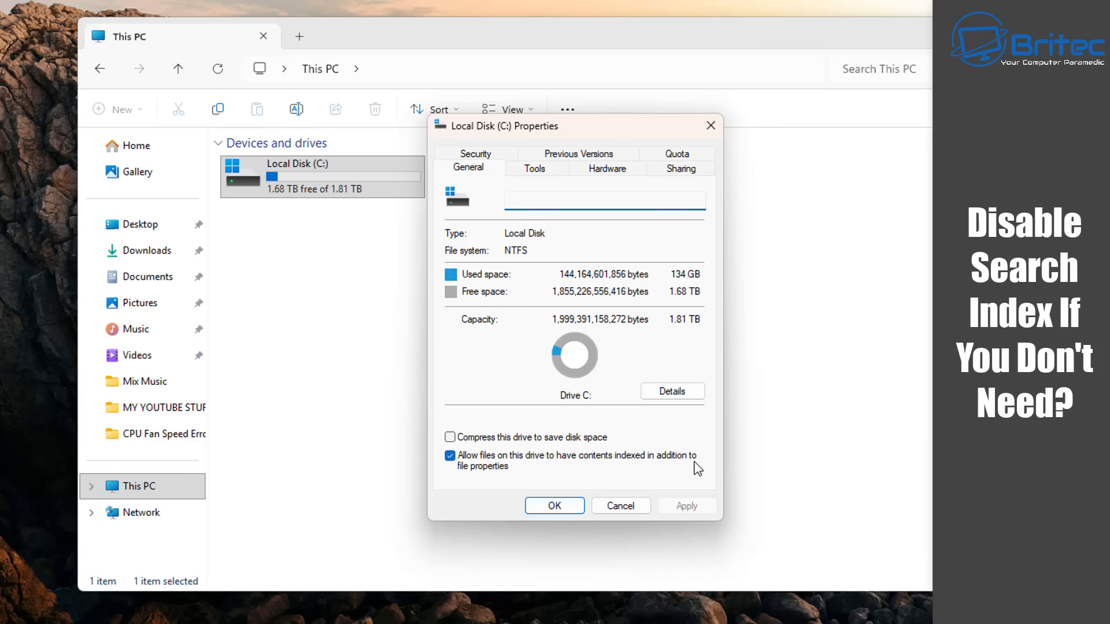
pyautogui.click(449, 456)
pyautogui.click(687, 506)
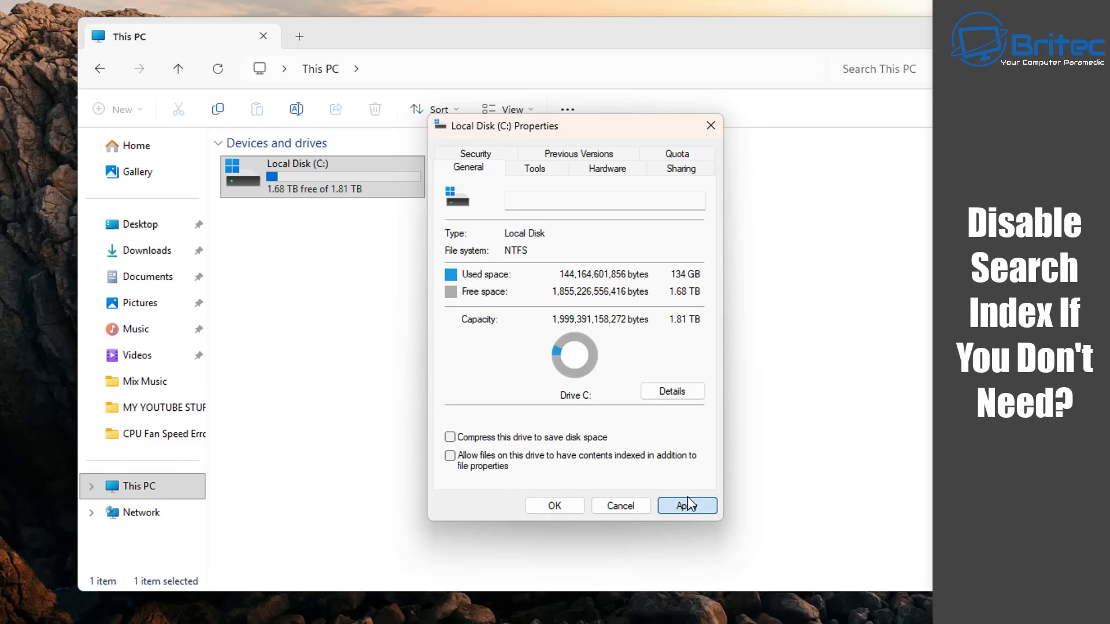
pyautogui.moveTo(611, 166); pyautogui.dragTo(585, 211)
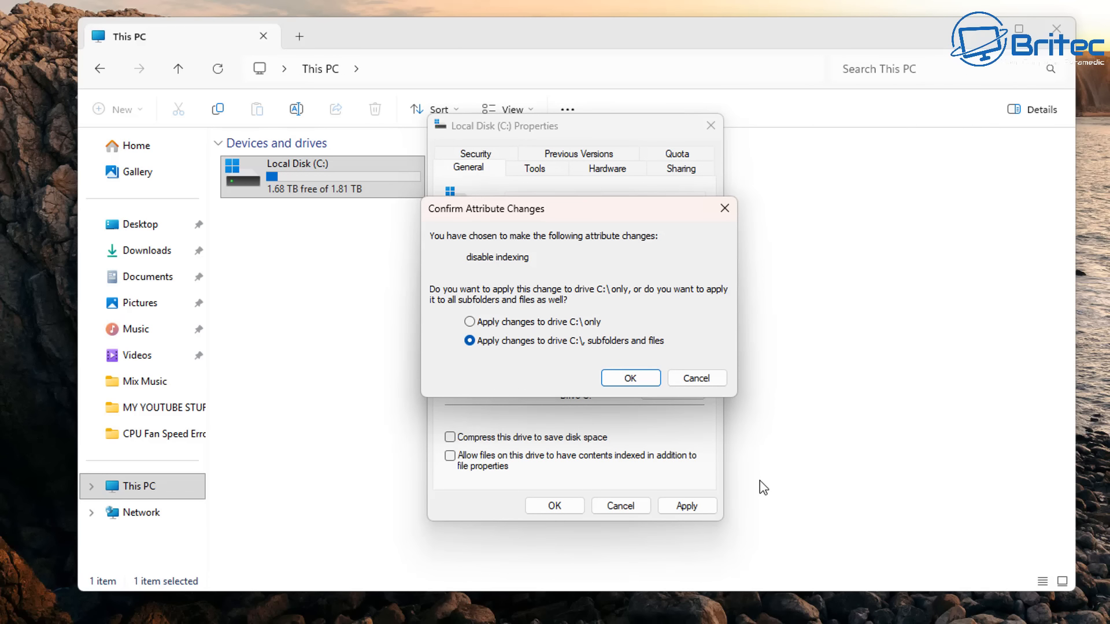
pyautogui.click(697, 379)
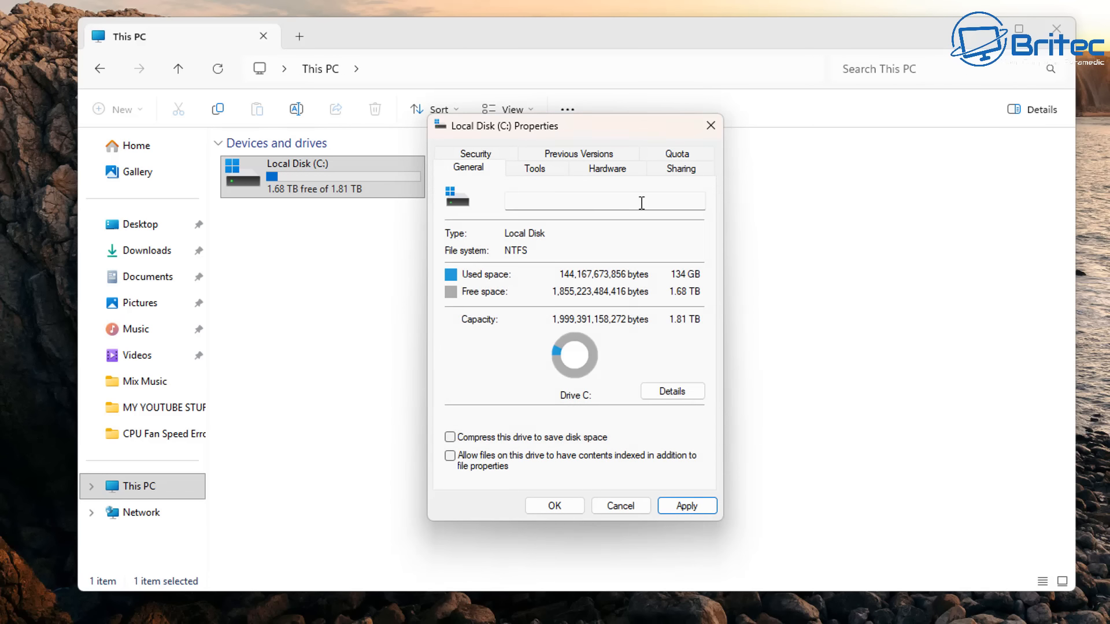
pyautogui.click(711, 116)
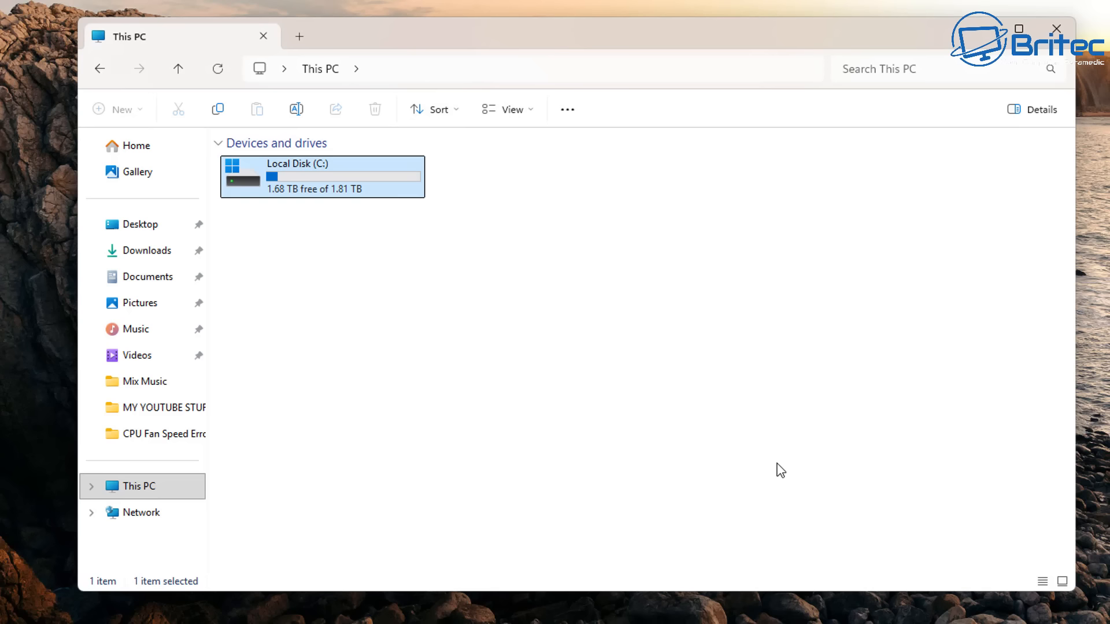
pyautogui.rightClick(354, 171)
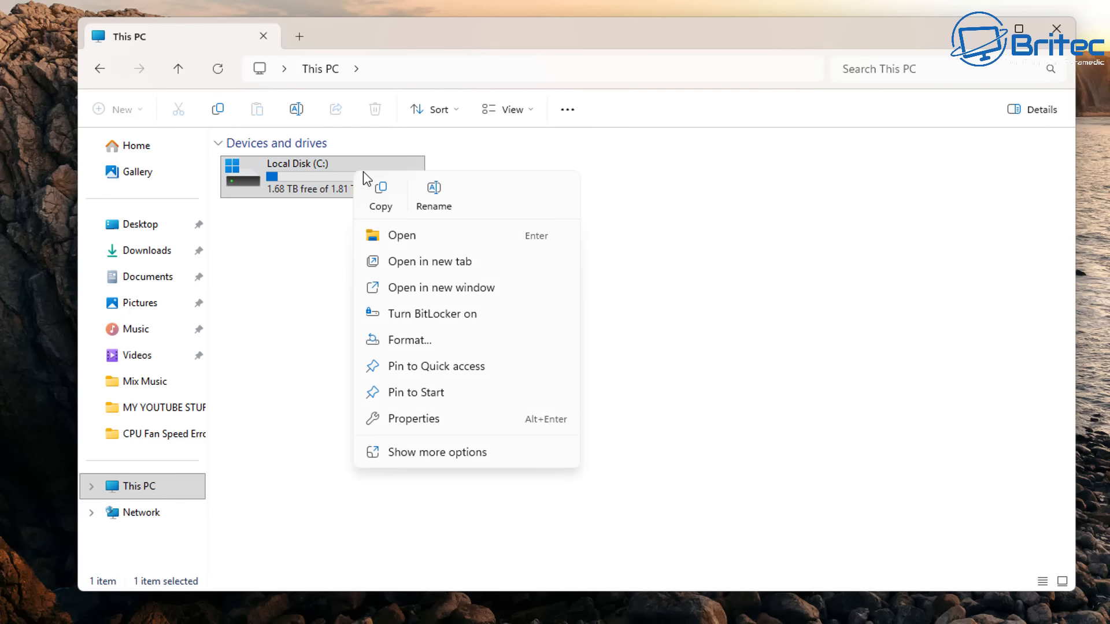
pyautogui.click(245, 283)
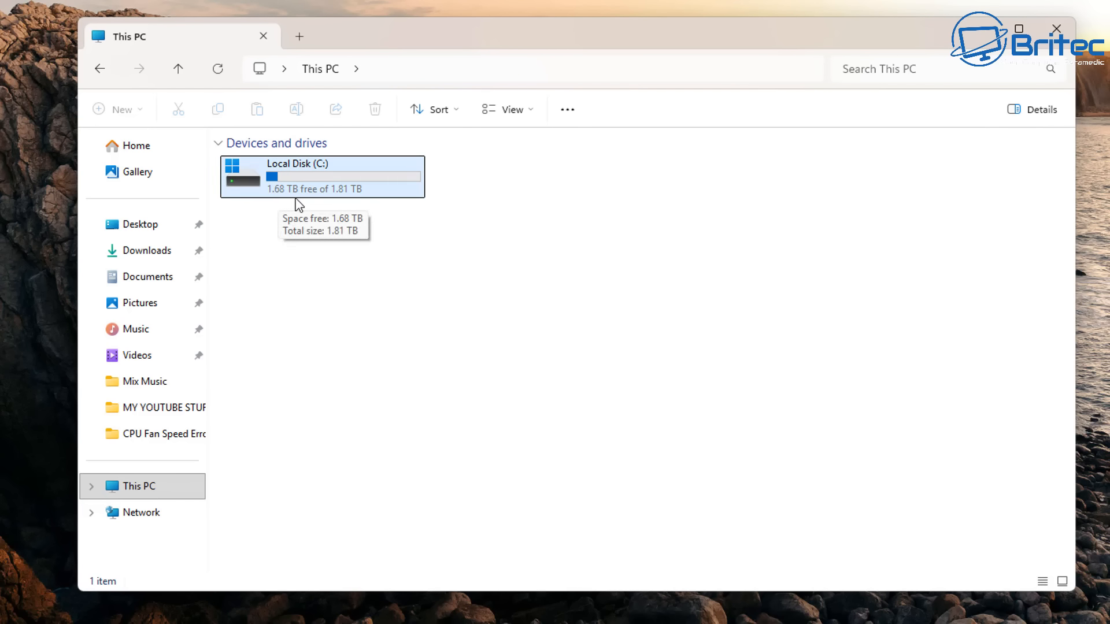
# Disable content indexing on Local Disk (C:) including subfolders and files, granting administrator permission and ignoring all file errors
pyautogui.rightClick(321, 177)
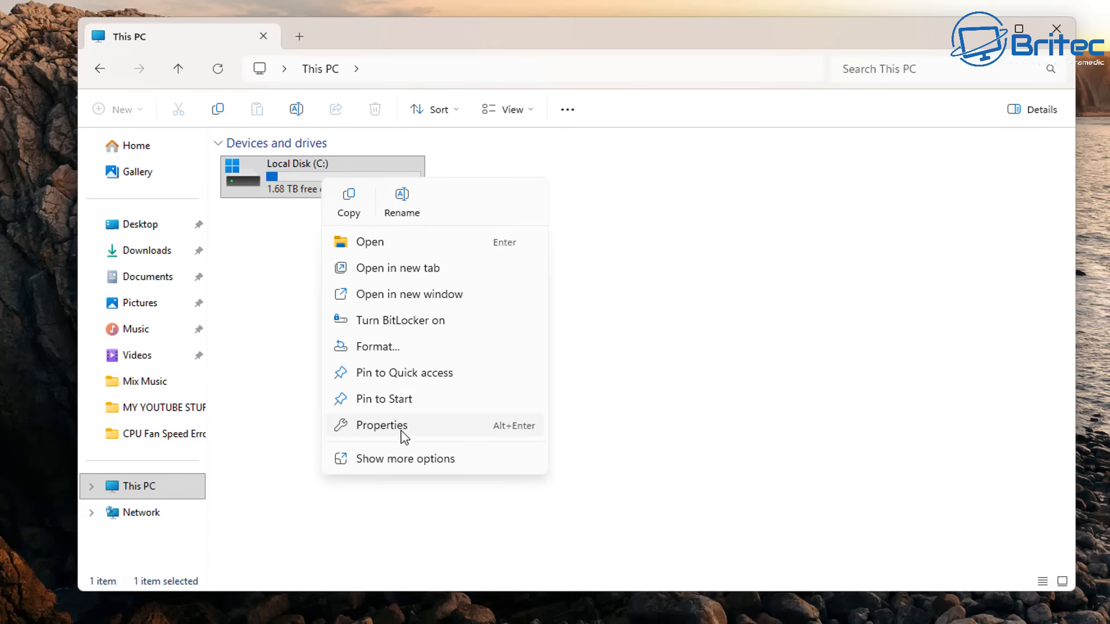
pyautogui.click(382, 425)
pyautogui.moveTo(528, 193); pyautogui.dragTo(627, 173)
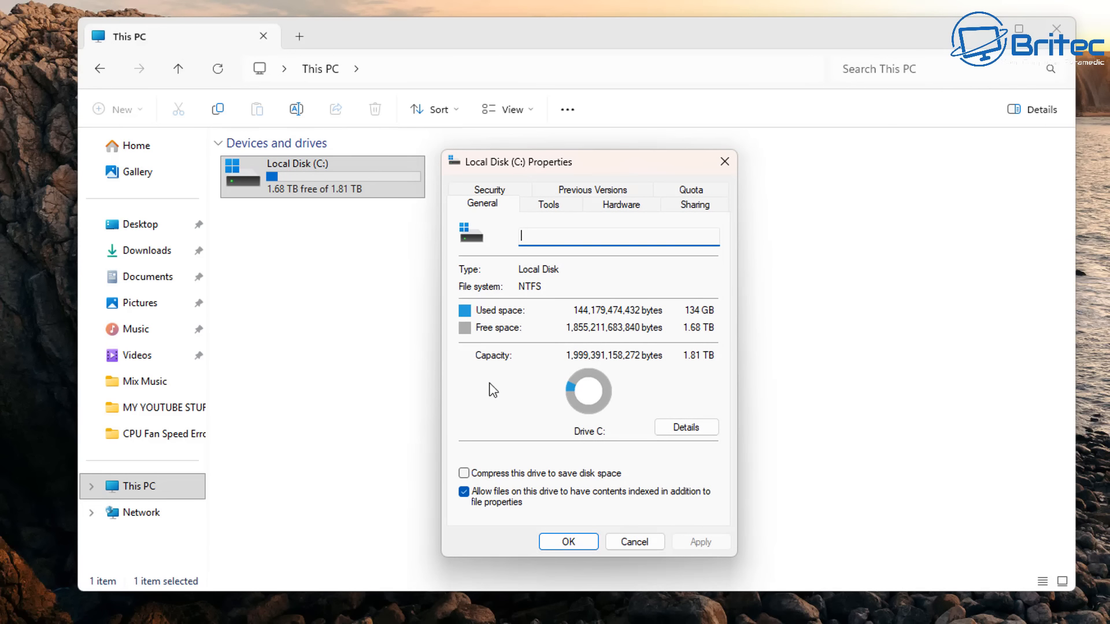
pyautogui.click(463, 492)
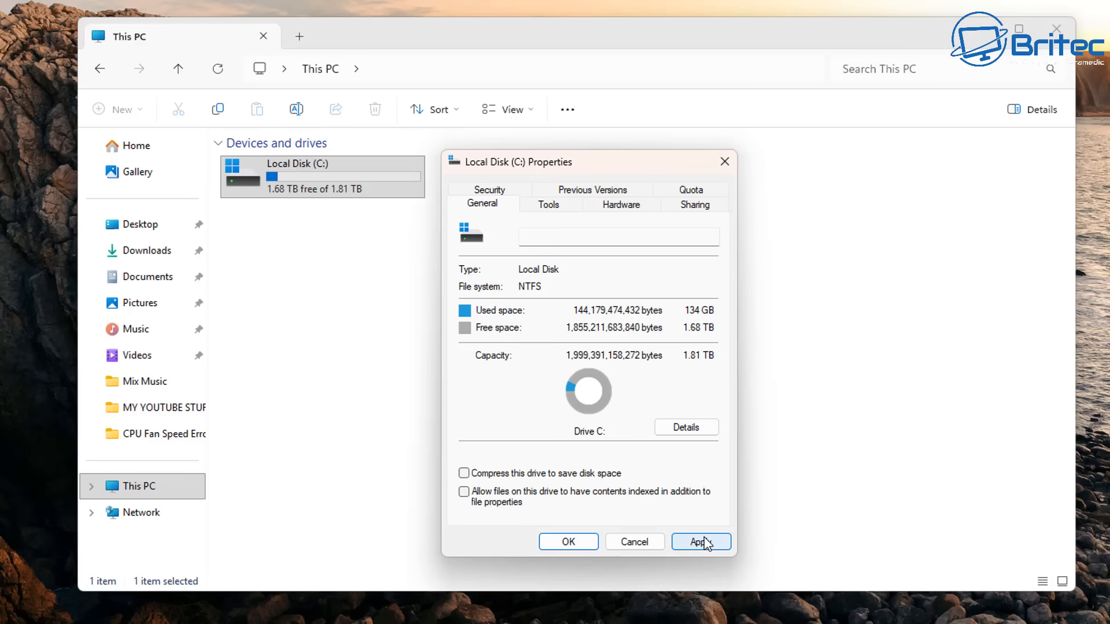
pyautogui.click(703, 541)
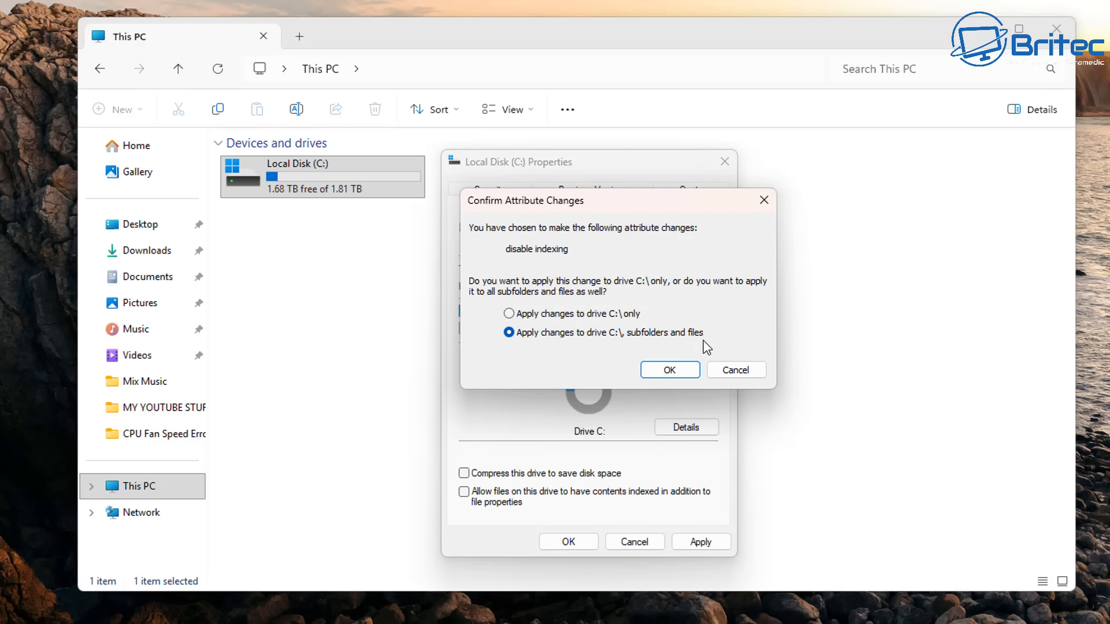
pyautogui.click(672, 371)
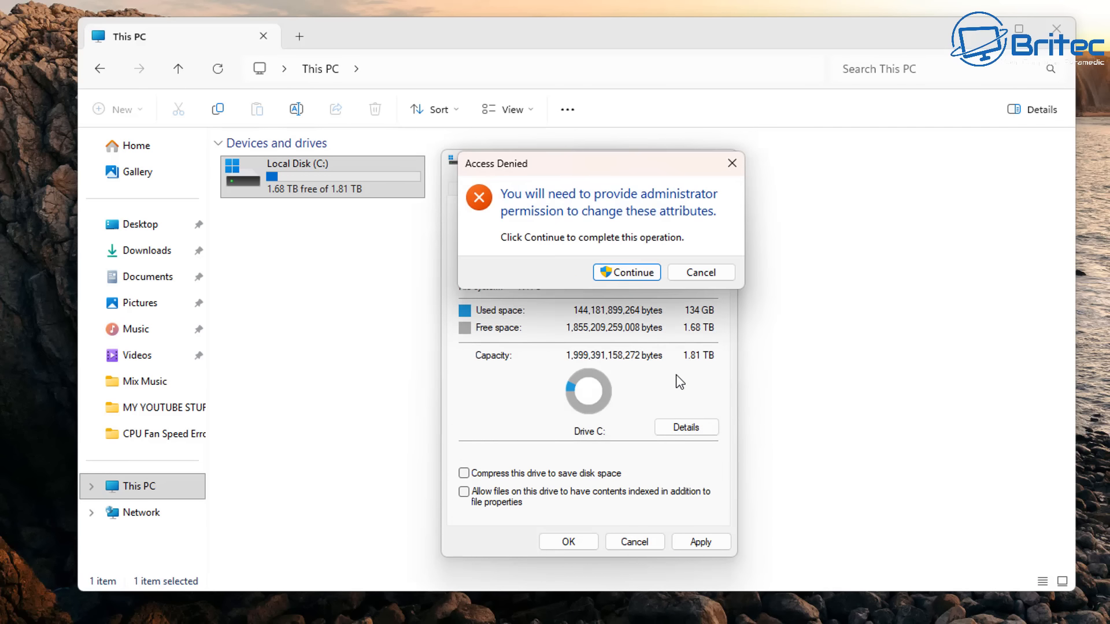
pyautogui.click(635, 278)
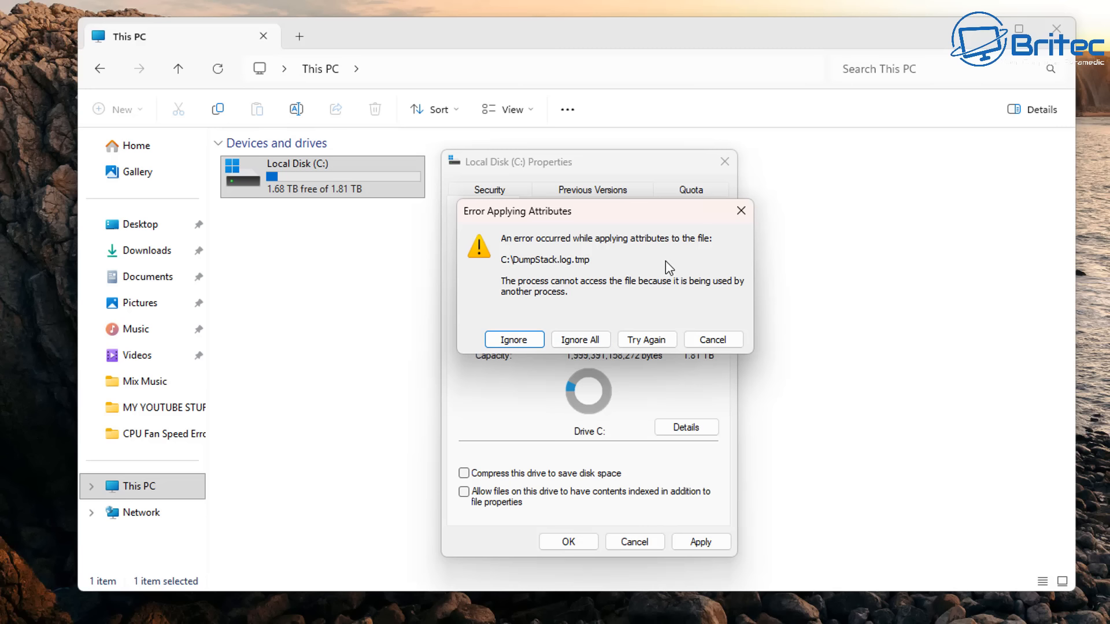
pyautogui.click(580, 340)
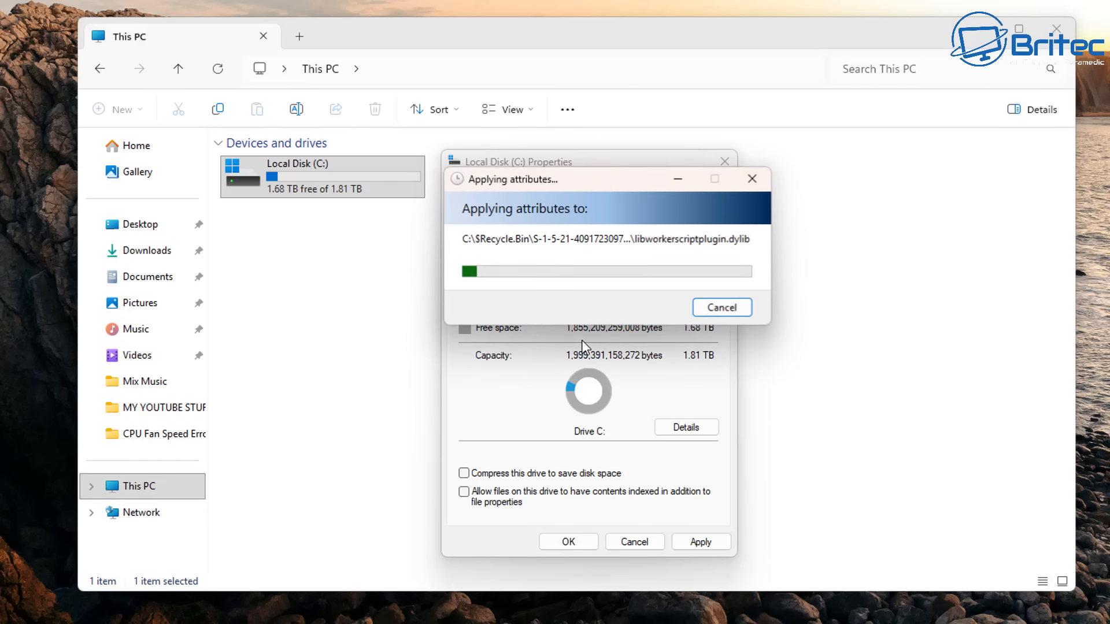
pyautogui.moveTo(599, 178); pyautogui.dragTo(584, 225)
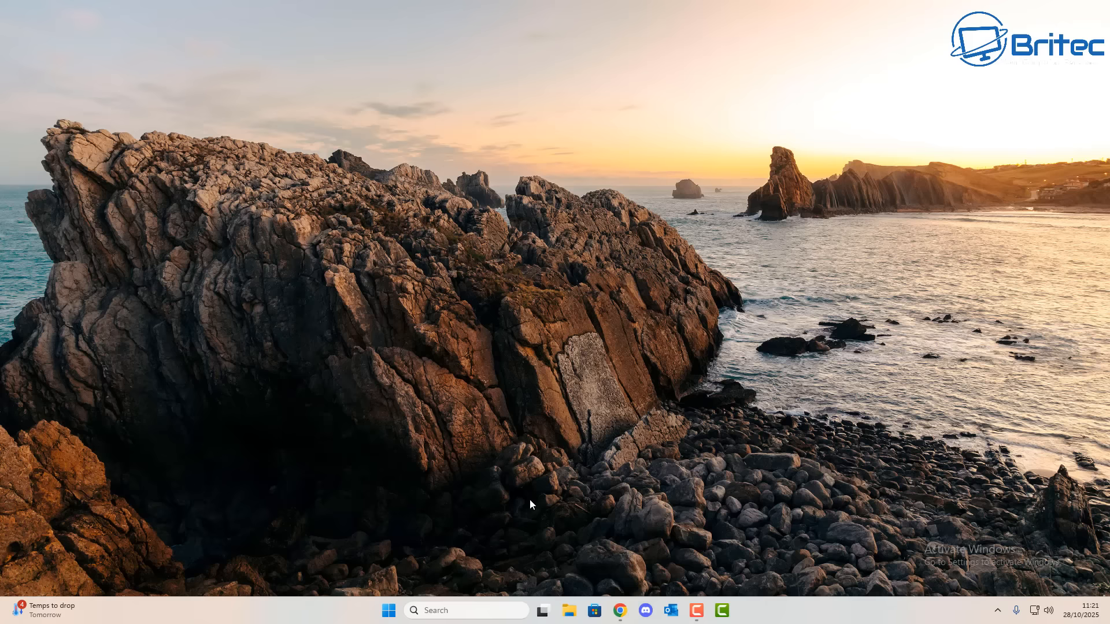
# Search Windows for "group policy", open the Local Group Policy Editor, and enlarge its window and navigation tree
pyautogui.click(445, 611)
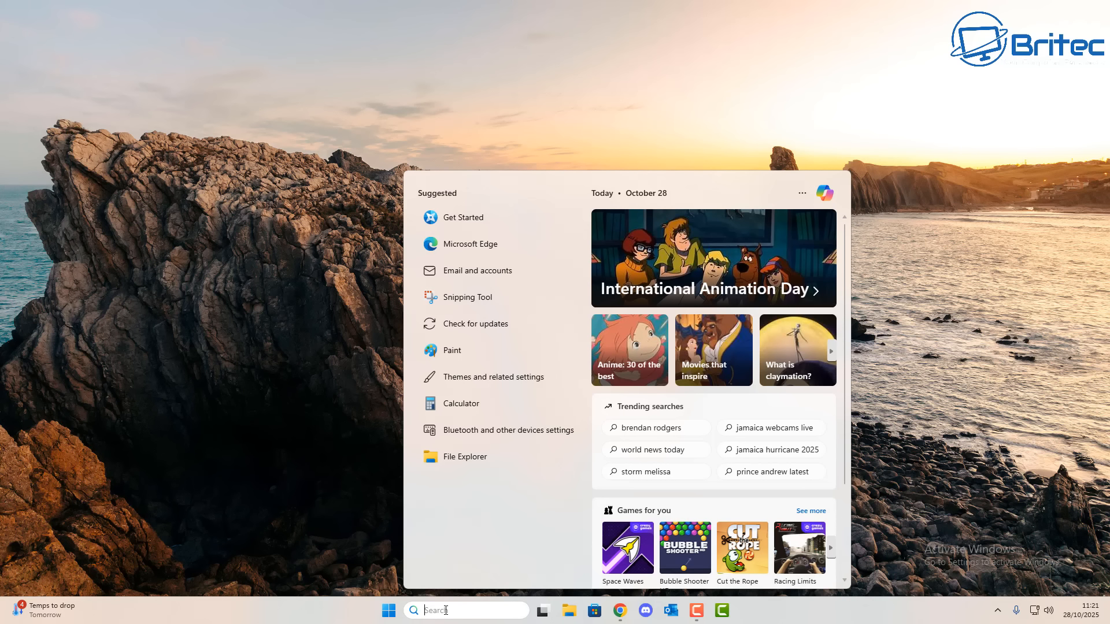
pyautogui.write('gr')
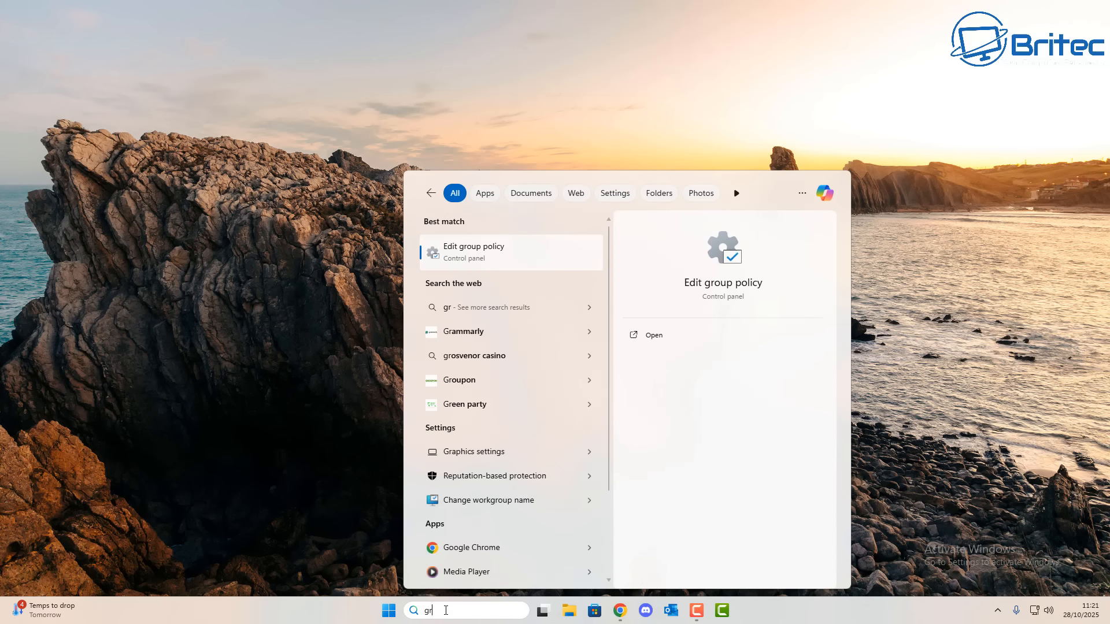
pyautogui.write('oup policy')
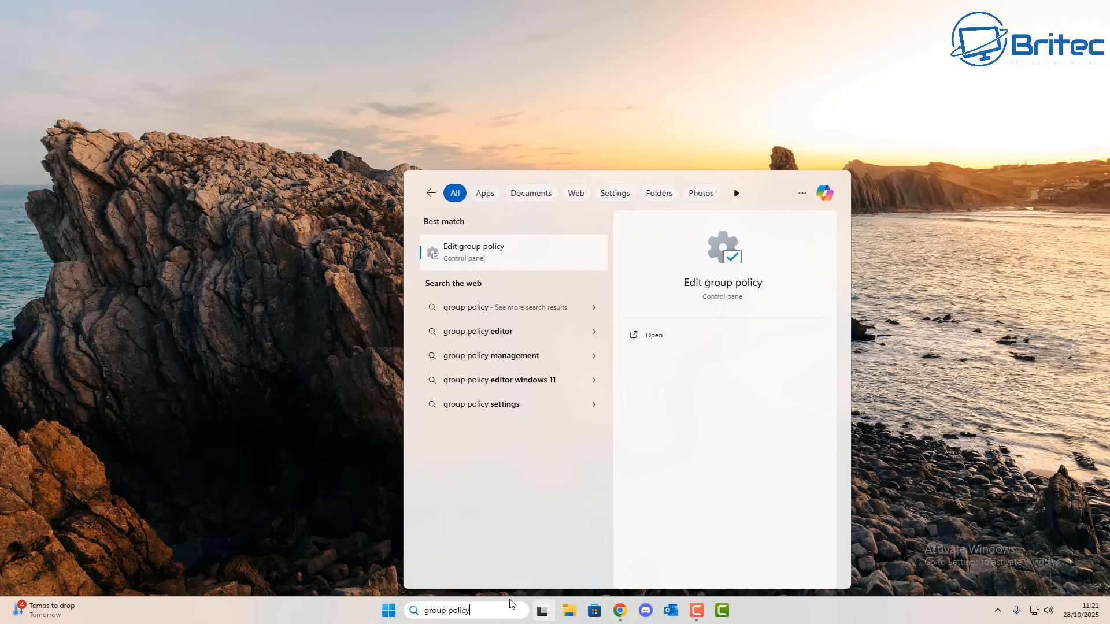
pyautogui.click(495, 258)
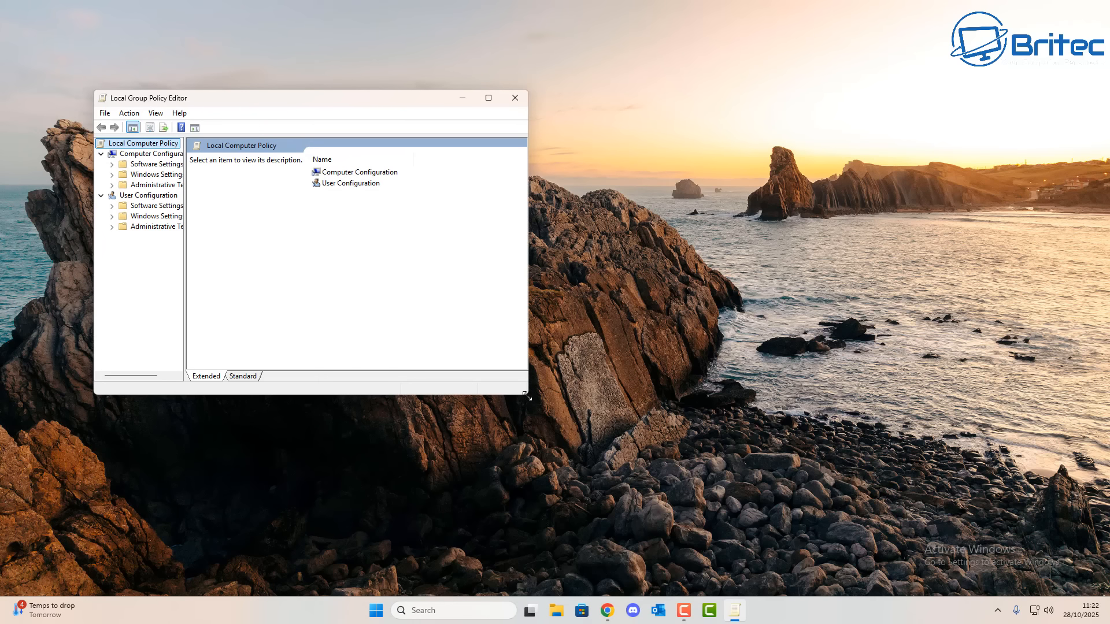
pyautogui.moveTo(527, 394); pyautogui.dragTo(769, 557)
pyautogui.moveTo(431, 99); pyautogui.dragTo(555, 127)
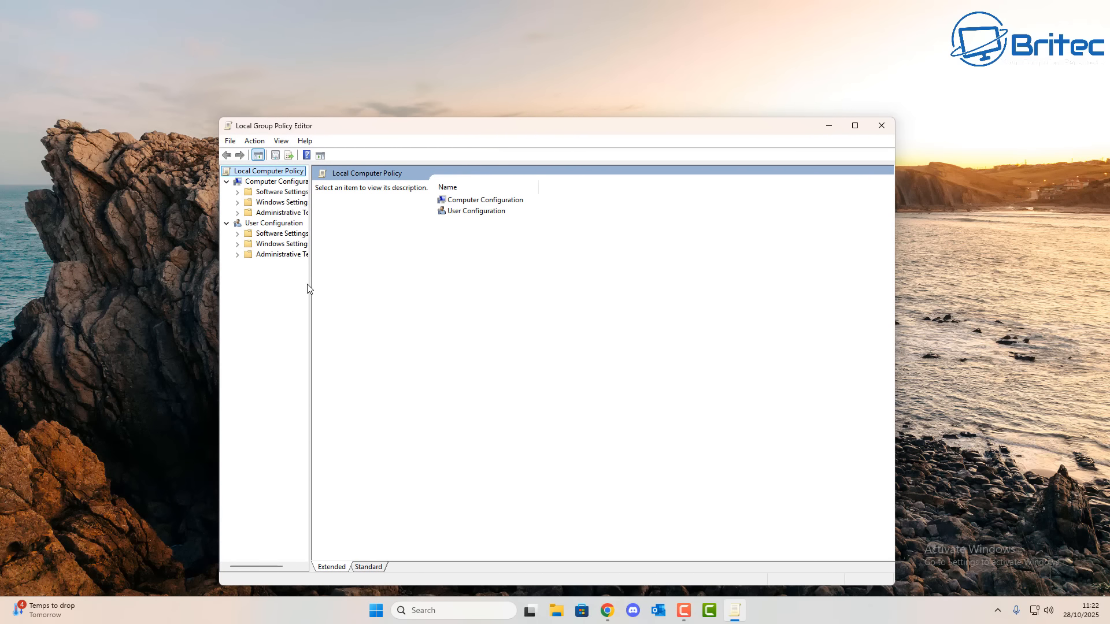
pyautogui.moveTo(311, 289); pyautogui.dragTo(350, 289)
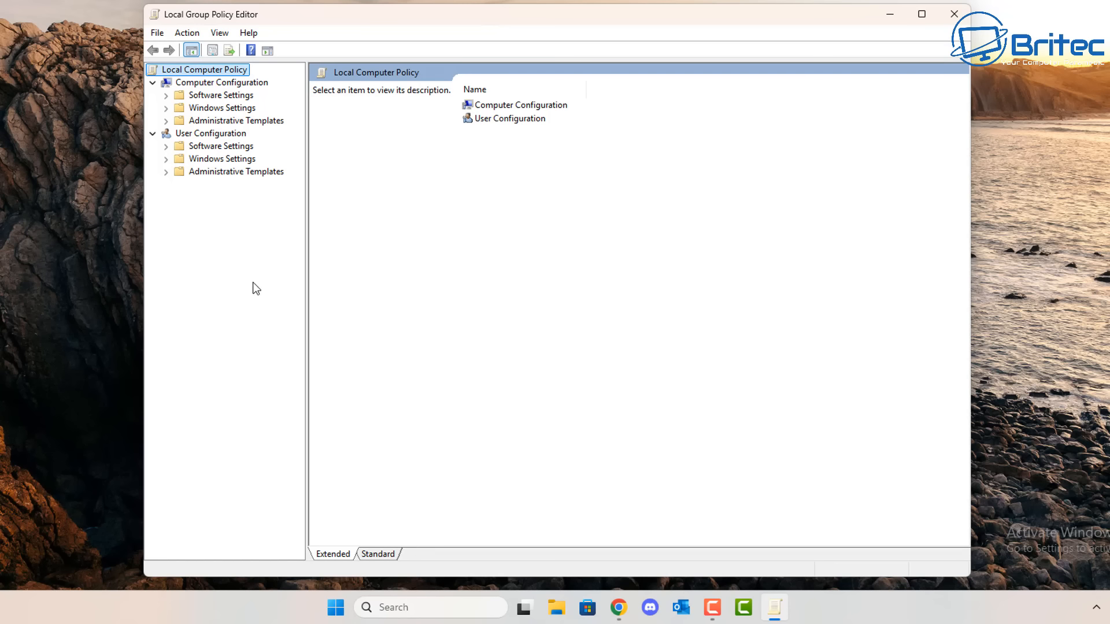
# Display the Search policies under Computer Configuration > Administrative Templates > Windows Components
pyautogui.click(236, 84)
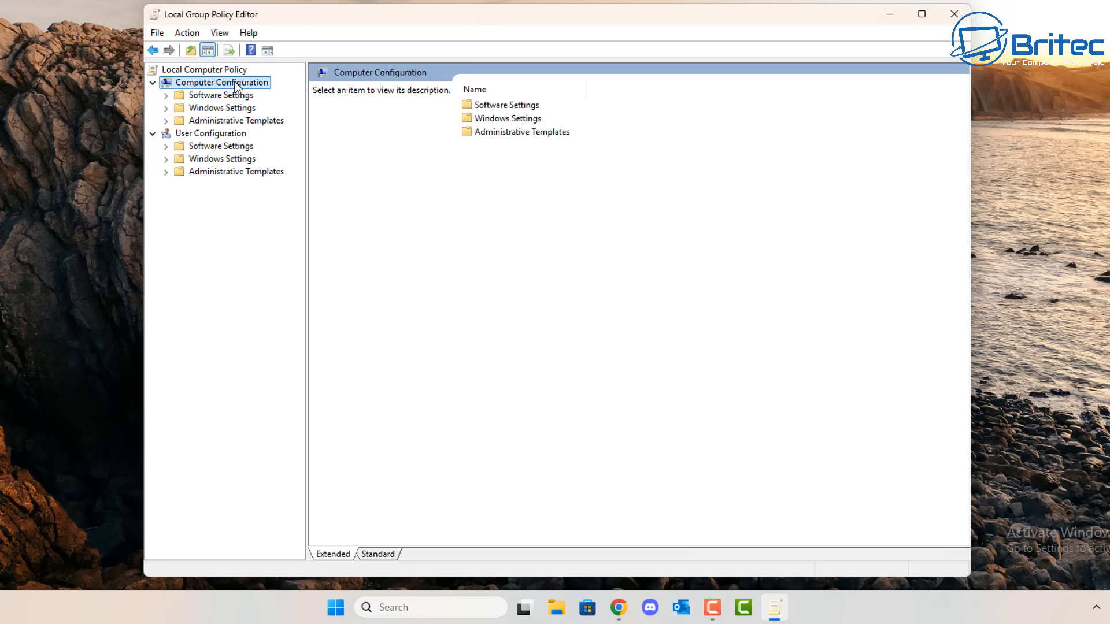
pyautogui.click(236, 122)
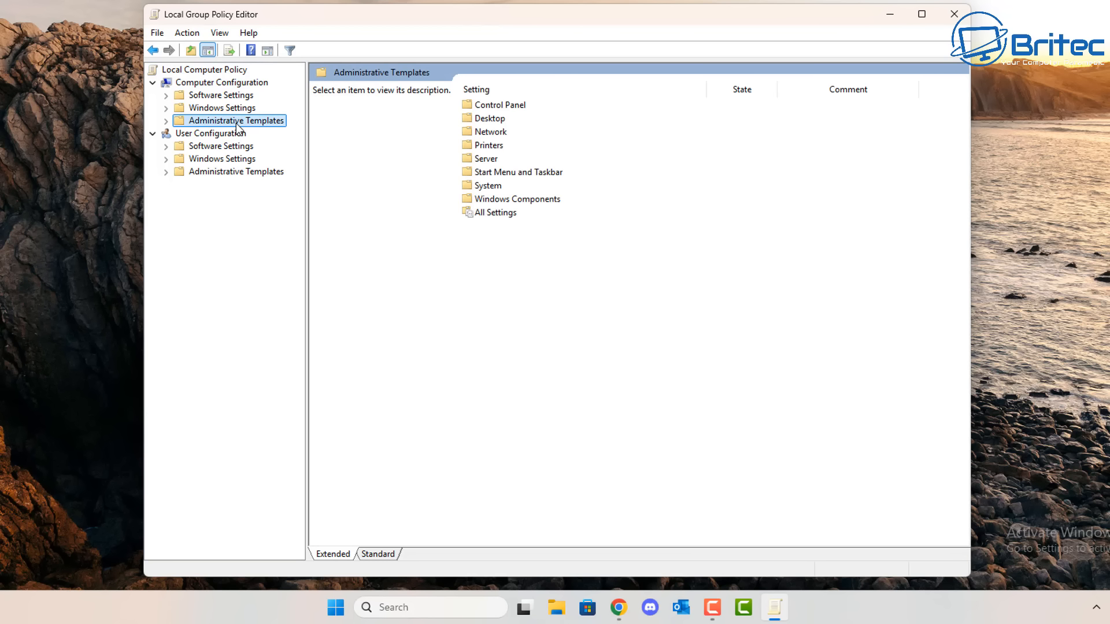
pyautogui.click(171, 124)
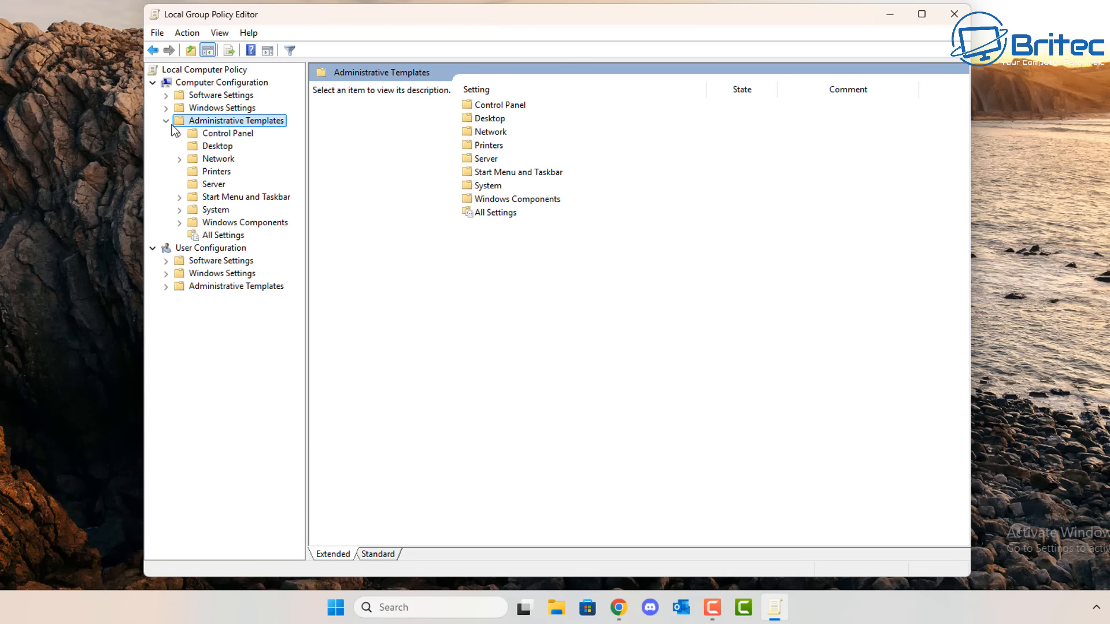
pyautogui.click(258, 224)
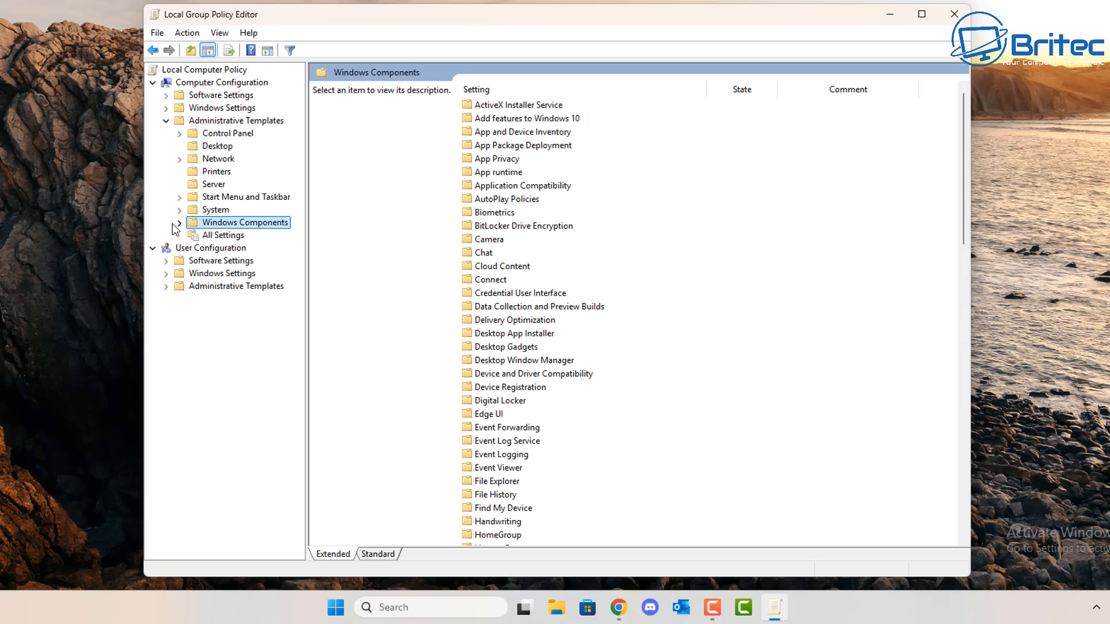
pyautogui.click(179, 224)
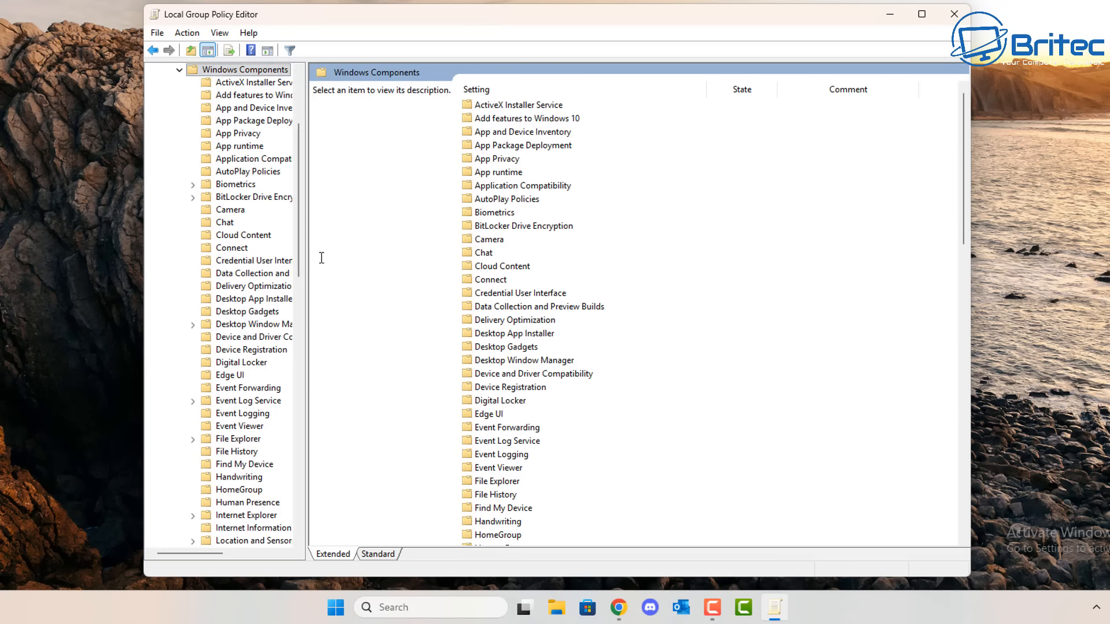
pyautogui.moveTo(306, 263); pyautogui.dragTo(371, 263)
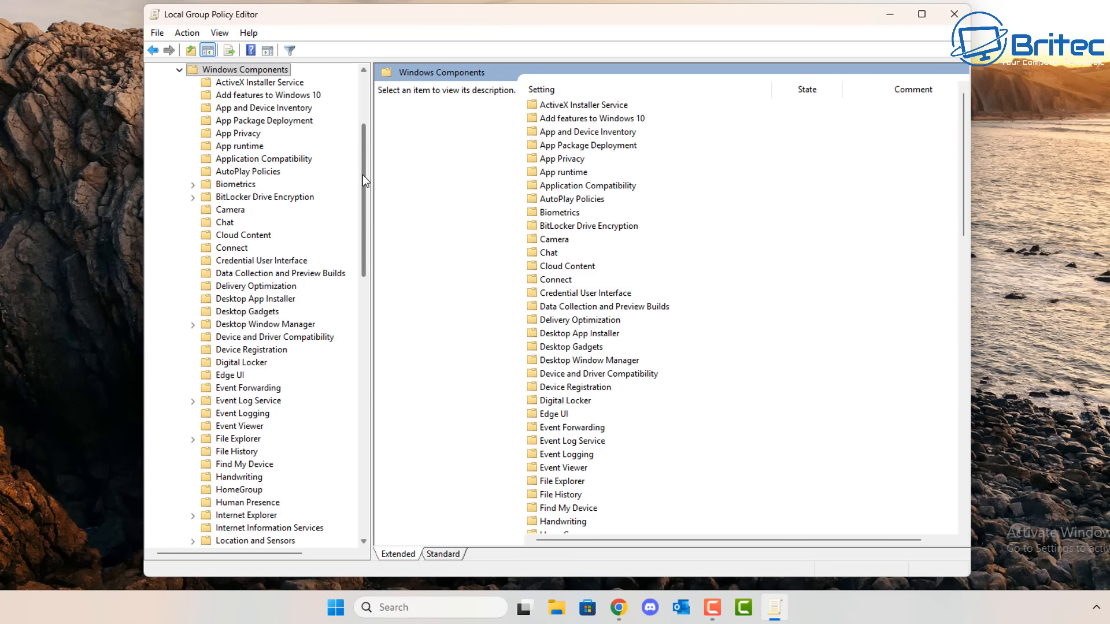
pyautogui.moveTo(363, 175); pyautogui.dragTo(364, 344)
pyautogui.click(231, 274)
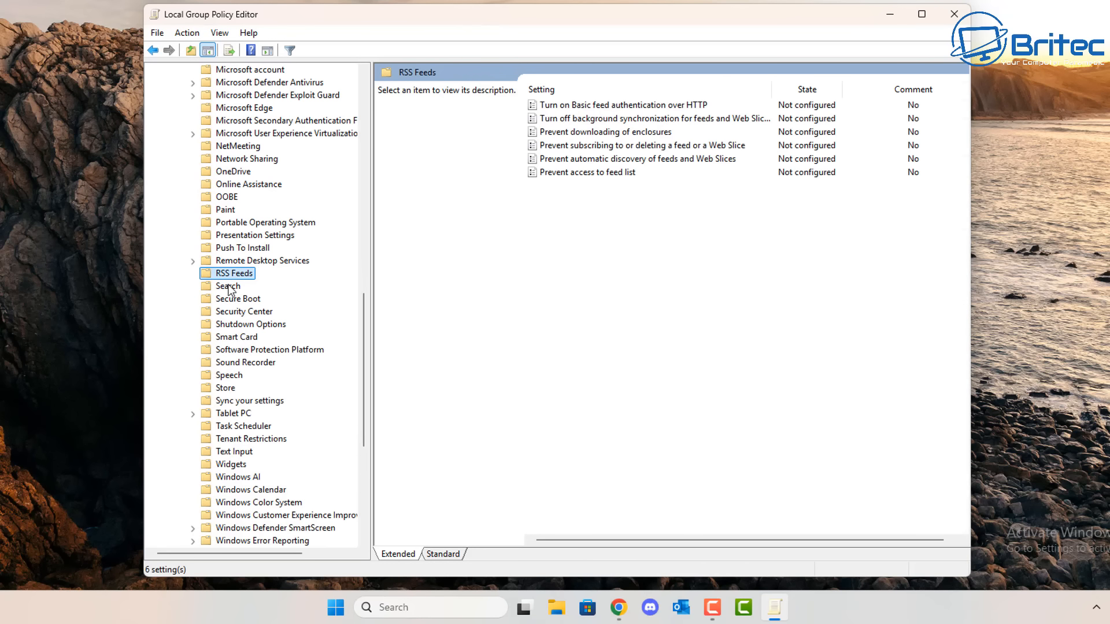
pyautogui.click(228, 287)
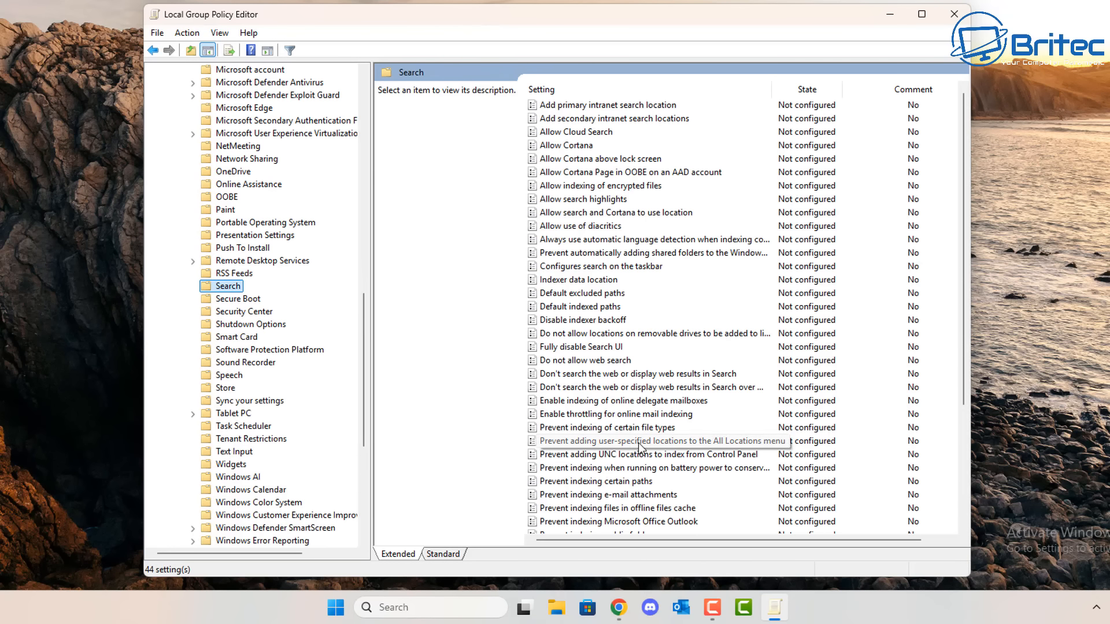
# Set the "Do not allow web search" policy to Enabled and apply it
pyautogui.click(606, 361)
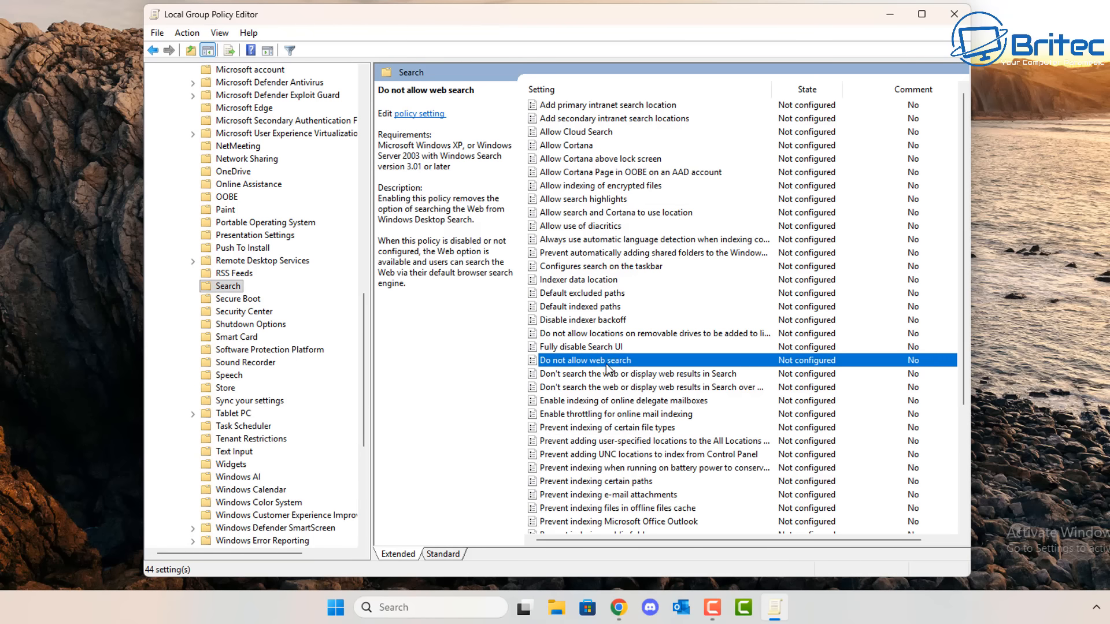
pyautogui.doubleClick(610, 360)
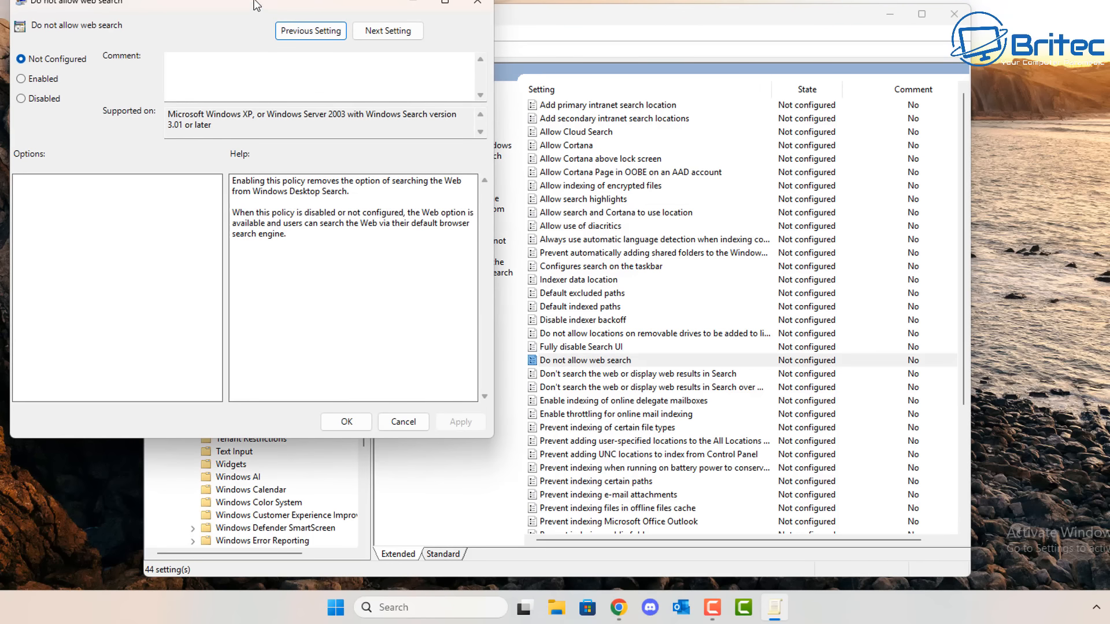
pyautogui.moveTo(258, 7); pyautogui.dragTo(574, 74)
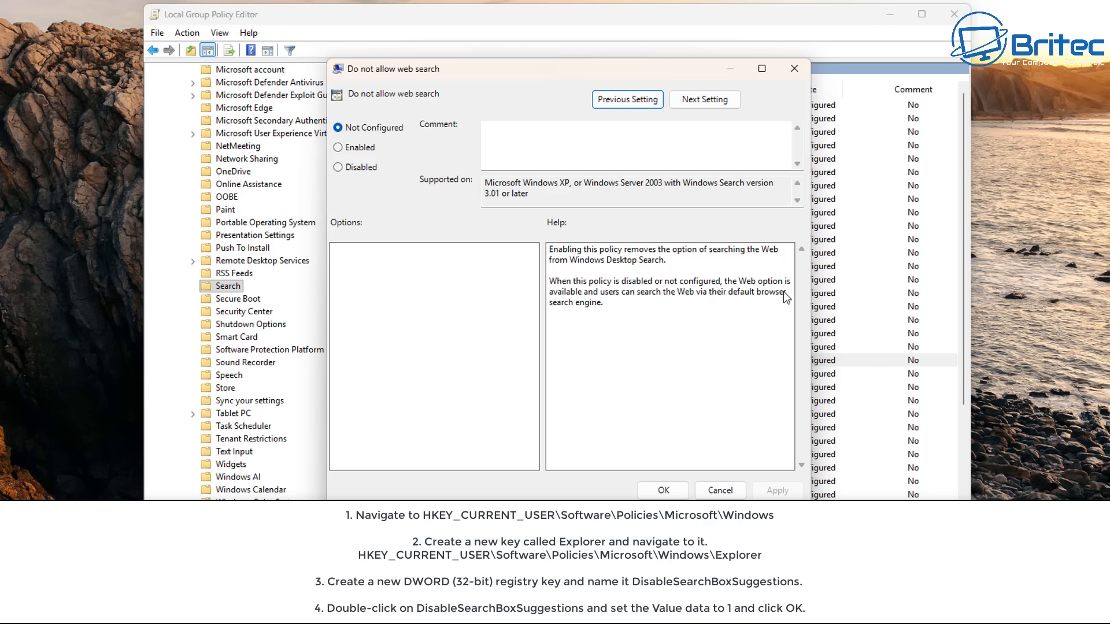
pyautogui.click(338, 148)
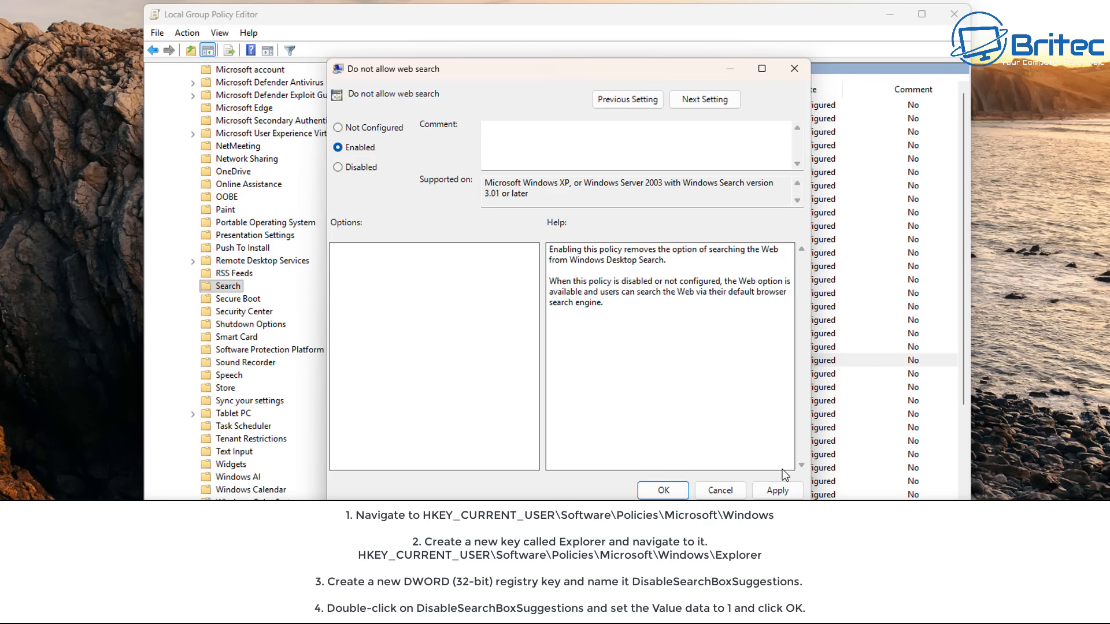
pyautogui.click(778, 490)
pyautogui.click(662, 490)
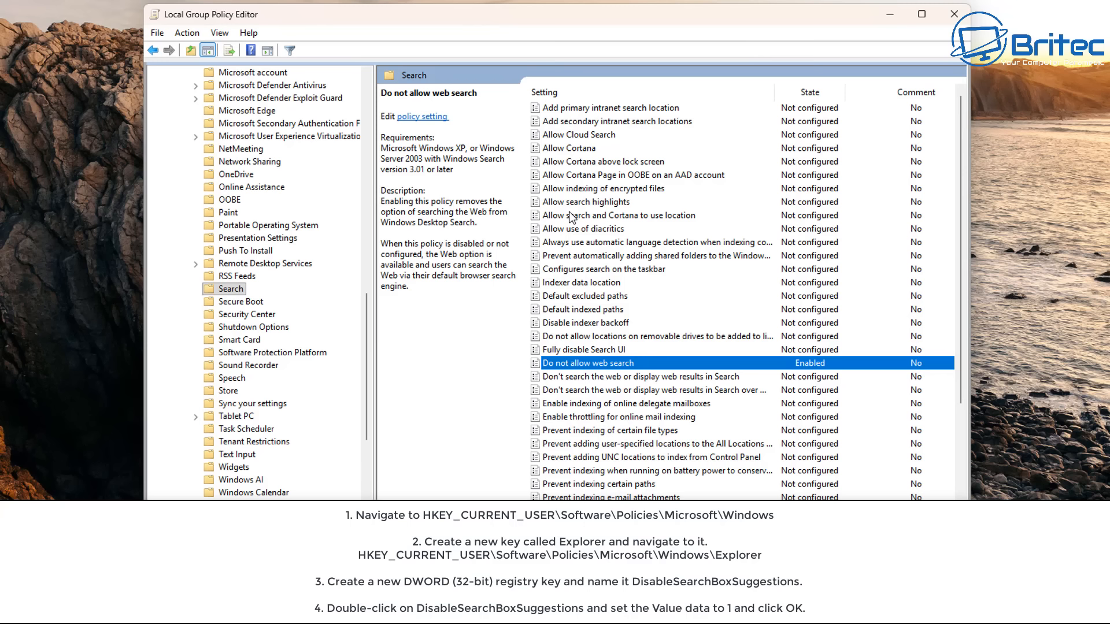
# In the Allow Cloud Search policy, choose Disable Cloud Search, set the policy to Disabled and apply it
pyautogui.doubleClick(573, 139)
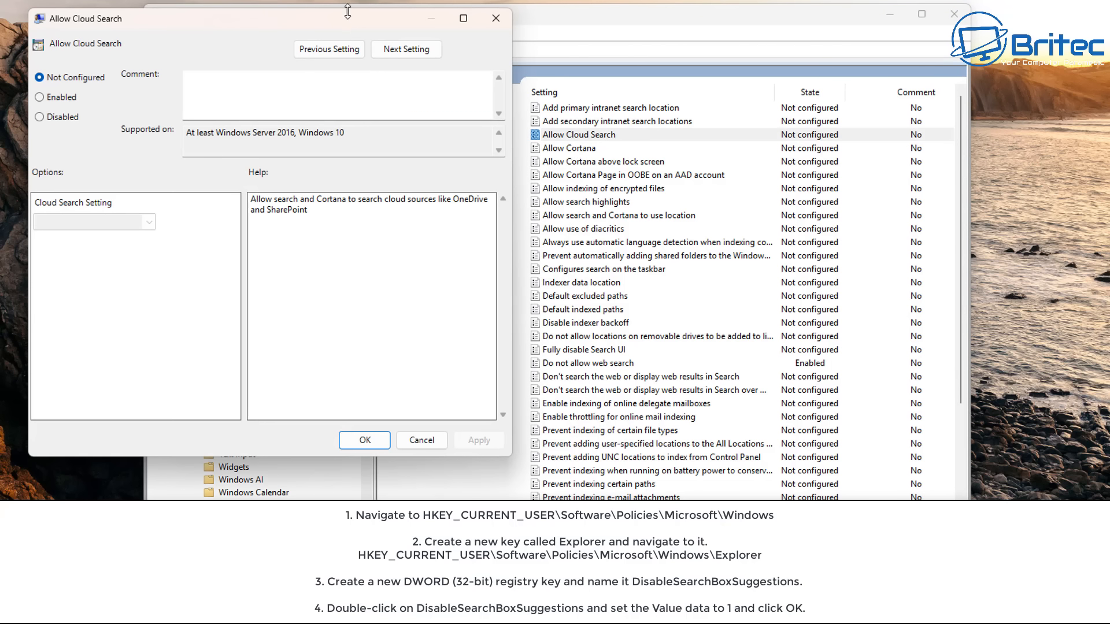
pyautogui.moveTo(351, 18); pyautogui.dragTo(672, 76)
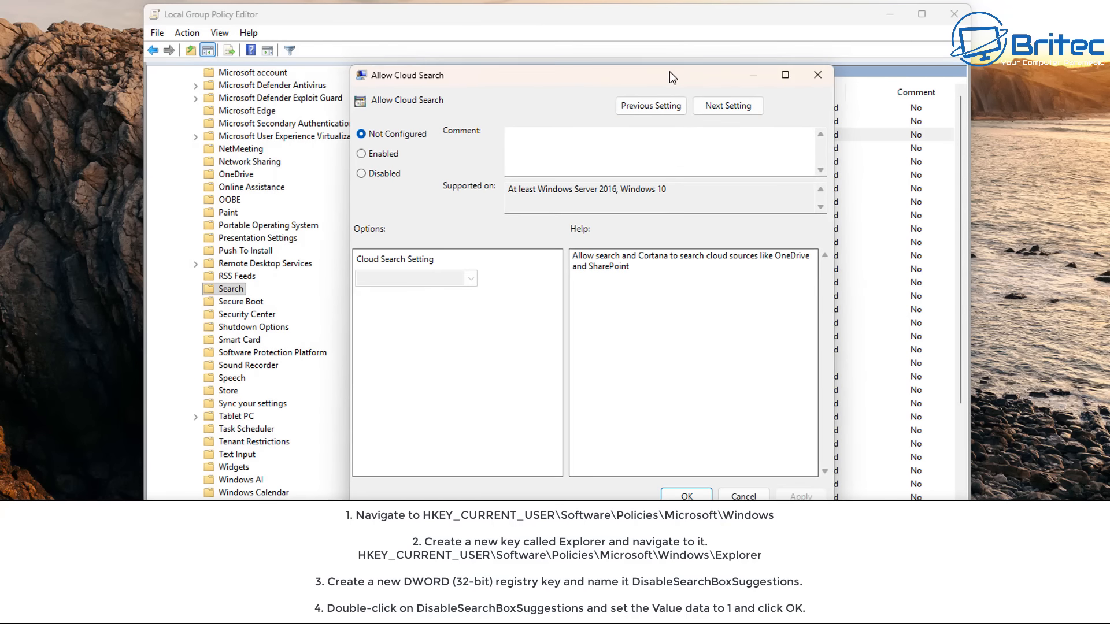
pyautogui.click(376, 154)
pyautogui.click(472, 280)
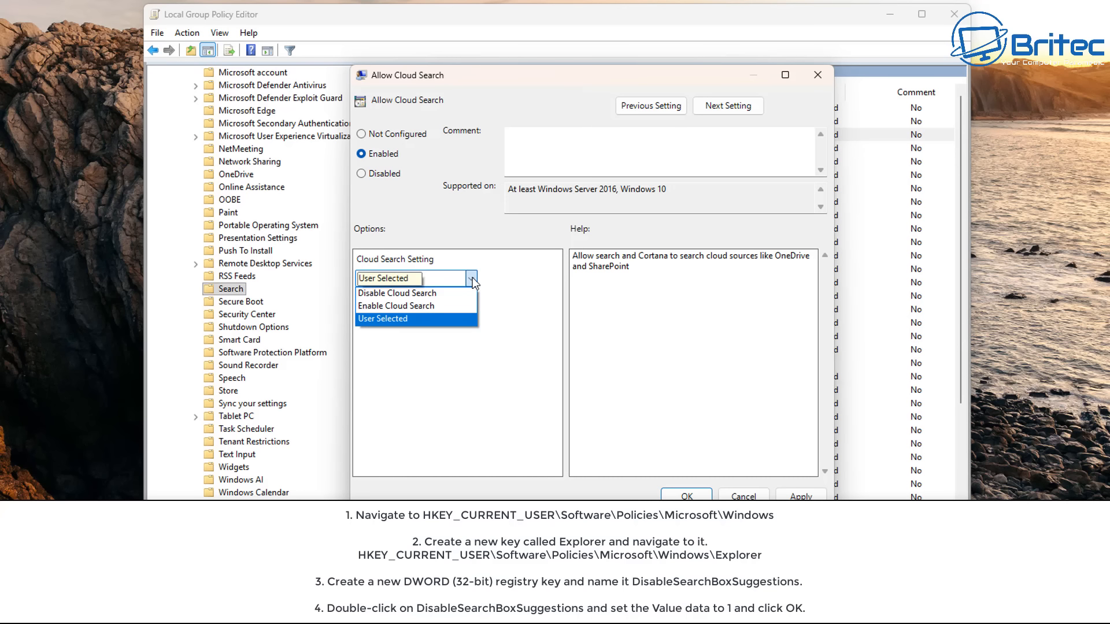
pyautogui.click(443, 292)
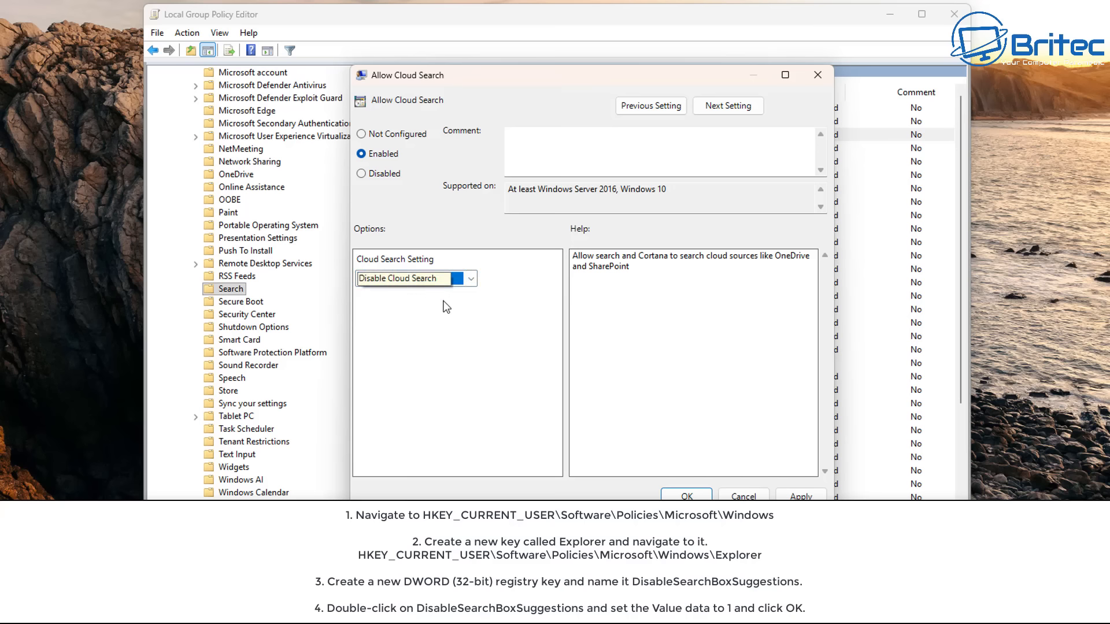
pyautogui.click(801, 497)
pyautogui.click(686, 496)
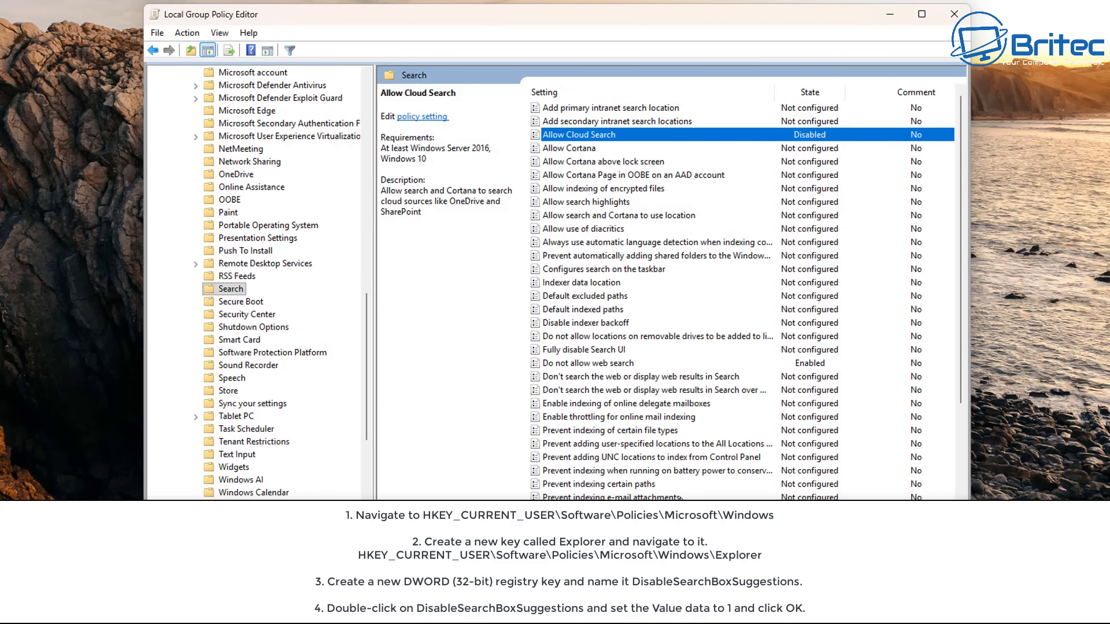
# Open the Allow Cortana policy
pyautogui.doubleClick(578, 149)
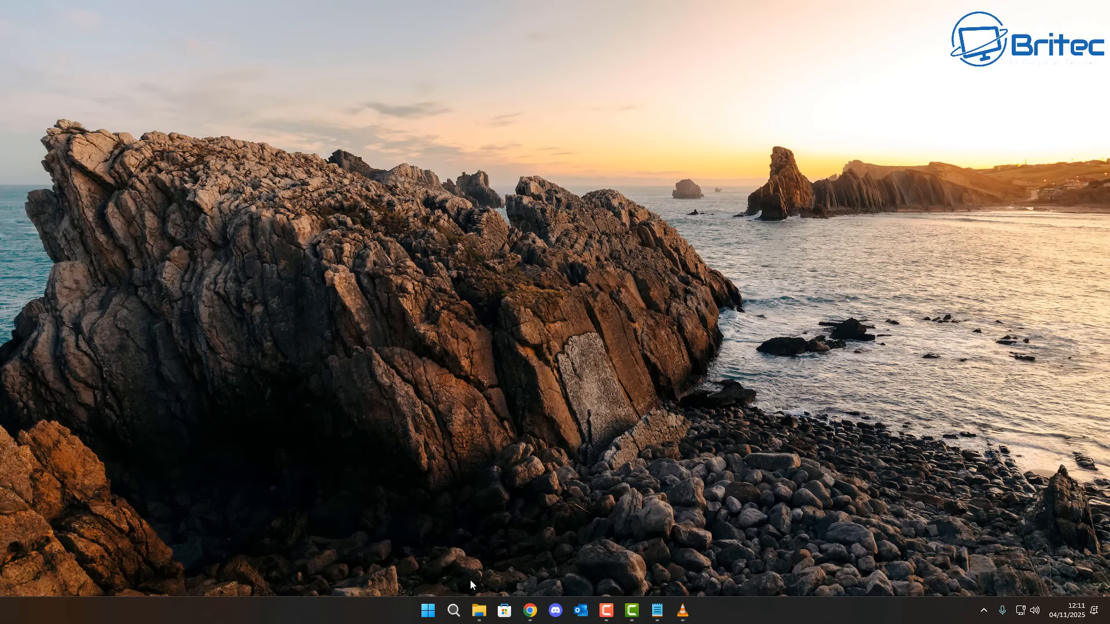
# Open the Windows Update advanced options in Windows Settings
pyautogui.click(427, 610)
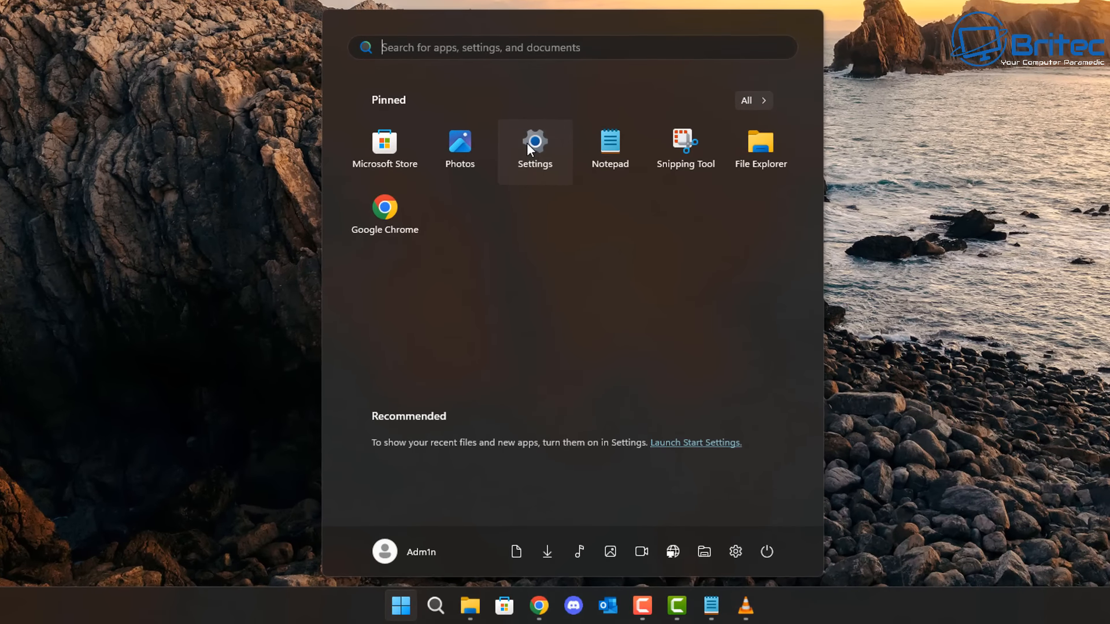
pyautogui.click(529, 206)
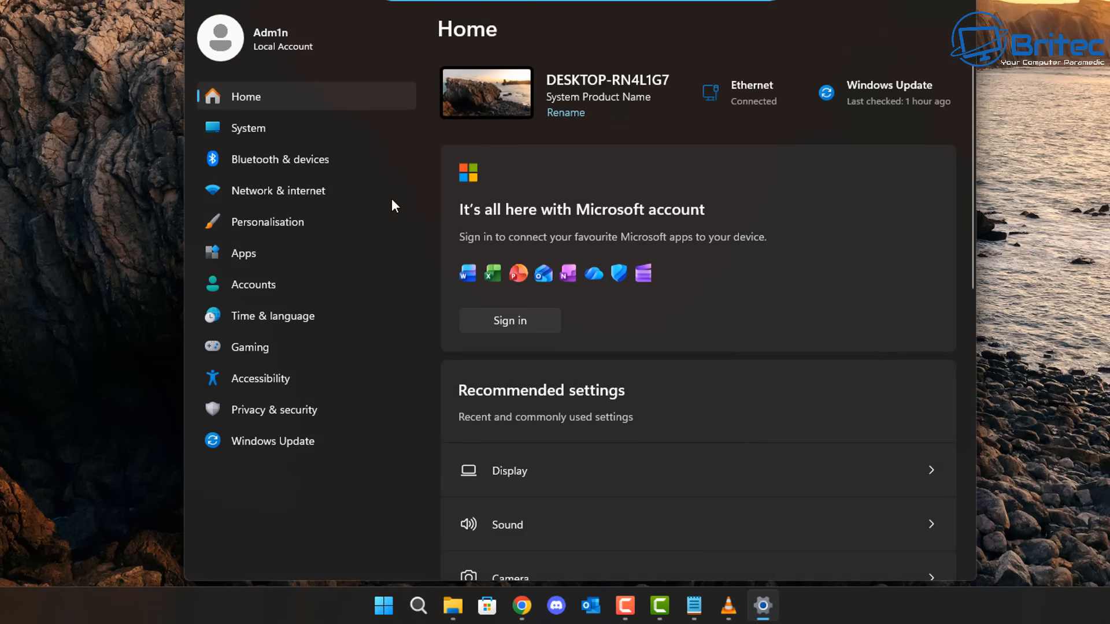
pyautogui.click(274, 440)
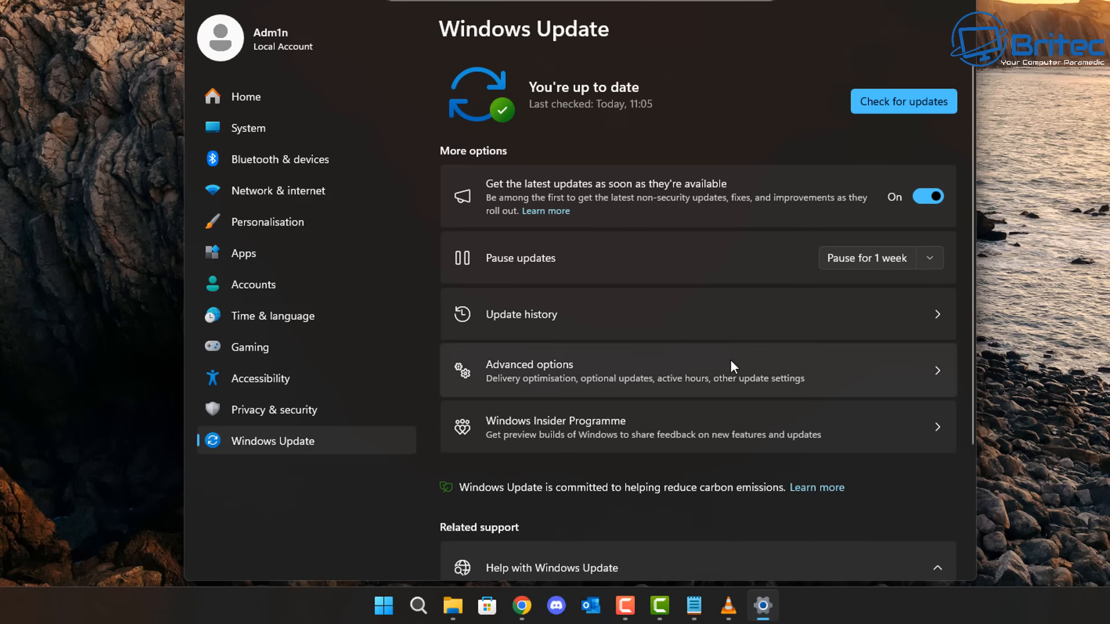
pyautogui.click(724, 361)
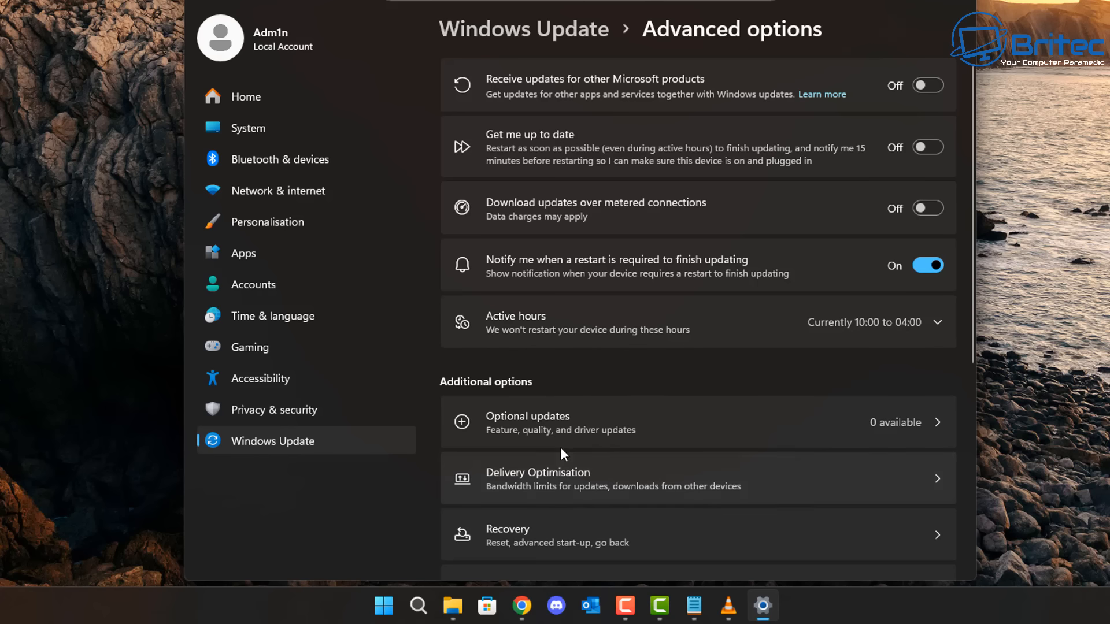
# Switch the Windows Update active hours adjustment to Manually
pyautogui.click(646, 333)
pyautogui.click(911, 368)
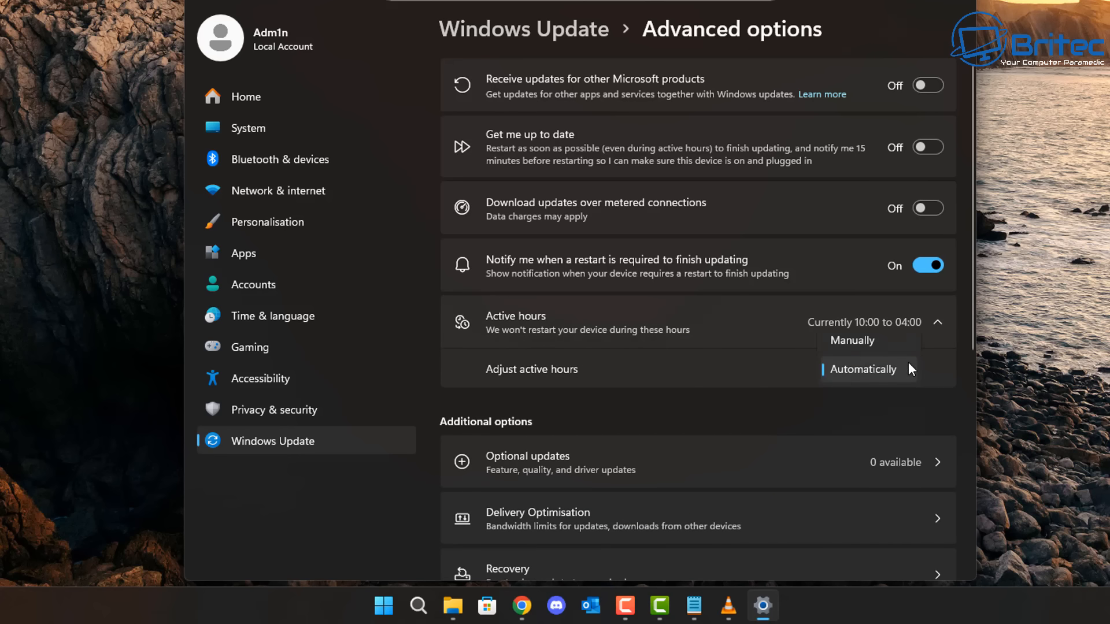
pyautogui.click(858, 339)
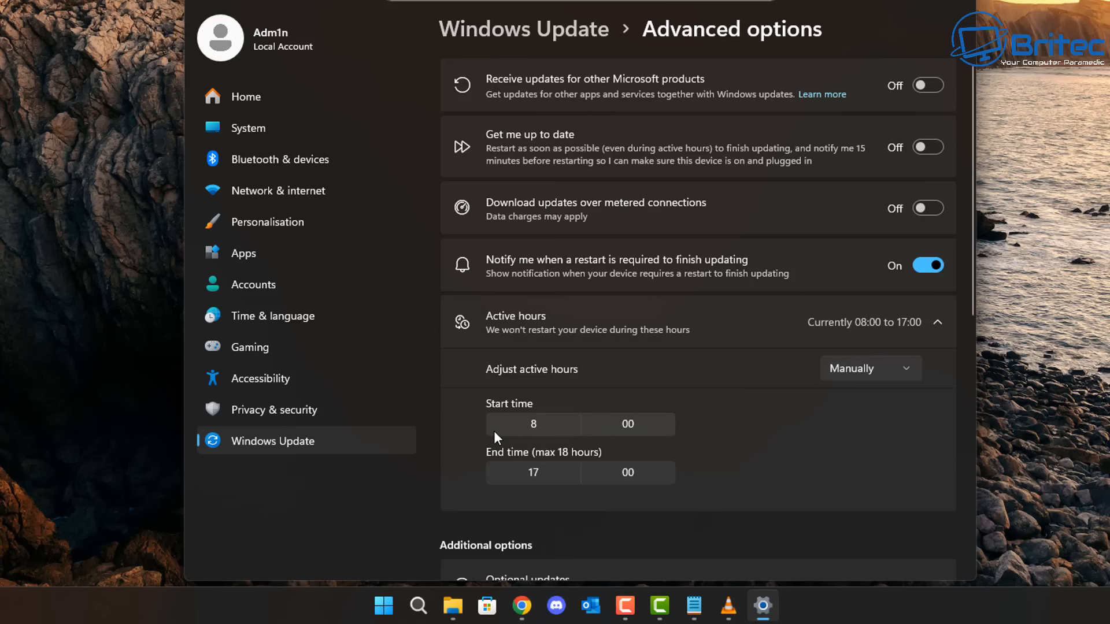
# Set the Windows Update active hours start time to 3:00 and confirm it
pyautogui.click(533, 426)
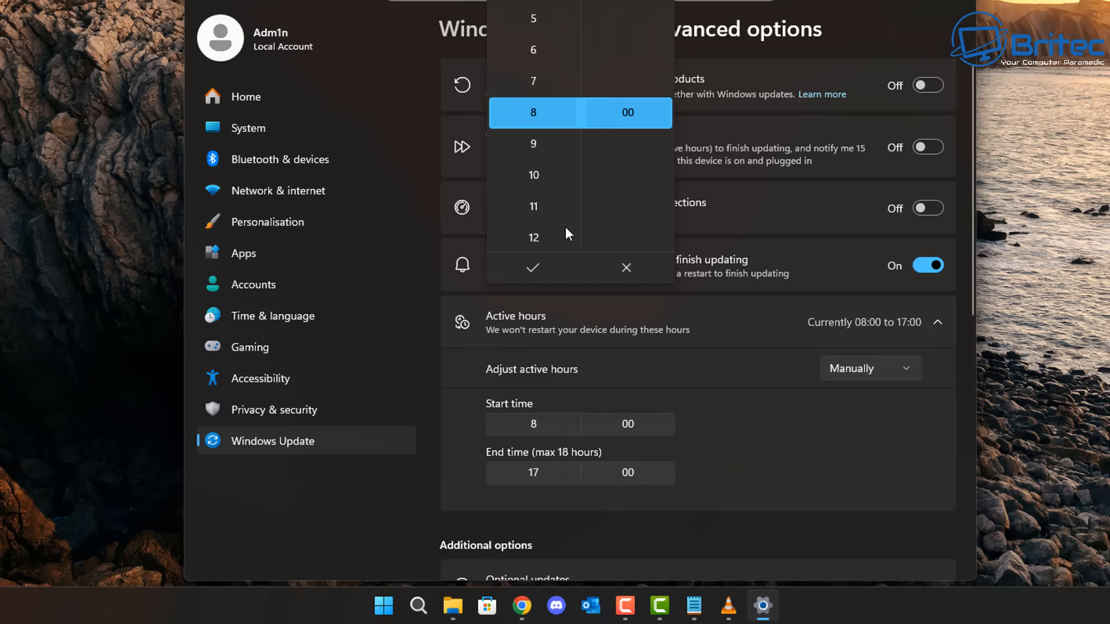
pyautogui.scroll(-3, 561, 187)
pyautogui.scroll(-2, 554, 192)
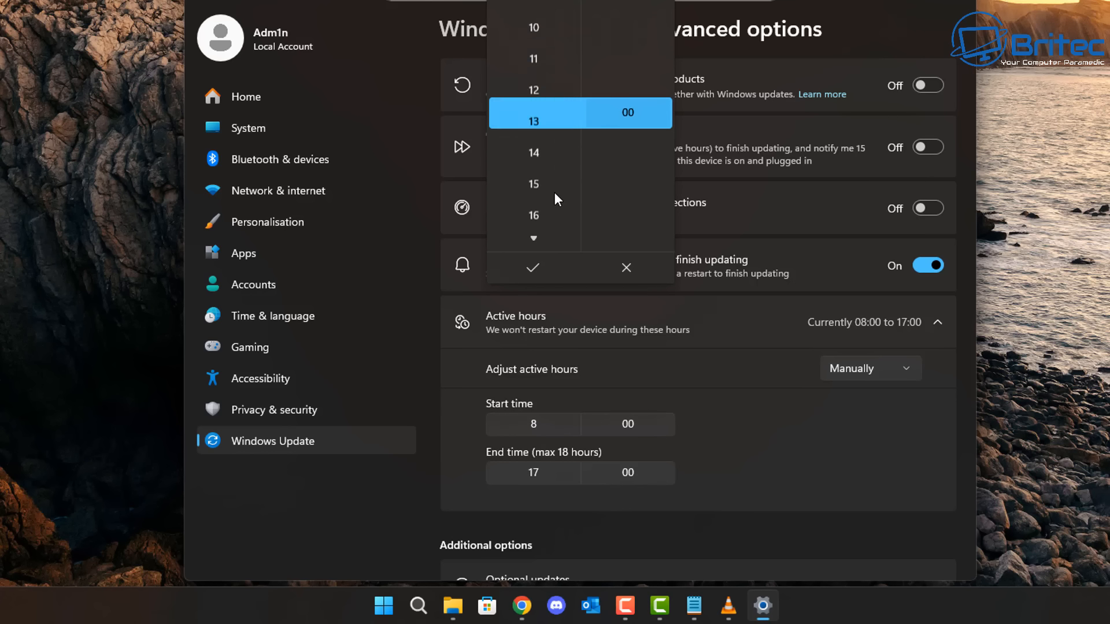
pyautogui.scroll(-9, 554, 192)
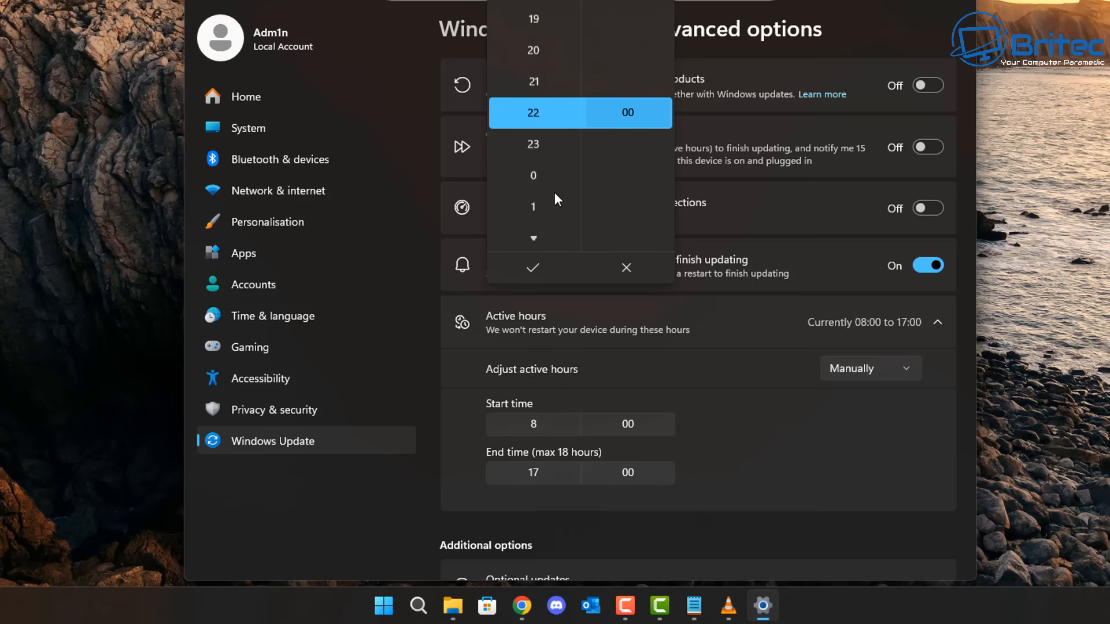
pyautogui.scroll(-3, 554, 192)
pyautogui.click(537, 176)
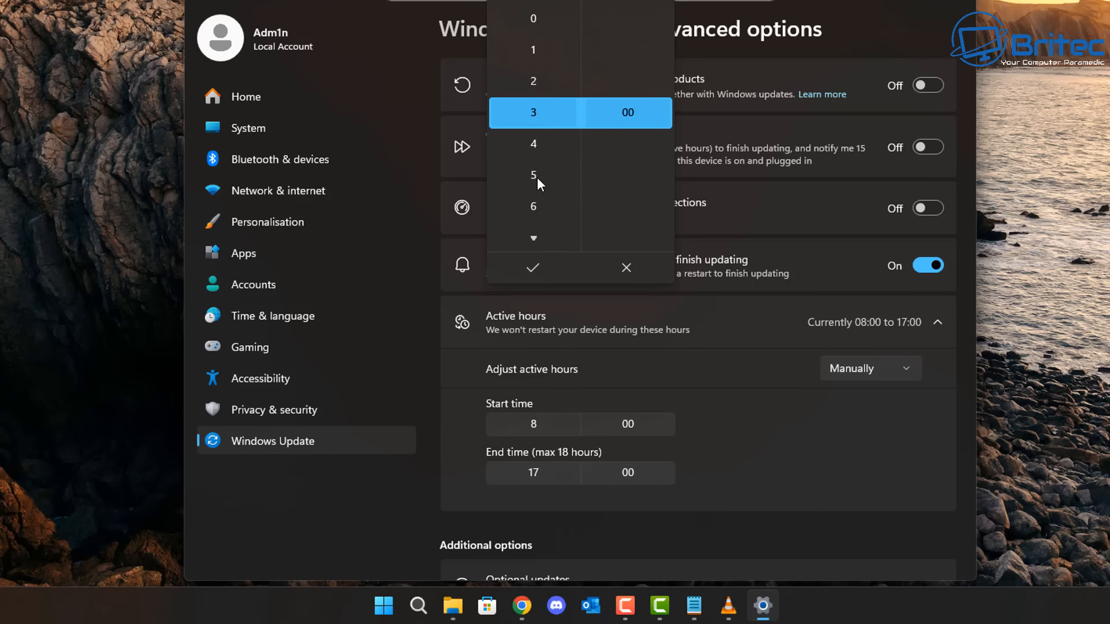
pyautogui.click(531, 263)
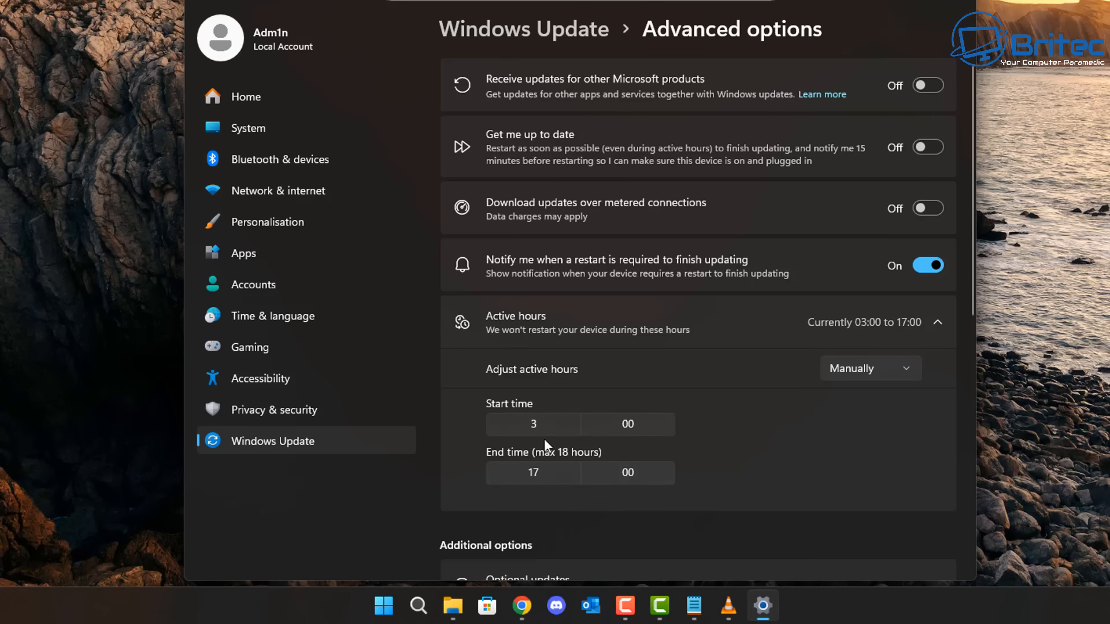
# Switch the active hours adjustment back to Automatically and close Windows Settings
pyautogui.click(899, 374)
pyautogui.click(871, 367)
pyautogui.click(843, 369)
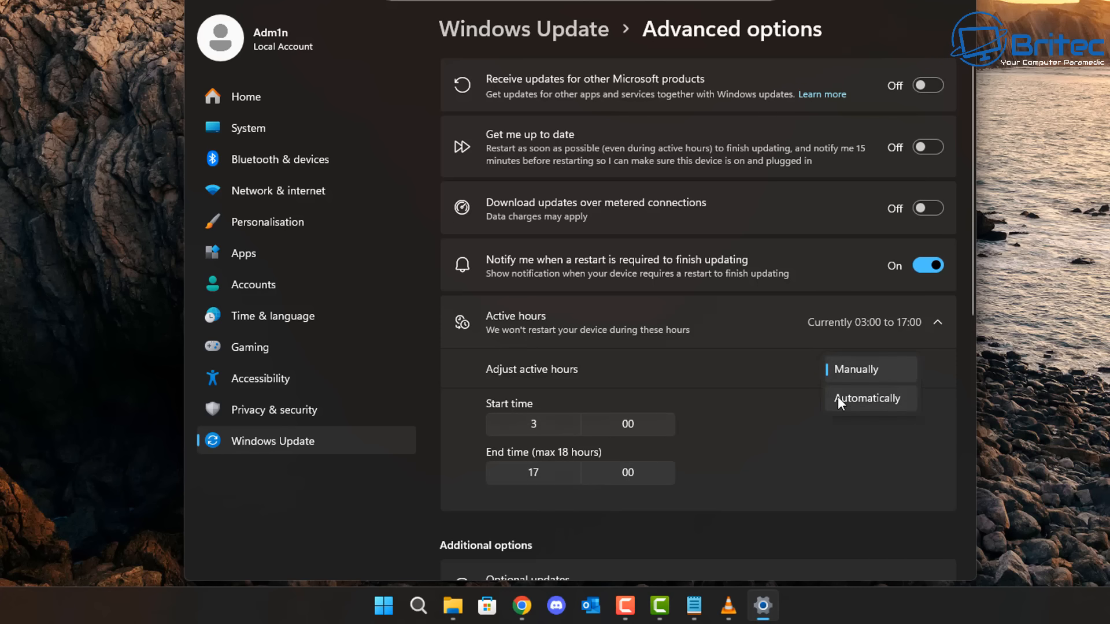
pyautogui.click(837, 397)
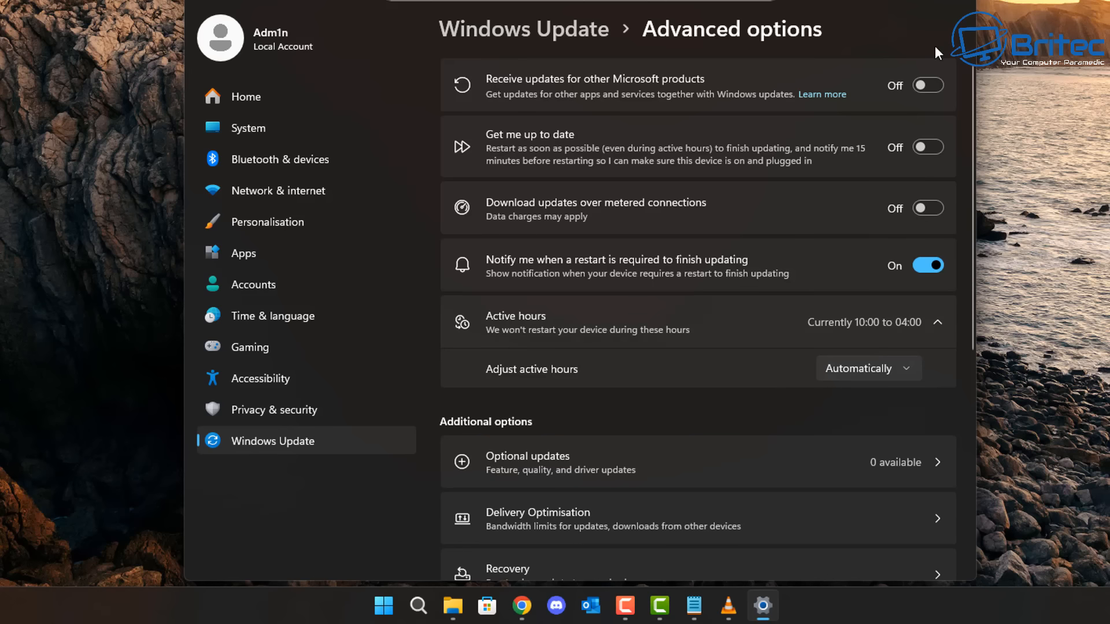
pyautogui.click(960, 1)
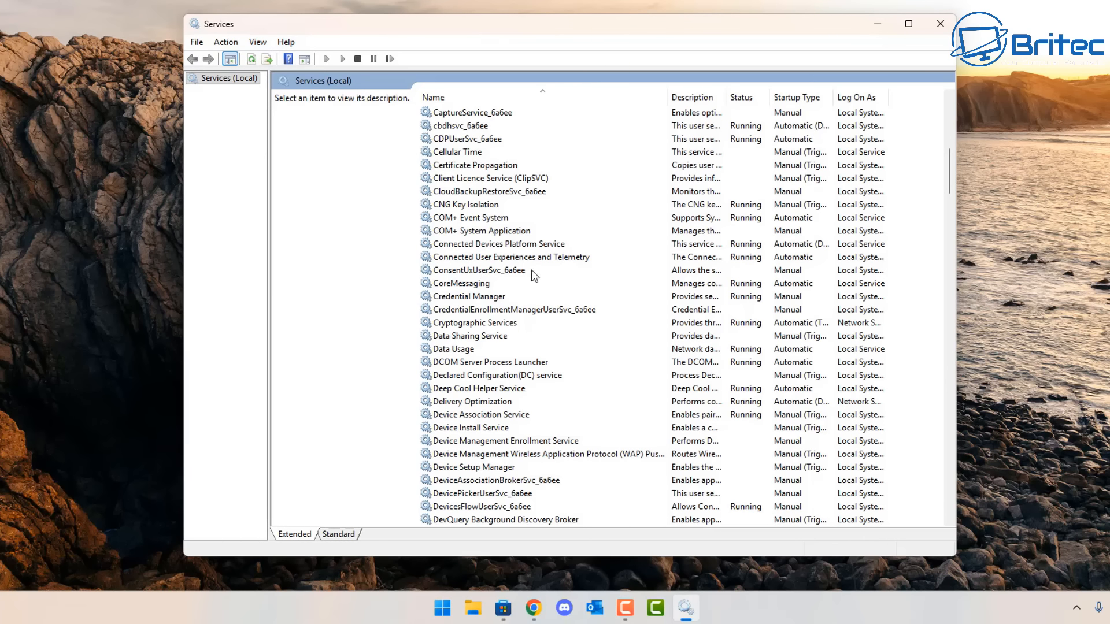
# In Services, stop the Connected User Experiences and Telemetry service, set its startup type to Disabled and apply the change
pyautogui.click(534, 267)
pyautogui.click(534, 259)
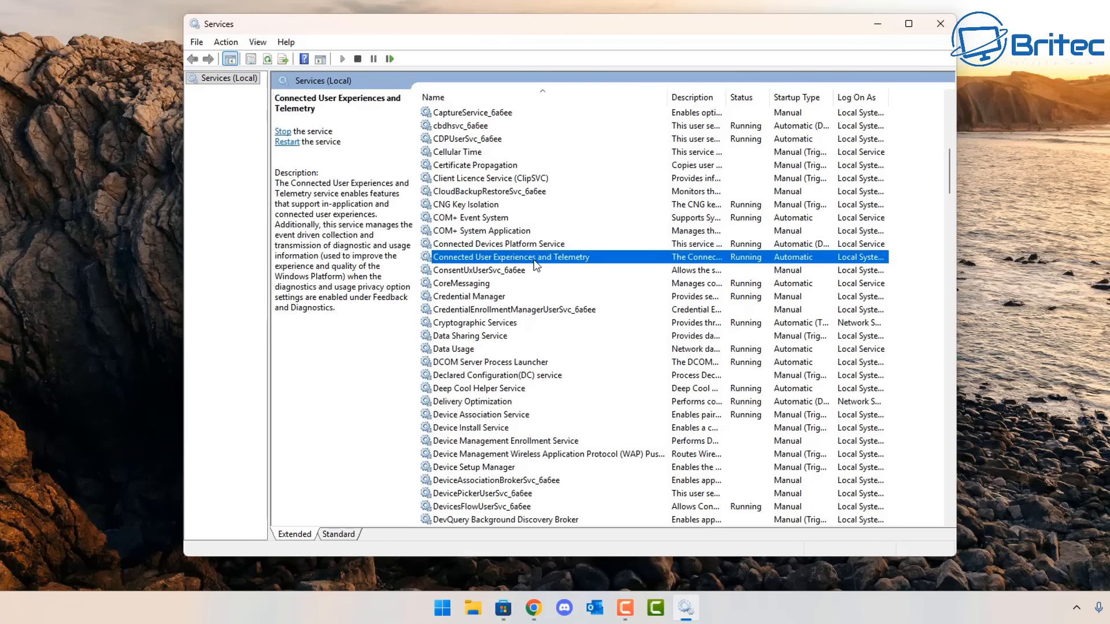
pyautogui.doubleClick(533, 259)
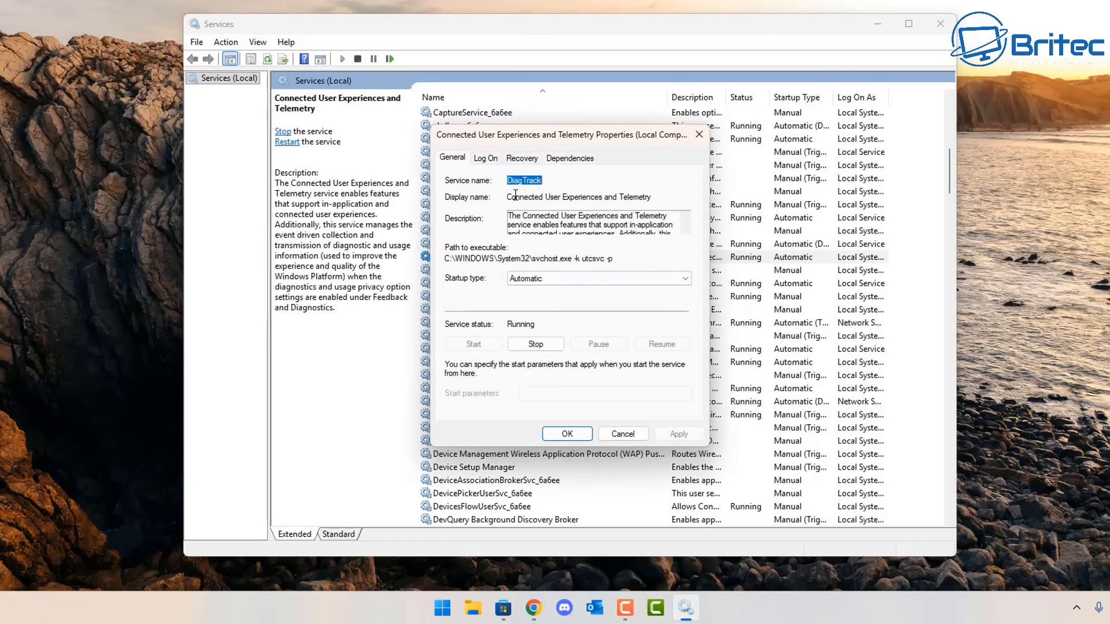
pyautogui.click(536, 344)
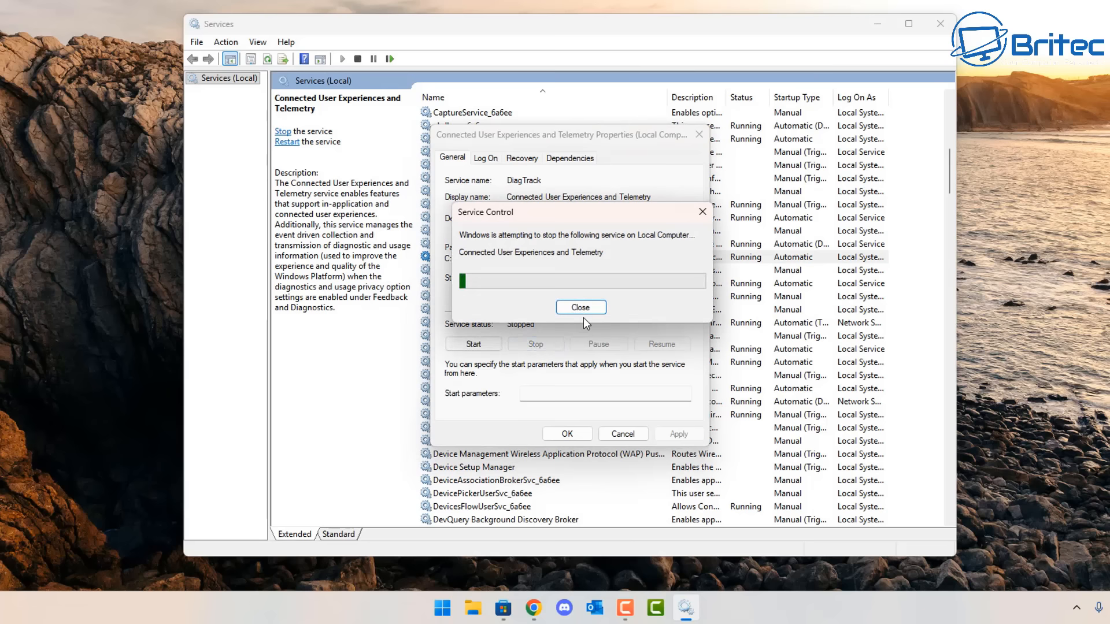
pyautogui.click(561, 278)
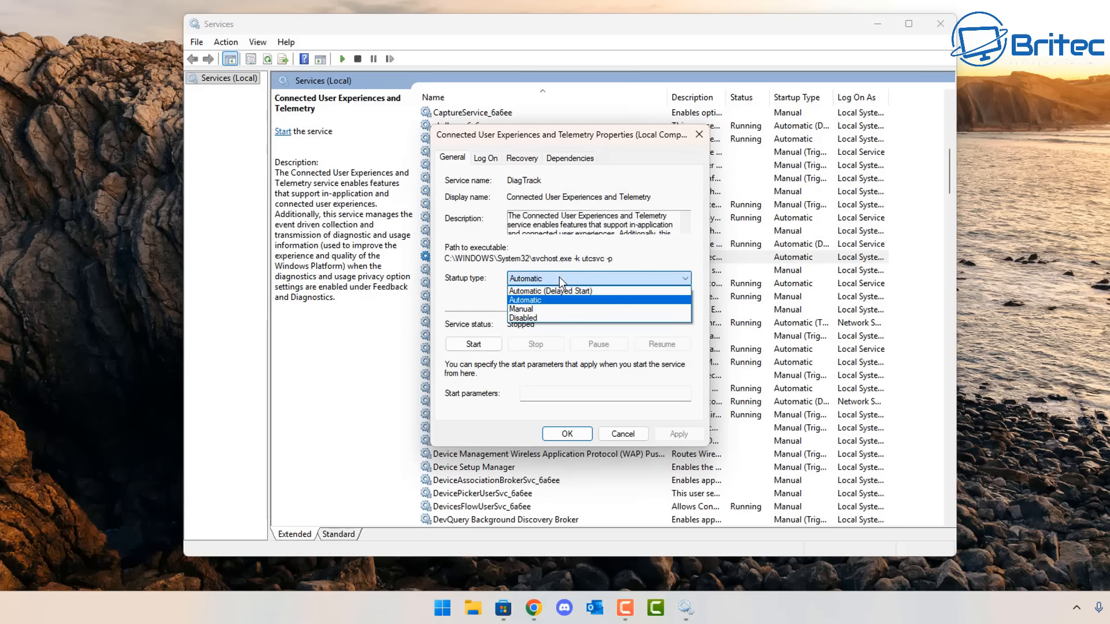
pyautogui.click(541, 316)
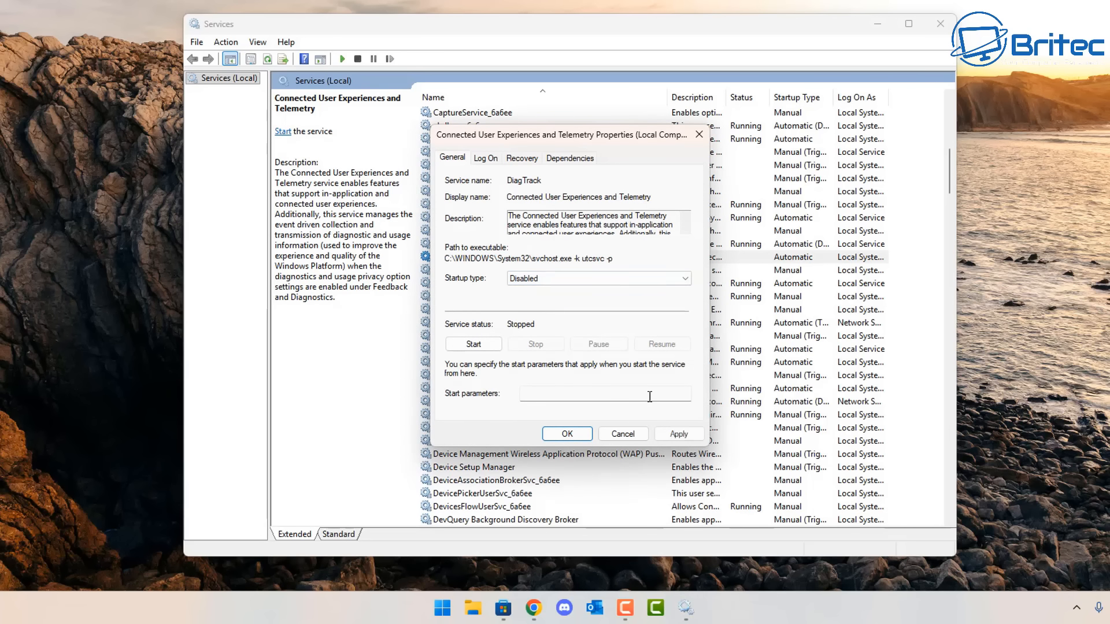
pyautogui.click(680, 435)
pyautogui.click(567, 434)
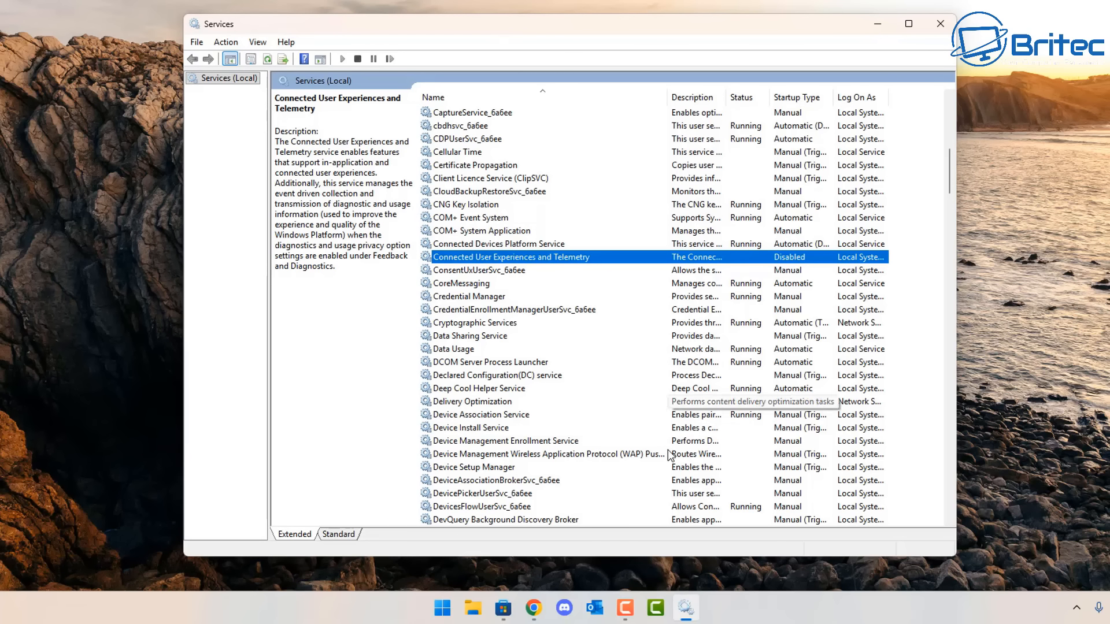
# Look through the services list, including Distributed Link Tracking Client, for other running services that may be unneeded
pyautogui.scroll(-8, 658, 471)
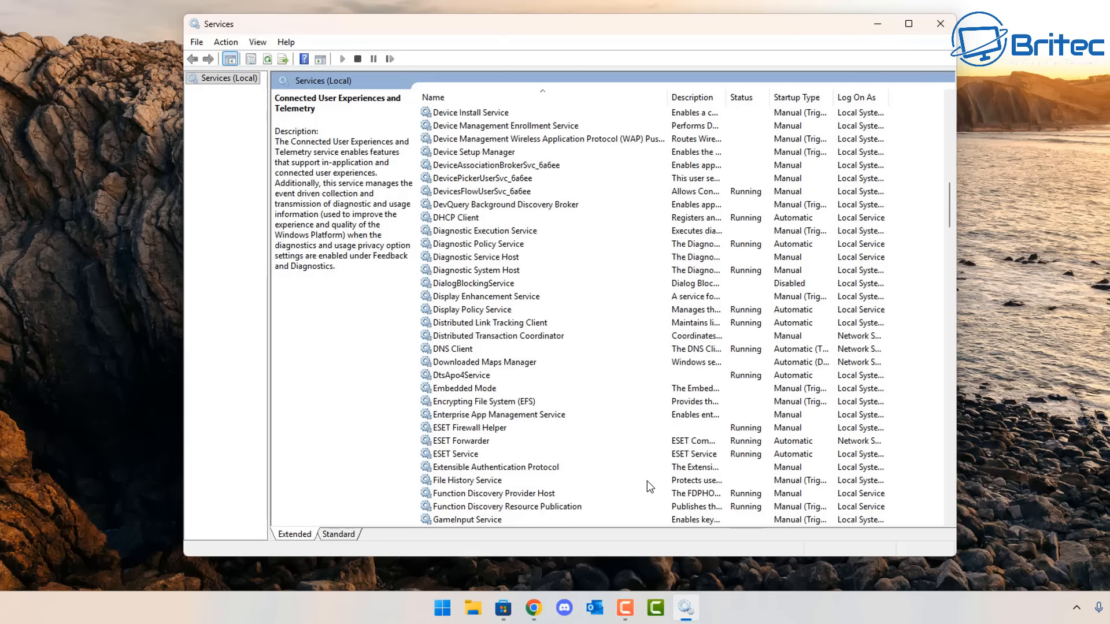
pyautogui.click(501, 330)
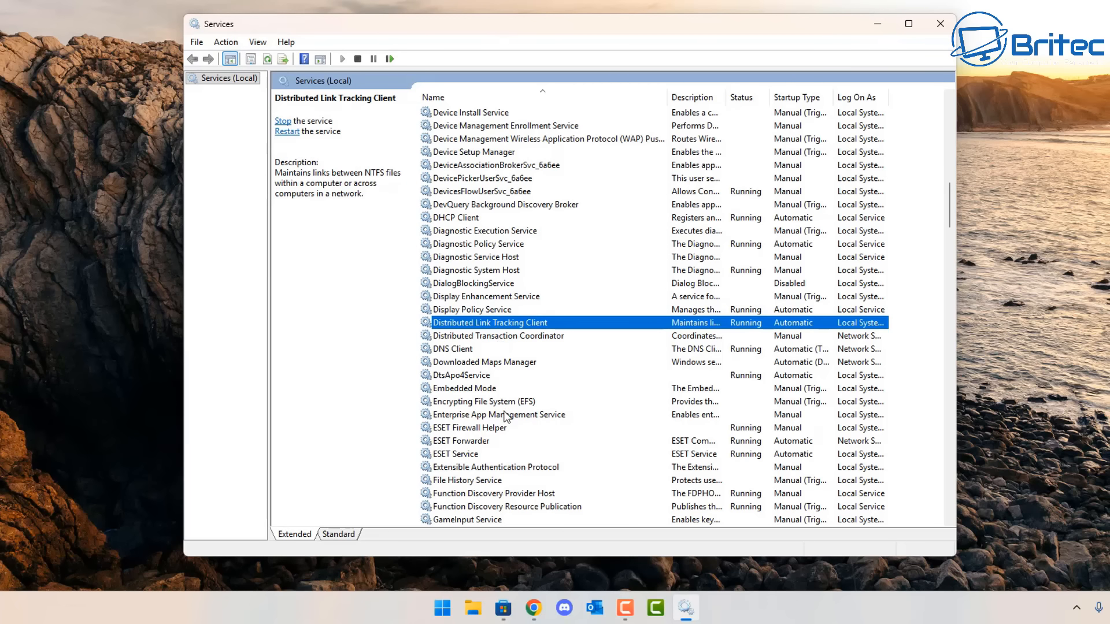
pyautogui.scroll(-4, 508, 435)
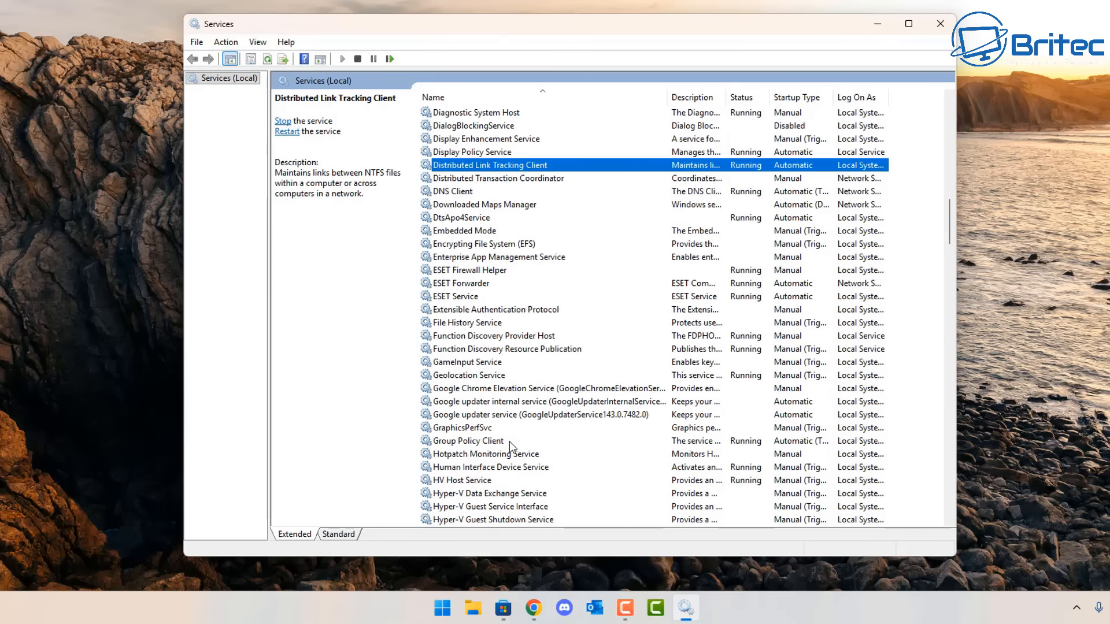
pyautogui.scroll(-2, 509, 442)
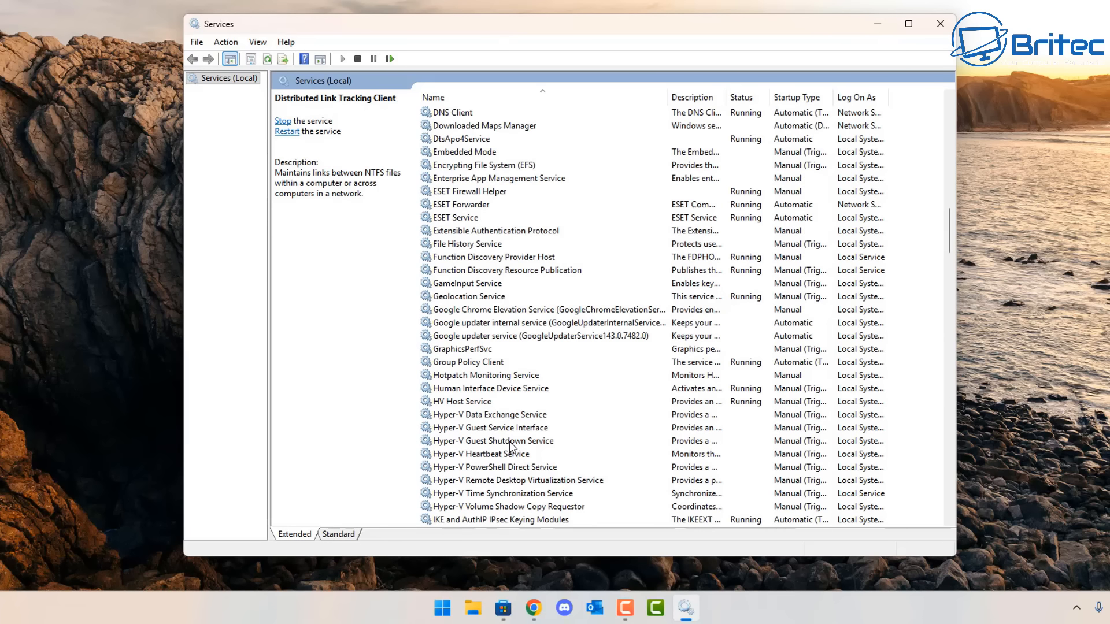
pyautogui.scroll(-5, 510, 445)
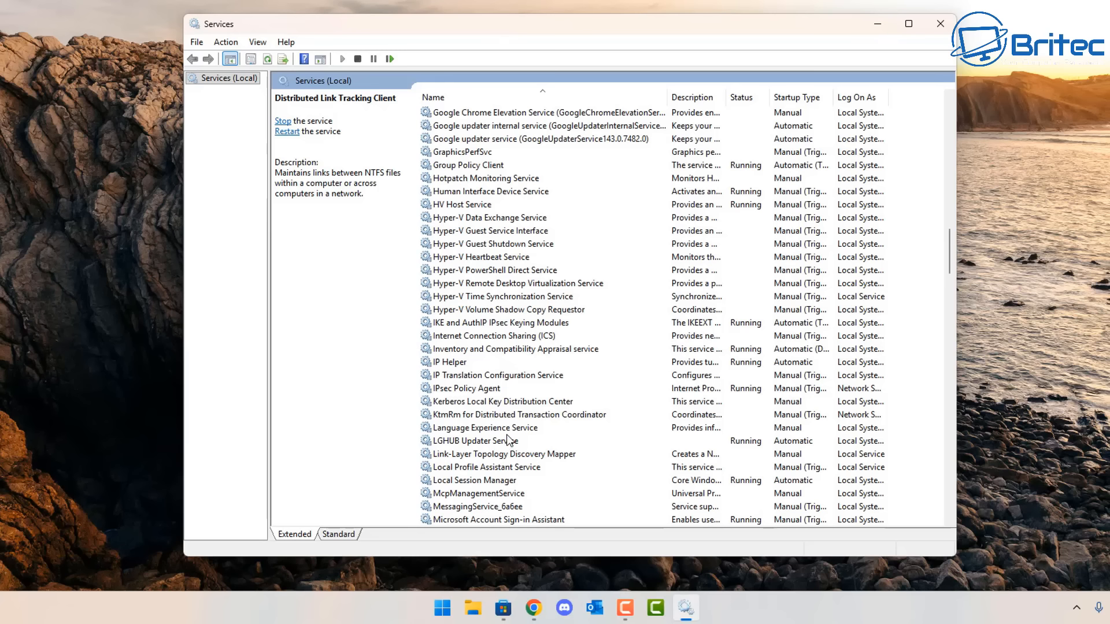
pyautogui.scroll(-6, 509, 439)
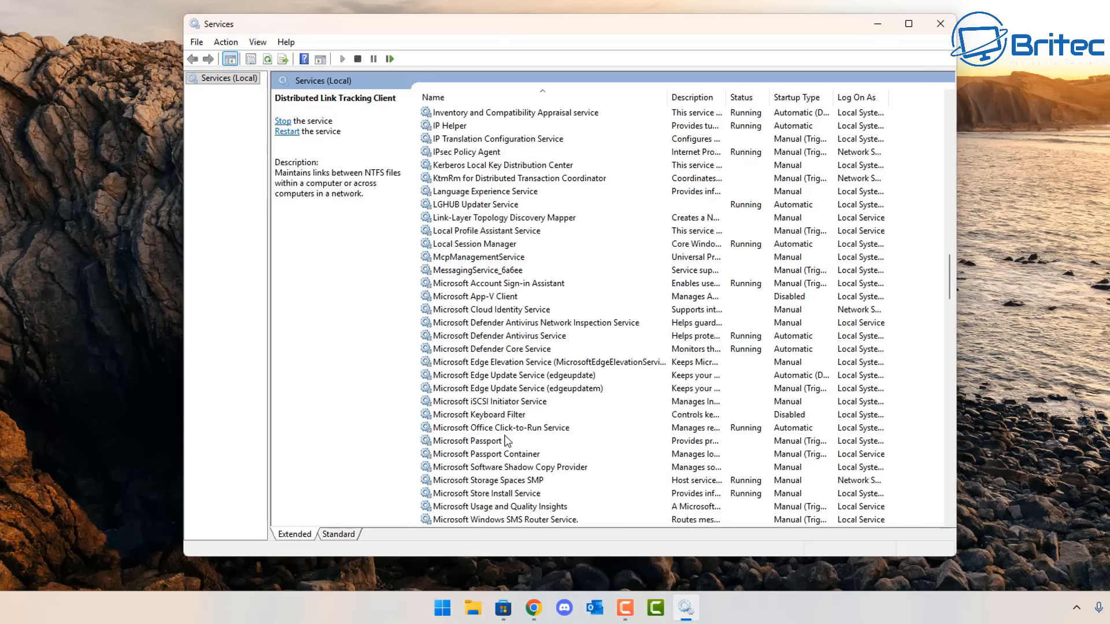
pyautogui.scroll(-1, 507, 442)
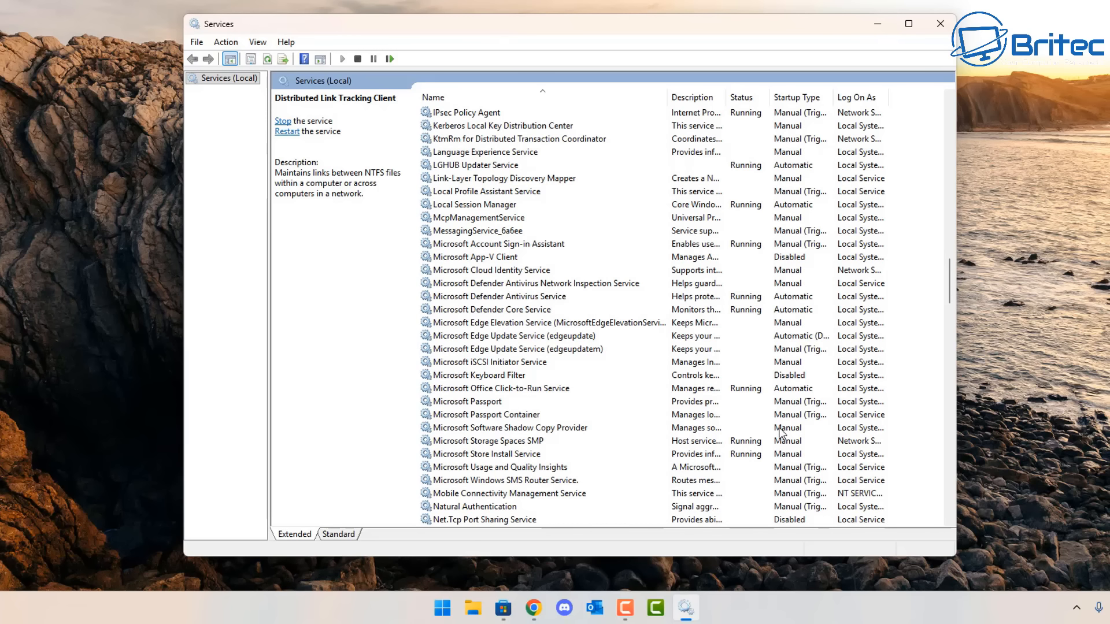
pyautogui.scroll(-4, 783, 434)
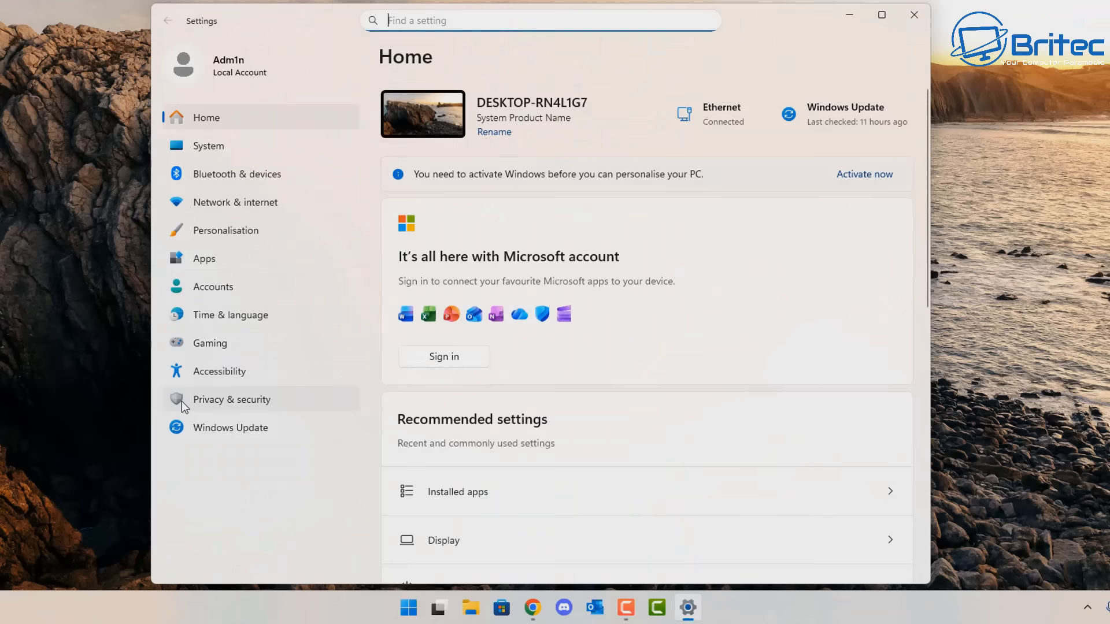
# In Windows Settings, check the online speech recognition setting under Privacy & security and return to the category overview
pyautogui.click(182, 399)
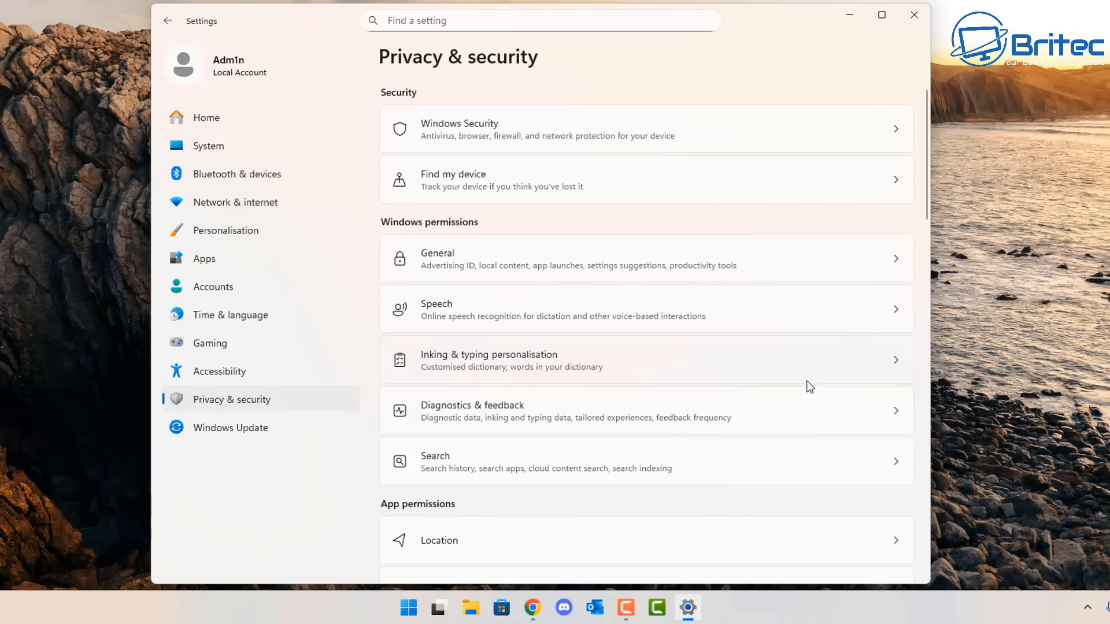
pyautogui.click(698, 318)
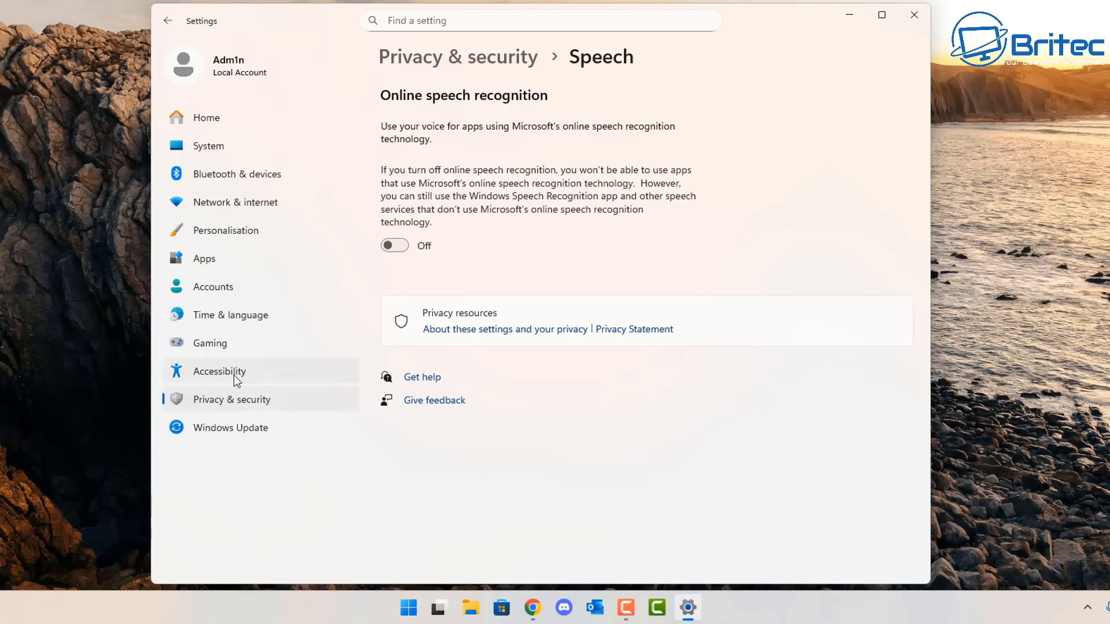
pyautogui.click(164, 26)
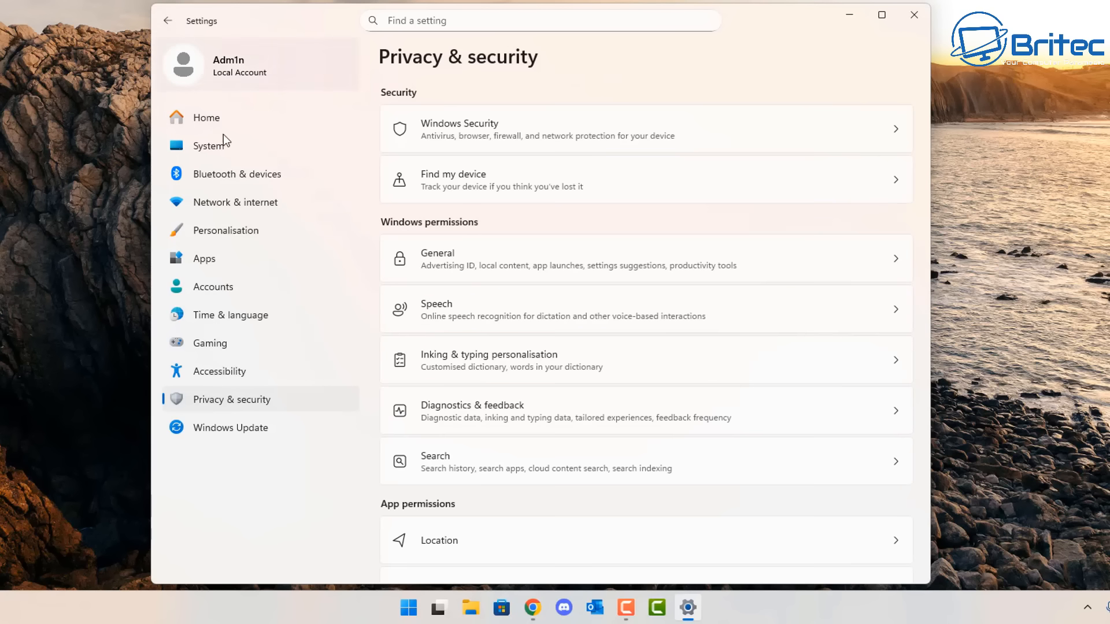
# Turn off the customised inking and typing dictionary and clear the customised dictionary's stored words
pyautogui.click(508, 353)
pyautogui.click(888, 158)
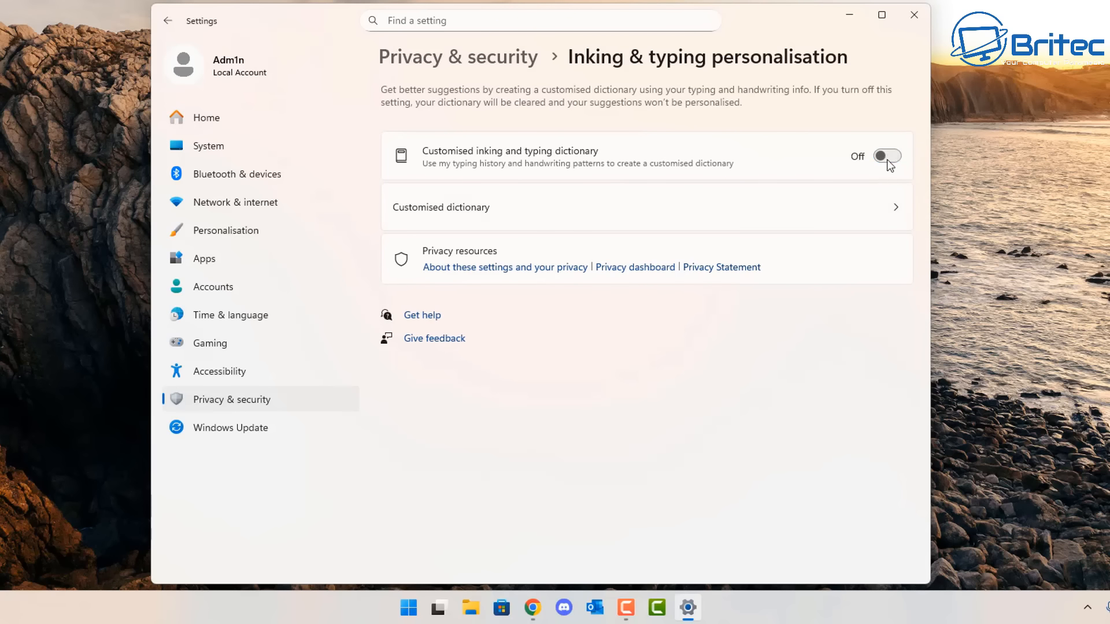
pyautogui.click(863, 217)
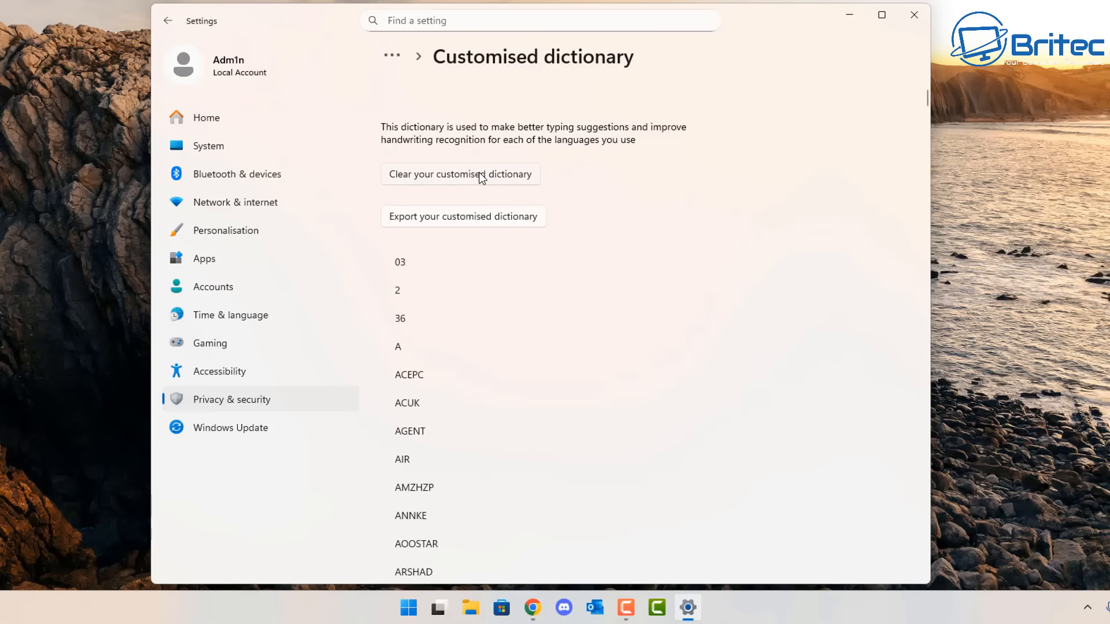
pyautogui.scroll(-5, 574, 375)
pyautogui.scroll(-3, 573, 379)
pyautogui.scroll(7, 443, 341)
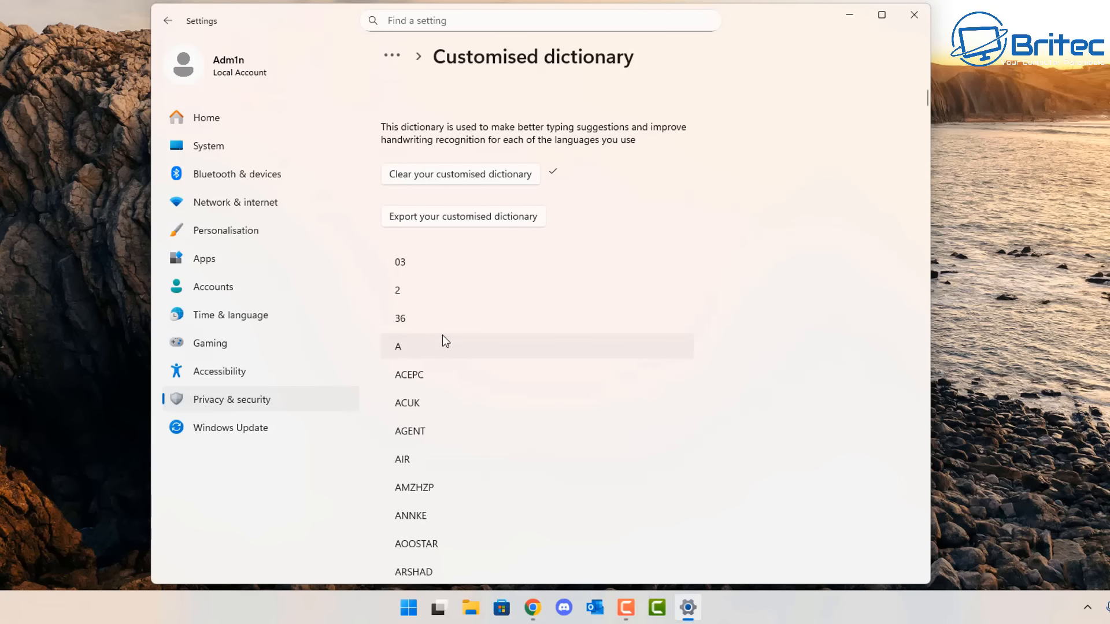
pyautogui.click(166, 21)
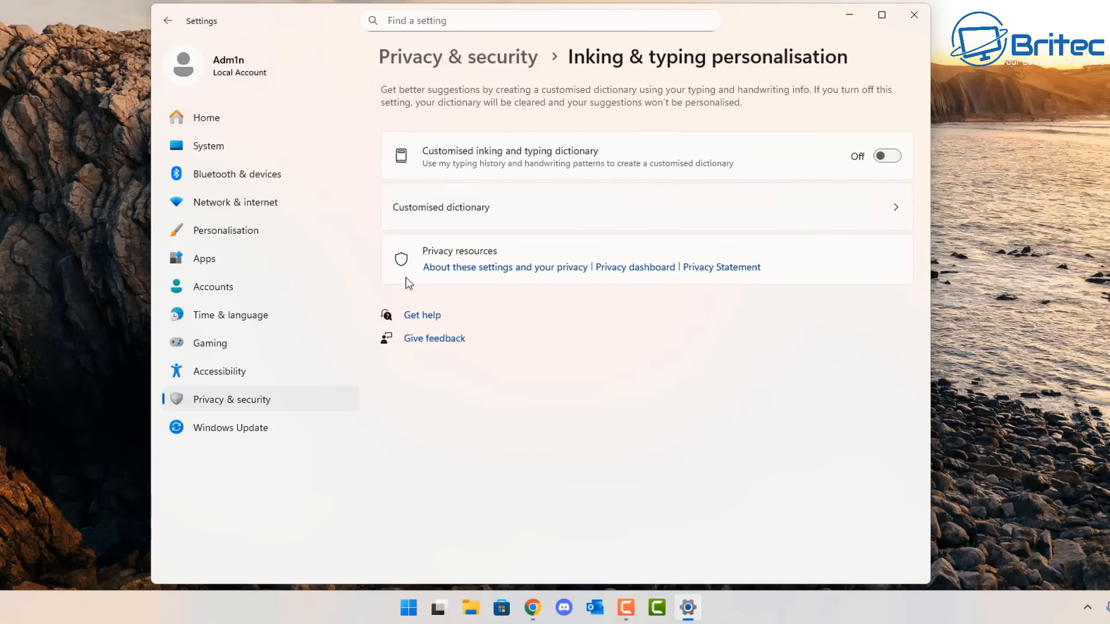
pyautogui.click(166, 20)
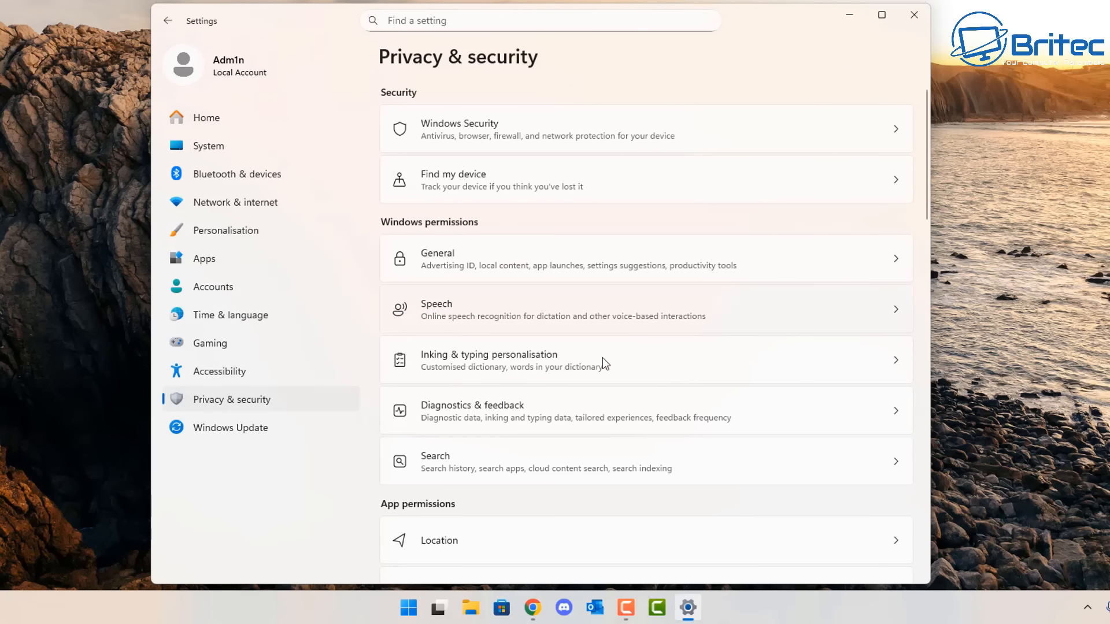
# Delete the diagnostic data Microsoft has collected about this device in the Diagnostics & feedback settings
pyautogui.click(597, 411)
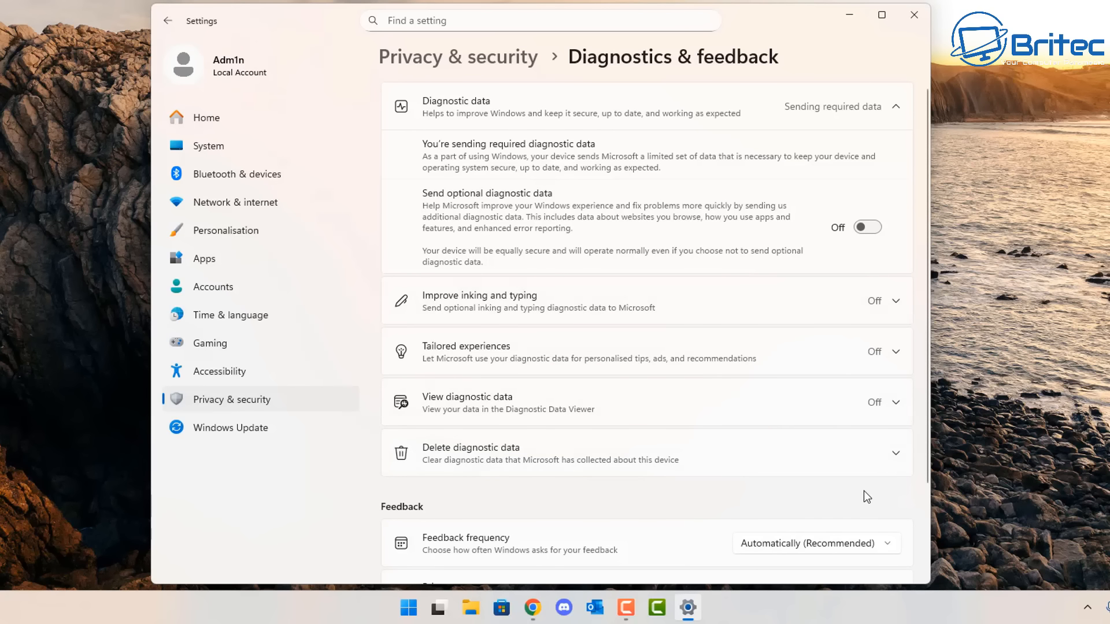
pyautogui.click(893, 457)
pyautogui.scroll(-1, 876, 459)
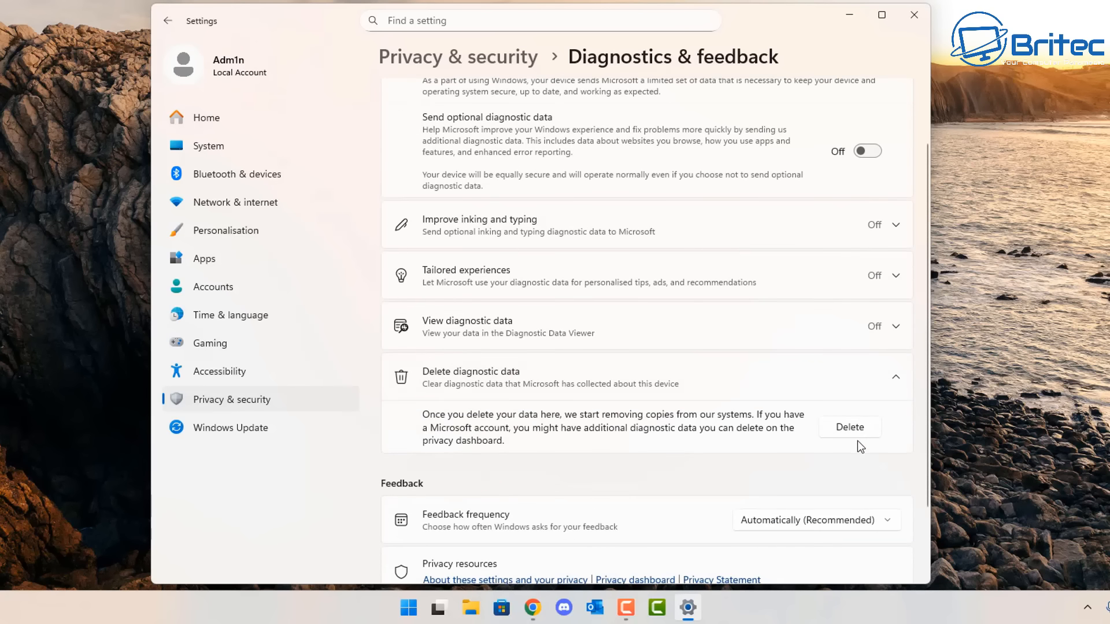
pyautogui.click(855, 428)
# Set the feedback frequency to Never
pyautogui.scroll(-2, 856, 438)
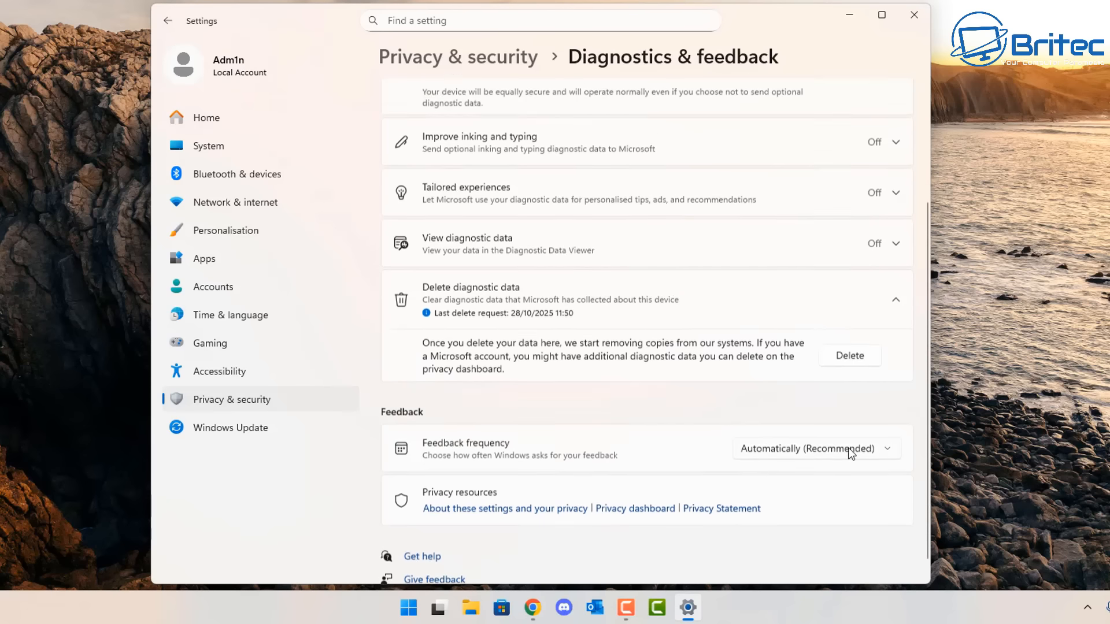
pyautogui.click(863, 437)
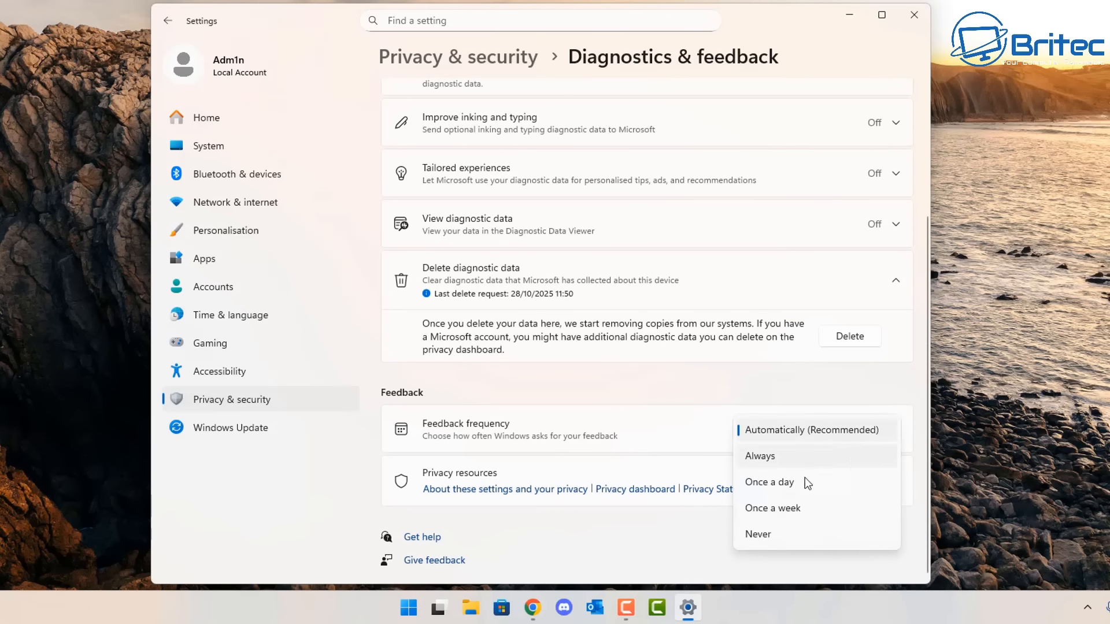
pyautogui.click(755, 535)
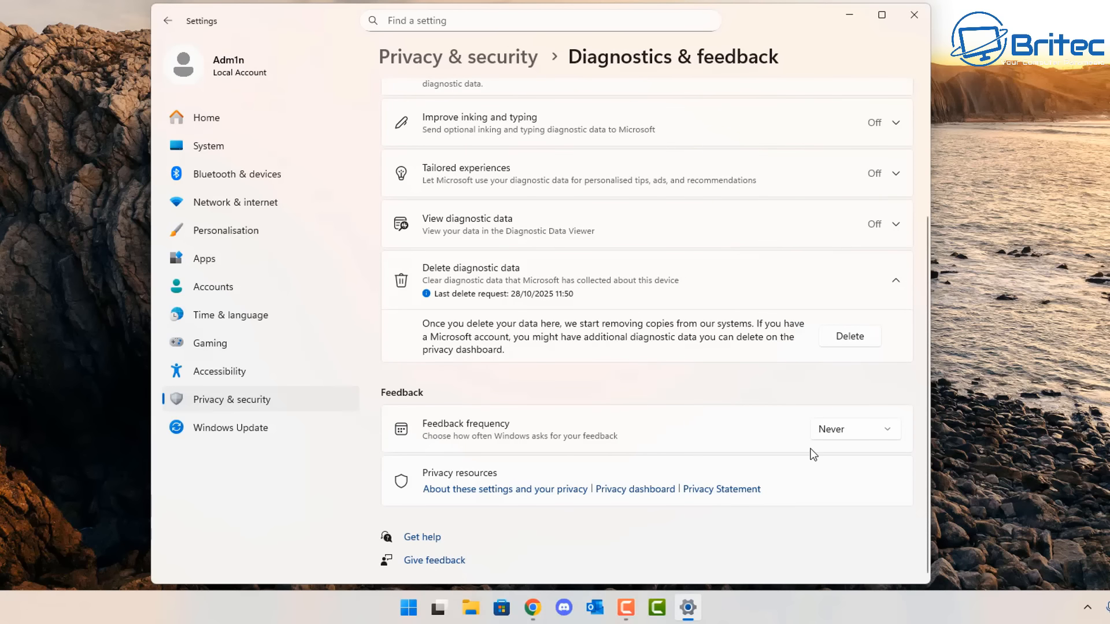
# Leave the Diagnostics & feedback settings, check the Location permission settings under Privacy & security, and return to the category overview
pyautogui.scroll(2, 814, 454)
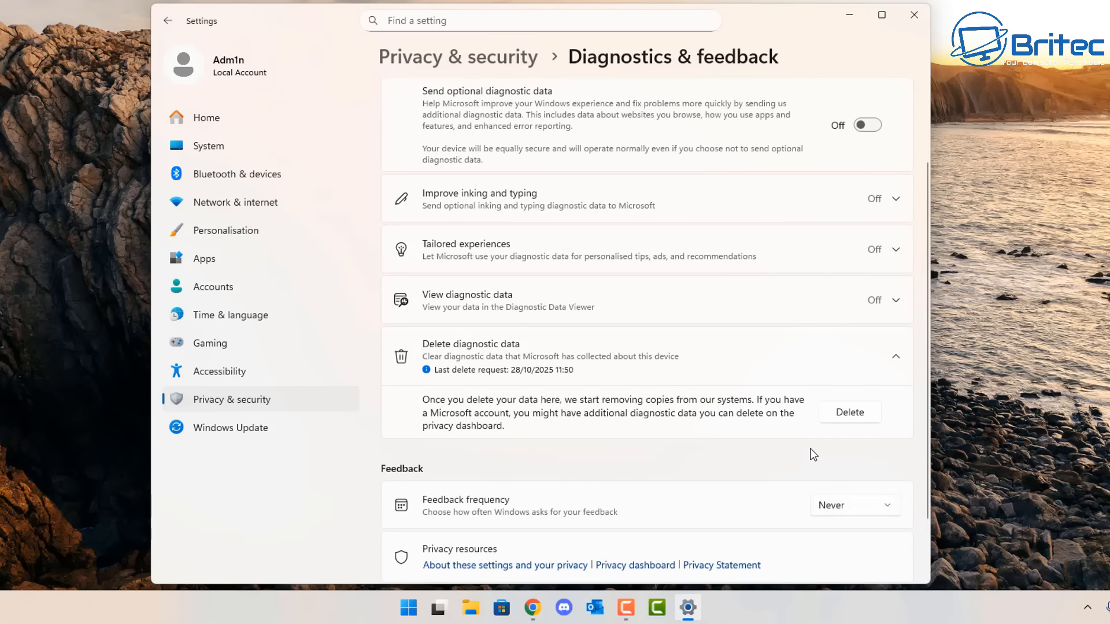
pyautogui.scroll(2, 813, 454)
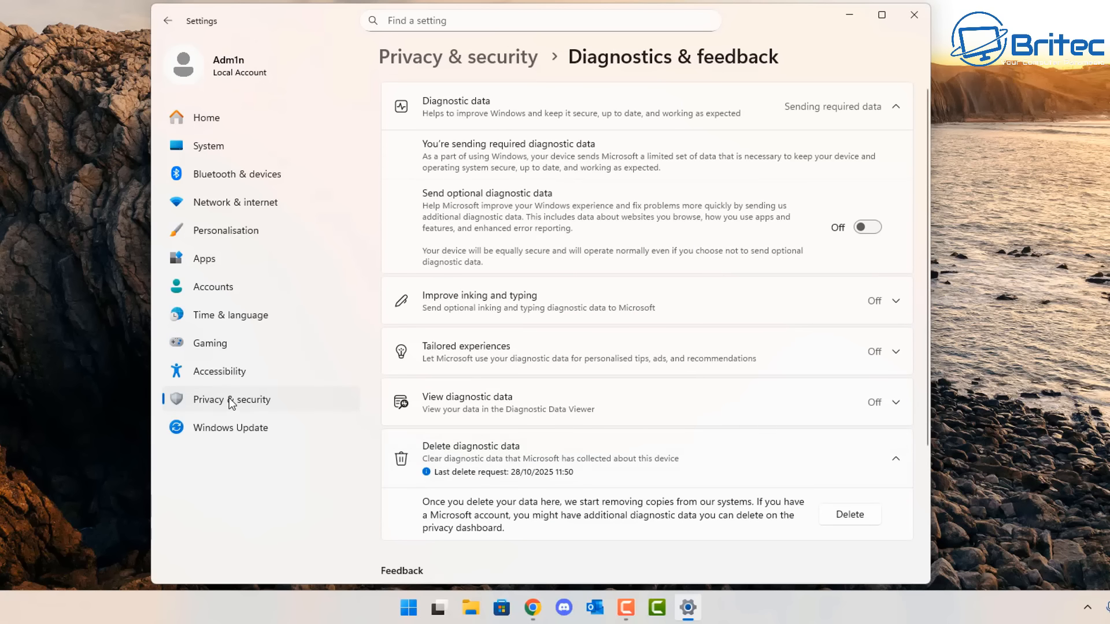
pyautogui.click(168, 21)
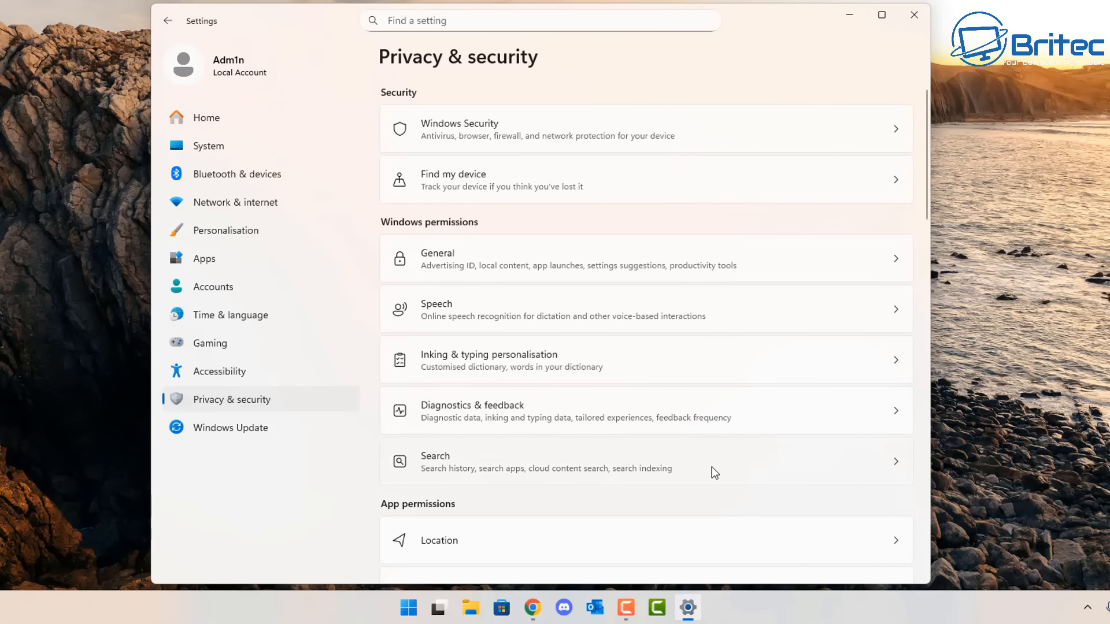
pyautogui.scroll(-3, 712, 470)
pyautogui.click(674, 395)
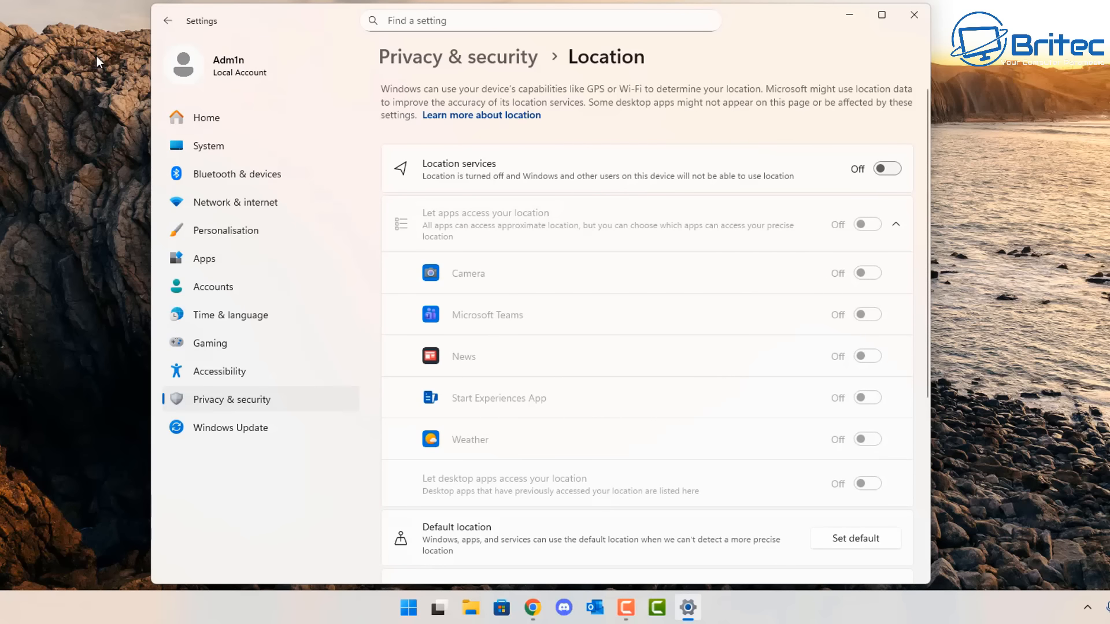
pyautogui.click(159, 23)
# Turn off notification access in the Notifications app permission under Privacy & security and return to the category overview
pyautogui.scroll(-3, 709, 373)
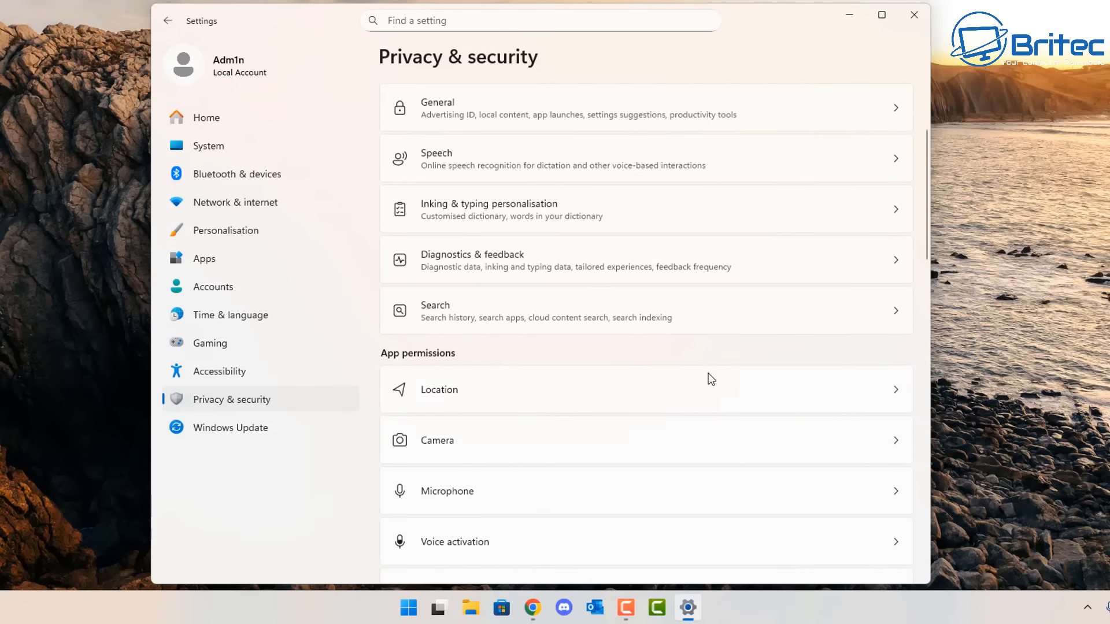
pyautogui.scroll(-4, 708, 373)
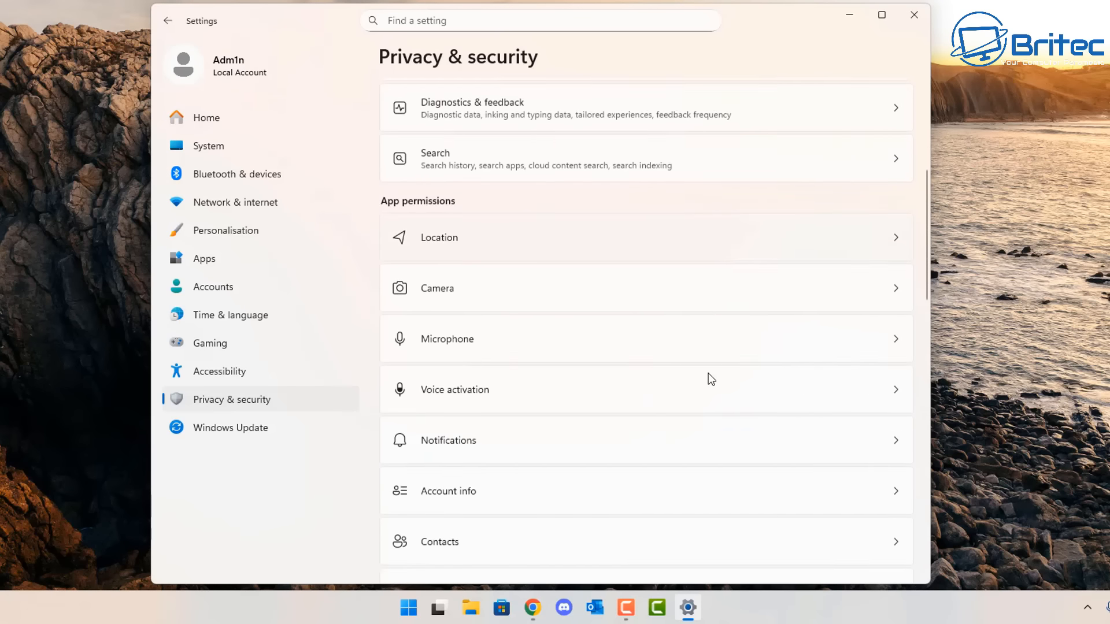
pyautogui.scroll(-3, 626, 304)
pyautogui.scroll(-4, 612, 565)
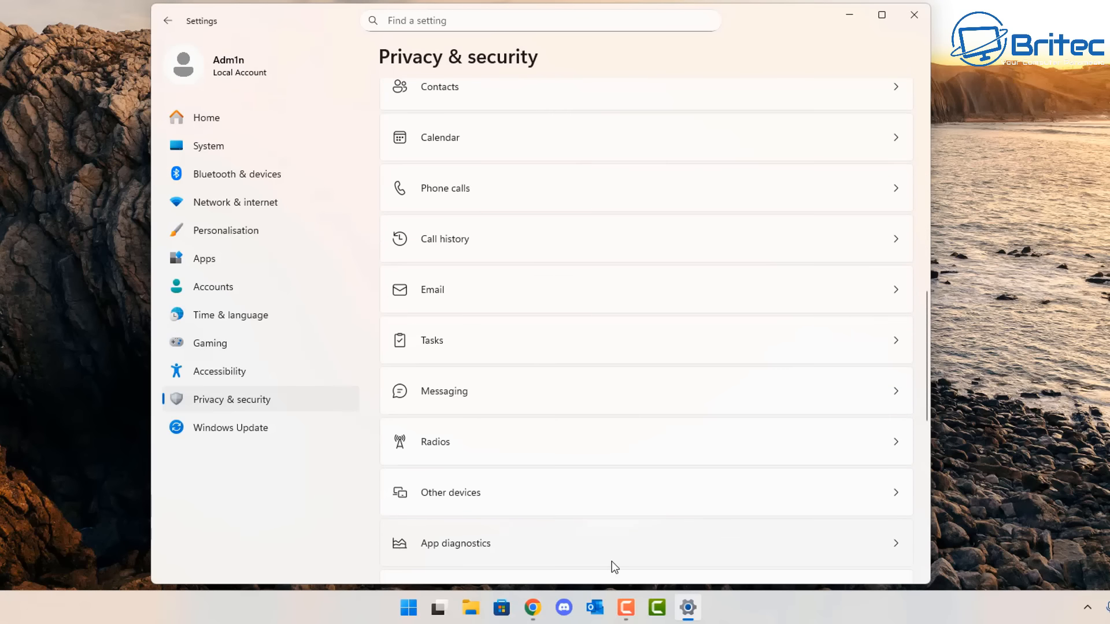
pyautogui.scroll(6, 553, 404)
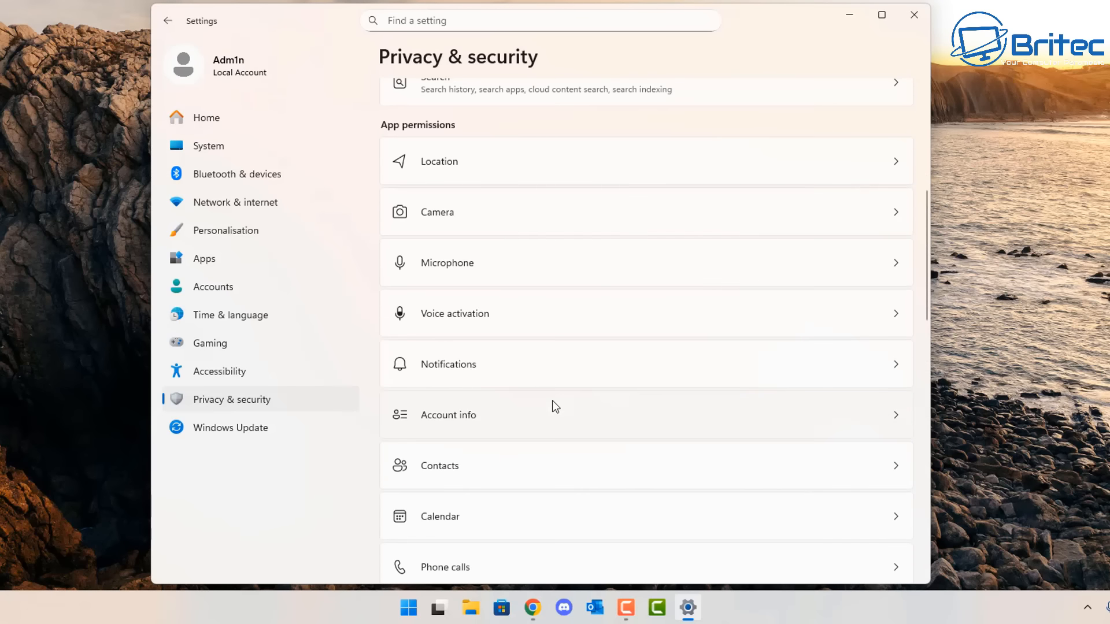
pyautogui.click(558, 361)
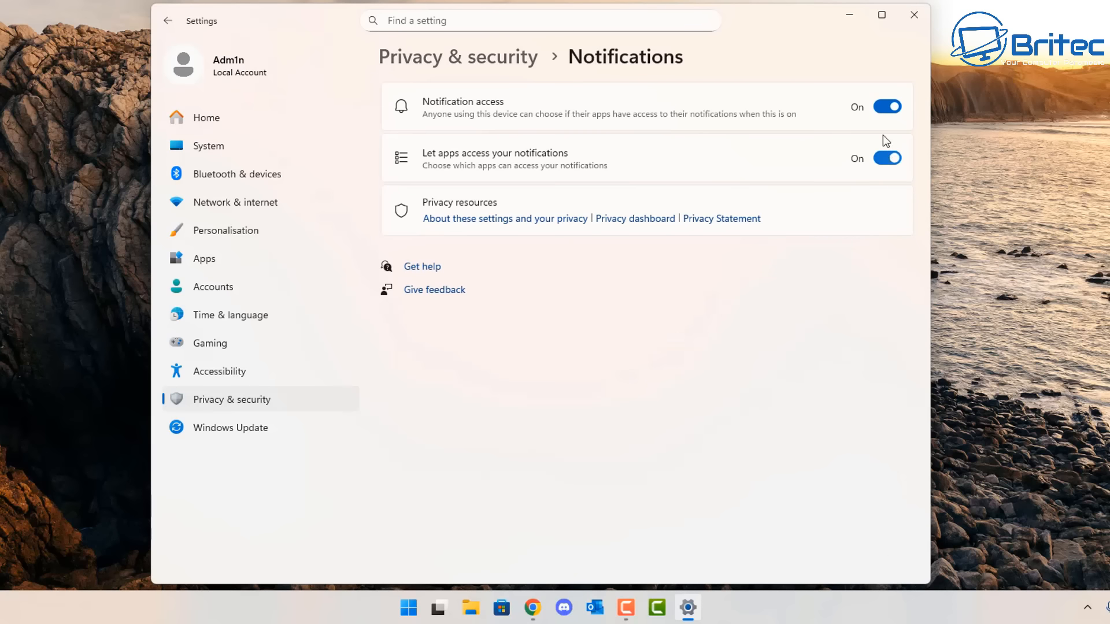
pyautogui.click(885, 107)
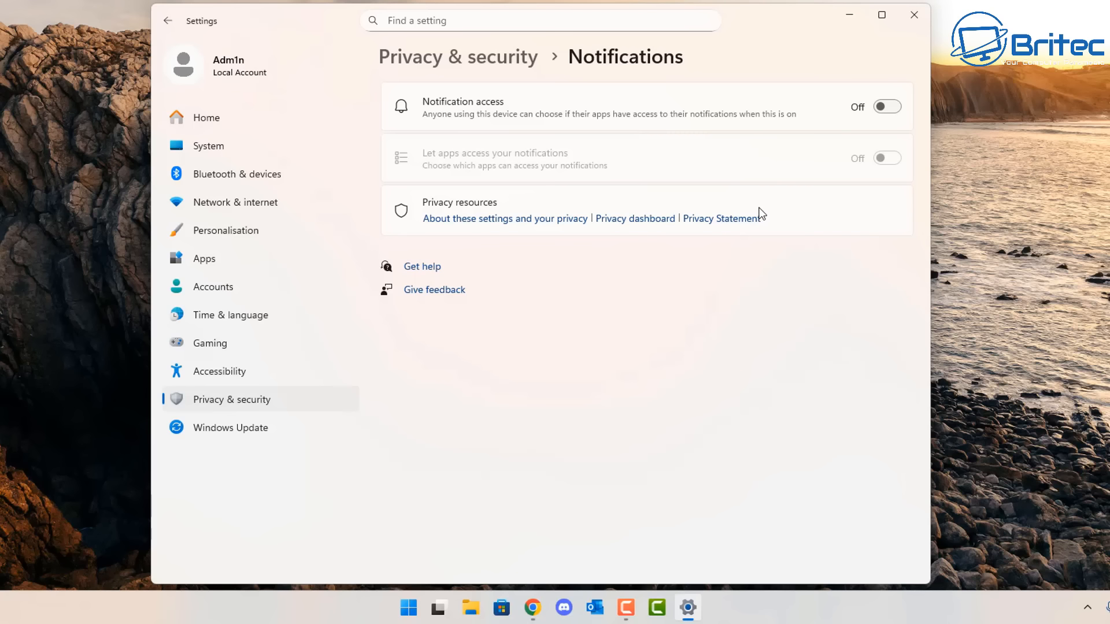
pyautogui.click(168, 23)
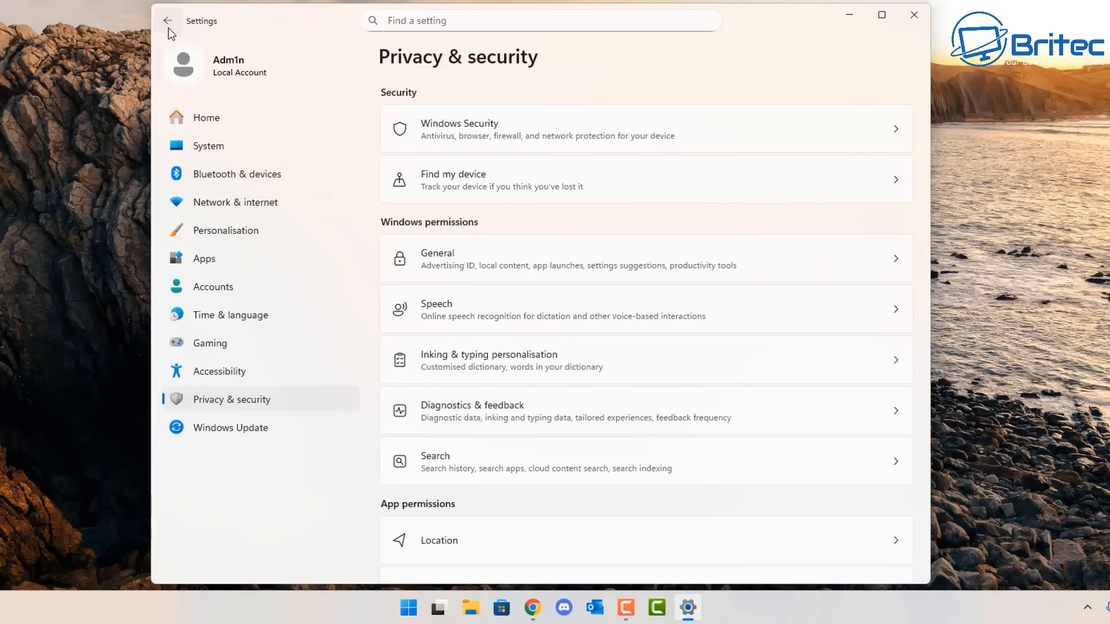
# In the System notification settings, turn on Do not disturb and turn off notifications from apps and other senders
pyautogui.click(258, 142)
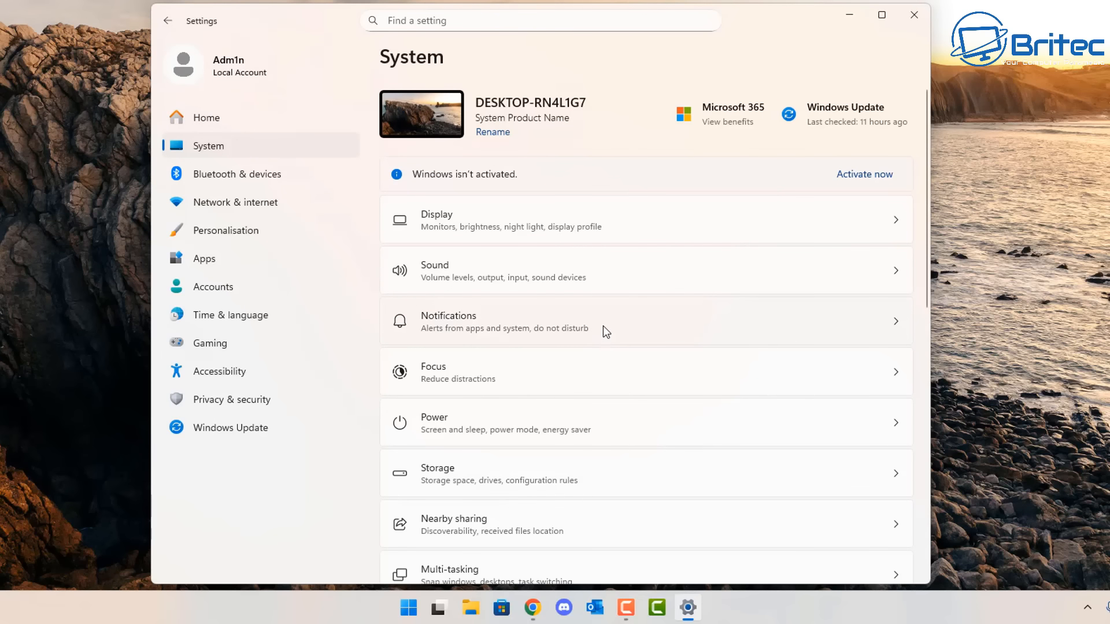
pyautogui.click(603, 327)
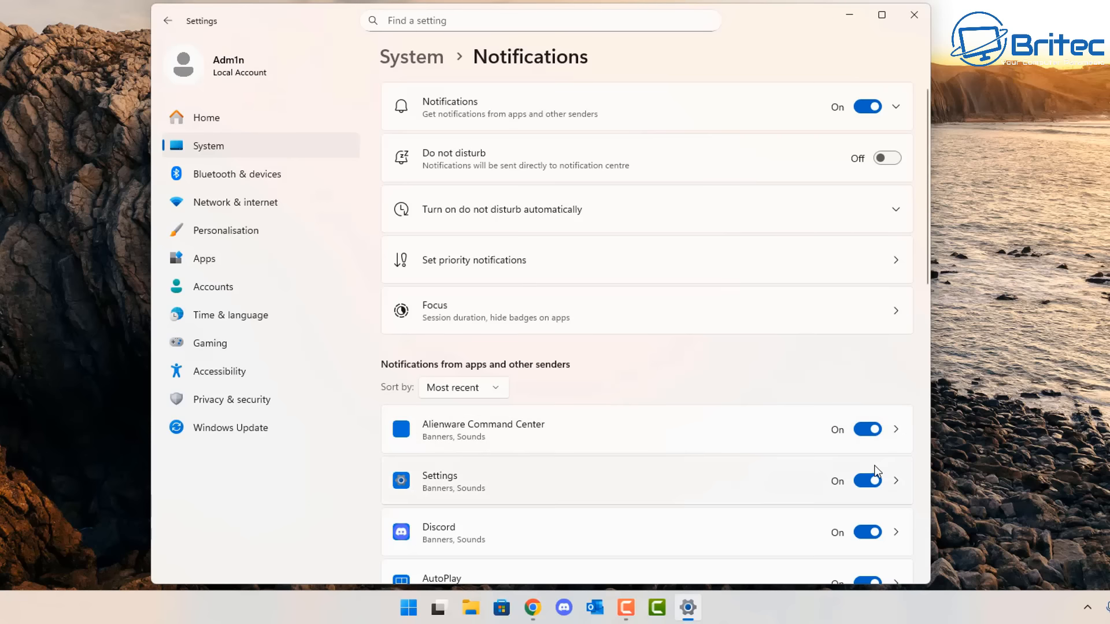
pyautogui.scroll(-3, 873, 466)
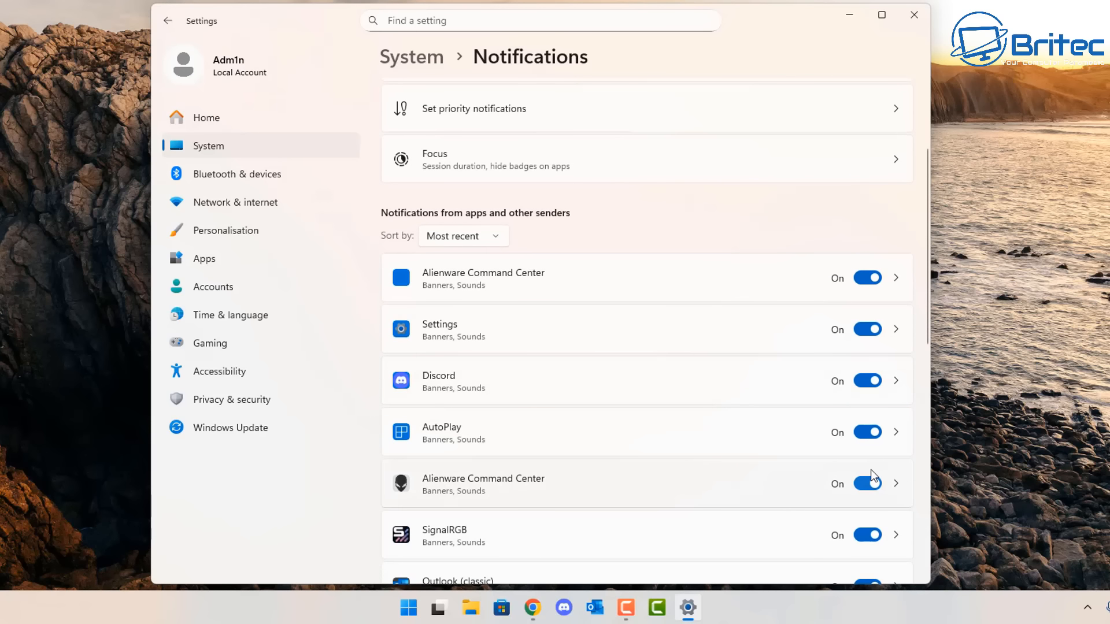
pyautogui.scroll(-6, 870, 469)
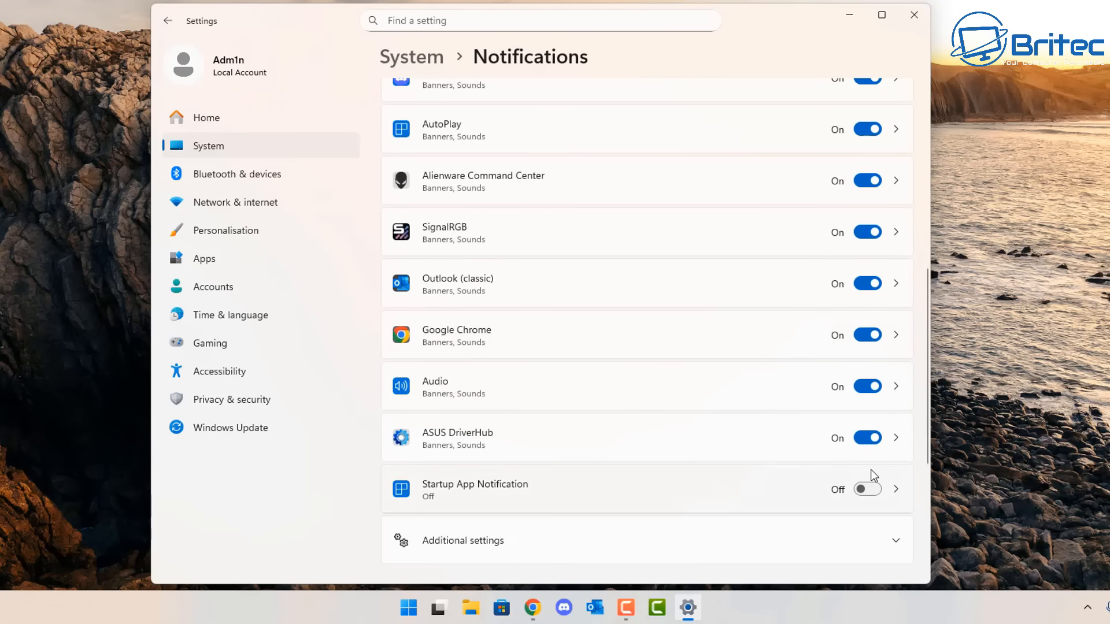
pyautogui.scroll(7, 871, 469)
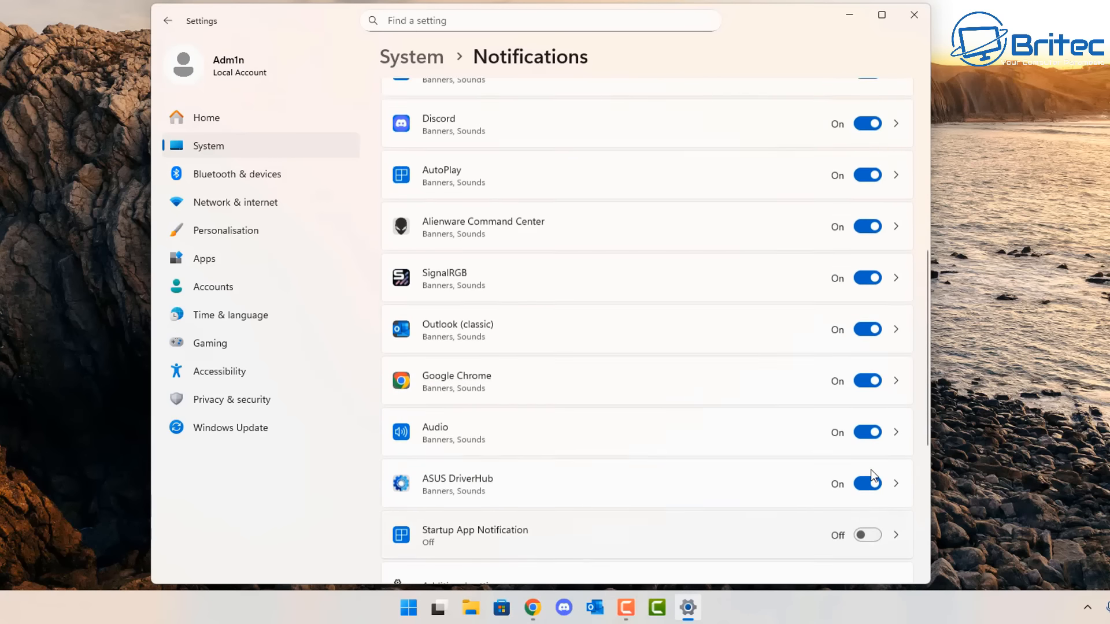
pyautogui.scroll(2, 884, 310)
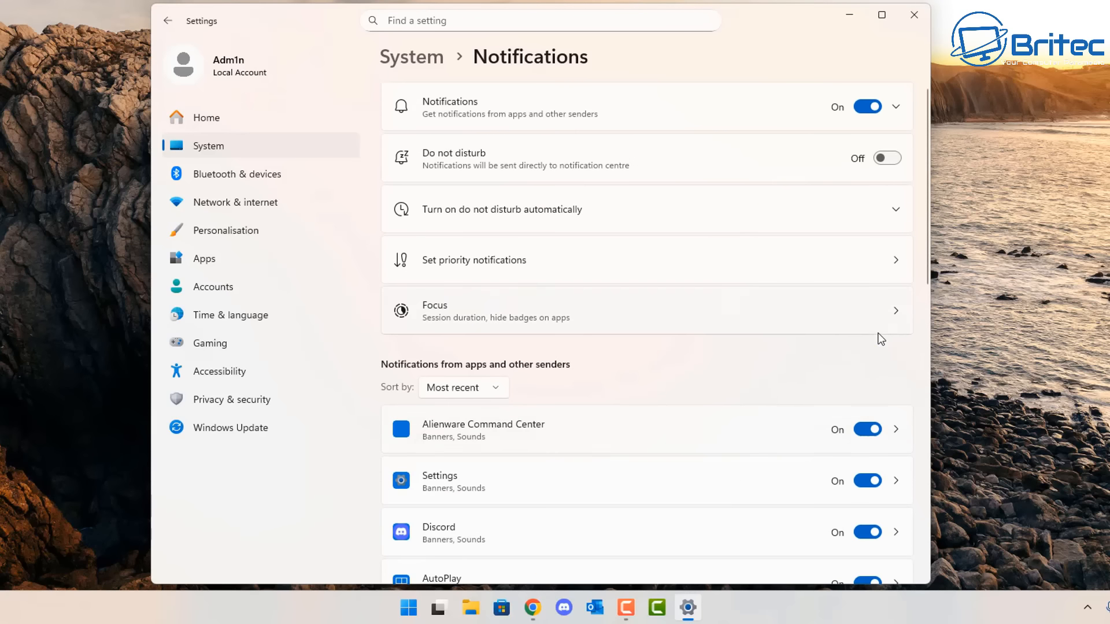
pyautogui.click(884, 162)
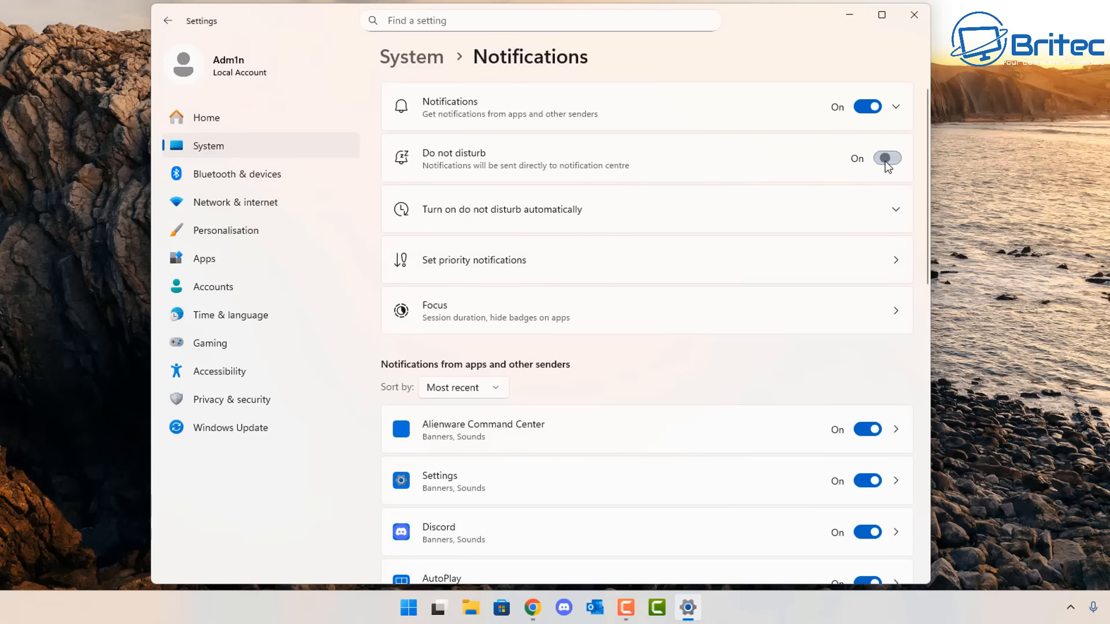
pyautogui.click(874, 109)
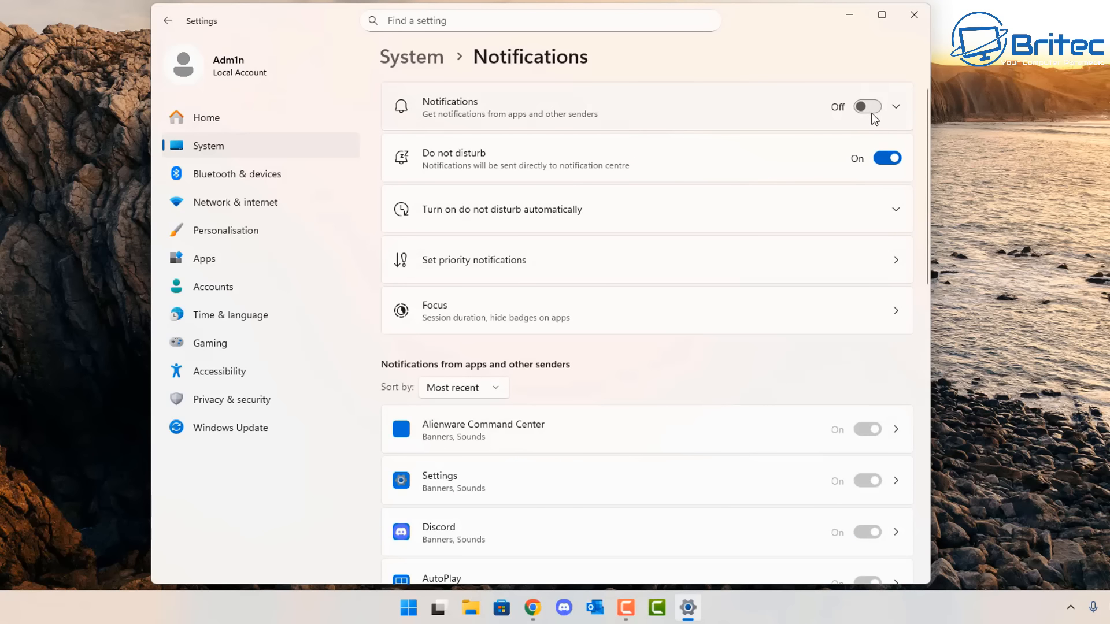
# In the additional notification settings, disable the Windows welcome experience, the device setup suggestions, and the tips and suggestions
pyautogui.scroll(-4, 829, 448)
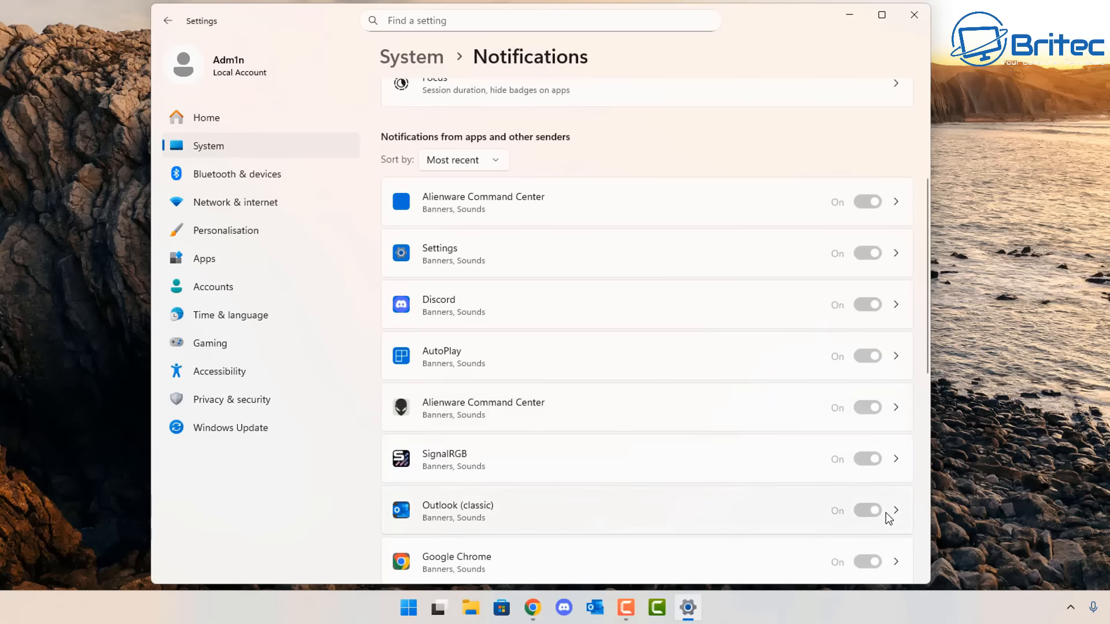
pyautogui.scroll(-8, 886, 513)
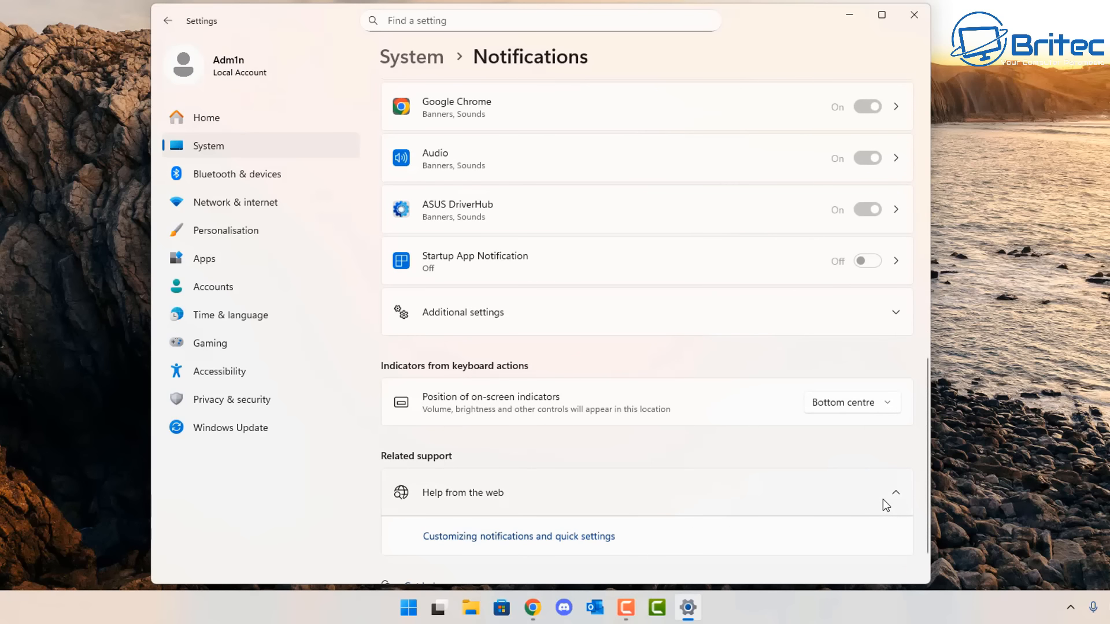
pyautogui.click(832, 315)
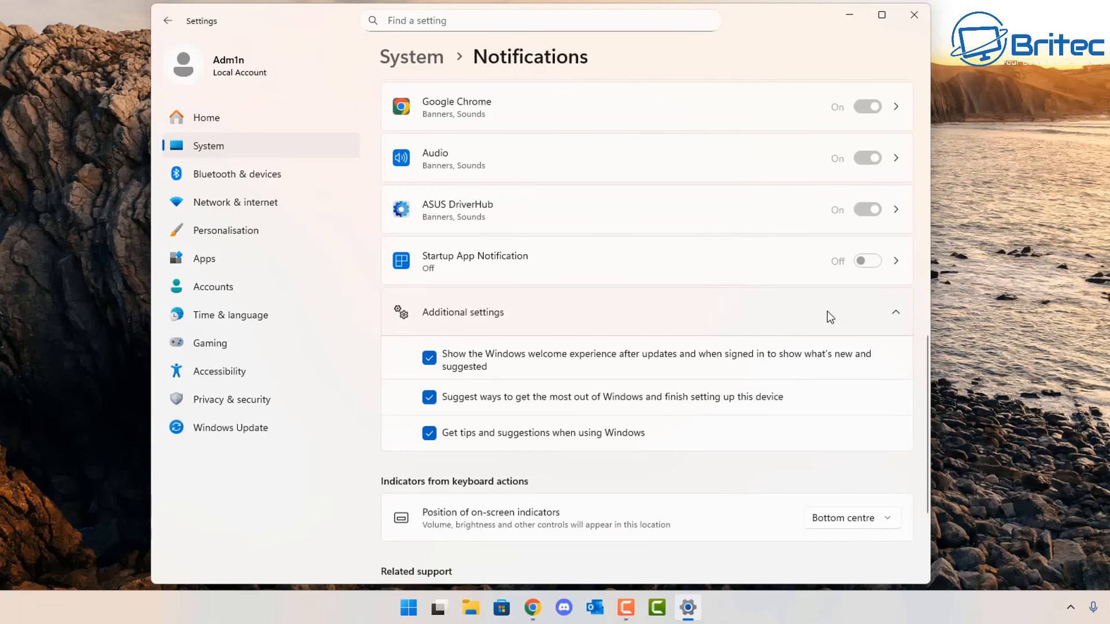
pyautogui.click(429, 359)
pyautogui.click(429, 397)
pyautogui.click(429, 433)
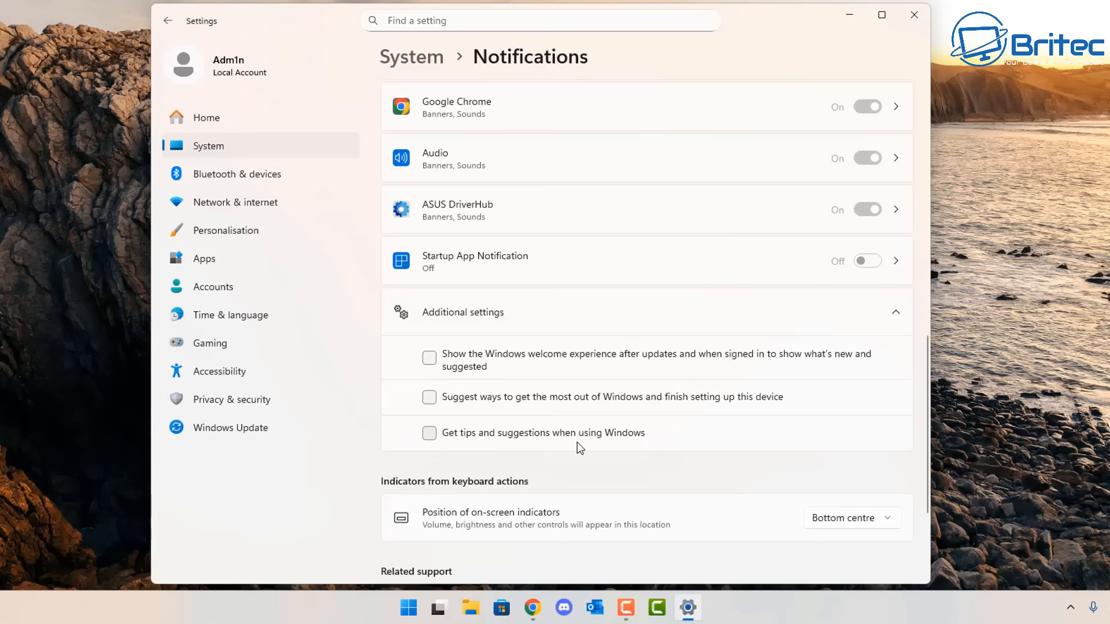
pyautogui.scroll(-3, 759, 451)
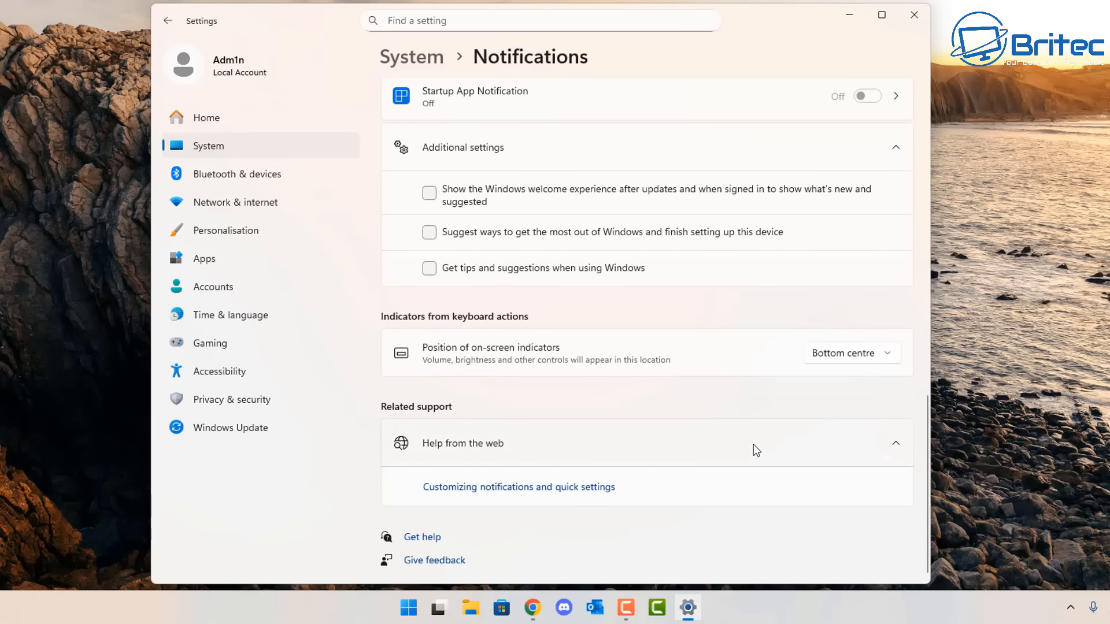
# Check the Focus session options and the linked notification settings, and return to the System overview
pyautogui.scroll(5, 754, 444)
pyautogui.scroll(10, 751, 438)
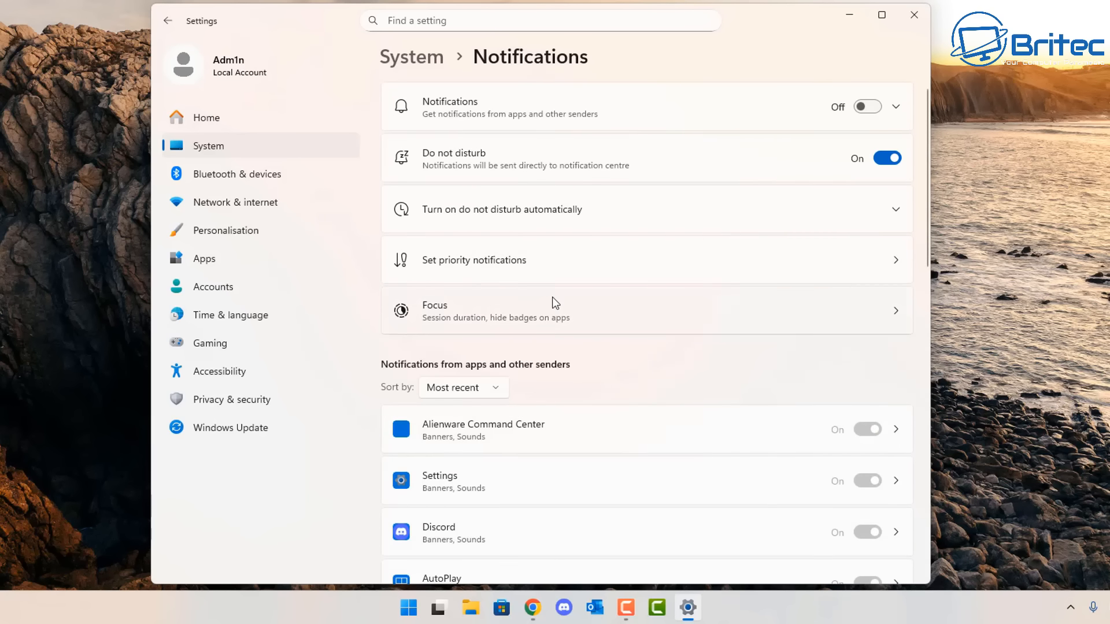
pyautogui.click(555, 311)
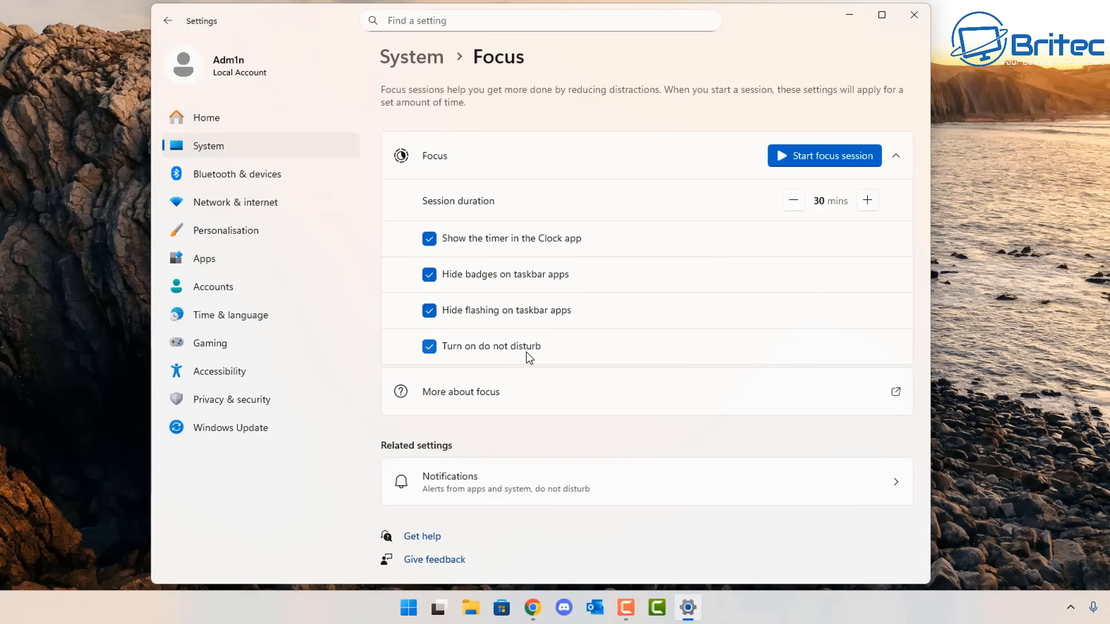
pyautogui.click(638, 480)
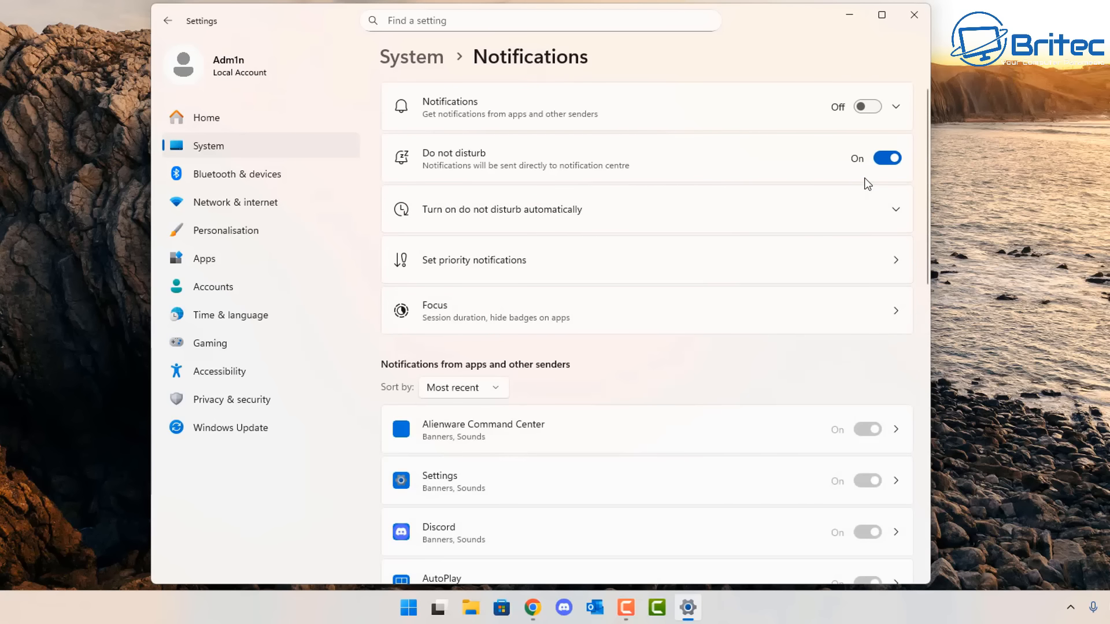
pyautogui.click(174, 28)
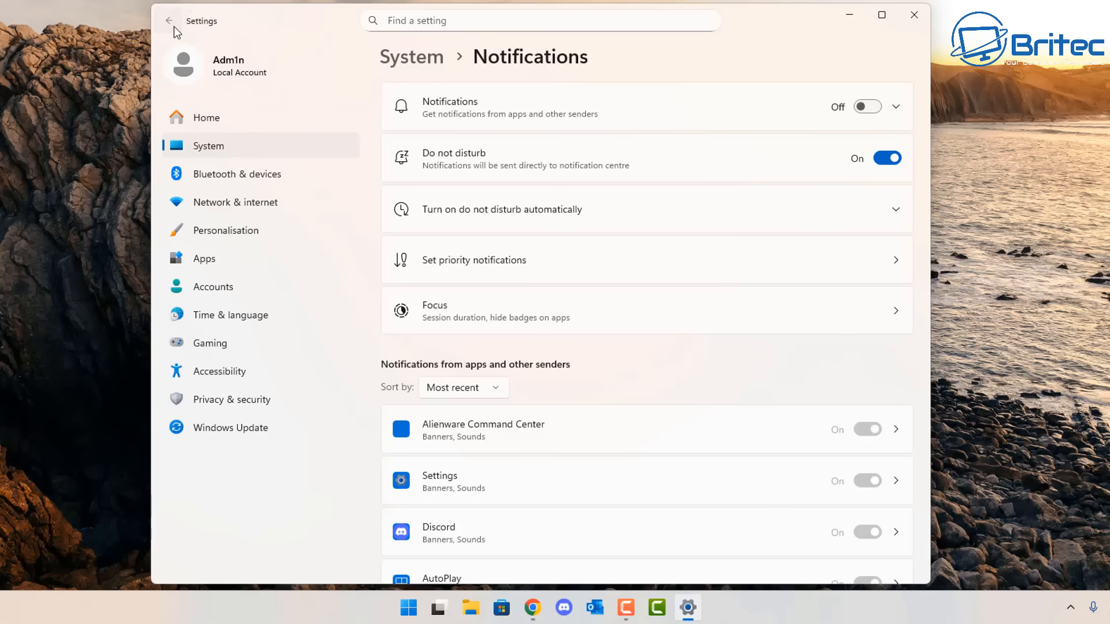
pyautogui.click(174, 27)
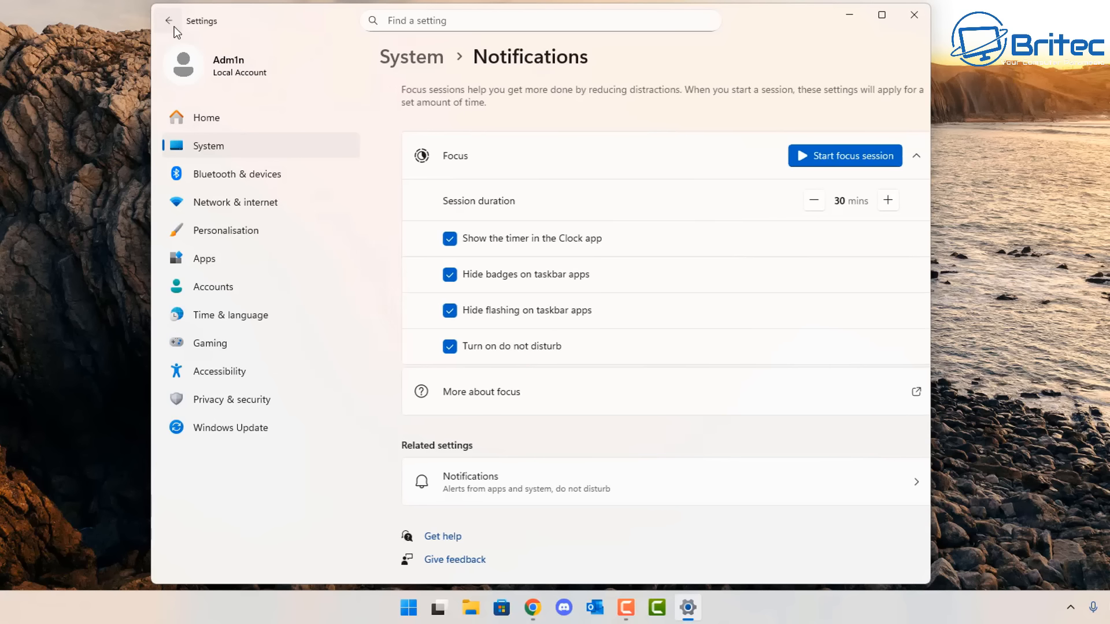
pyautogui.click(174, 27)
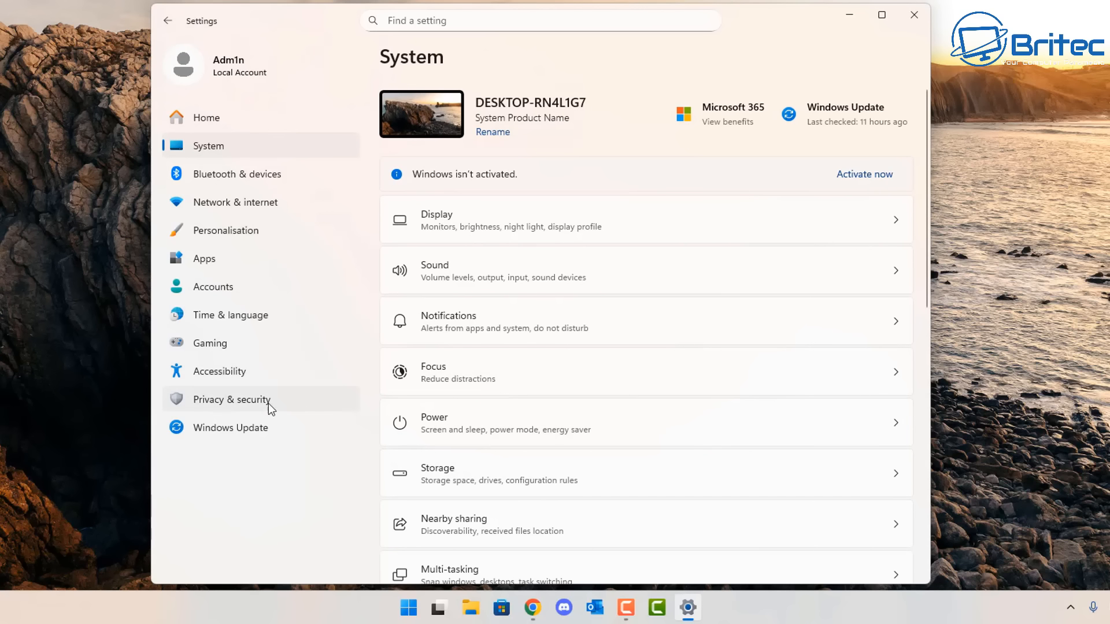
# Uninstall the Clock app from the installed apps list
pyautogui.click(216, 259)
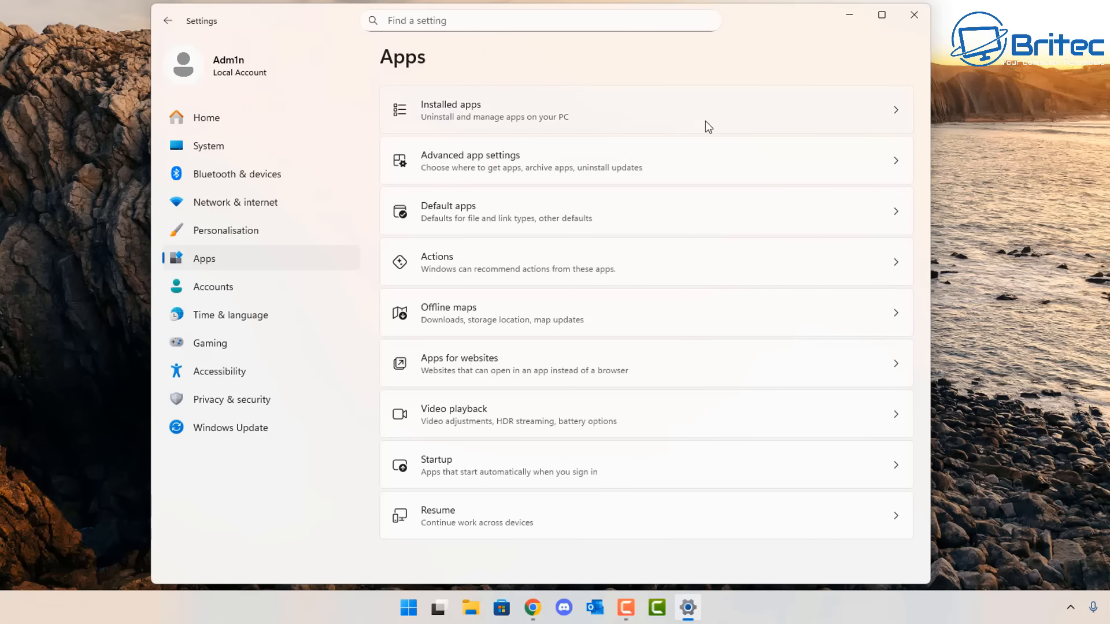
pyautogui.click(690, 111)
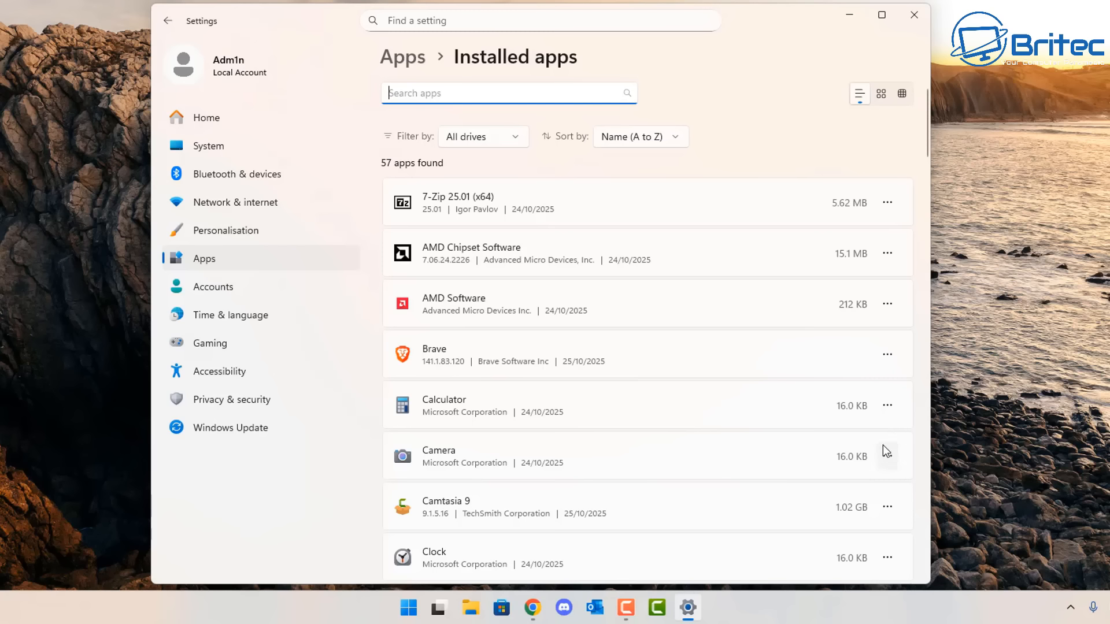
pyautogui.scroll(-5, 882, 446)
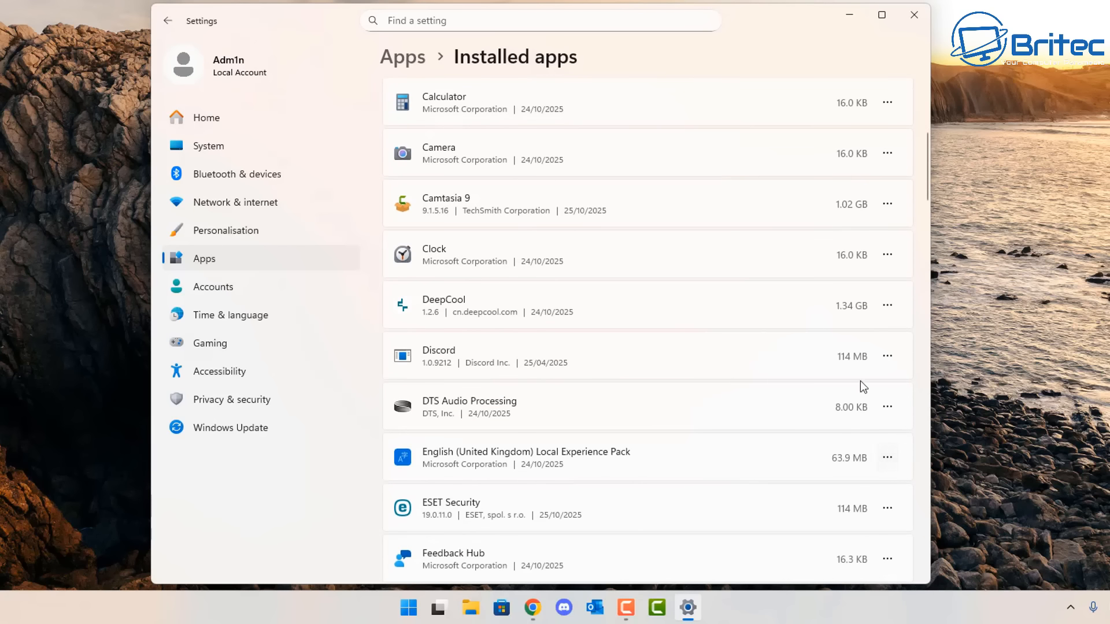
pyautogui.click(887, 254)
pyautogui.click(754, 341)
pyautogui.click(855, 332)
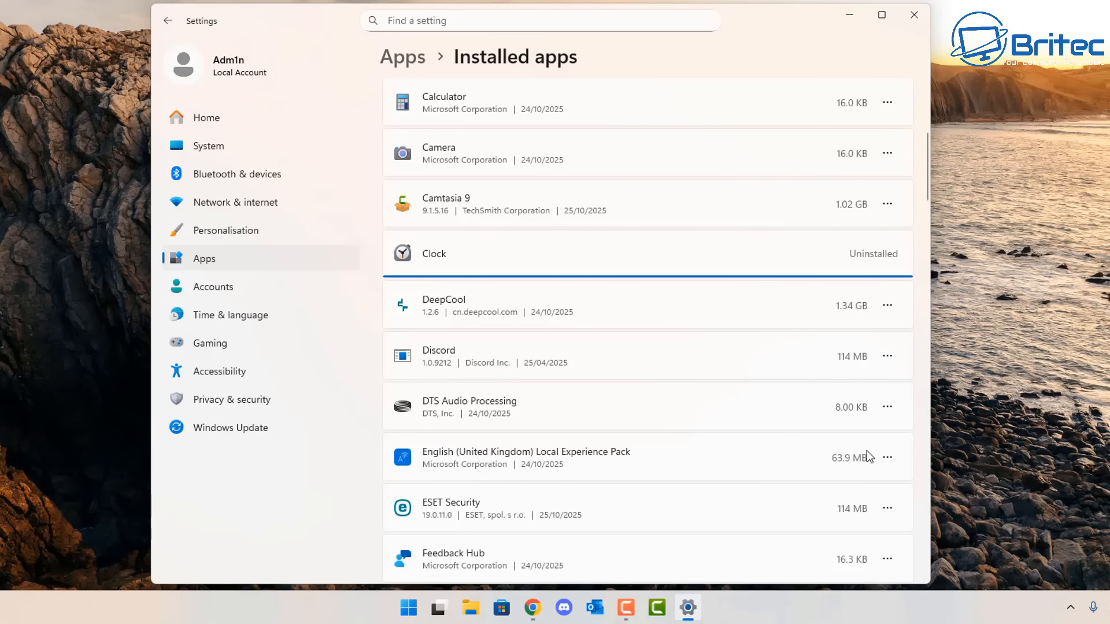
pyautogui.scroll(-3, 870, 456)
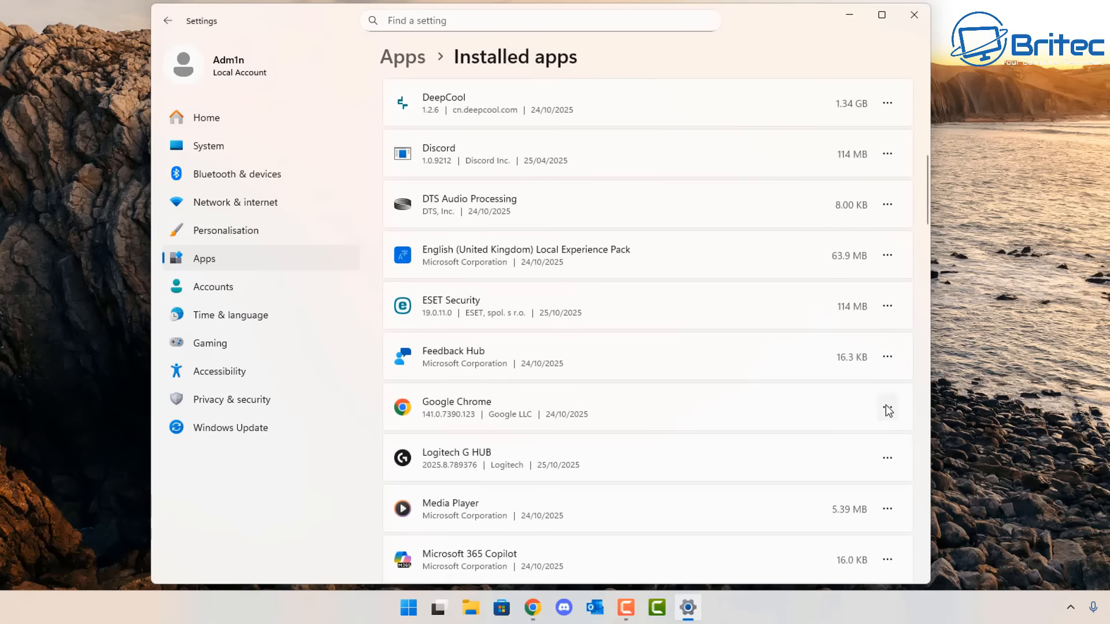
# Uninstall Feedback Hub and Microsoft 365 Copilot from the installed apps list
pyautogui.click(887, 356)
pyautogui.click(746, 431)
pyautogui.click(860, 438)
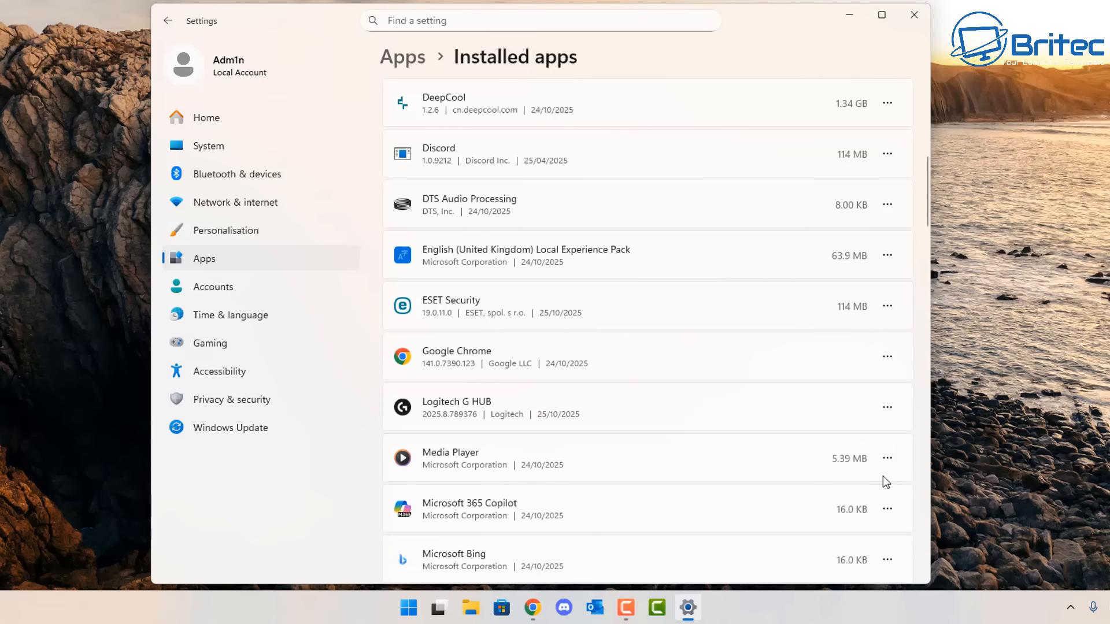
pyautogui.click(888, 509)
pyautogui.click(793, 477)
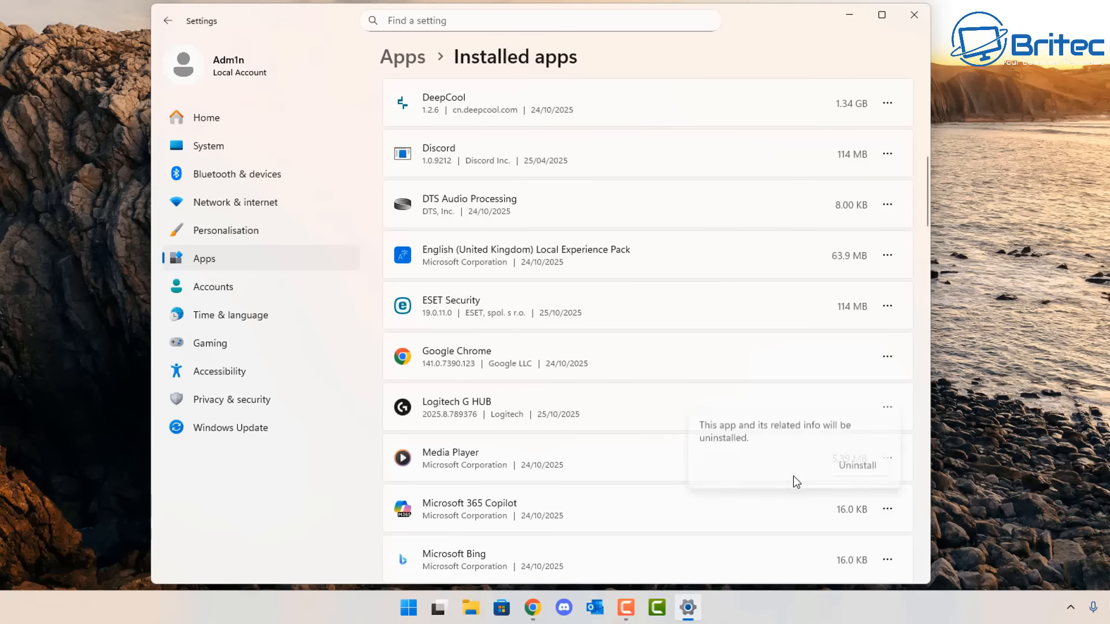
pyautogui.click(864, 471)
# Check whether Microsoft Bing can be uninstalled, and uninstall Microsoft Clipchamp
pyautogui.scroll(-4, 872, 451)
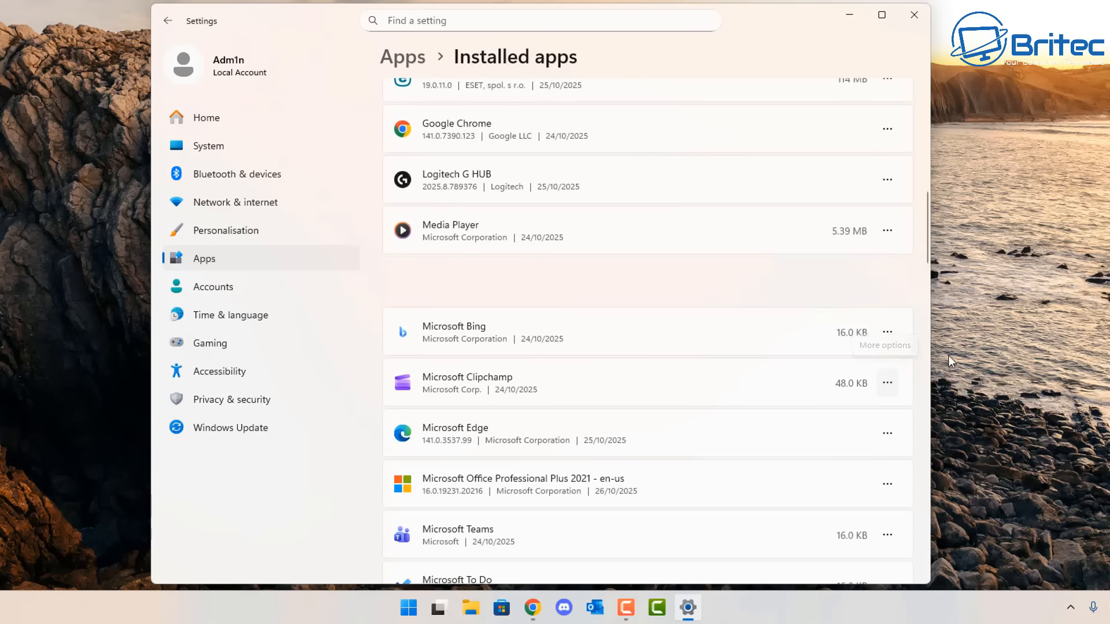
pyautogui.click(885, 282)
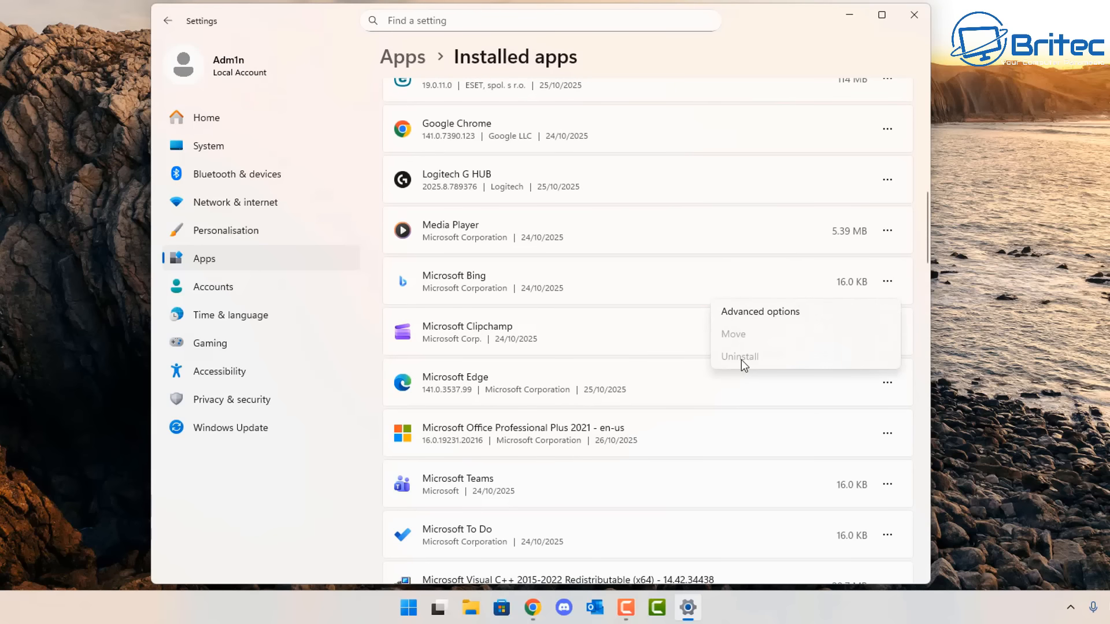
pyautogui.click(702, 274)
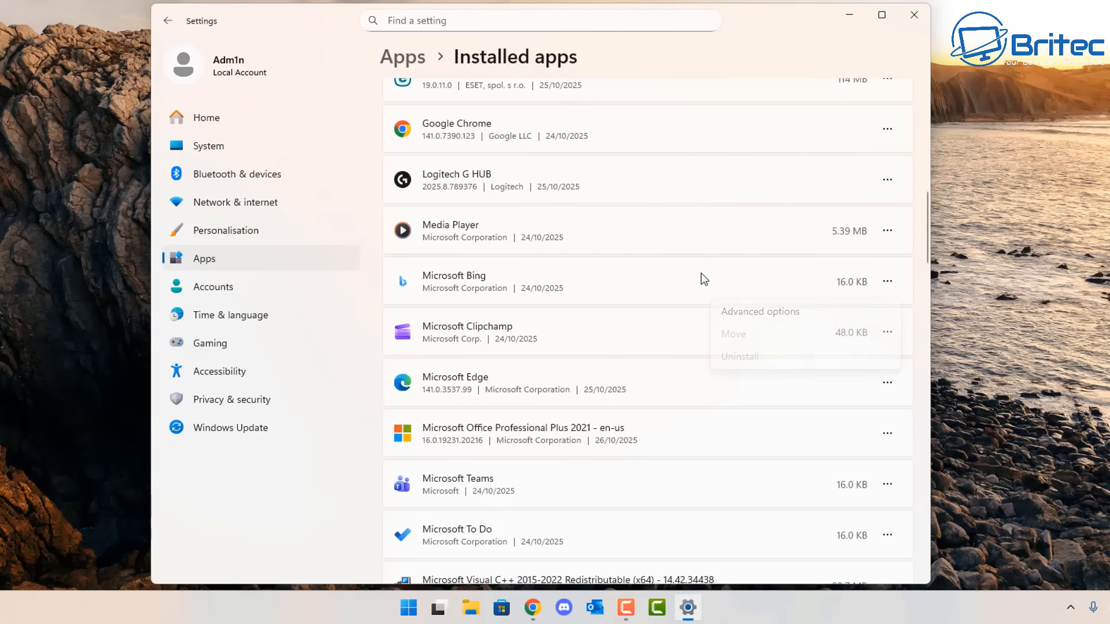
pyautogui.click(887, 334)
pyautogui.click(740, 408)
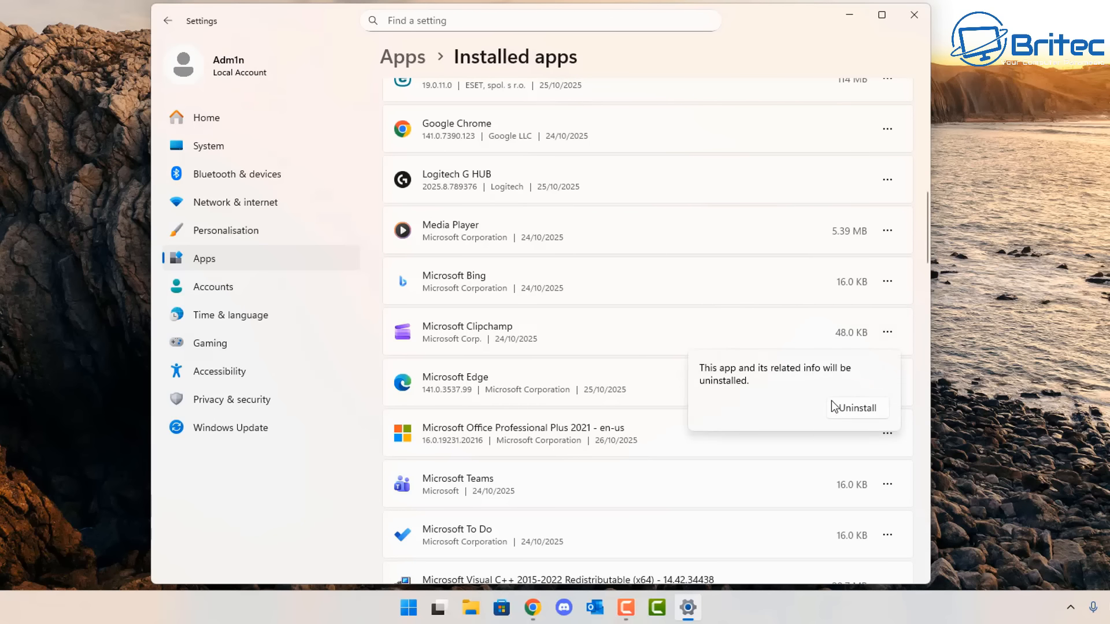
pyautogui.click(859, 411)
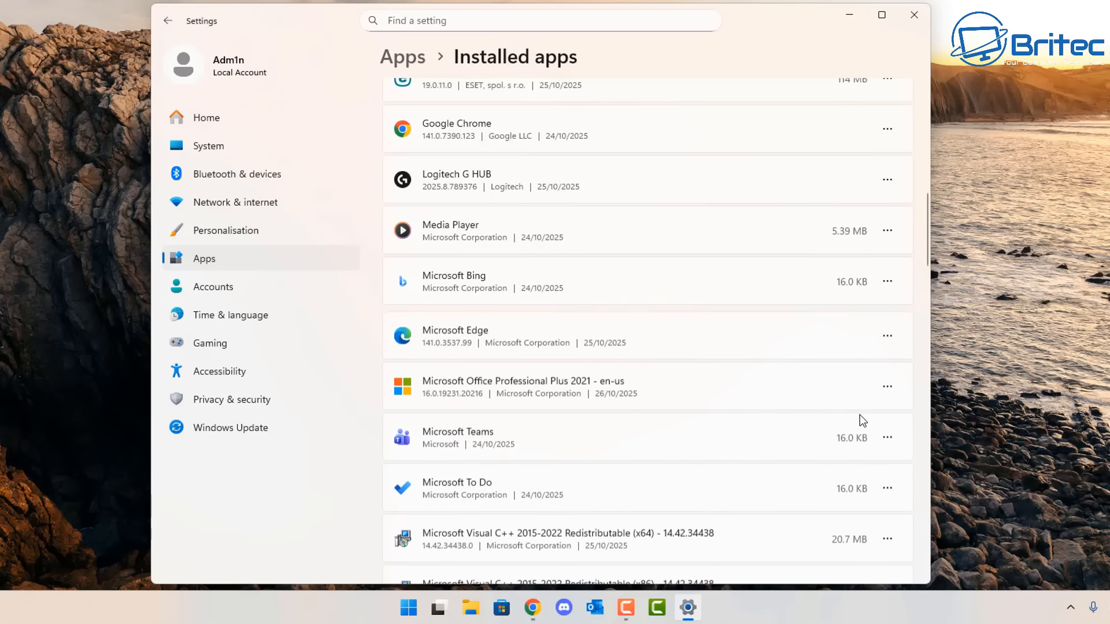
# Uninstall Microsoft Teams and Microsoft To Do from the installed apps list
pyautogui.click(886, 434)
pyautogui.click(732, 508)
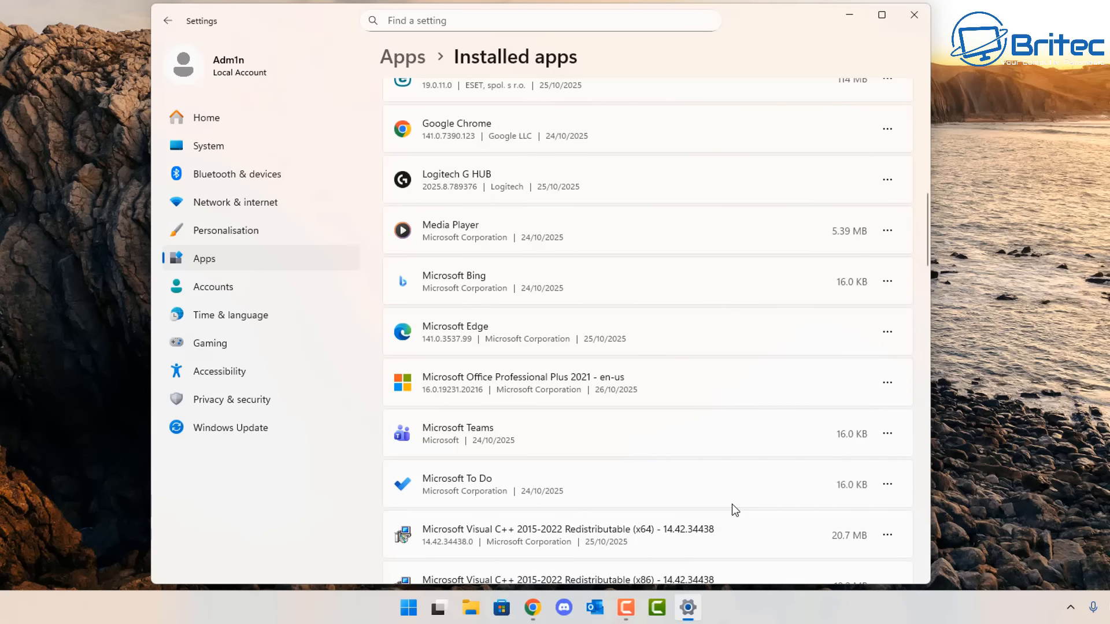
pyautogui.click(865, 514)
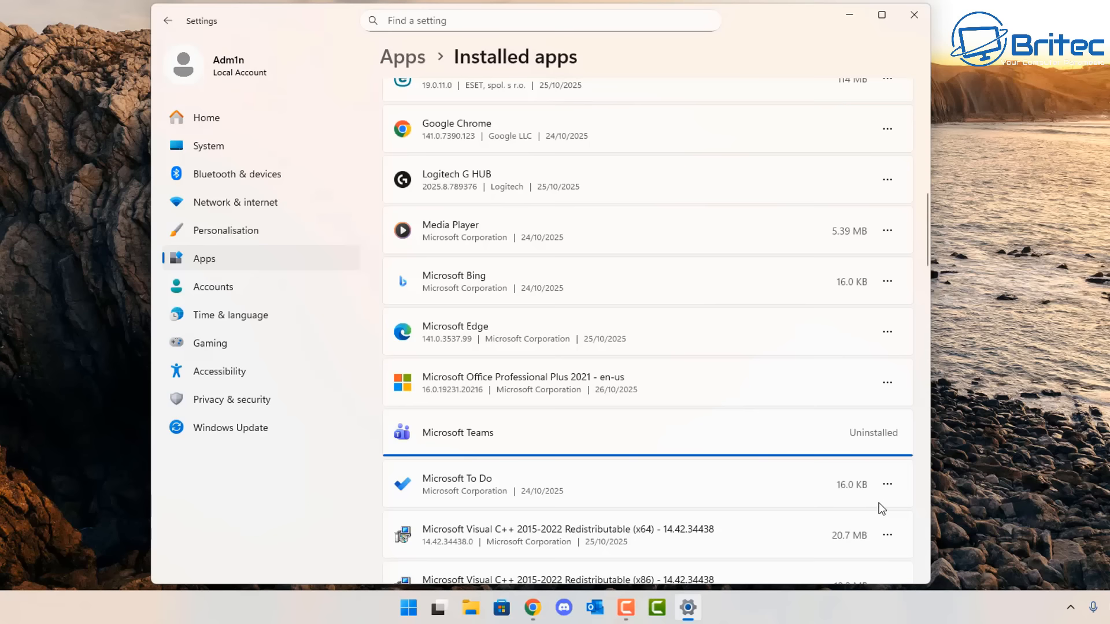
pyautogui.click(888, 433)
pyautogui.click(752, 509)
pyautogui.click(859, 511)
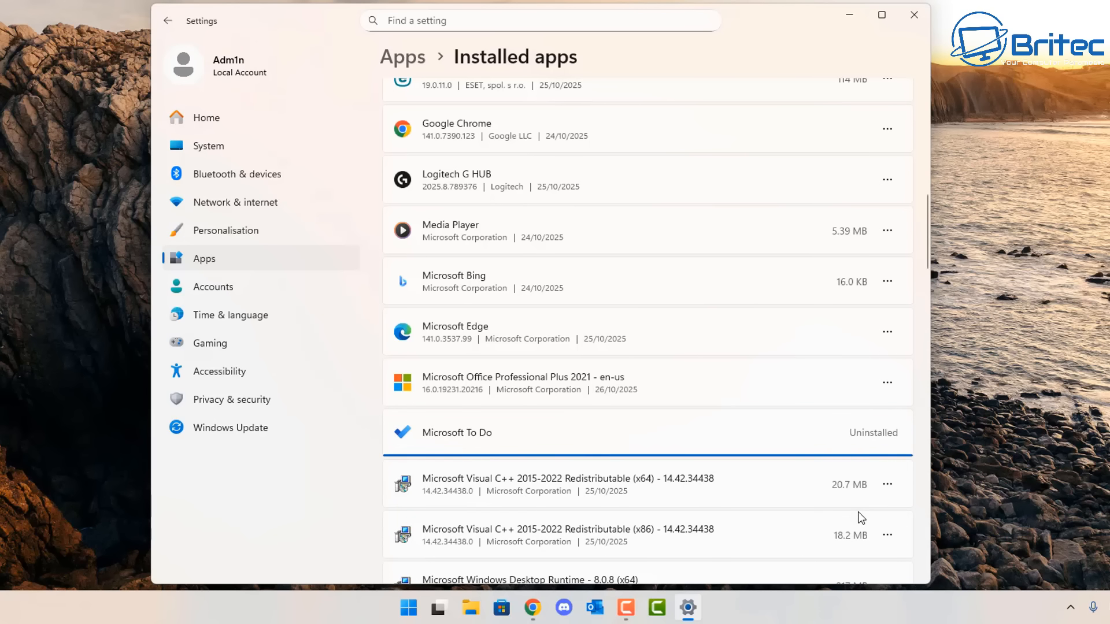
# Uninstall the News app and Outlook for Windows from the installed apps list
pyautogui.scroll(-3, 862, 514)
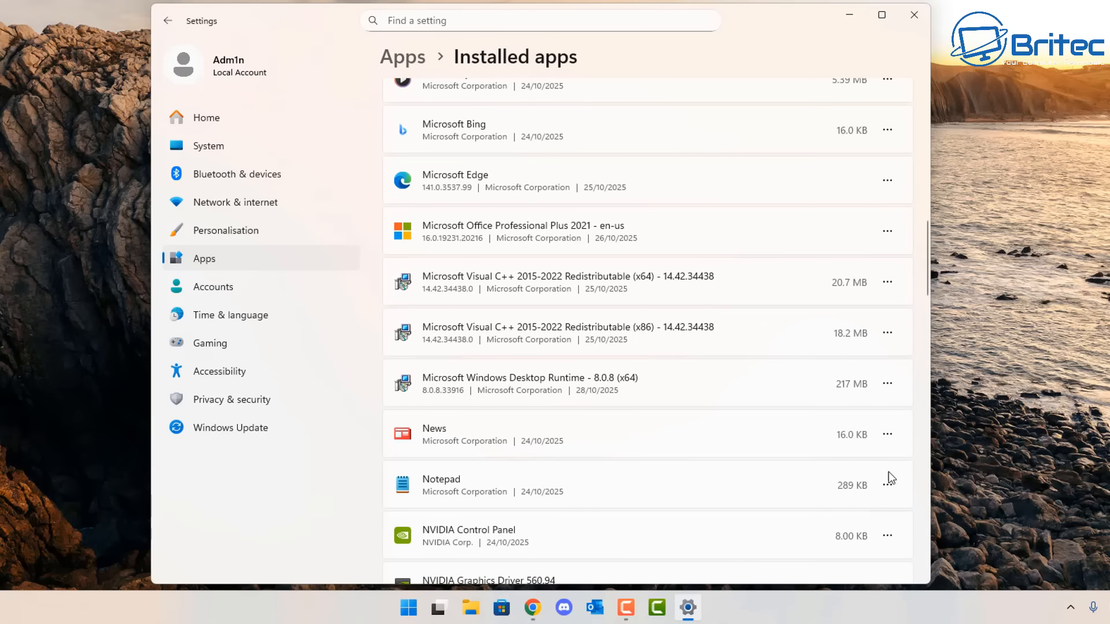
pyautogui.click(887, 434)
pyautogui.click(757, 509)
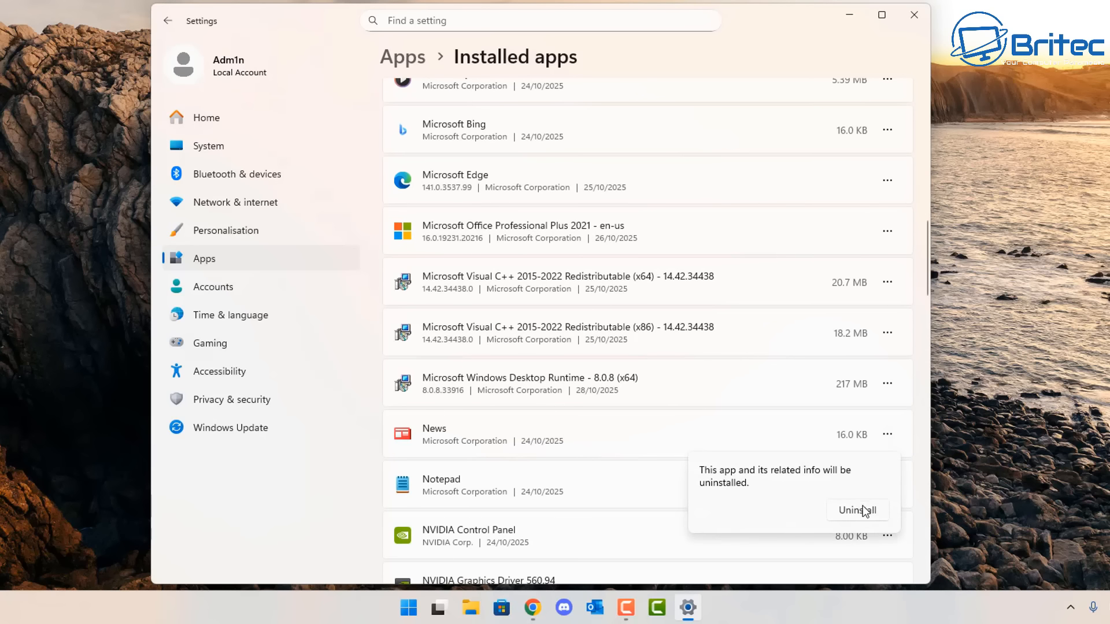
pyautogui.click(864, 510)
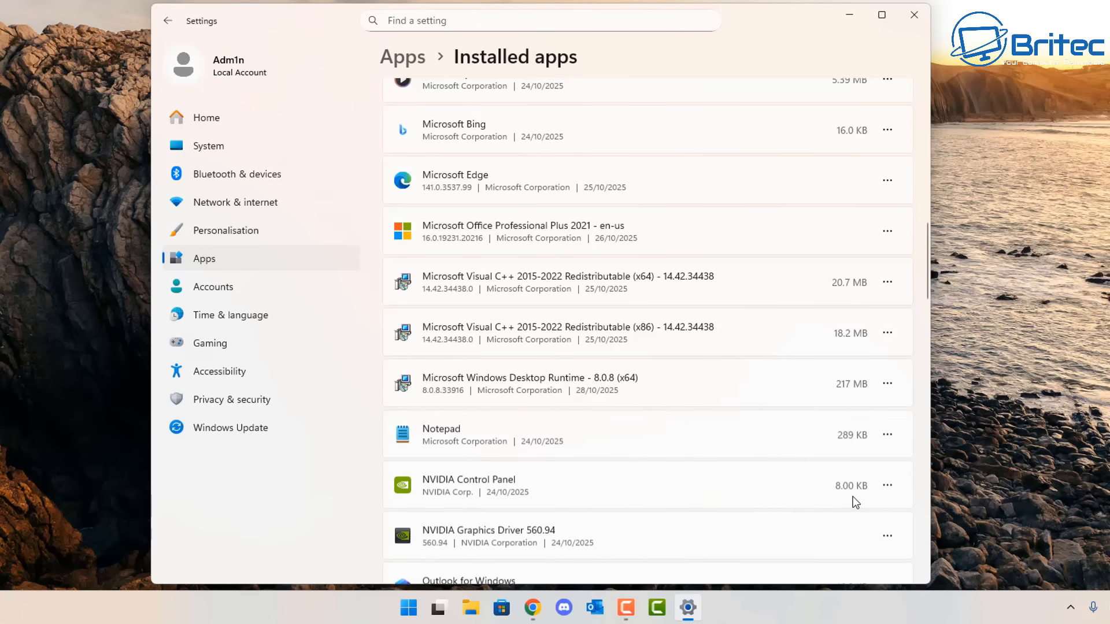
pyautogui.scroll(-4, 853, 498)
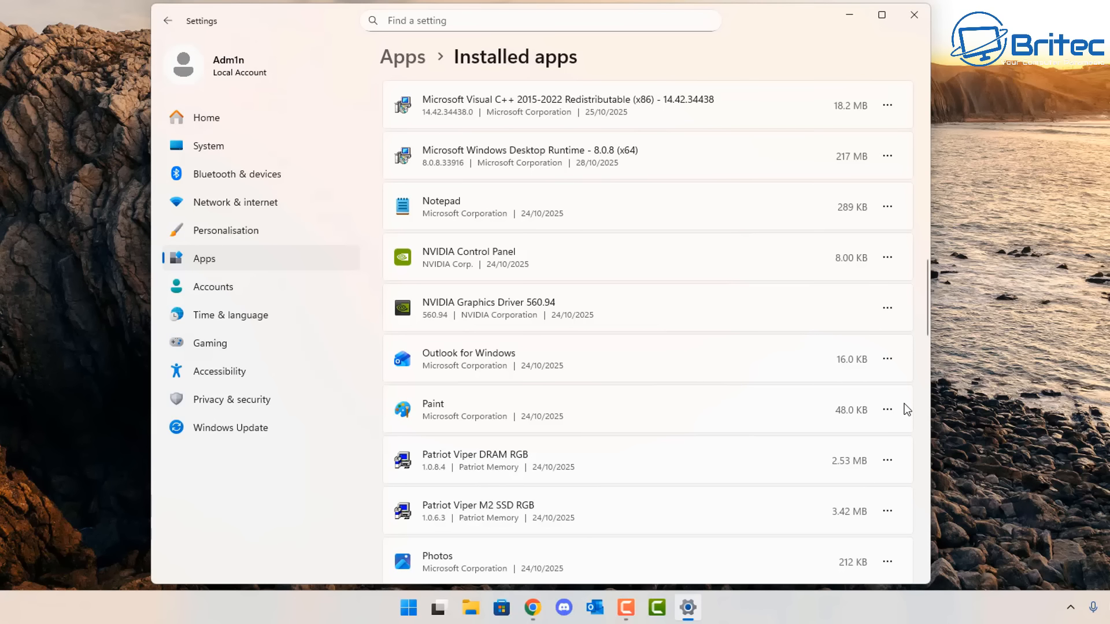
pyautogui.click(887, 359)
pyautogui.click(787, 431)
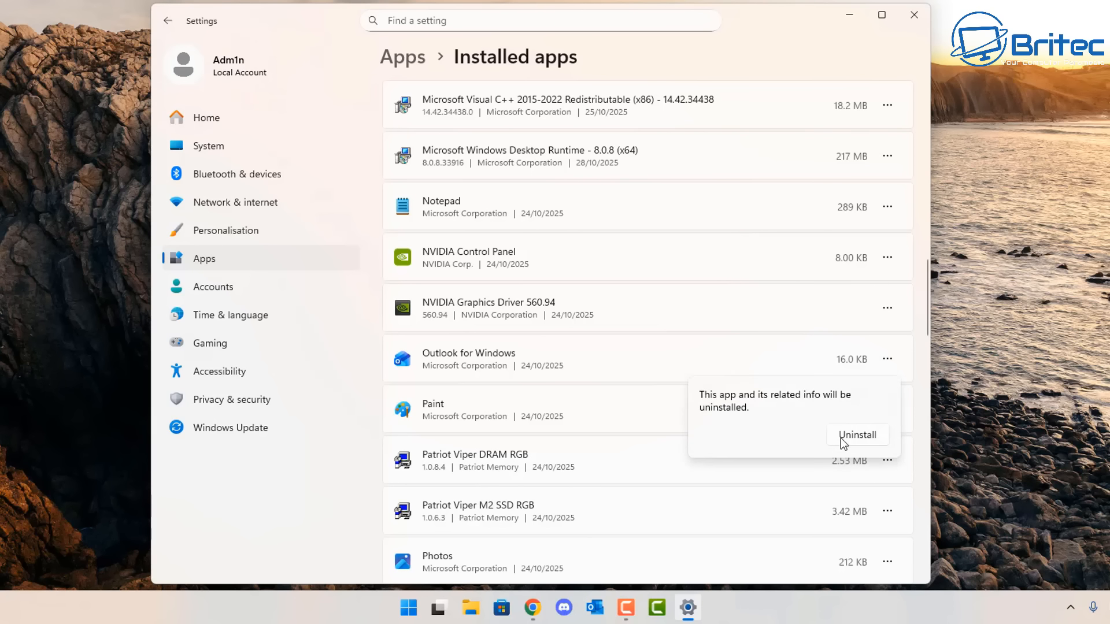
pyautogui.click(858, 435)
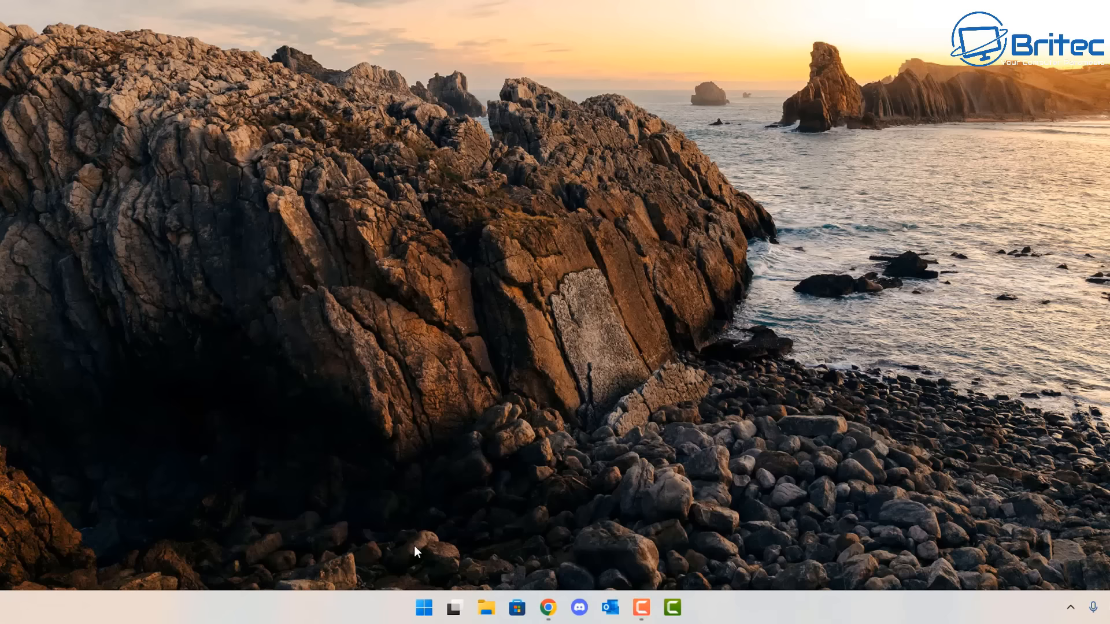
# In the Taskbar settings, turn off the Widgets and Task view taskbar items
pyautogui.rightClick(364, 612)
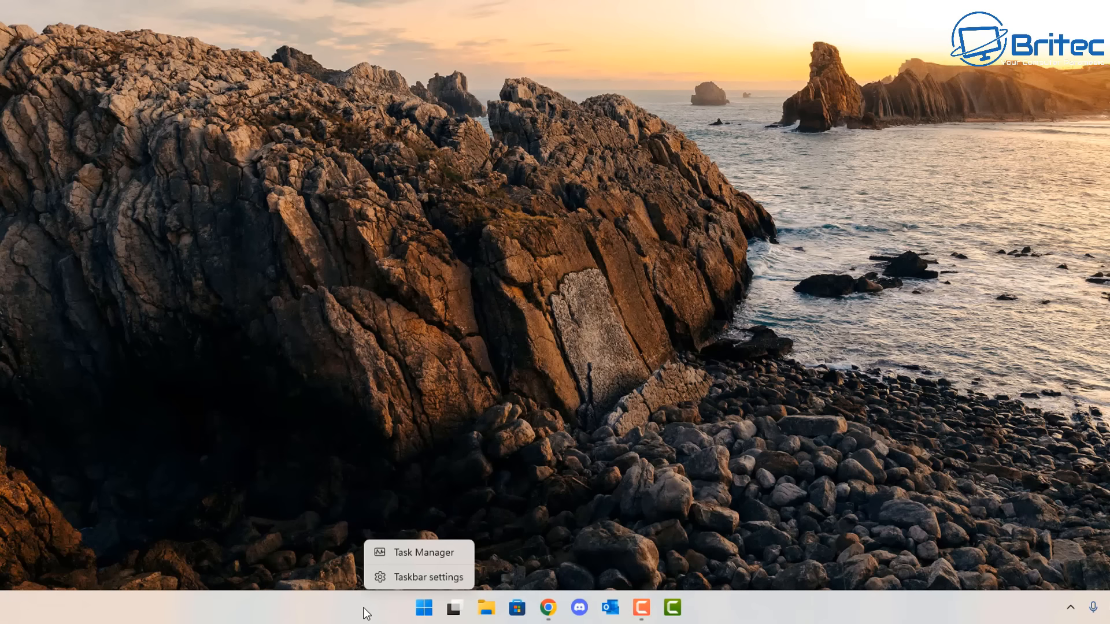
pyautogui.click(432, 582)
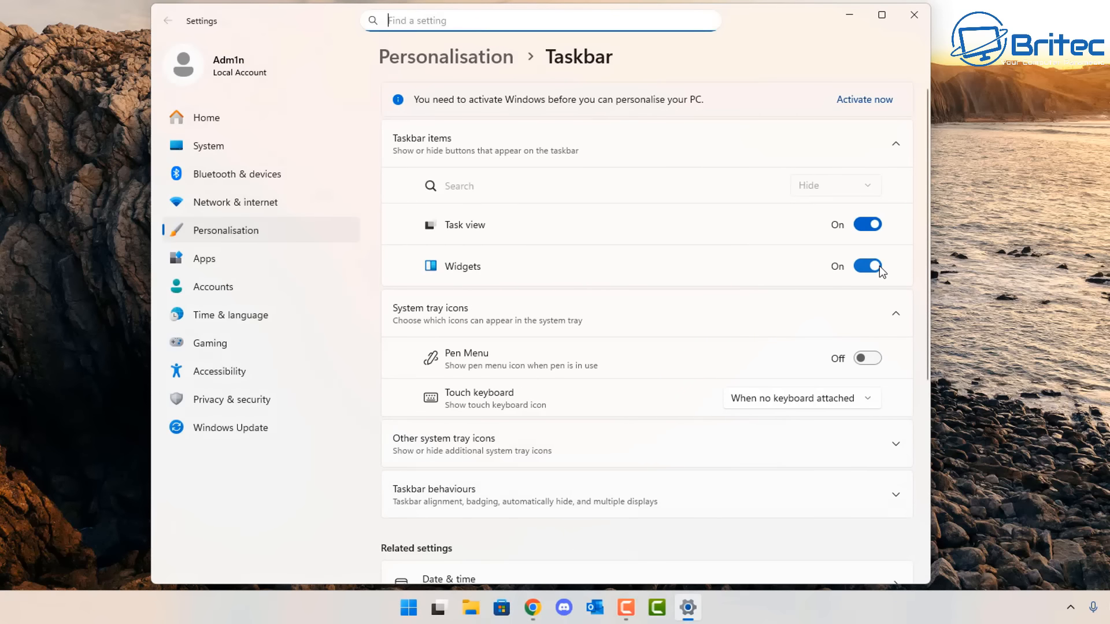
pyautogui.click(880, 266)
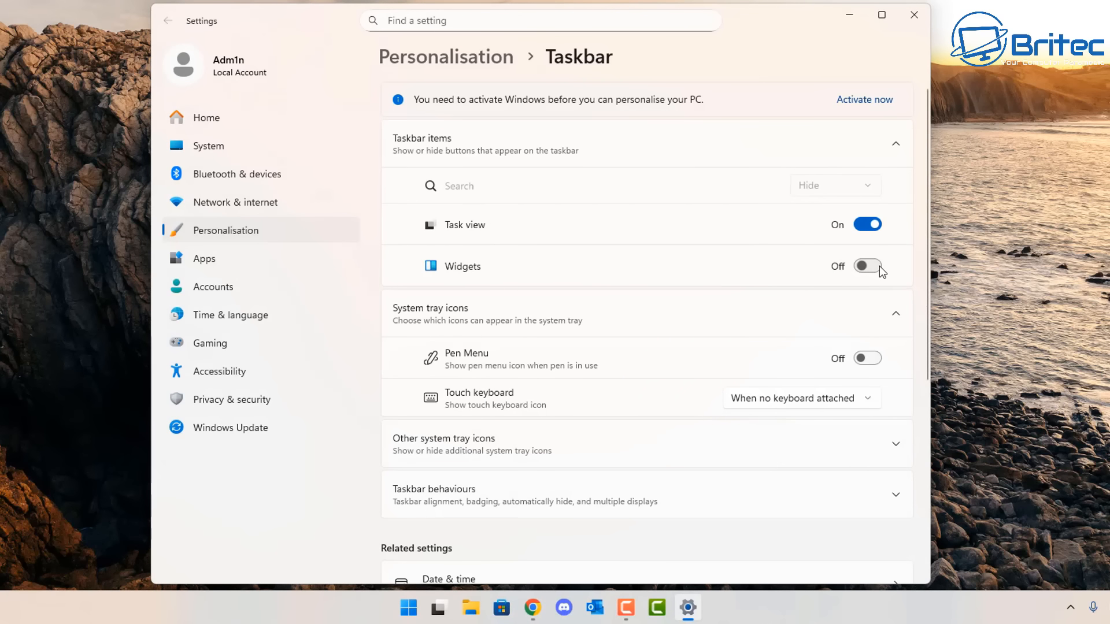
pyautogui.click(870, 225)
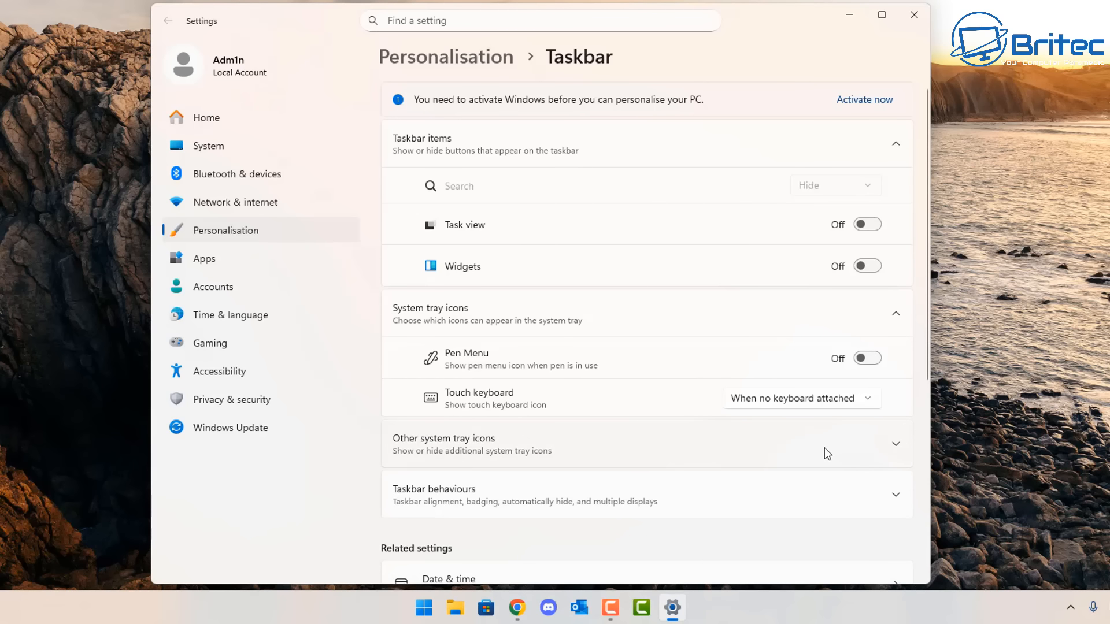
# Review the taskbar behaviours, the related notification settings and the remaining options of the Taskbar page
pyautogui.click(841, 496)
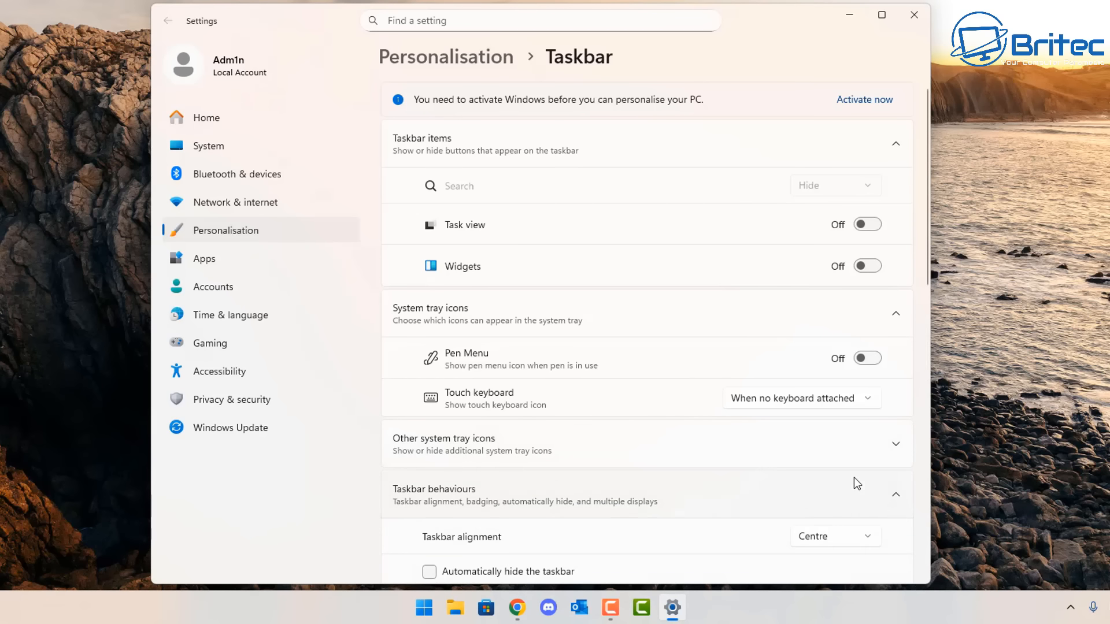
pyautogui.scroll(-5, 855, 477)
pyautogui.scroll(-1, 856, 493)
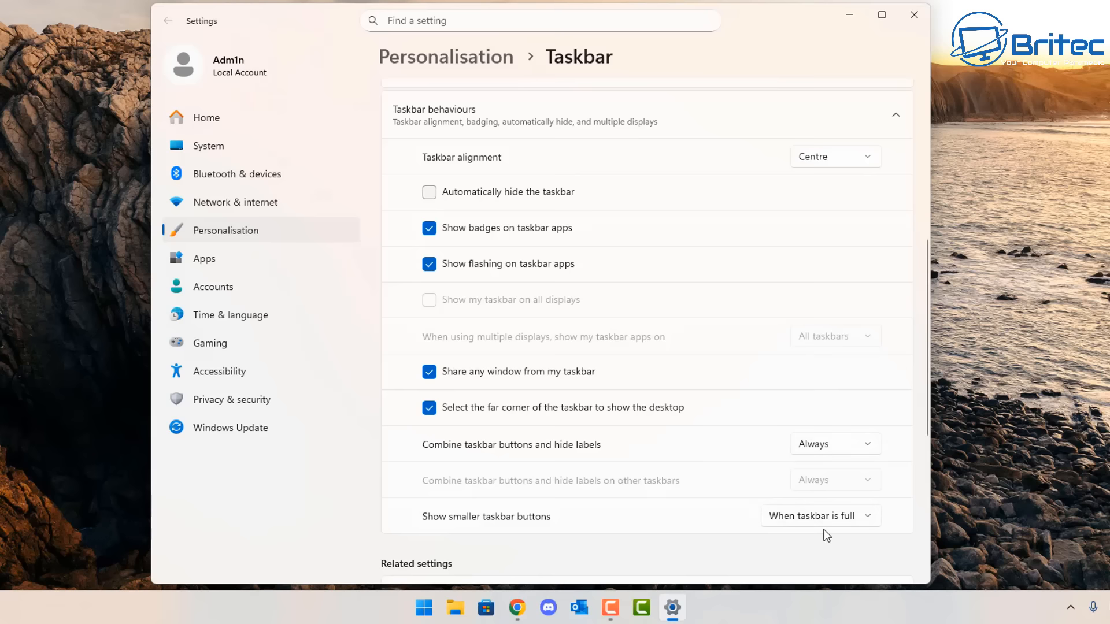
pyautogui.scroll(-5, 827, 535)
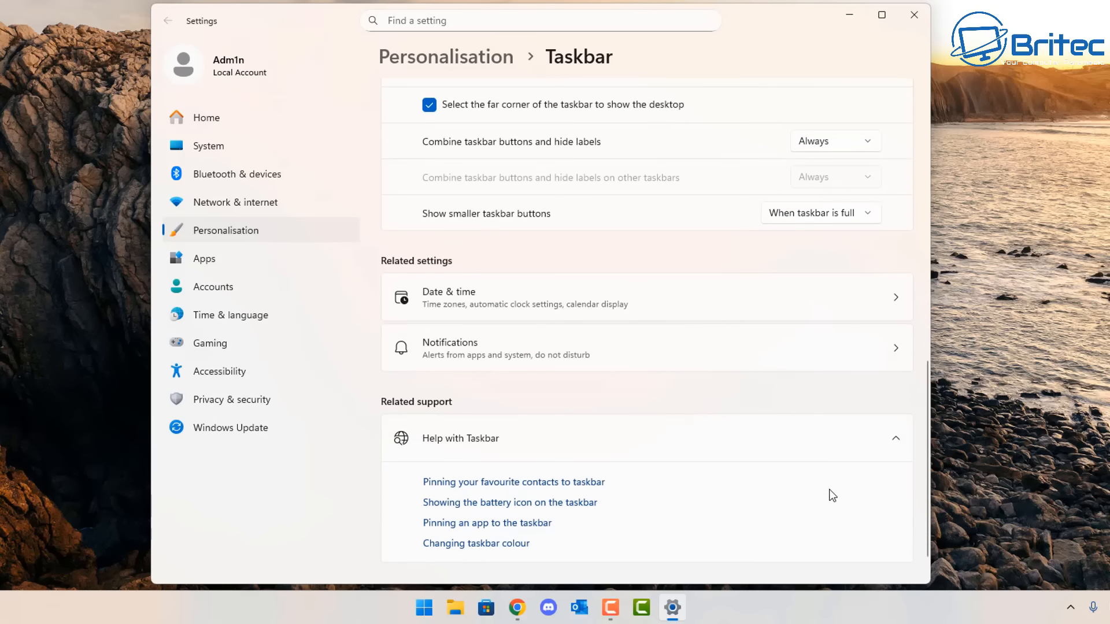
pyautogui.click(876, 352)
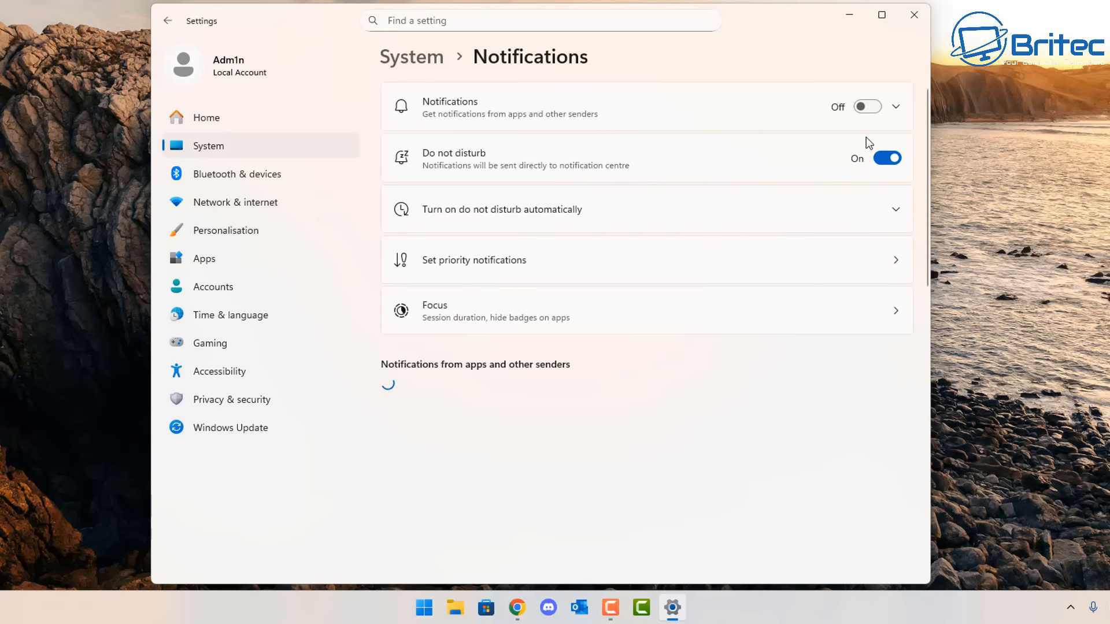
pyautogui.click(172, 29)
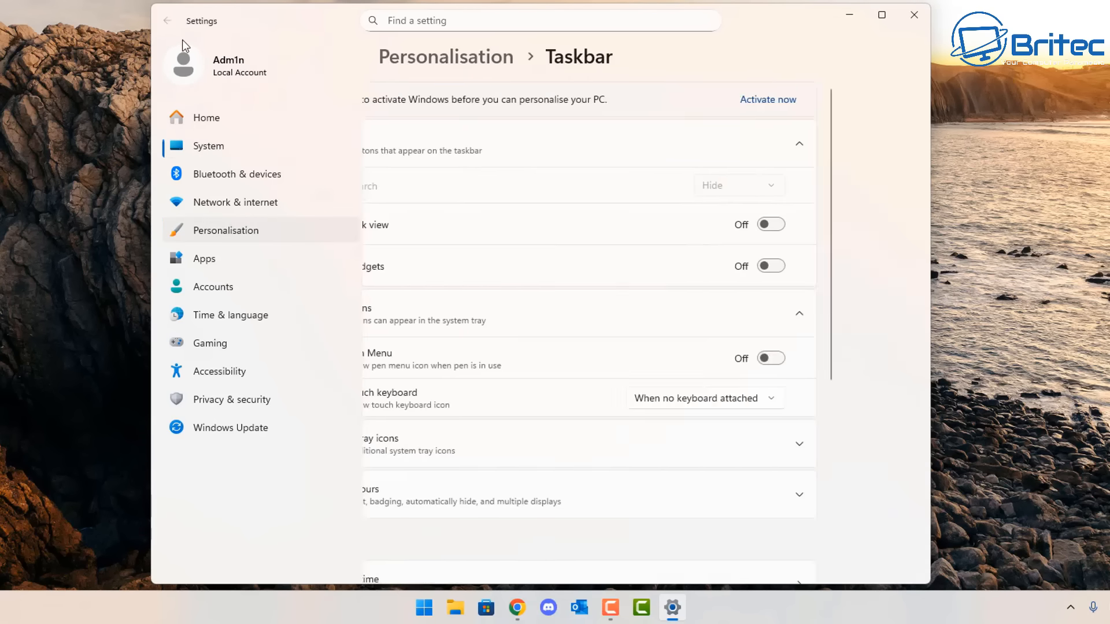
pyautogui.scroll(-6, 628, 493)
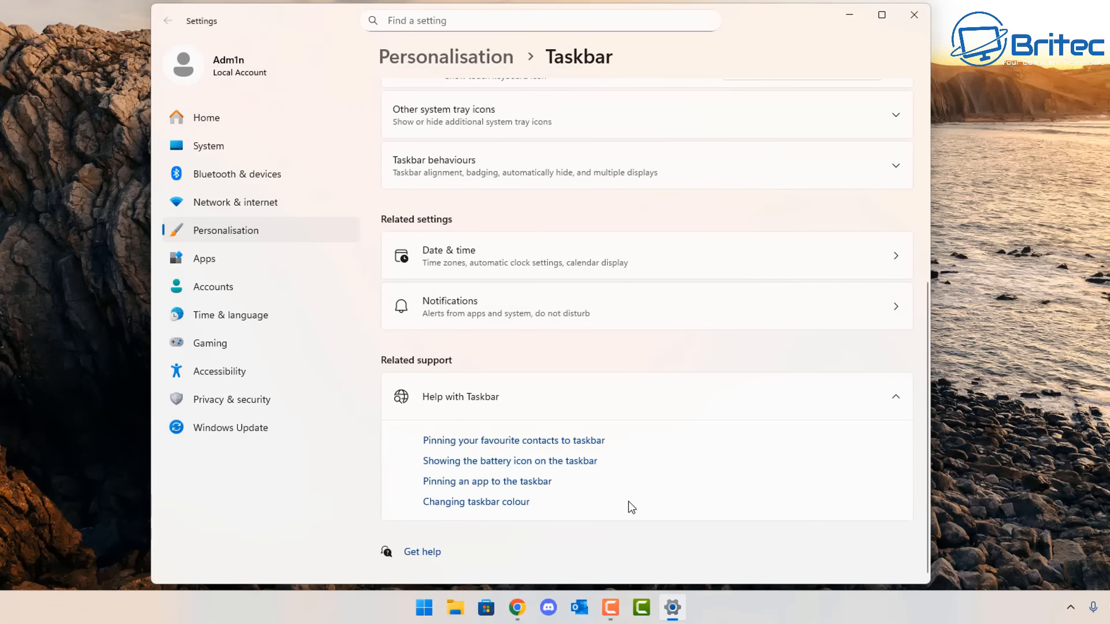
pyautogui.scroll(3, 623, 500)
pyautogui.scroll(2, 624, 506)
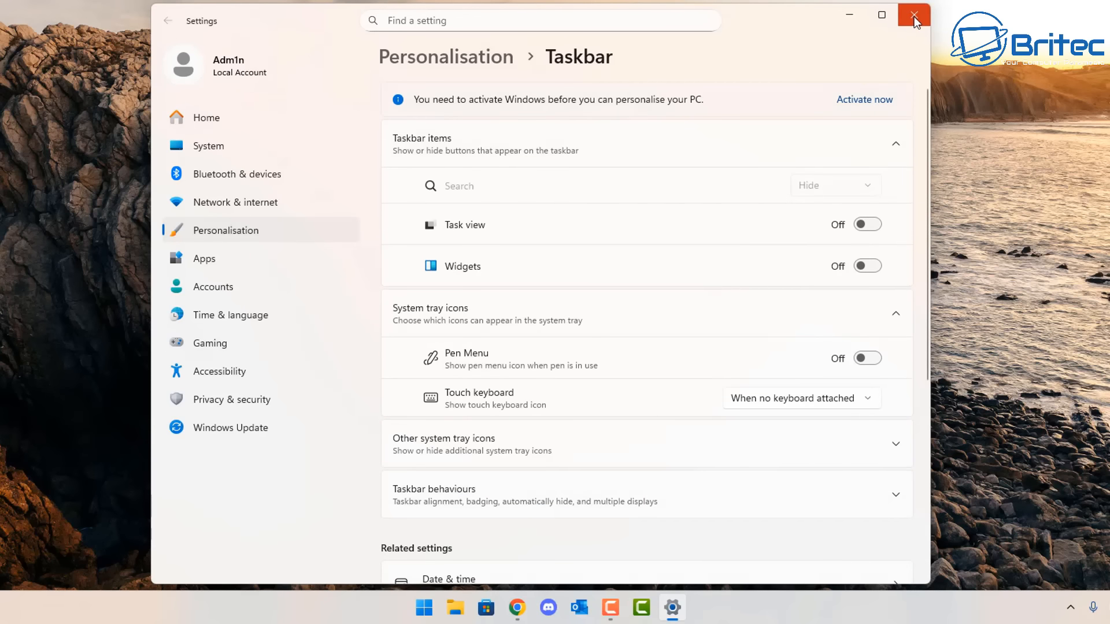
# Look through the Personalisation overview and its Themes page, and close Settings
pyautogui.click(215, 230)
pyautogui.scroll(-4, 815, 517)
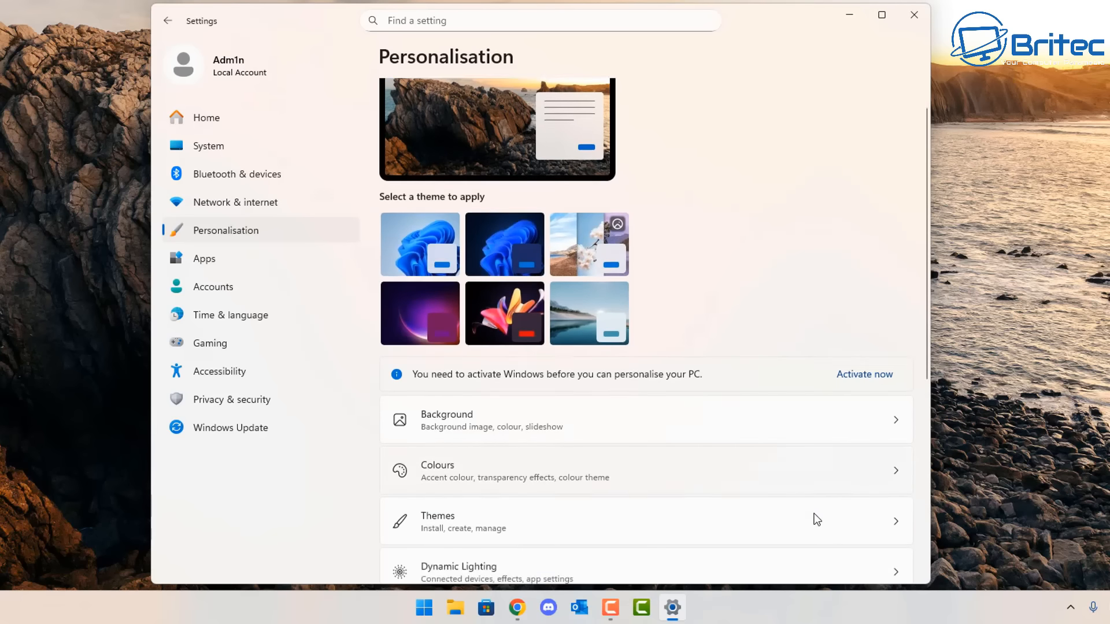
pyautogui.click(687, 308)
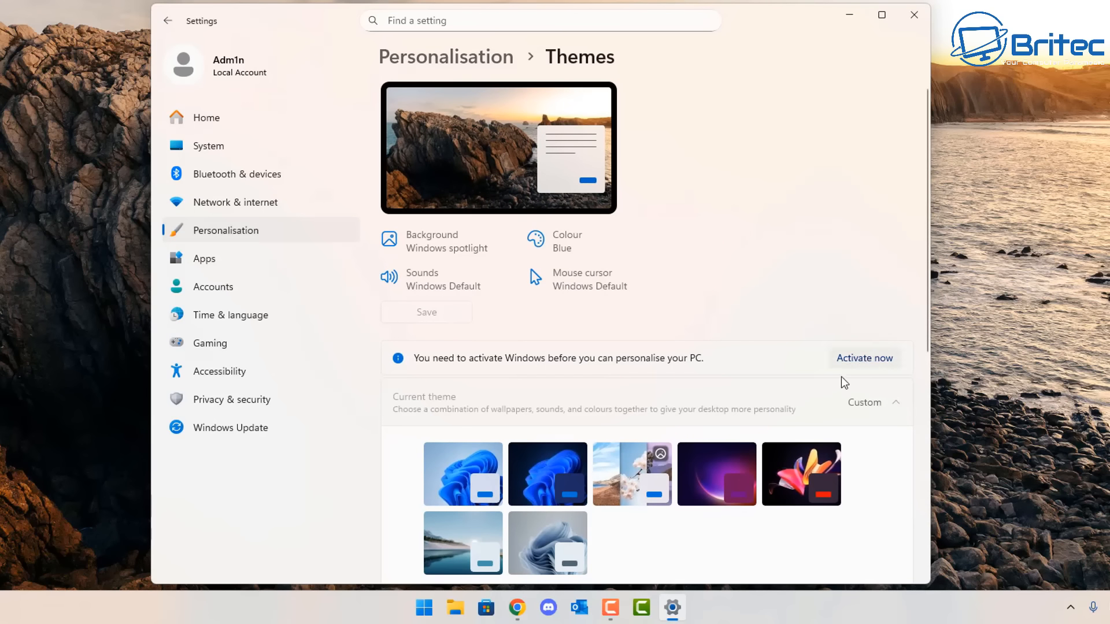
pyautogui.scroll(-3, 818, 398)
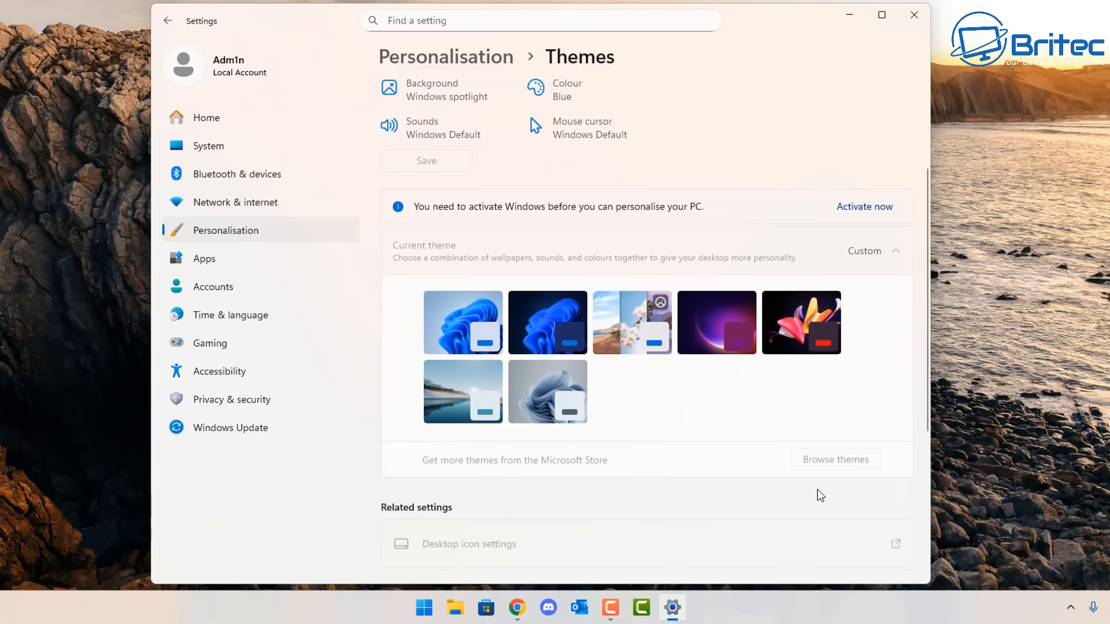
pyautogui.scroll(-5, 821, 486)
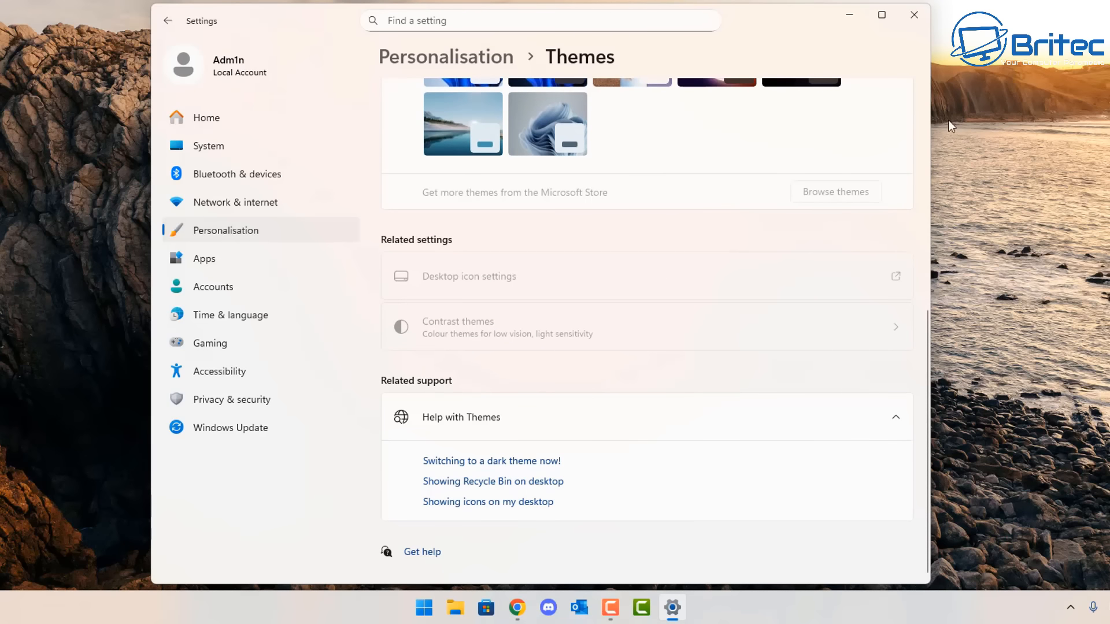
pyautogui.click(922, 22)
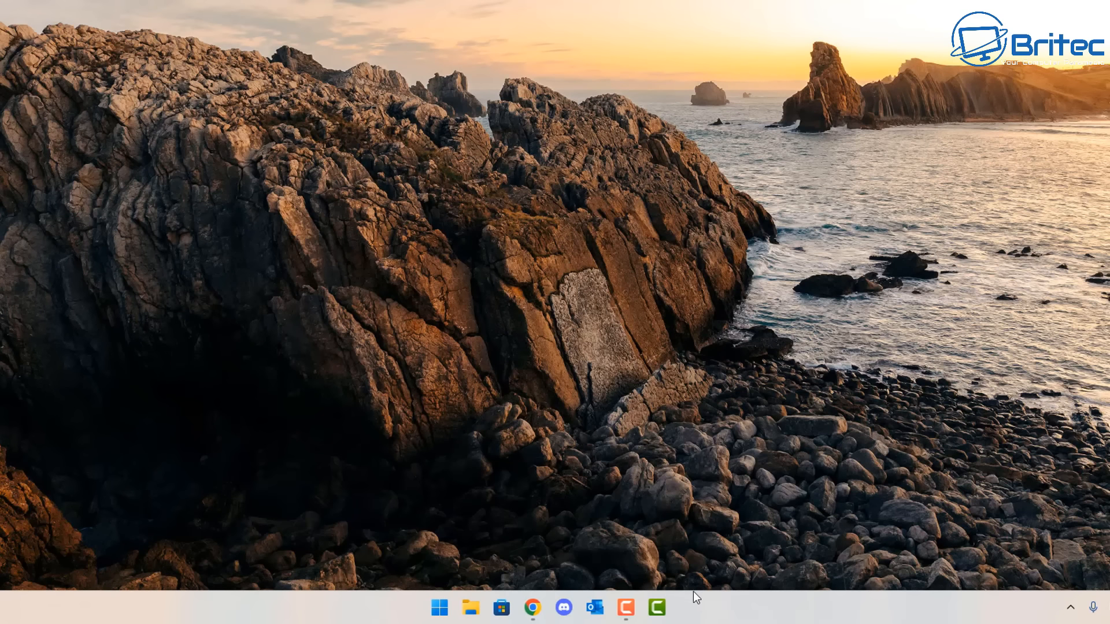
# In the Start settings, choose the More pins layout and turn off recommended files, recommendations for tips, and account-related notifications
pyautogui.click(439, 607)
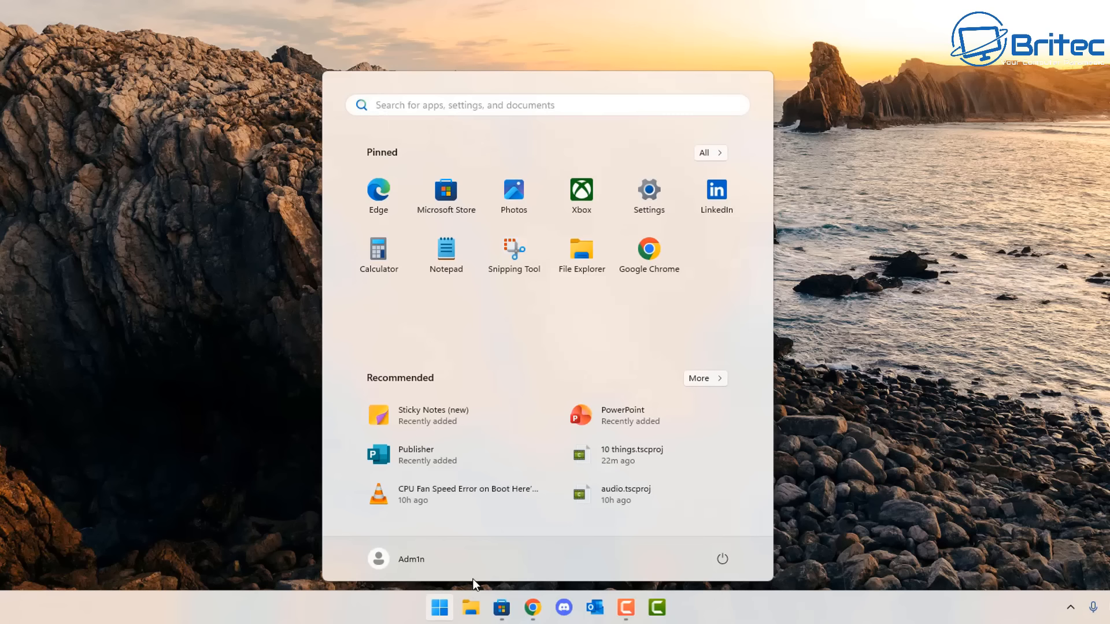
pyautogui.rightClick(487, 342)
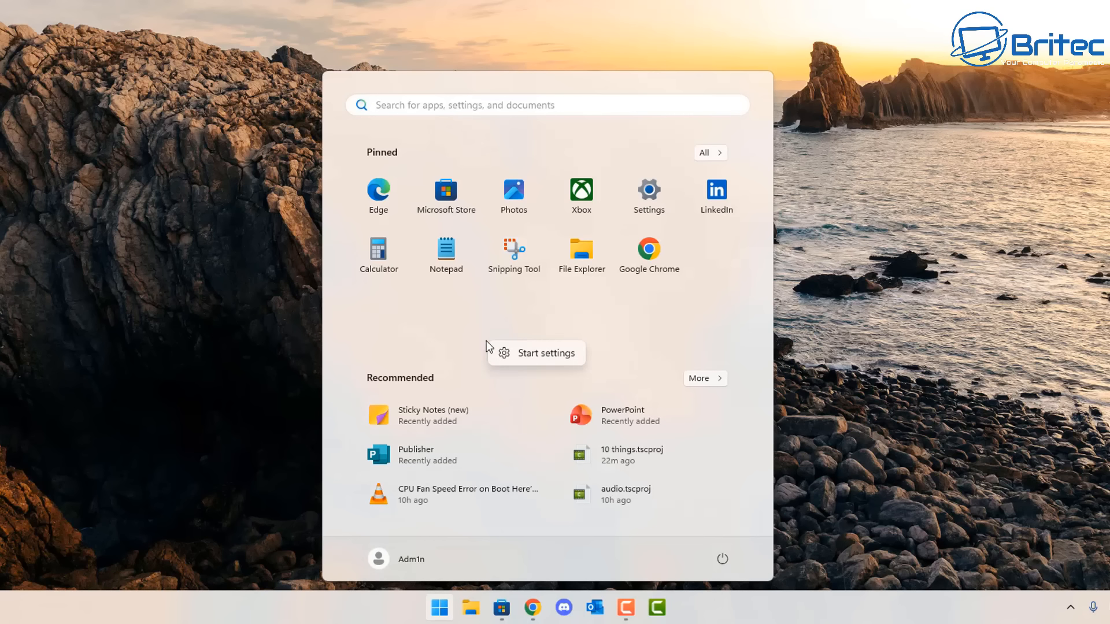
pyautogui.click(558, 356)
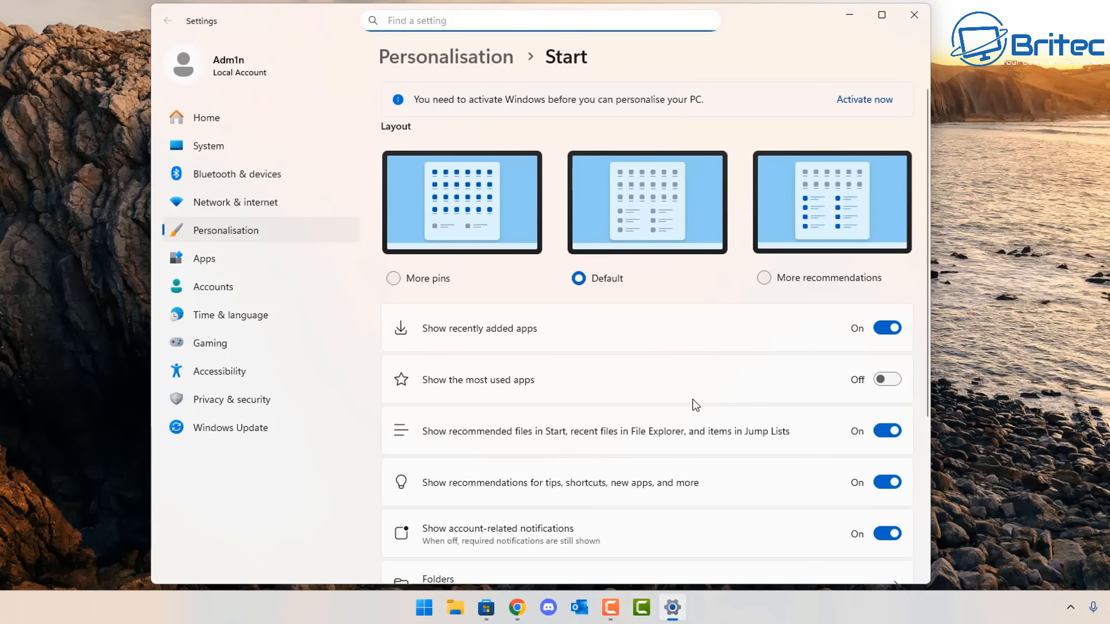
pyautogui.click(396, 279)
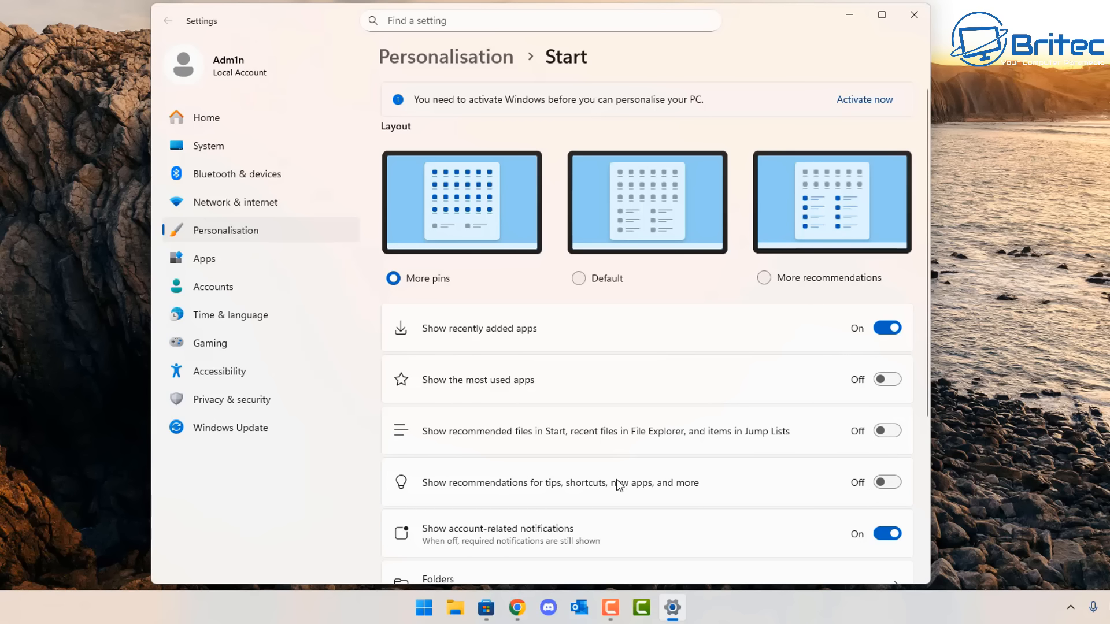
pyautogui.scroll(-4, 870, 499)
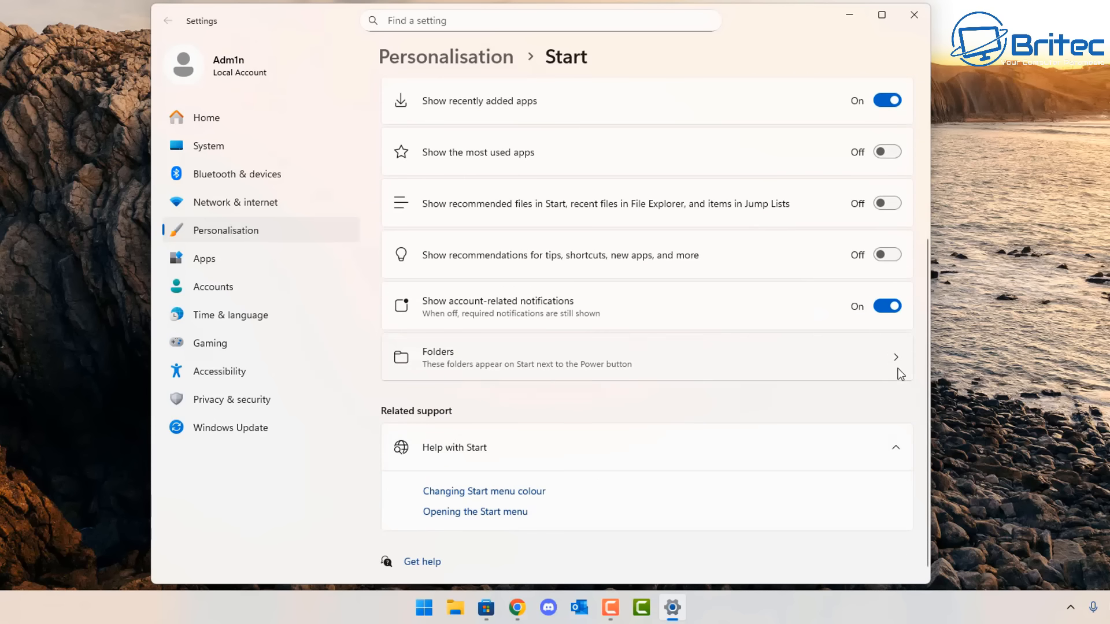
pyautogui.click(885, 307)
# Show the Settings, File Explorer, Documents, Downloads, Music, Pictures, Videos and Network folders on Start next to the Power button
pyautogui.click(859, 365)
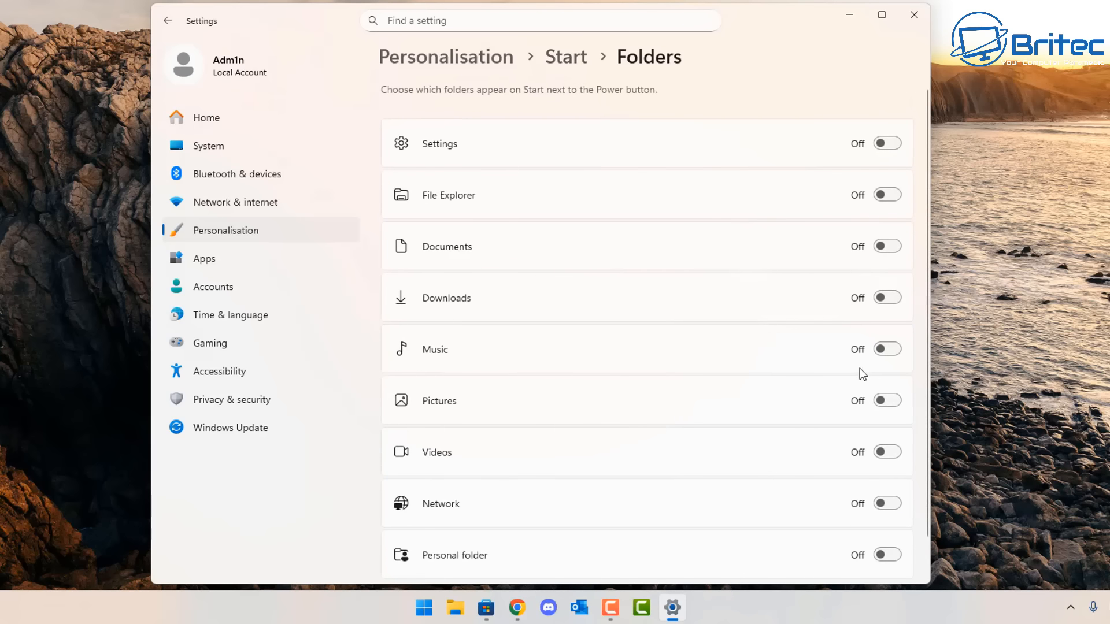
pyautogui.click(897, 147)
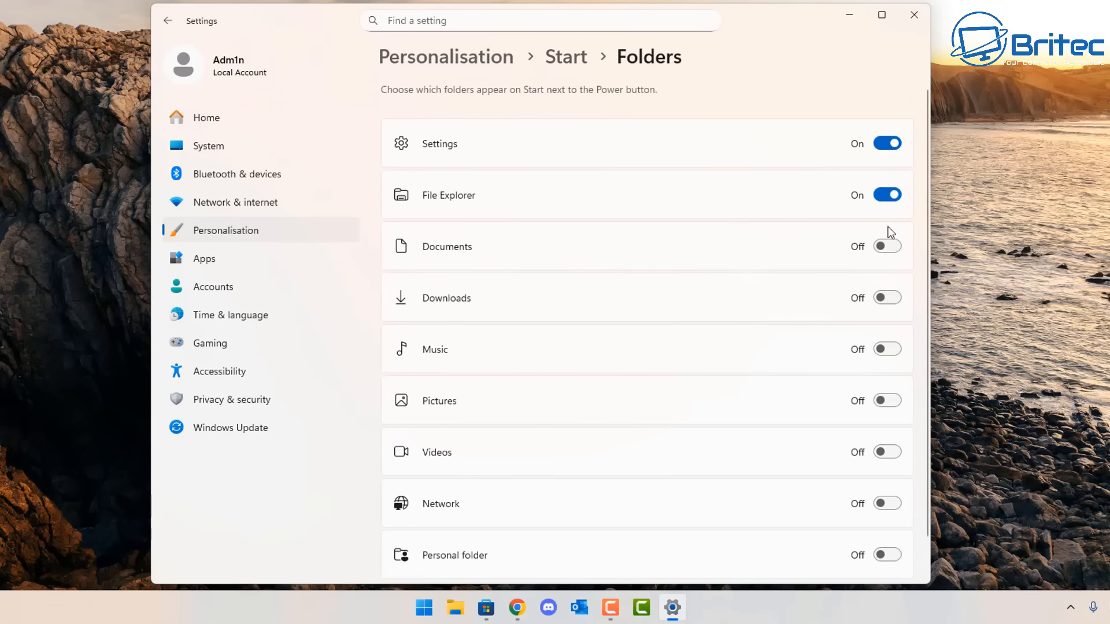
pyautogui.click(884, 296)
pyautogui.click(888, 349)
pyautogui.click(888, 401)
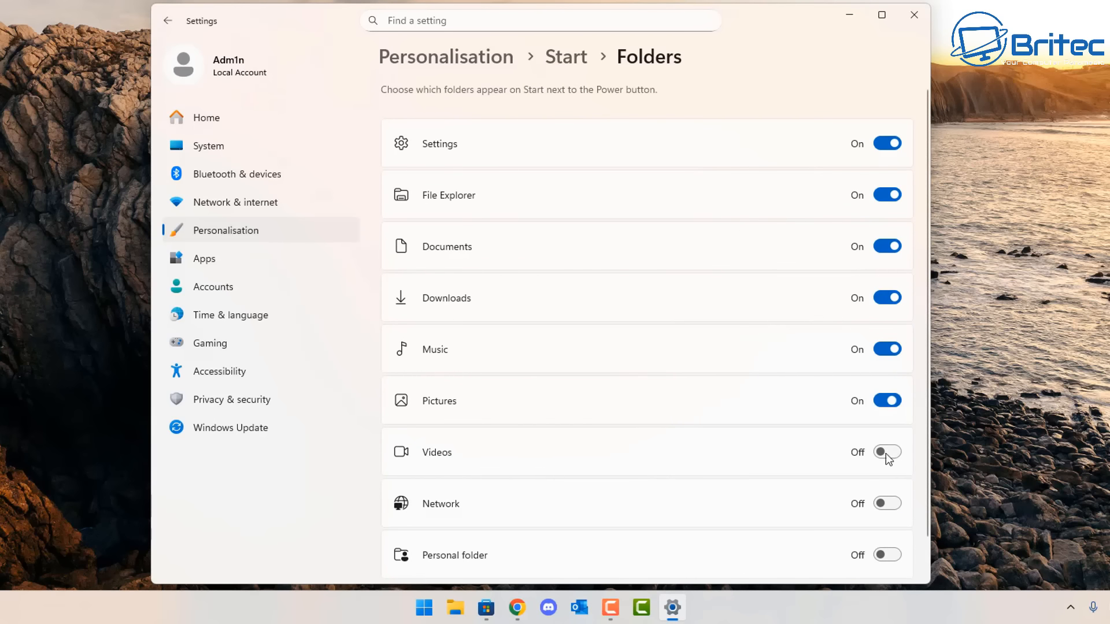
pyautogui.click(886, 452)
pyautogui.click(886, 505)
pyautogui.scroll(-1, 882, 541)
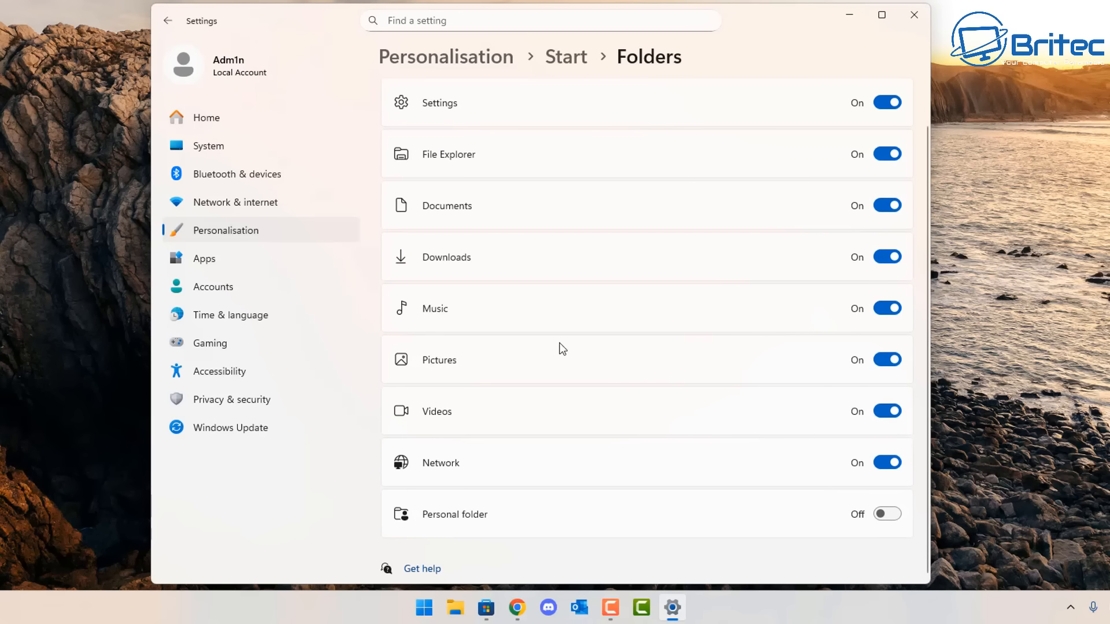
pyautogui.click(175, 20)
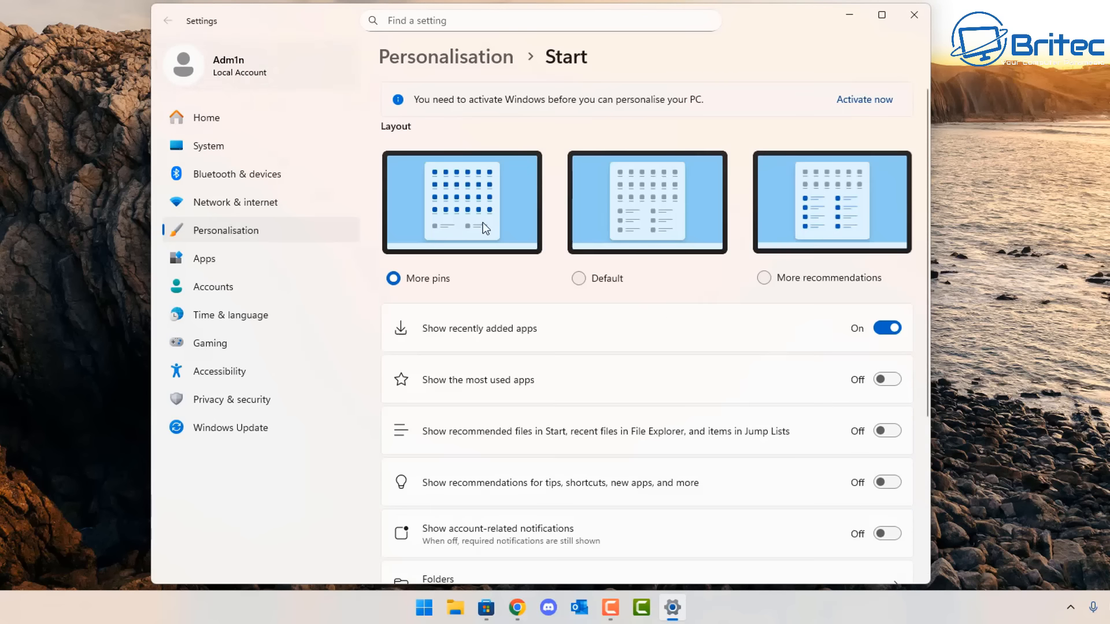
# Review the Start personalisation options, check the resulting Start menu layout and folder shortcuts, and close Settings
pyautogui.scroll(-4, 809, 468)
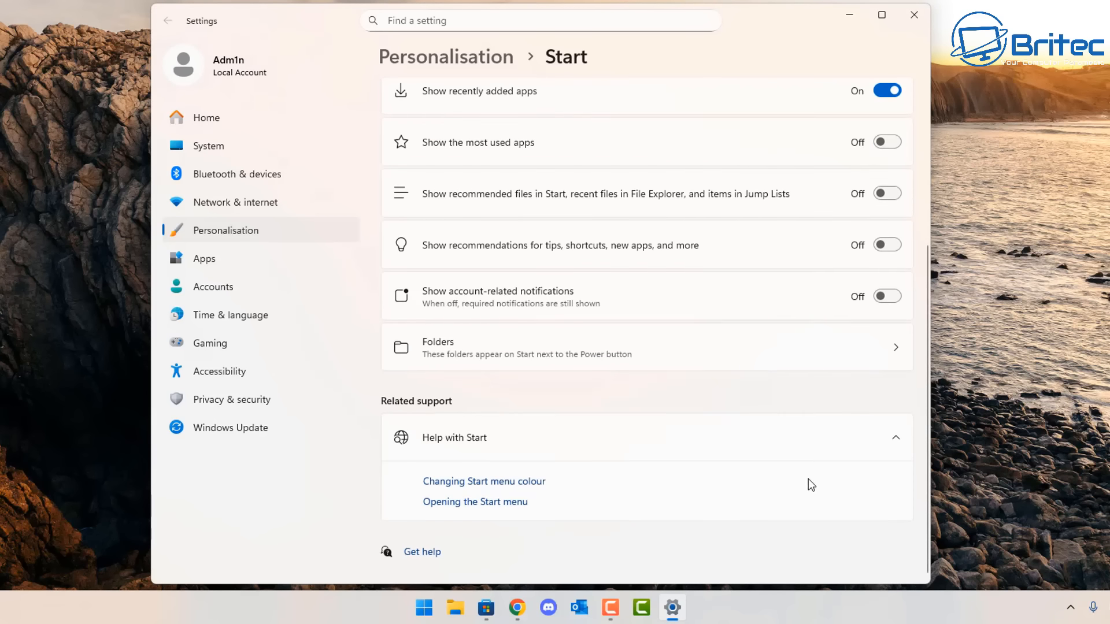
pyautogui.scroll(3, 743, 425)
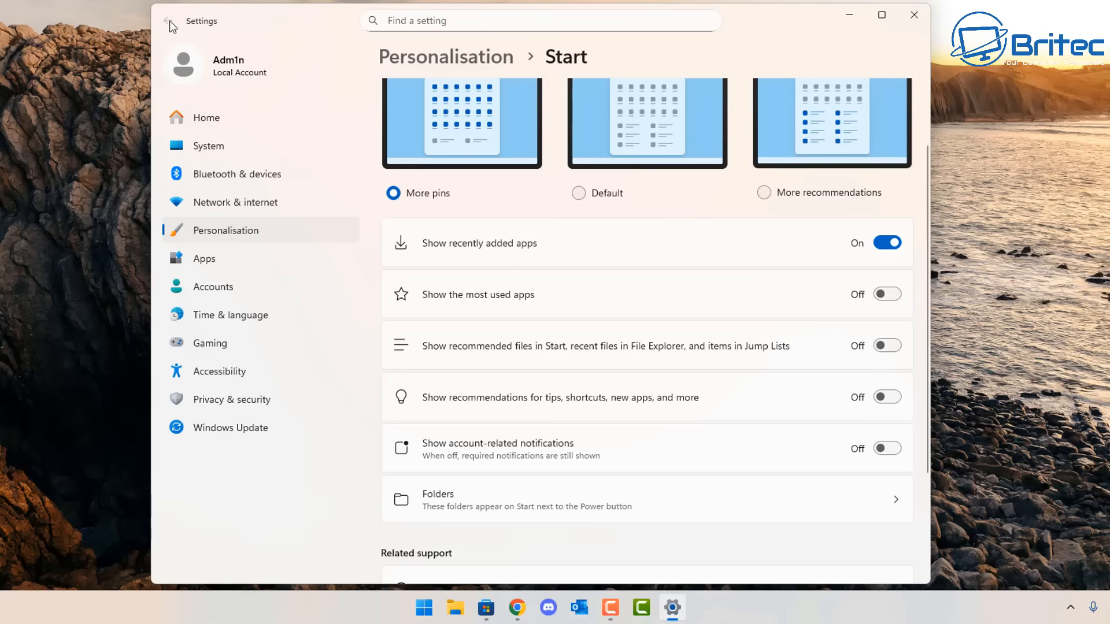
pyautogui.click(420, 611)
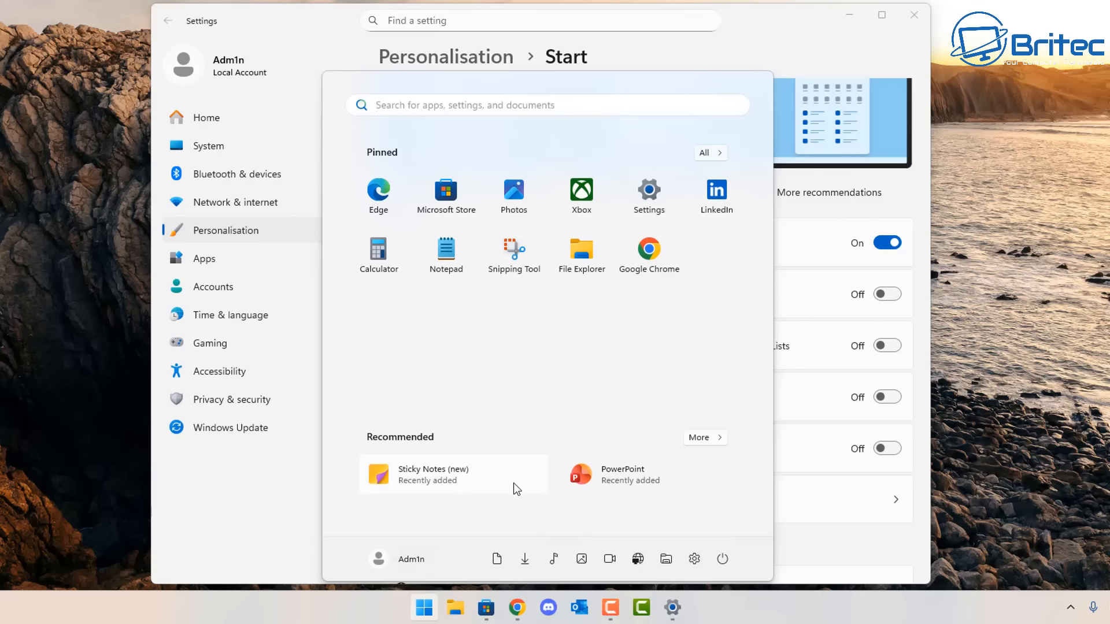
pyautogui.click(267, 470)
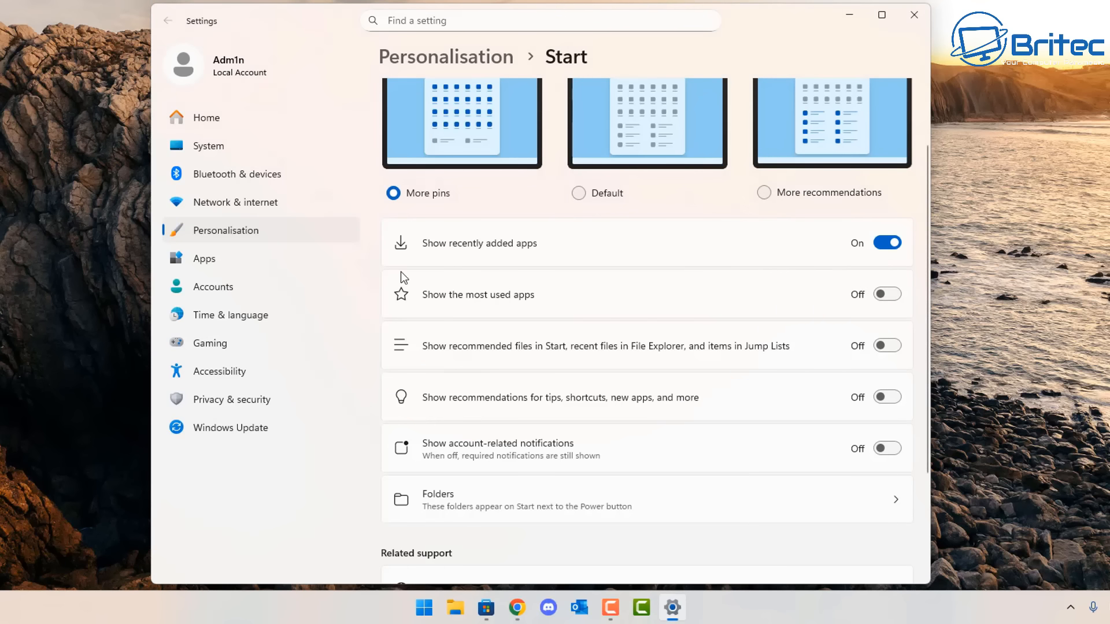
pyautogui.click(914, 15)
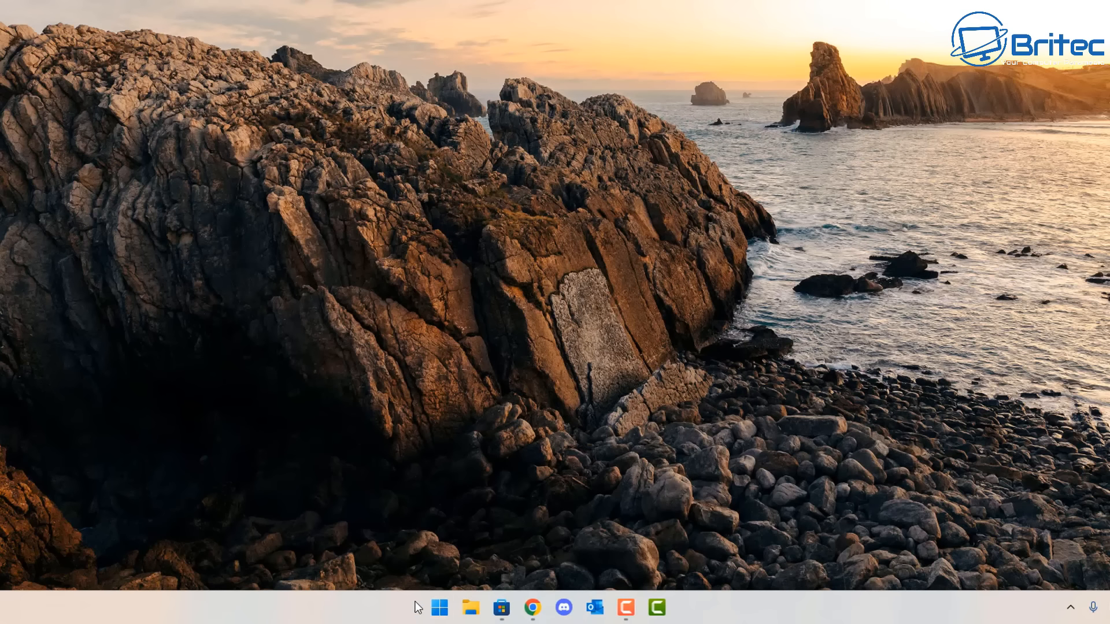
# Switch to File Explorer, open the properties of This PC and bring up the advanced system settings
pyautogui.rightClick(417, 607)
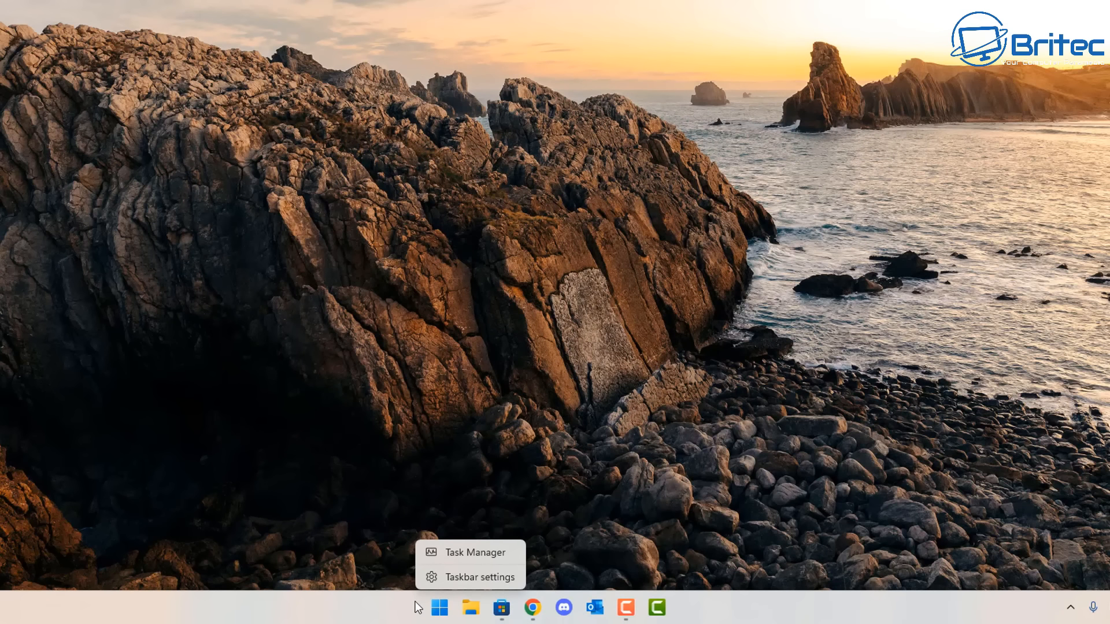
pyautogui.click(474, 617)
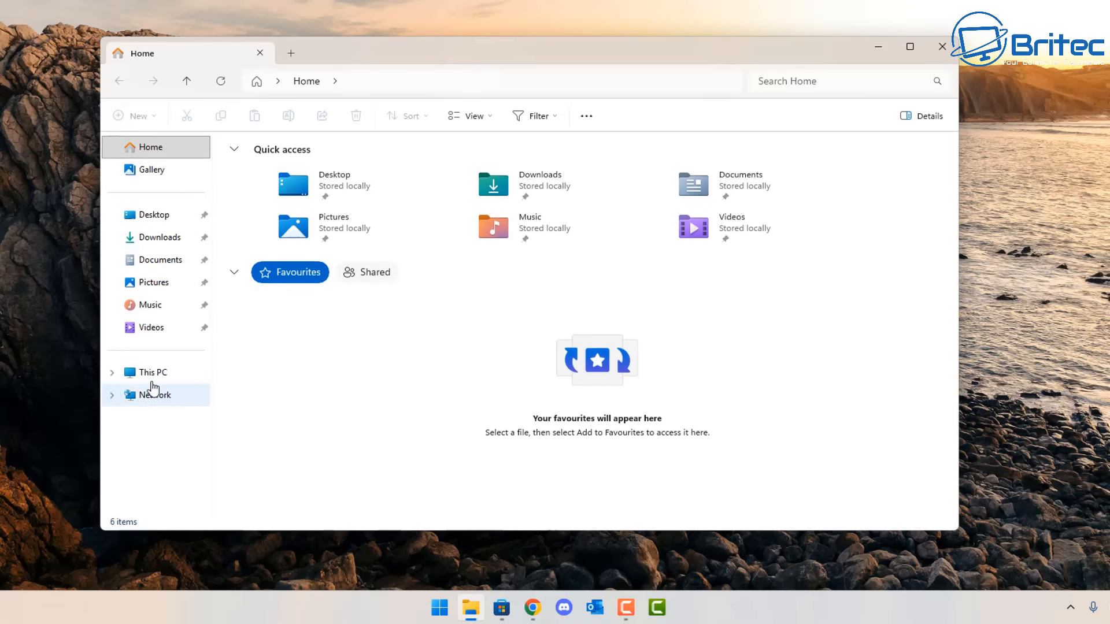
pyautogui.rightClick(151, 375)
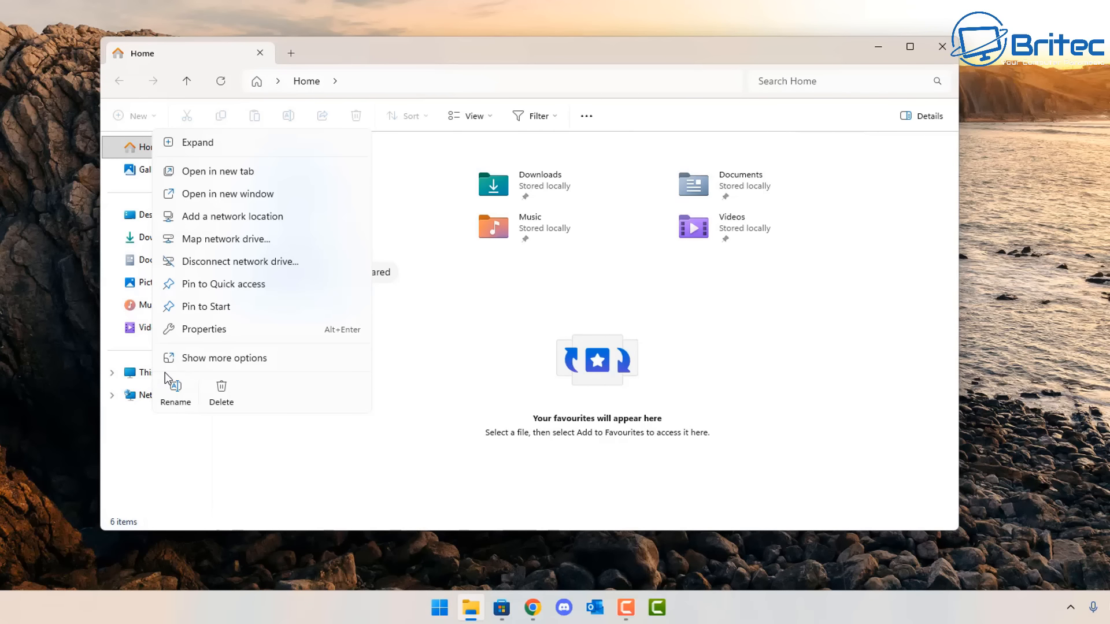
pyautogui.click(422, 414)
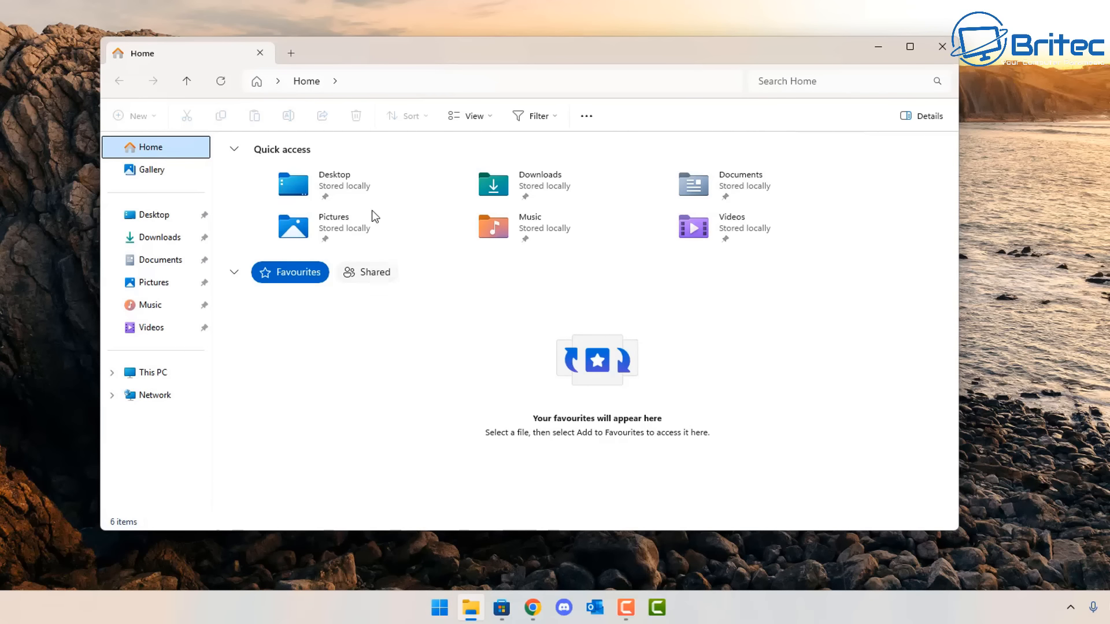
pyautogui.rightClick(151, 376)
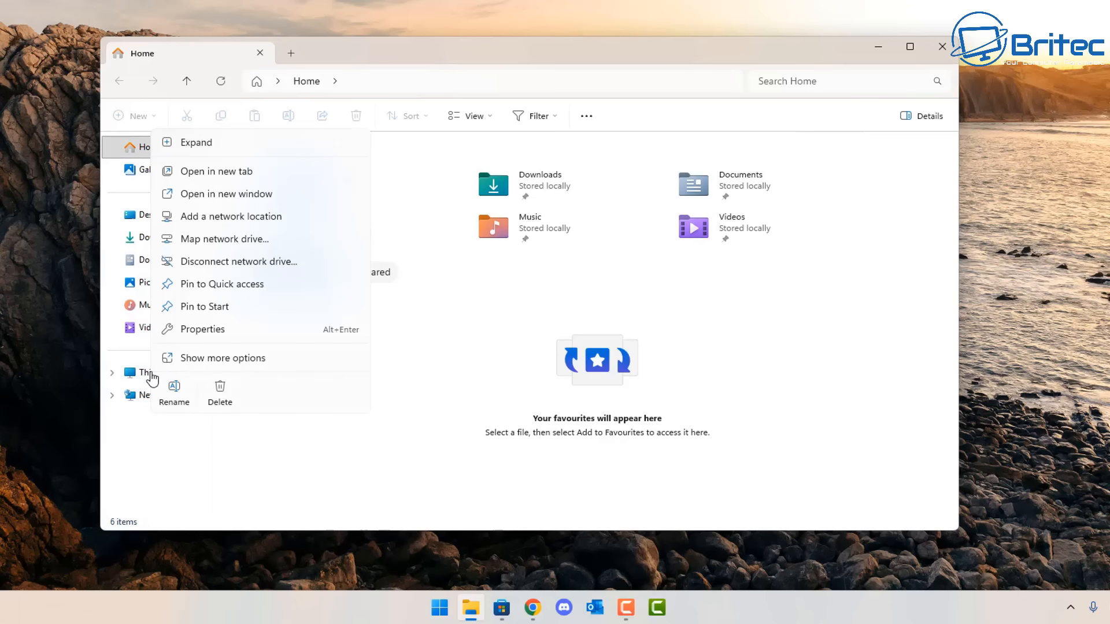
pyautogui.click(215, 329)
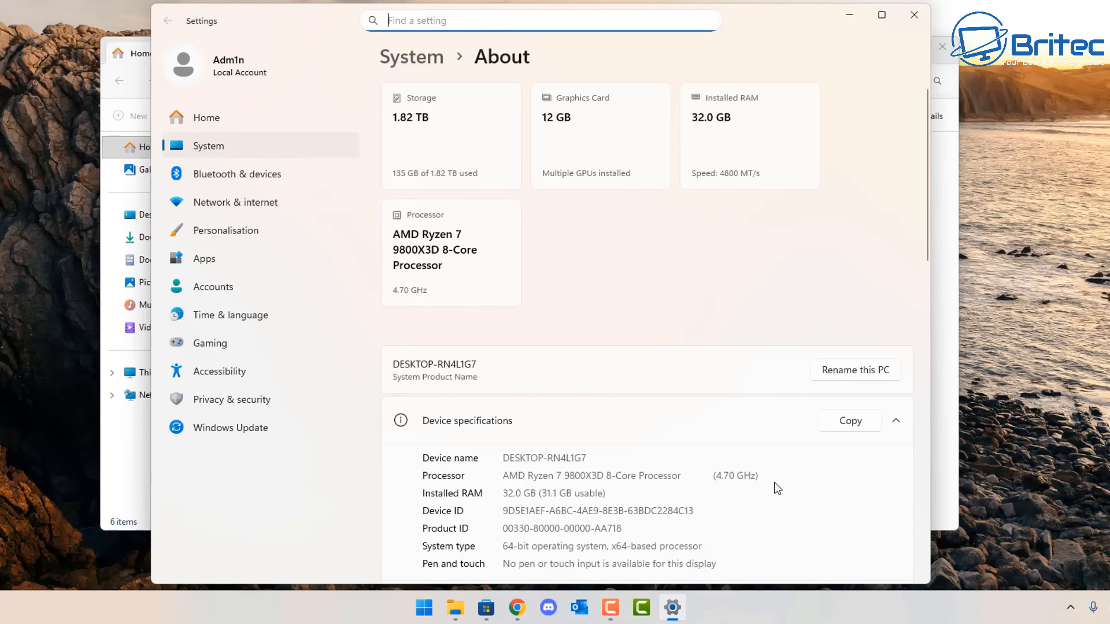
pyautogui.scroll(-4, 775, 486)
pyautogui.scroll(-4, 775, 498)
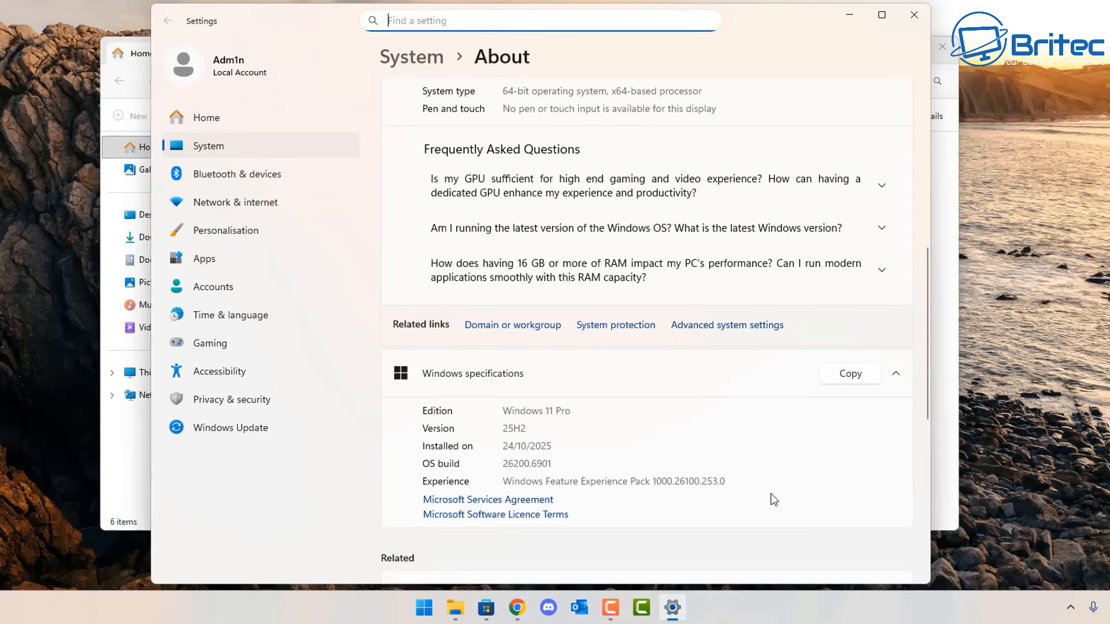
pyautogui.click(718, 328)
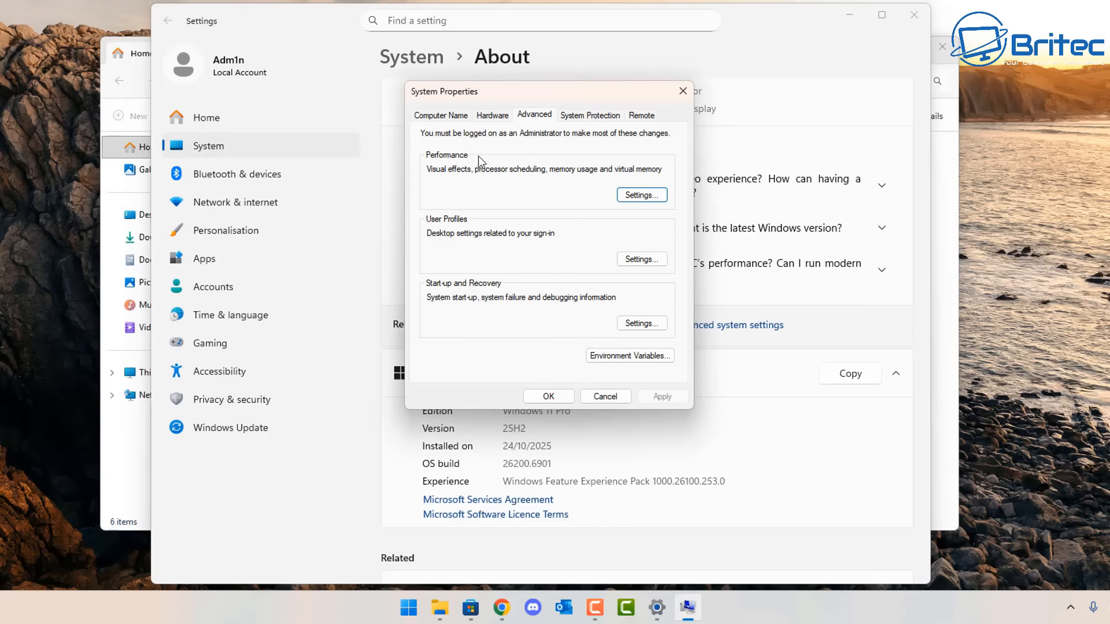
# Examine the visual effects, processor scheduling and virtual memory options in Performance Options, and close the dialog
pyautogui.click(642, 195)
pyautogui.moveTo(596, 141); pyautogui.dragTo(577, 89)
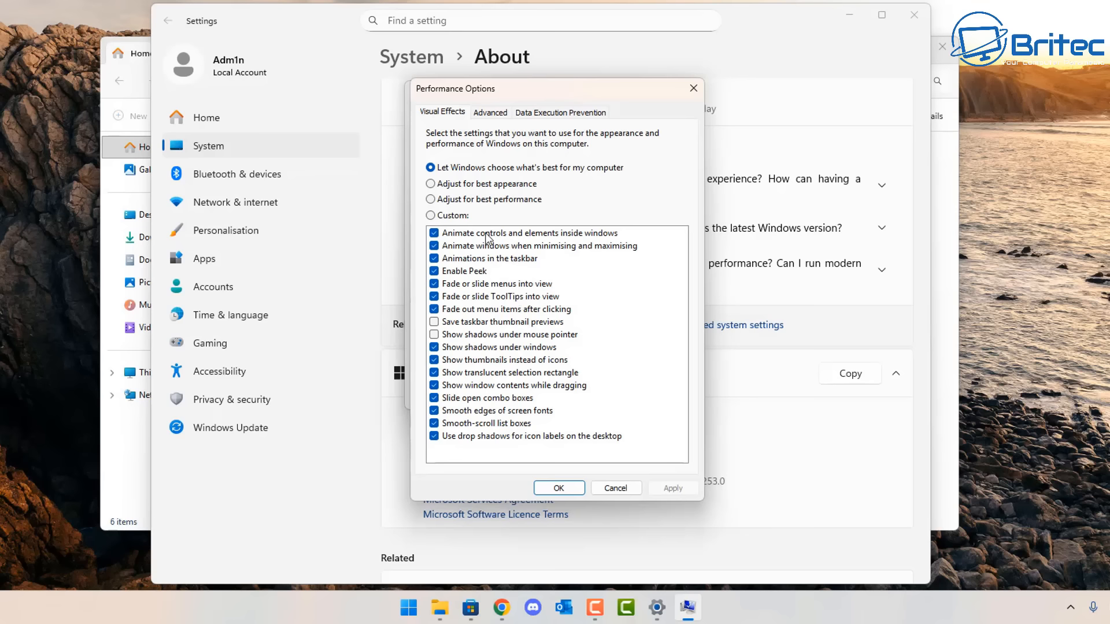
pyautogui.click(486, 113)
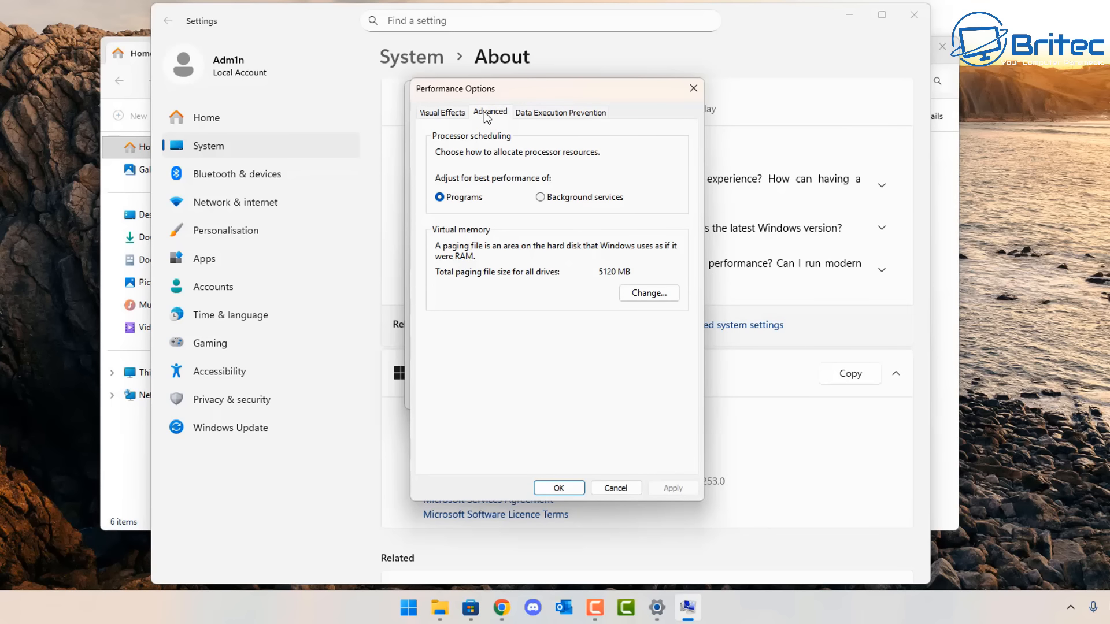
pyautogui.click(438, 112)
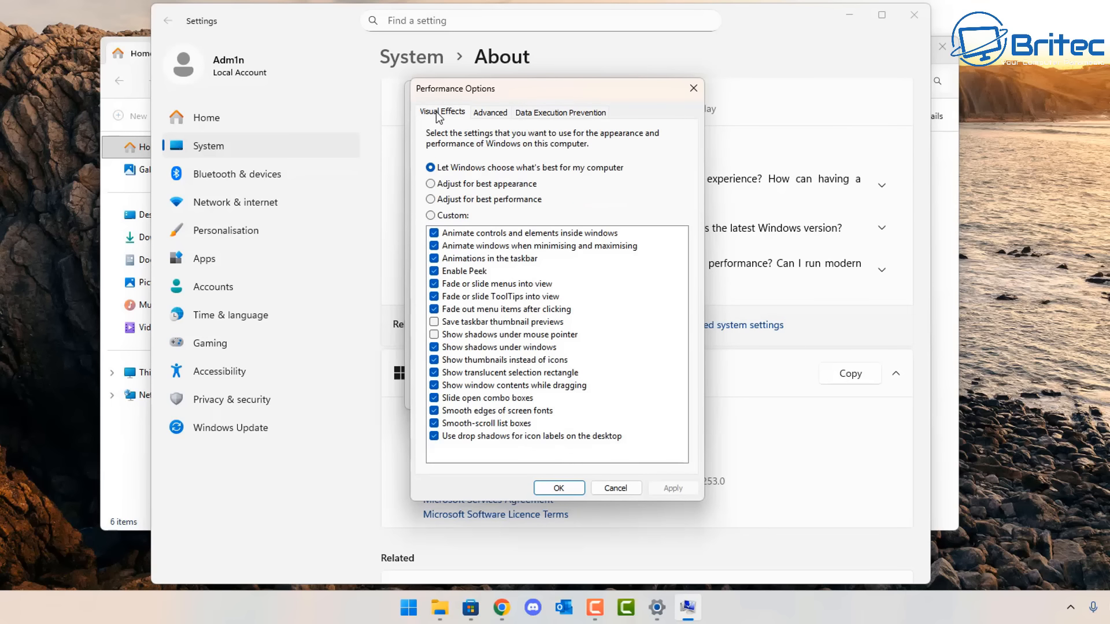
pyautogui.click(689, 91)
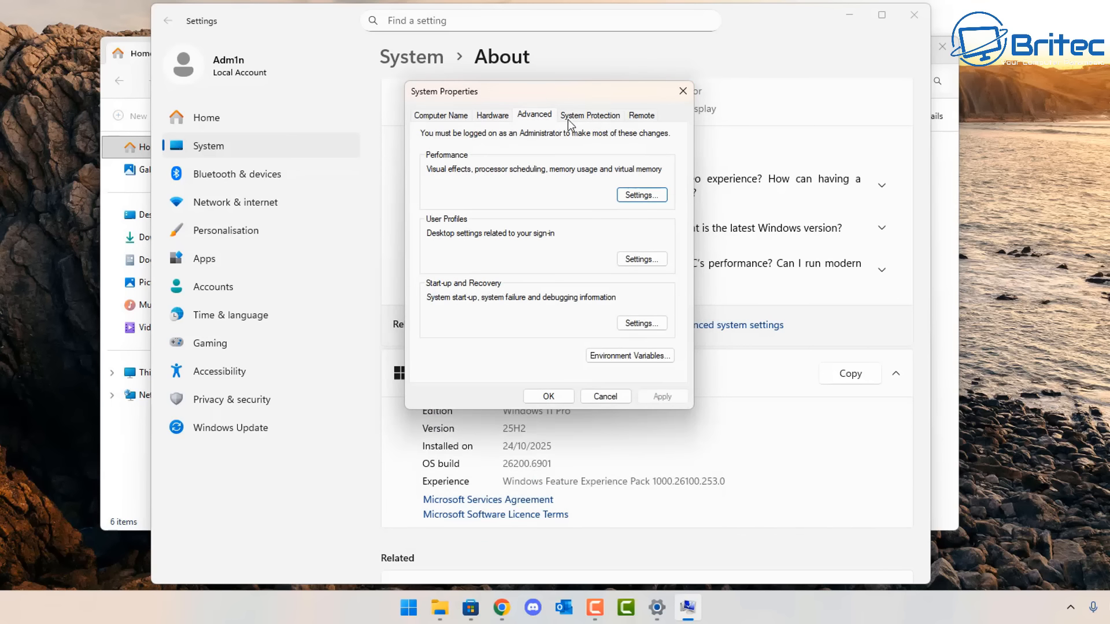
# In System Properties, disable Remote Assistance connections to this computer and apply the change
pyautogui.click(603, 116)
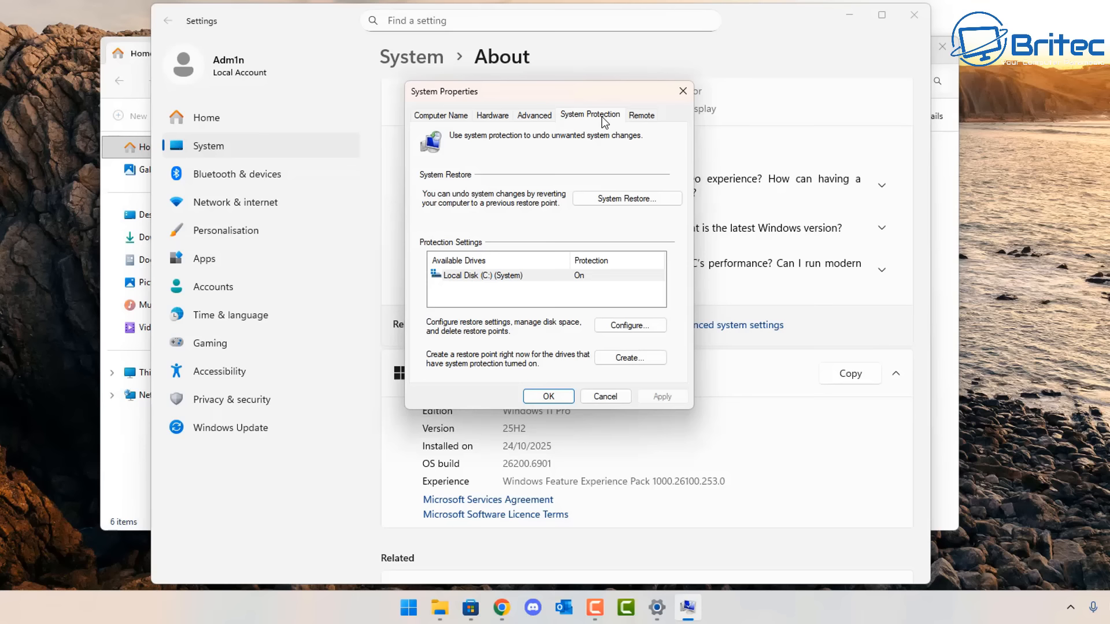
pyautogui.click(446, 116)
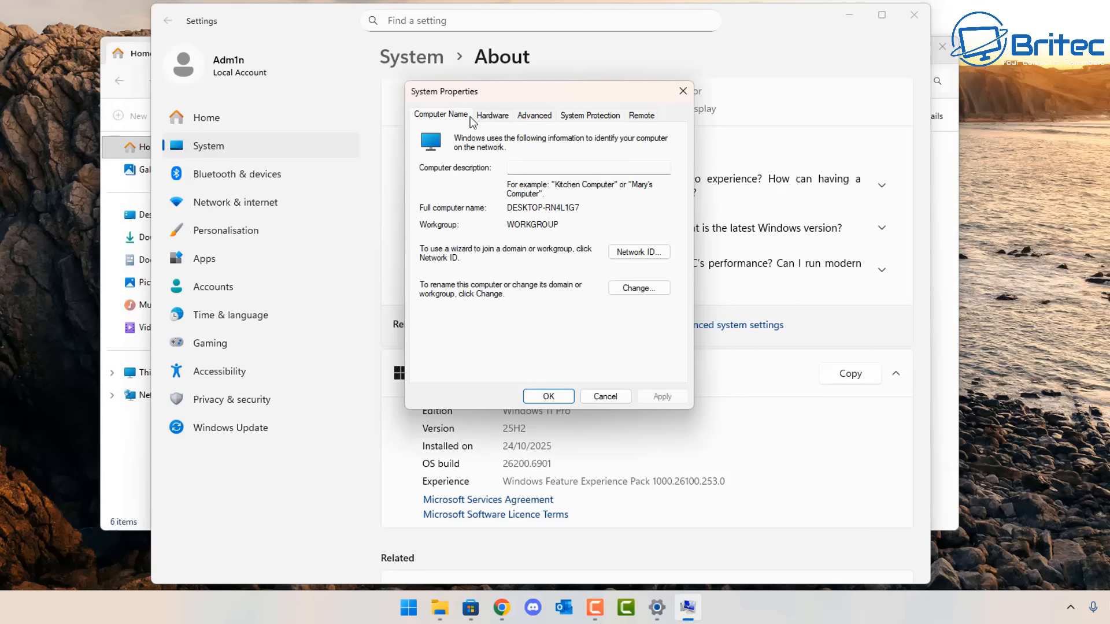
pyautogui.click(639, 118)
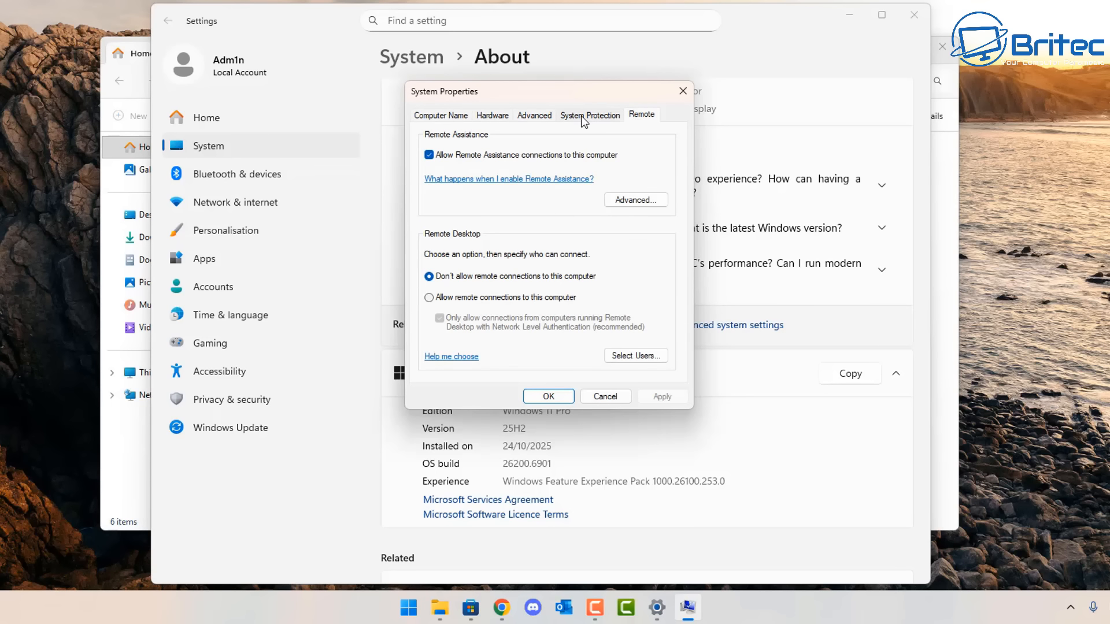
pyautogui.click(435, 157)
pyautogui.click(658, 397)
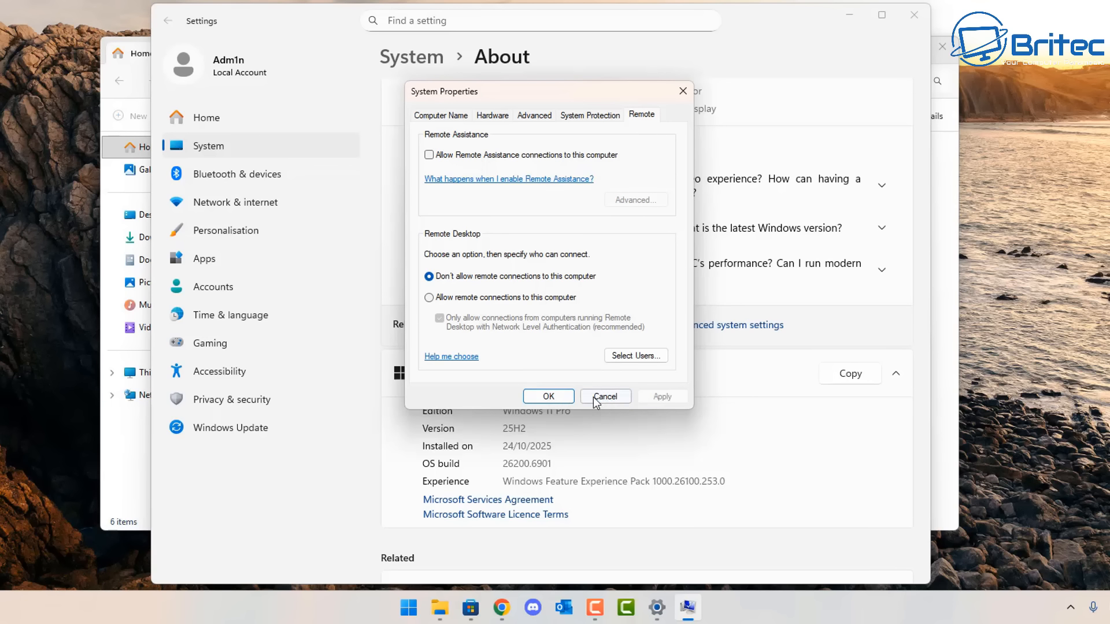
pyautogui.click(530, 394)
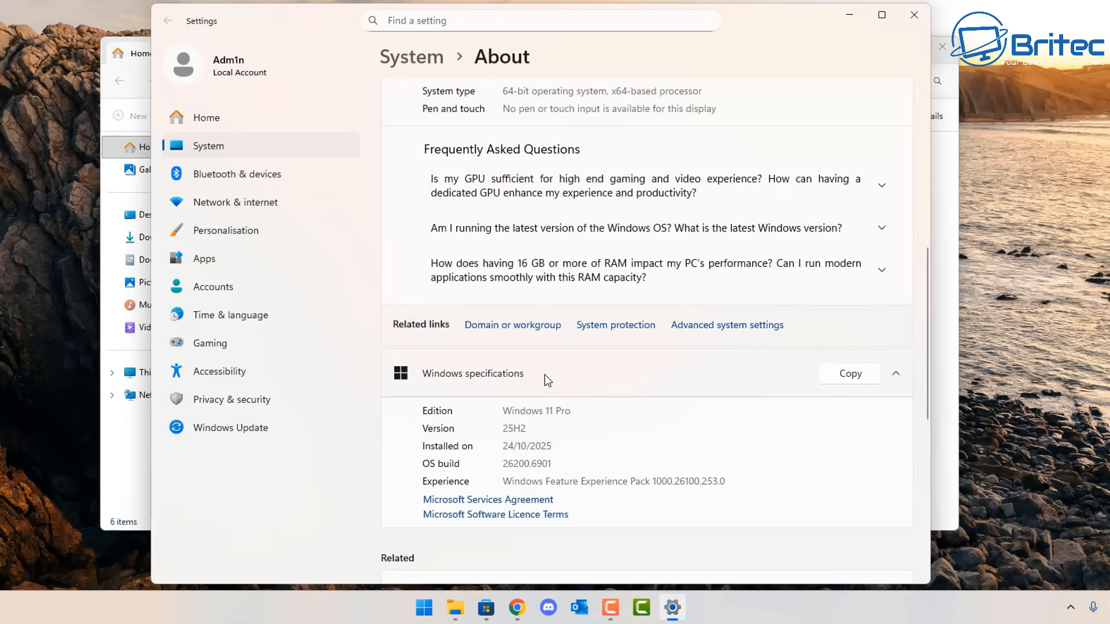
# Open the System protection settings from the About page and select the Local Disk (C:) system drive
pyautogui.click(595, 325)
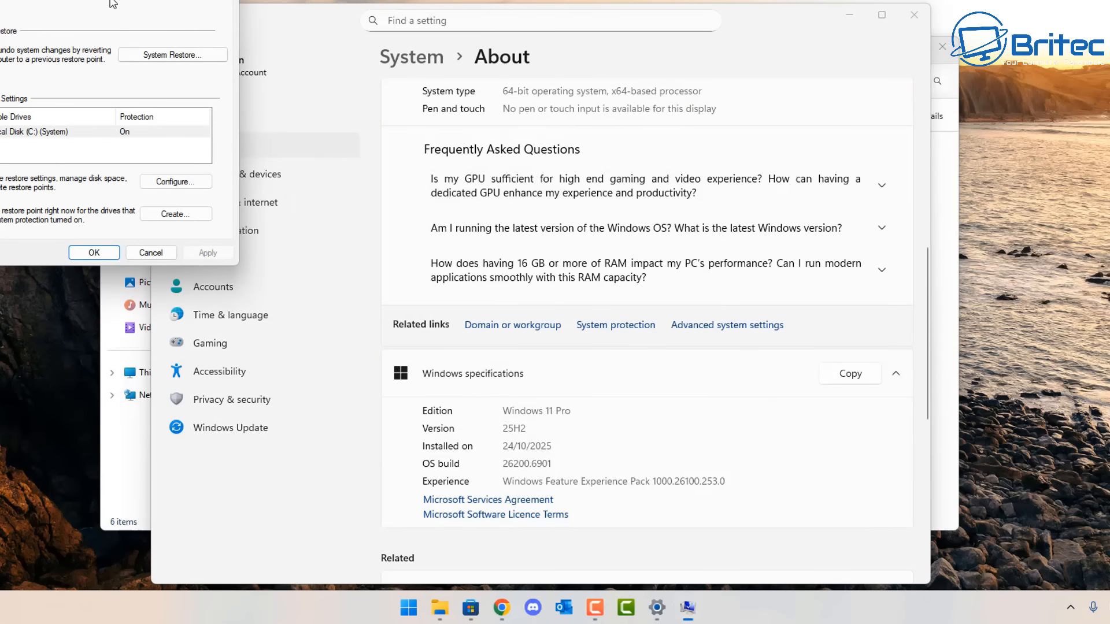
pyautogui.moveTo(112, 3); pyautogui.dragTo(564, 125)
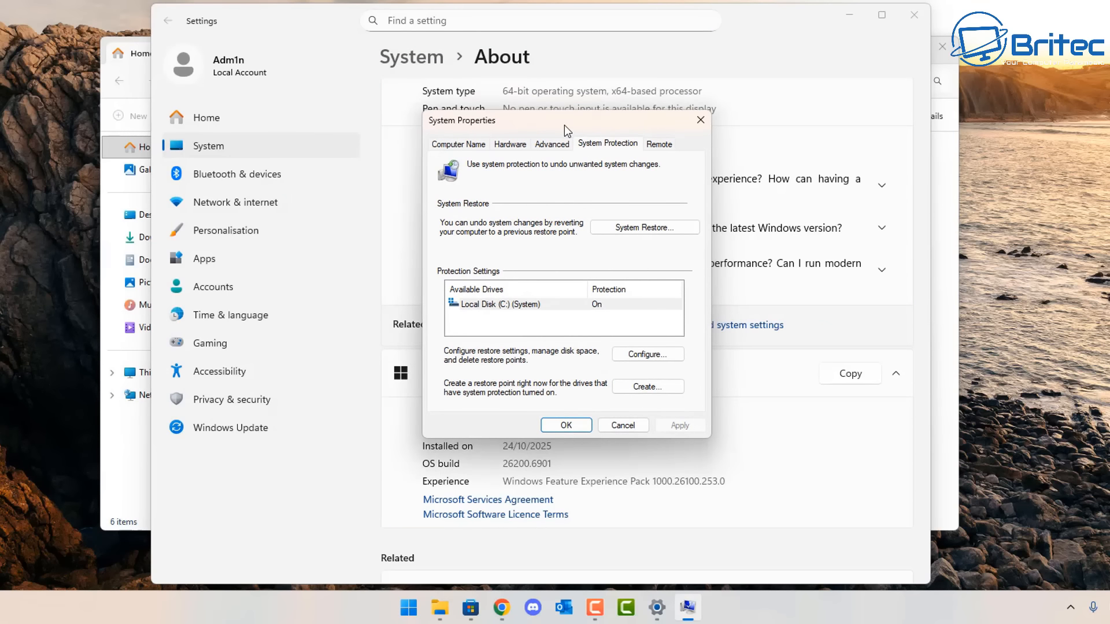
pyautogui.click(508, 307)
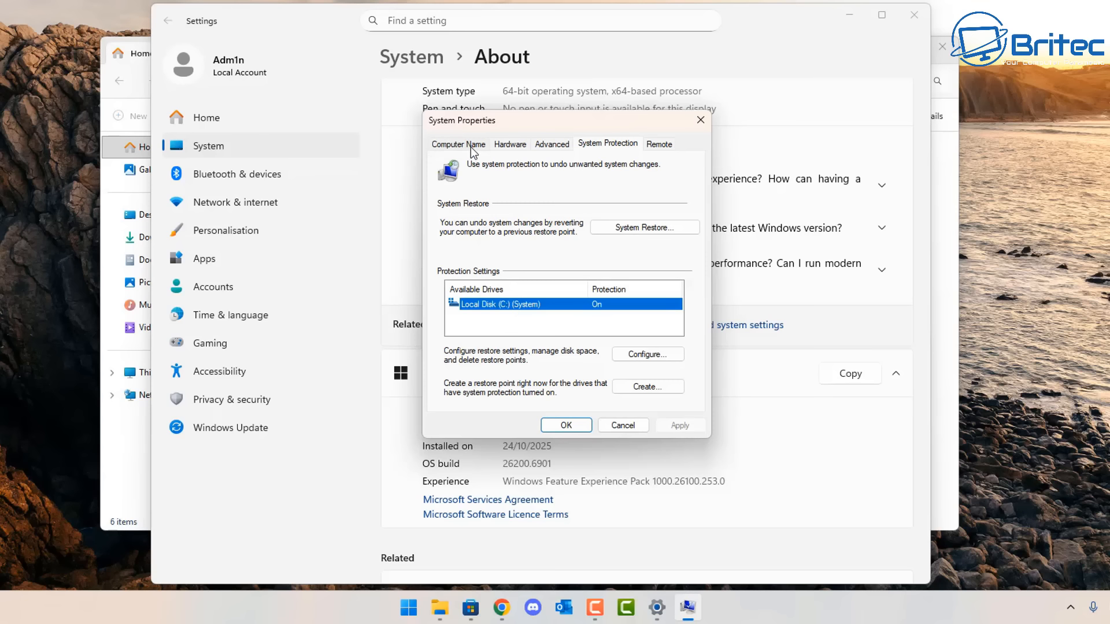
# Examine the restore settings for drive C: and the computer name details, and close System Properties and Settings
pyautogui.click(646, 354)
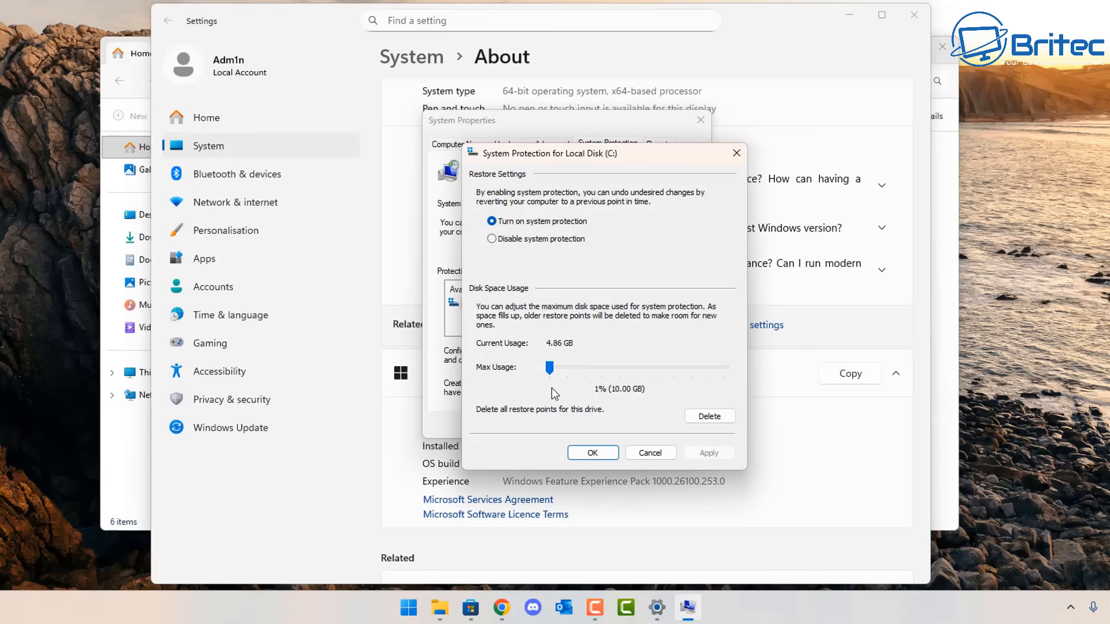
pyautogui.click(649, 453)
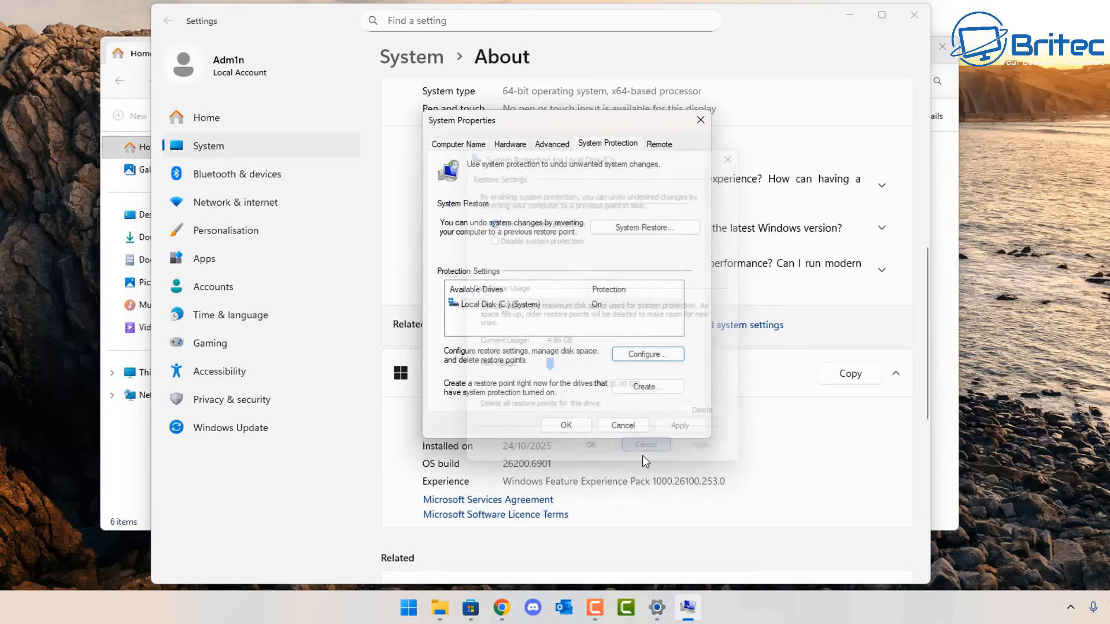
pyautogui.click(458, 147)
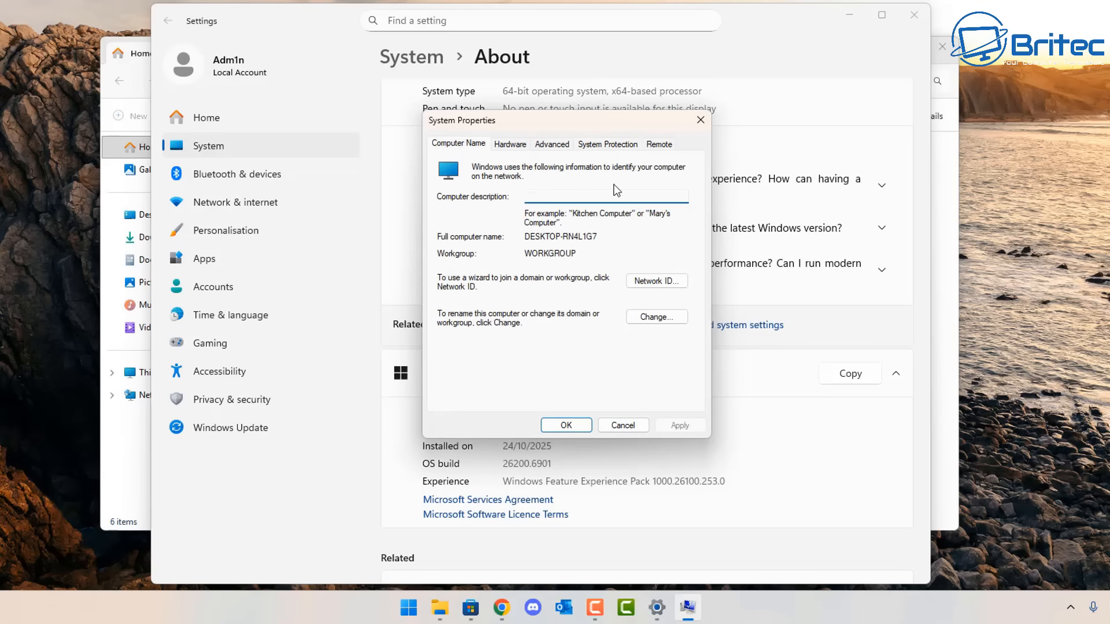
pyautogui.click(700, 122)
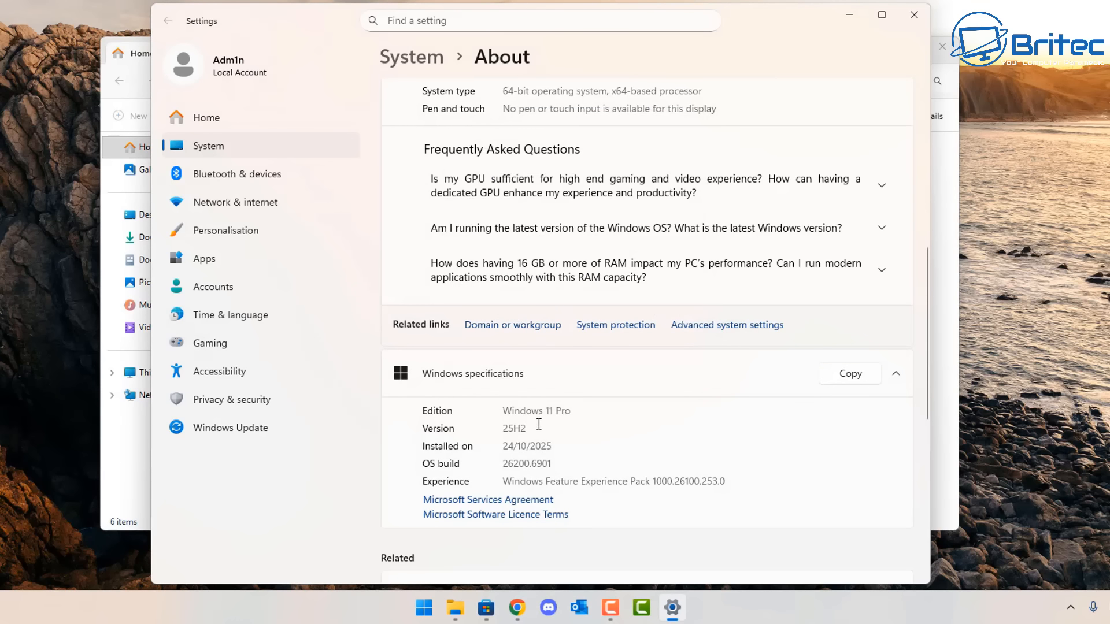
pyautogui.click(916, 19)
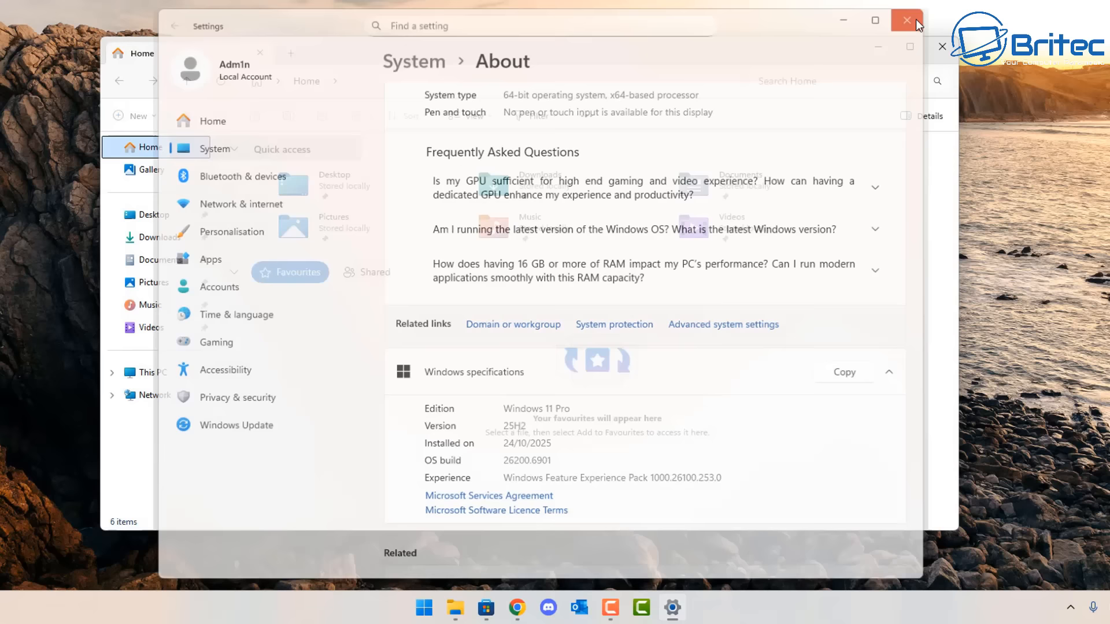
# Open the Folder Options for This PC and set File Explorer to open to This PC
pyautogui.click(136, 377)
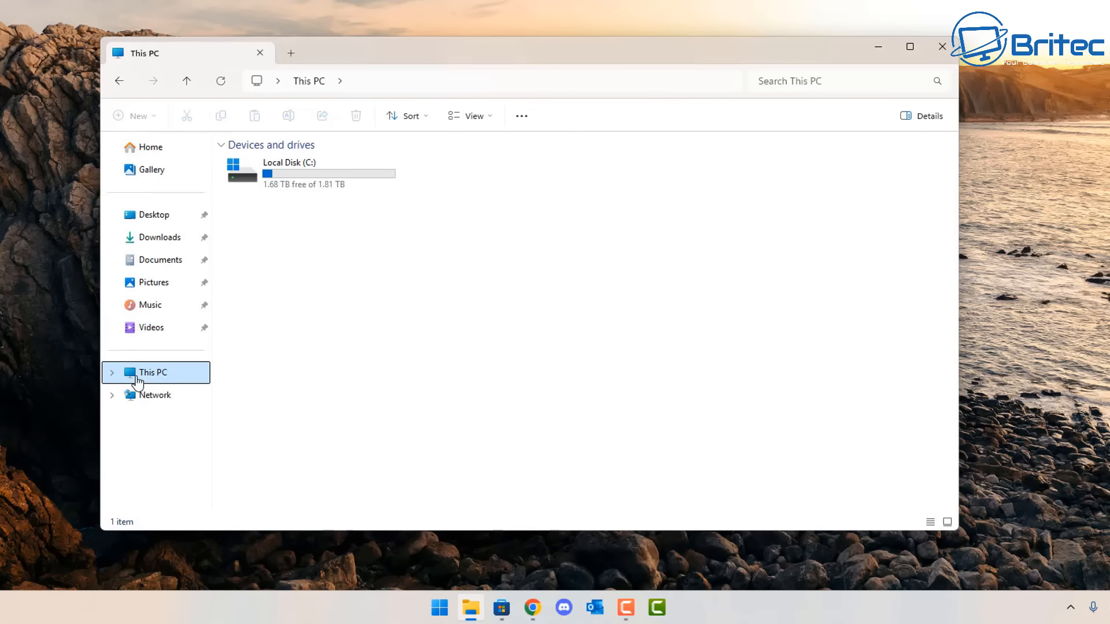
pyautogui.click(525, 119)
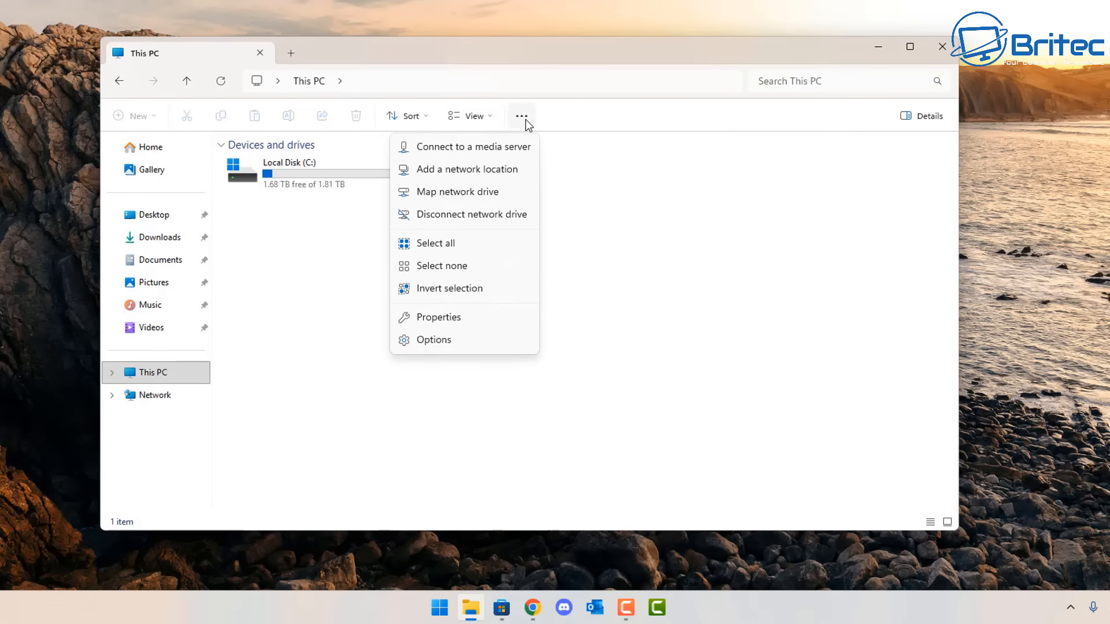
pyautogui.click(445, 340)
pyautogui.moveTo(286, 156); pyautogui.dragTo(570, 148)
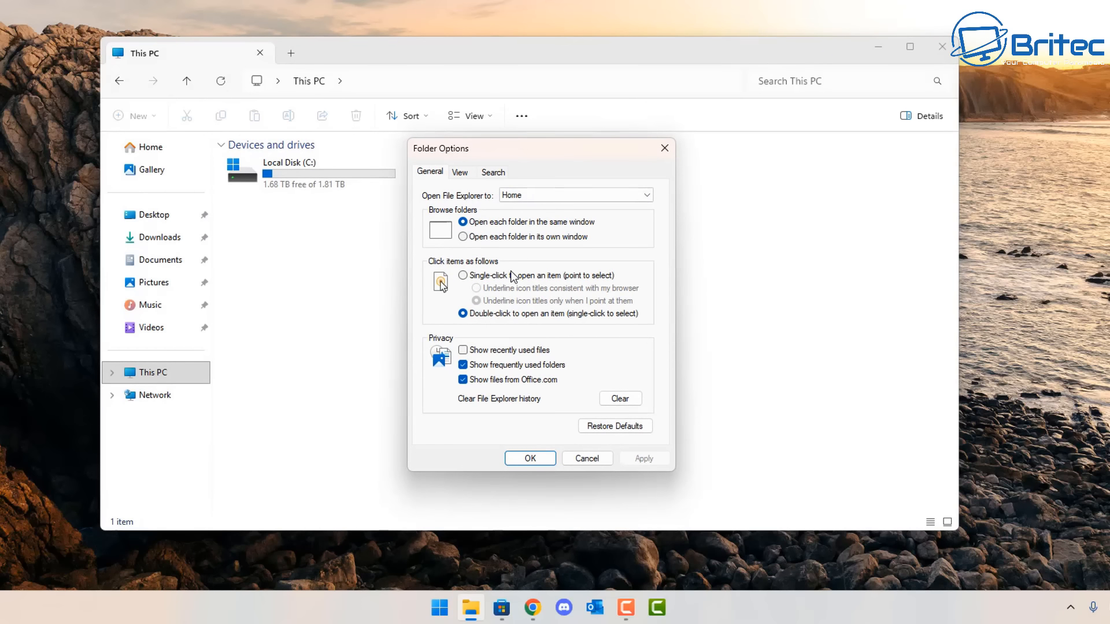
pyautogui.click(550, 196)
pyautogui.click(544, 217)
# Stop showing frequently used folders and files from Office.com, and clear the File Explorer history
pyautogui.click(462, 365)
pyautogui.click(463, 380)
pyautogui.click(617, 400)
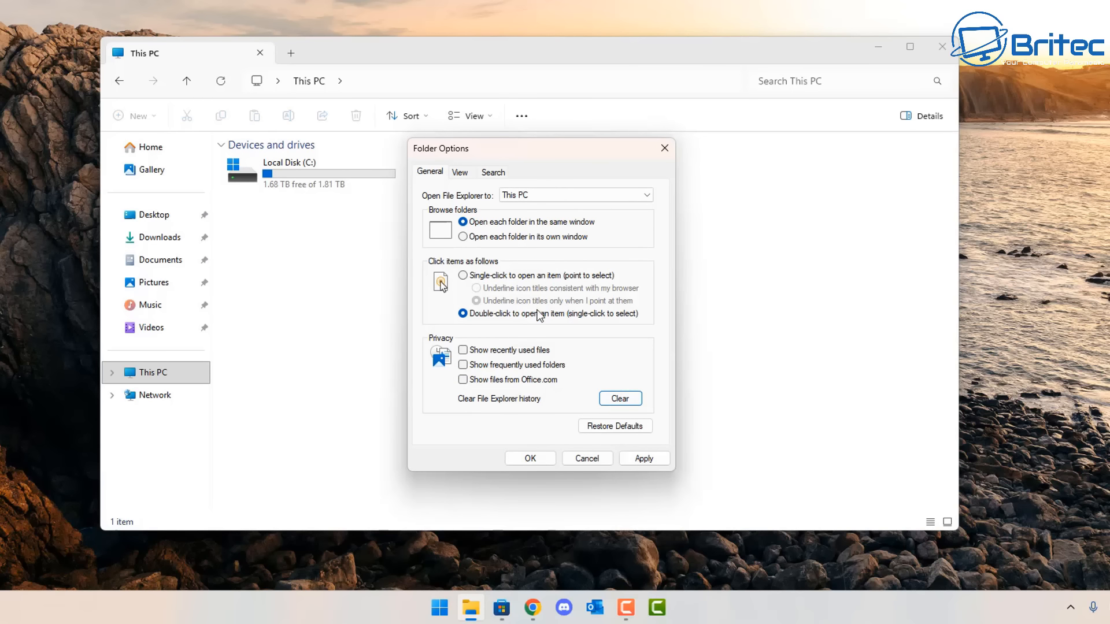
# Examine the advanced view settings for files, folders and the navigation pane, and the search options in Folder Options
pyautogui.click(461, 173)
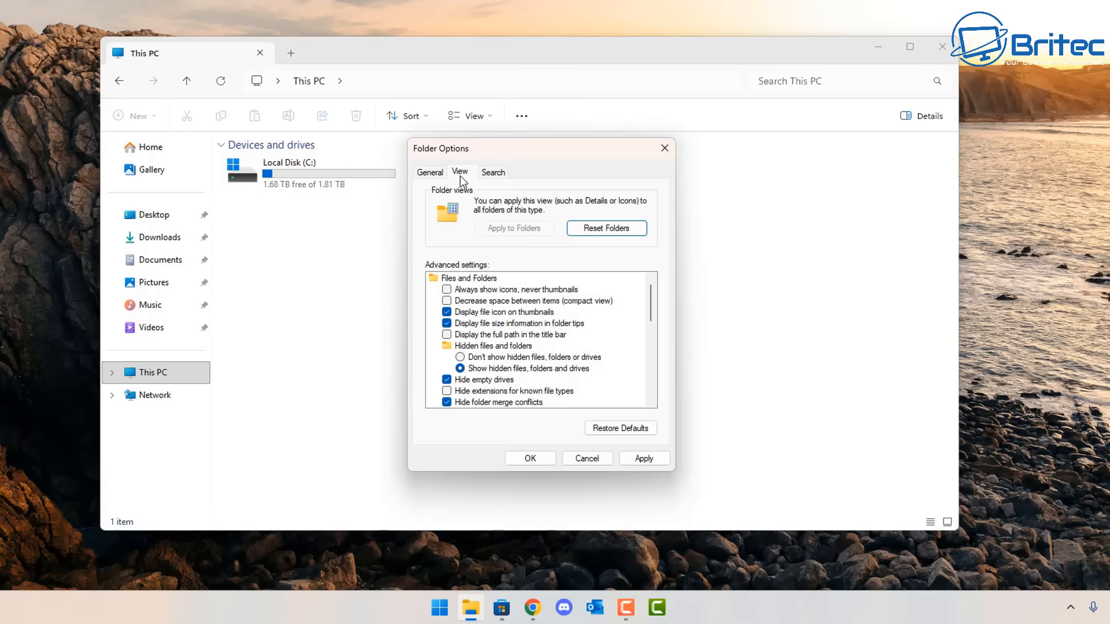
pyautogui.scroll(-2, 549, 340)
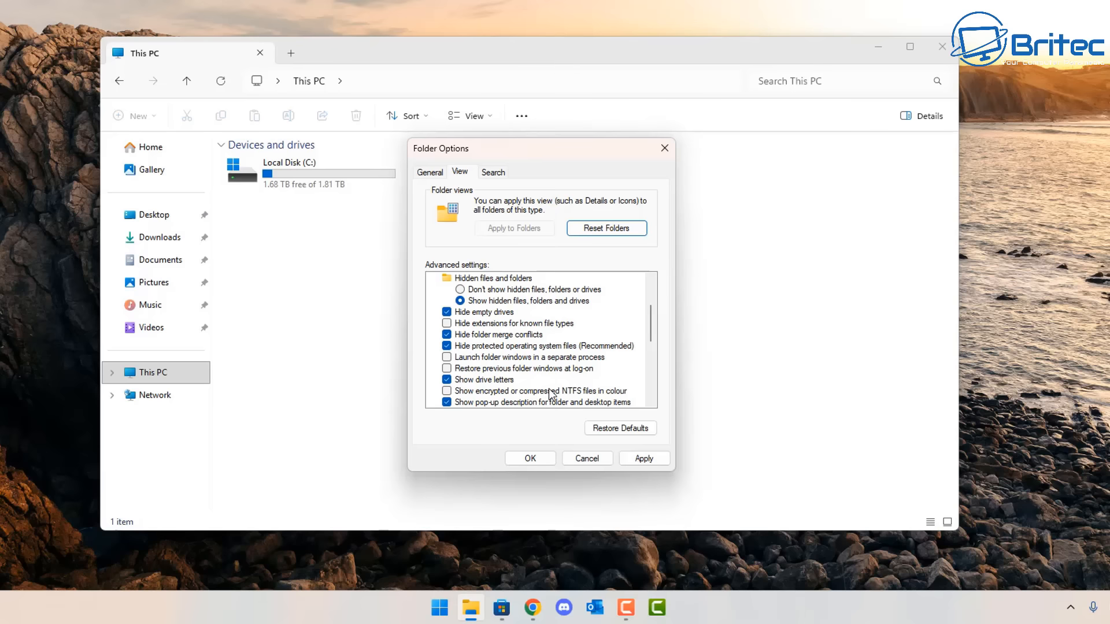
pyautogui.scroll(-1, 550, 389)
pyautogui.scroll(-2, 549, 388)
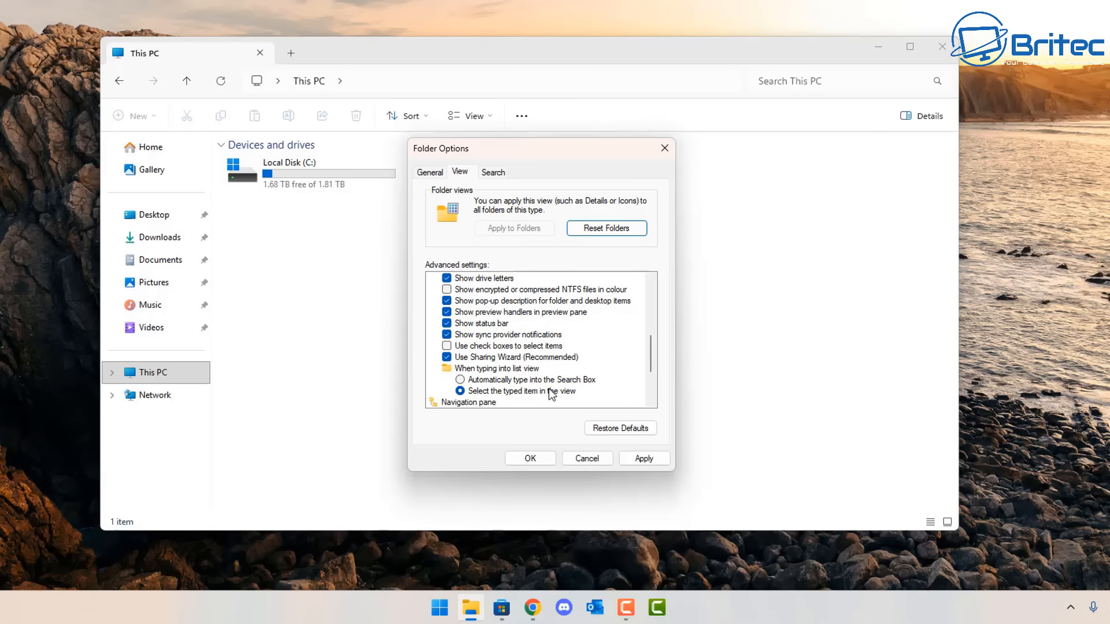
pyautogui.scroll(-3, 549, 389)
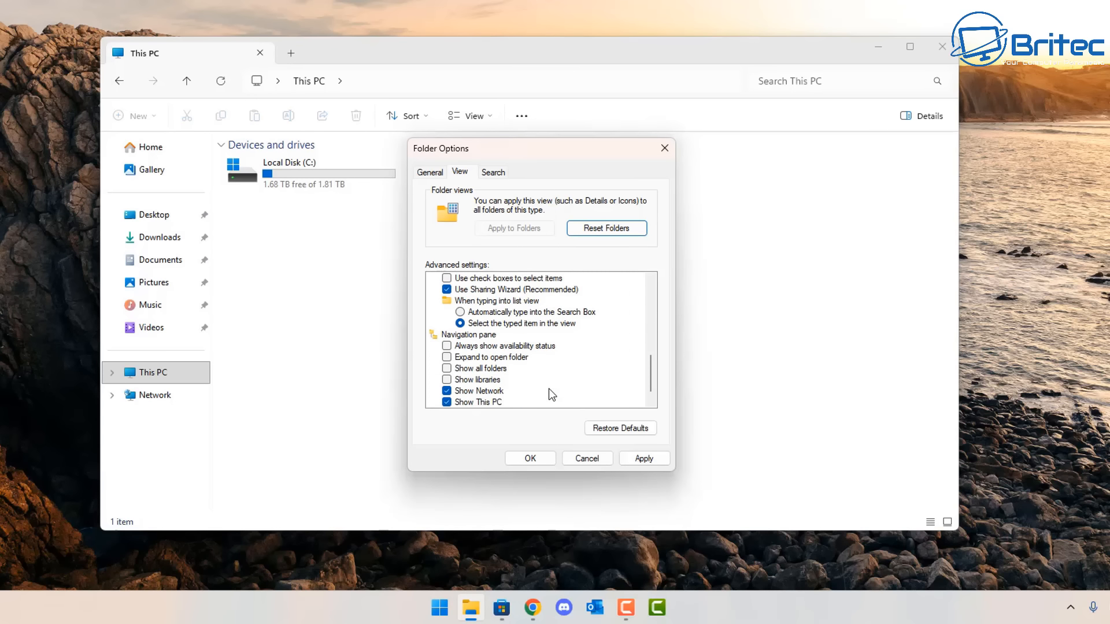
pyautogui.scroll(3, 550, 388)
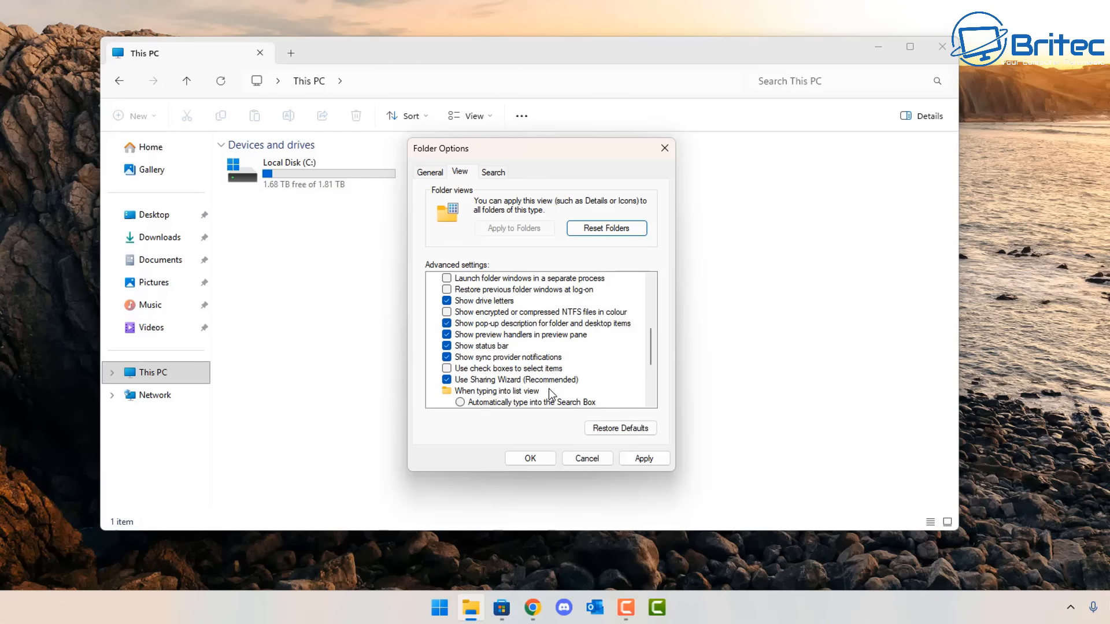
pyautogui.scroll(1, 549, 389)
pyautogui.scroll(1, 549, 393)
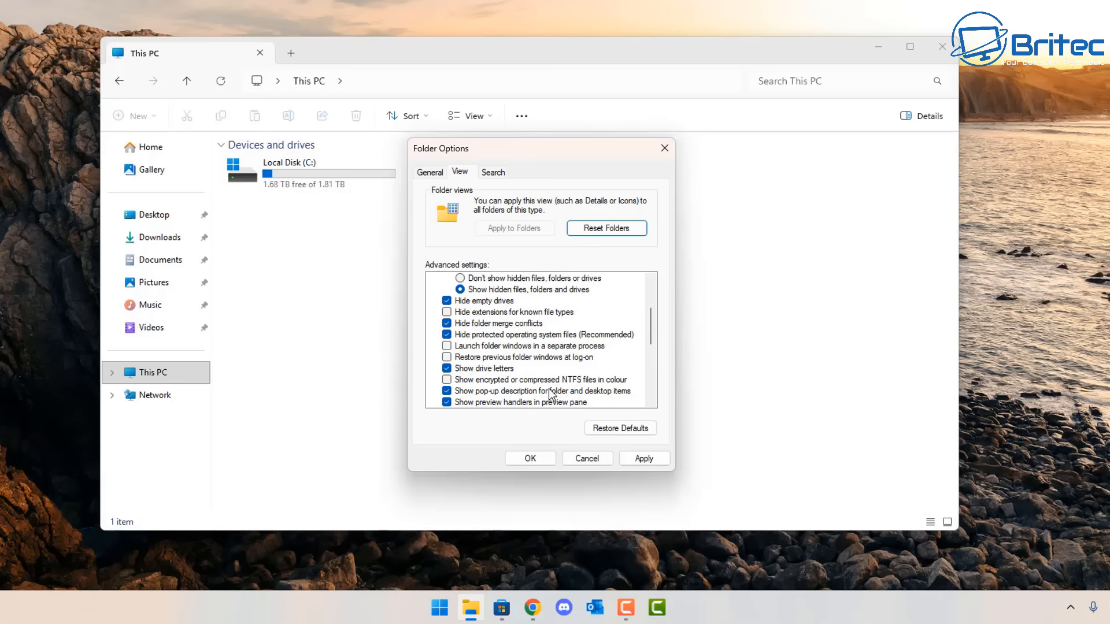
pyautogui.scroll(-1, 551, 395)
pyautogui.scroll(-2, 551, 394)
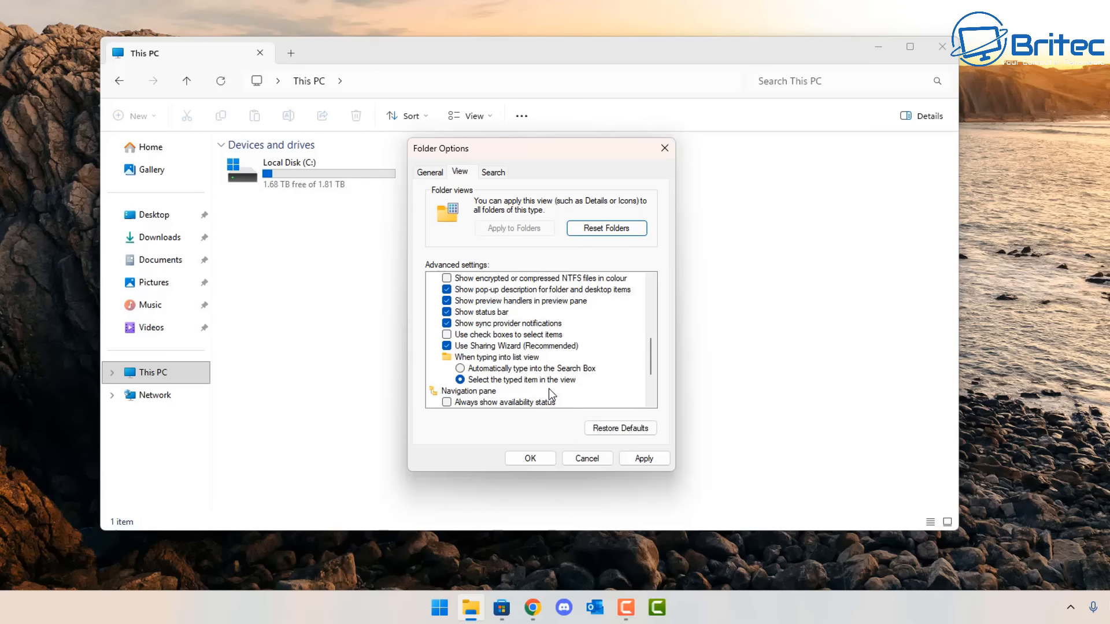
pyautogui.scroll(-1, 550, 394)
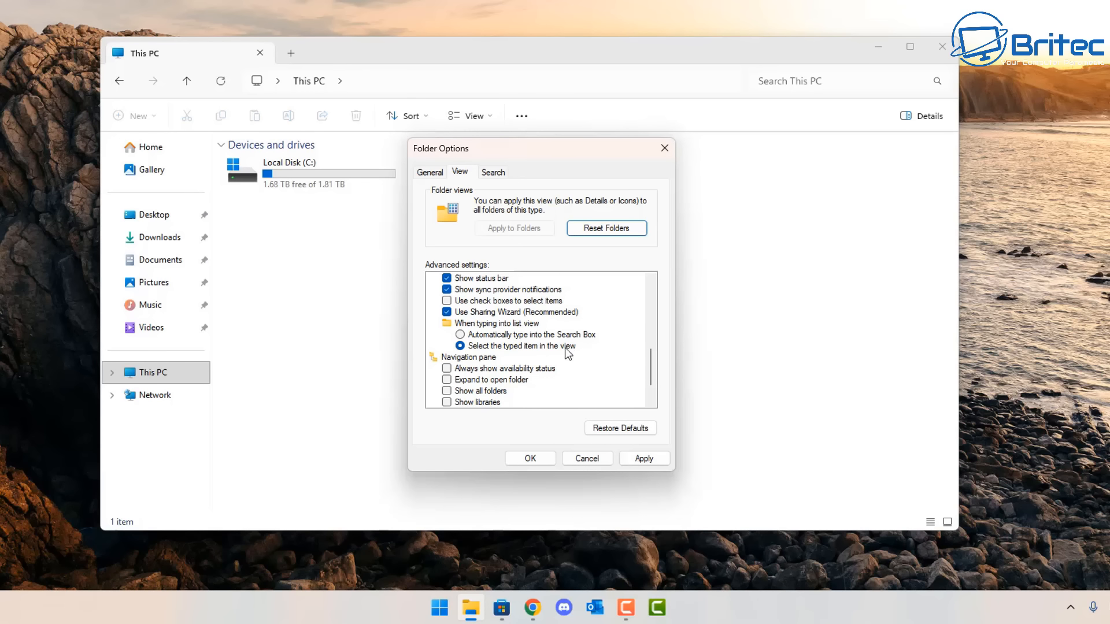
pyautogui.scroll(-1, 565, 349)
pyautogui.scroll(2, 564, 350)
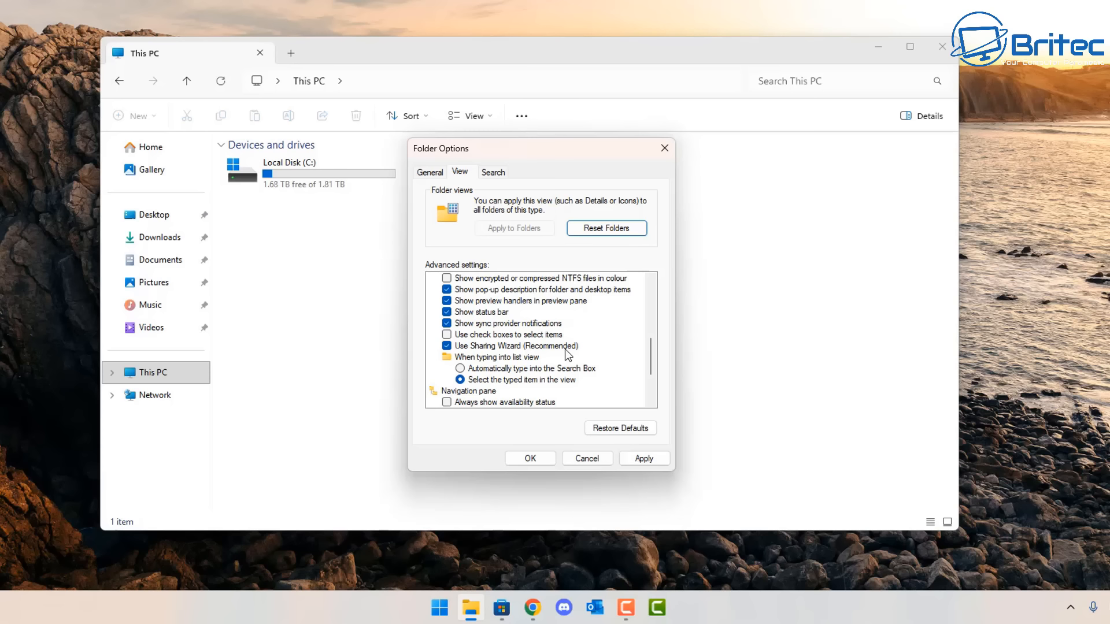
pyautogui.scroll(2, 564, 350)
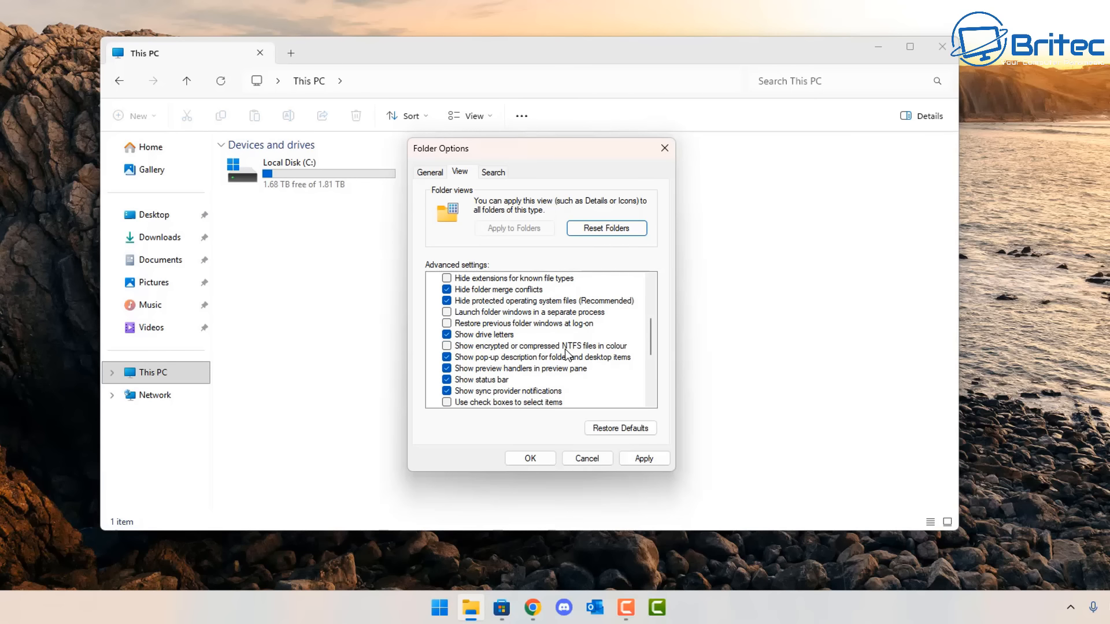
pyautogui.scroll(3, 566, 354)
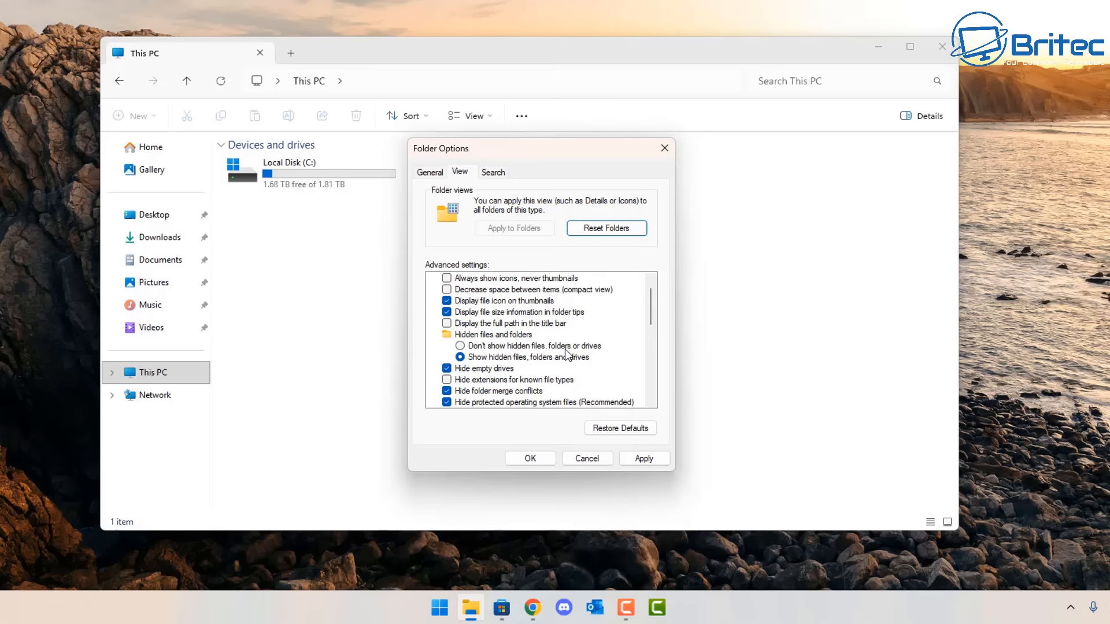
pyautogui.scroll(1, 566, 352)
pyautogui.click(494, 172)
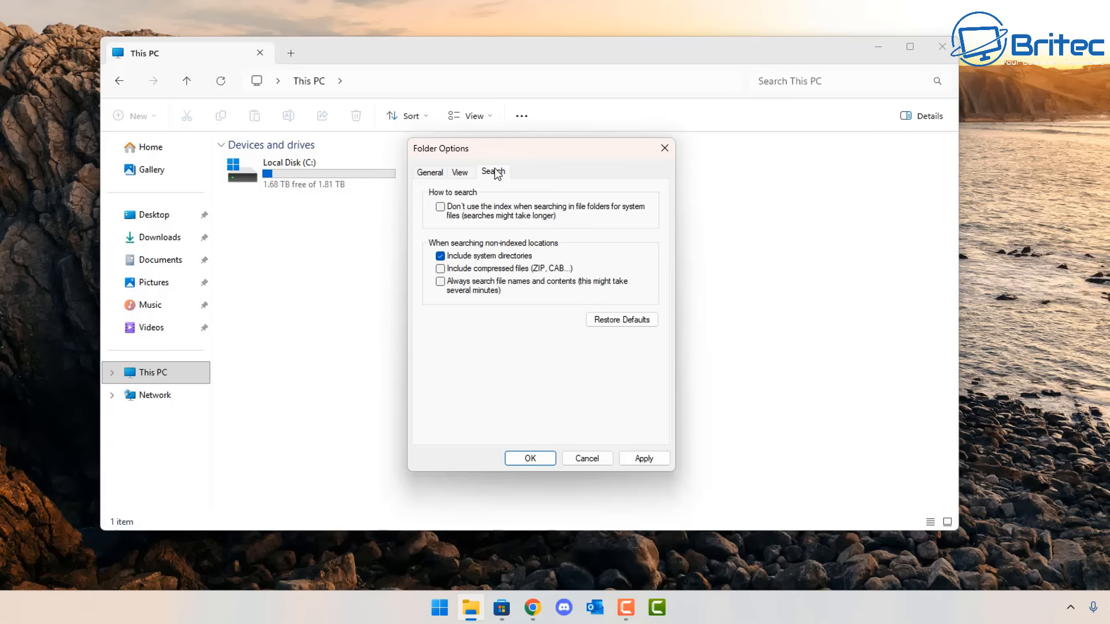
# Return to the general folder options, accept the changes and close File Explorer
pyautogui.click(429, 173)
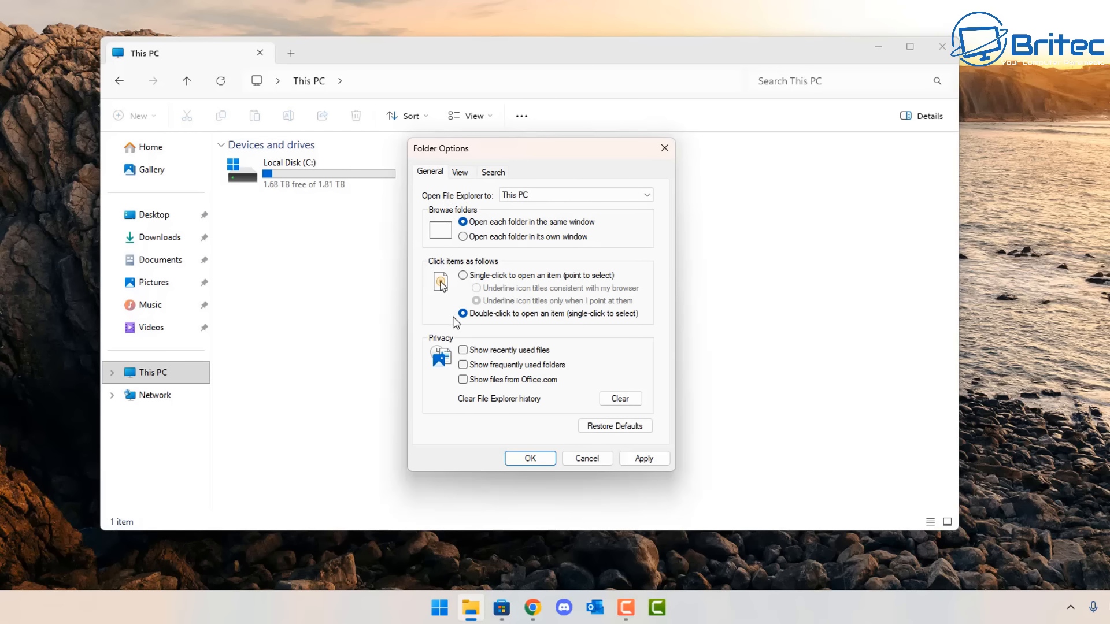
pyautogui.click(530, 459)
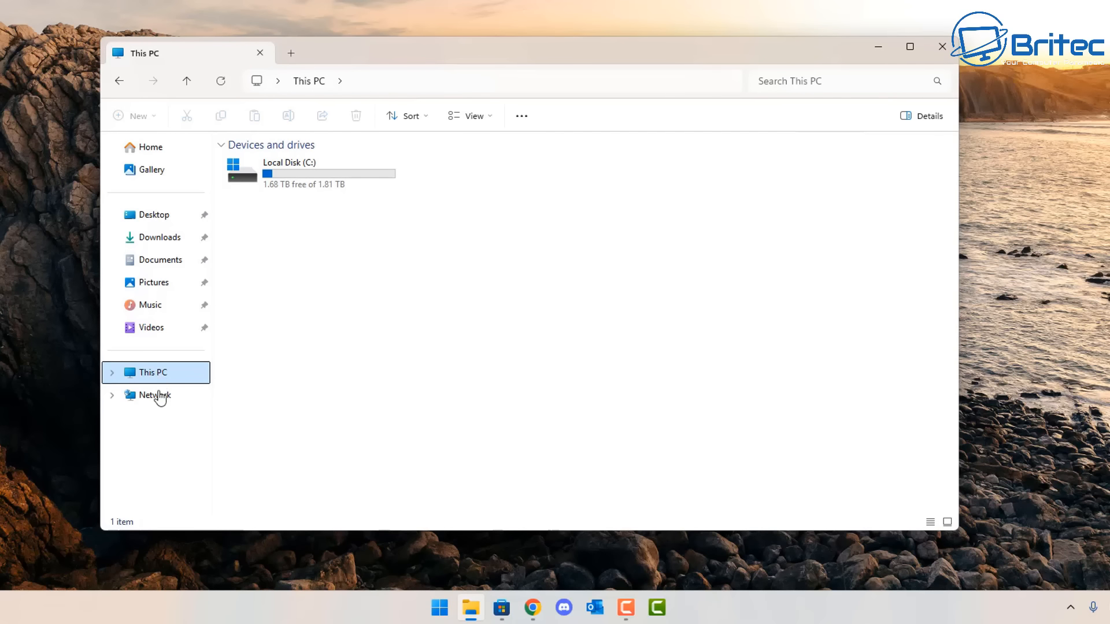
pyautogui.click(941, 41)
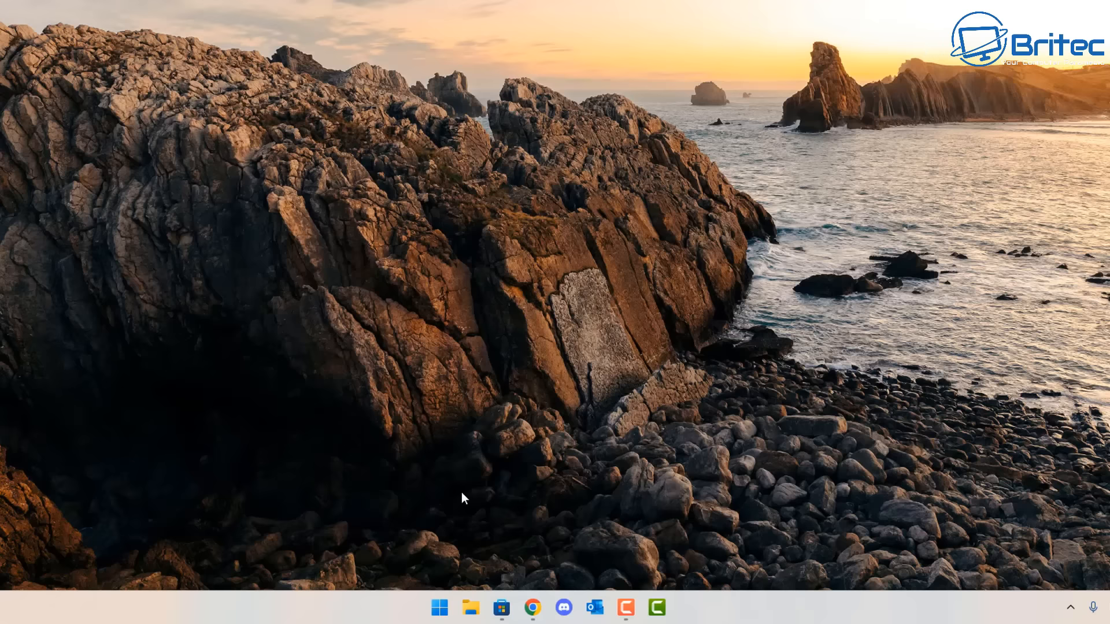
# Uninstall the LinkedIn app from the Start menu
pyautogui.click(438, 605)
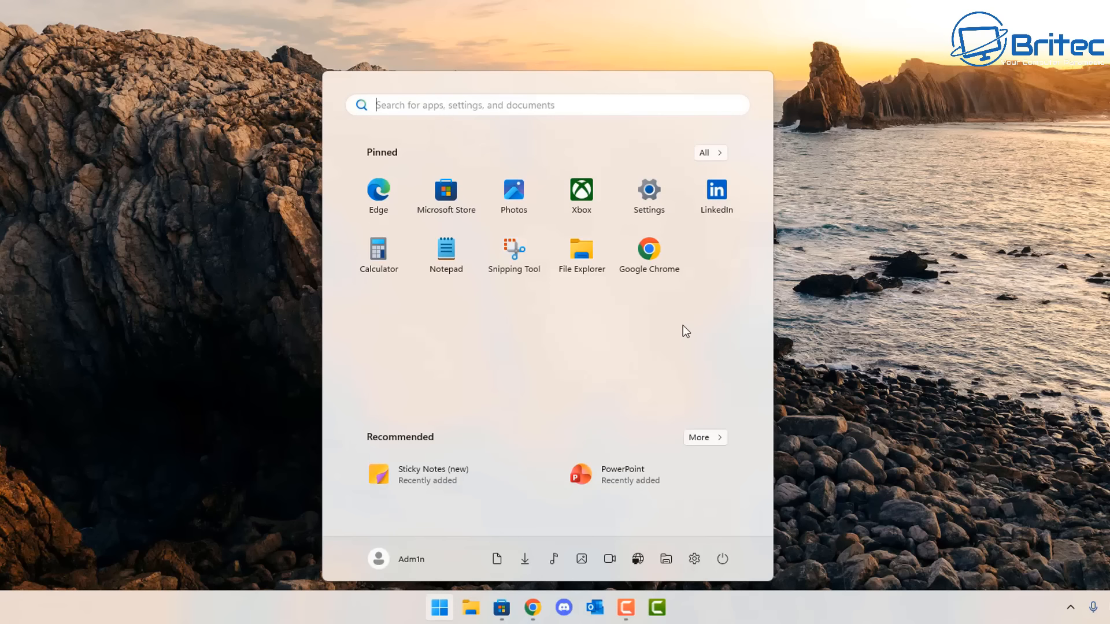
pyautogui.rightClick(716, 190)
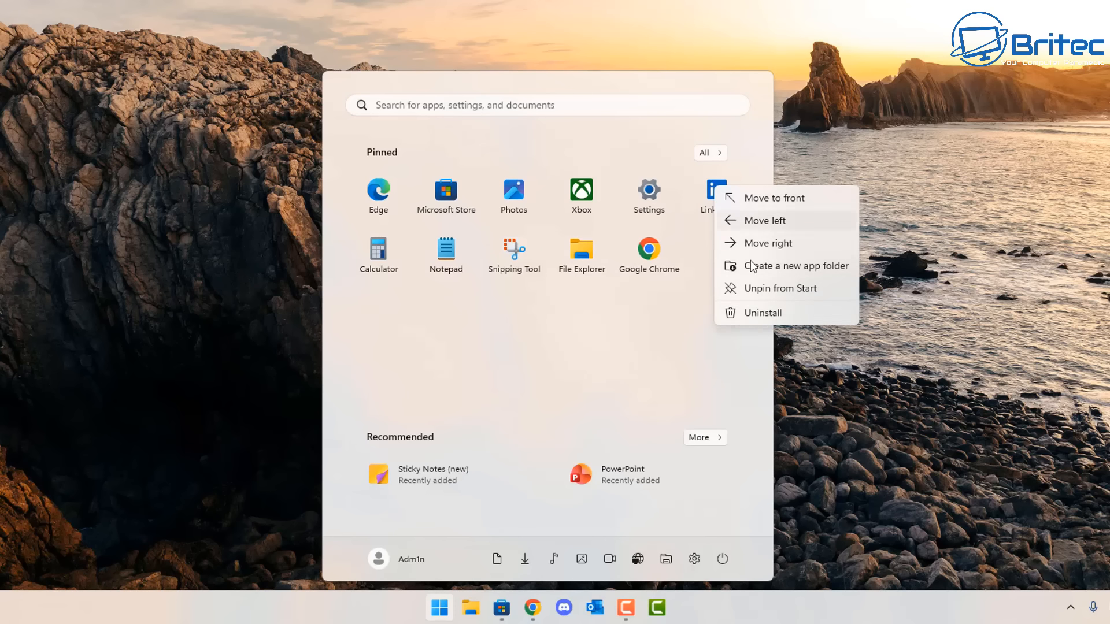
pyautogui.click(763, 313)
pyautogui.click(503, 382)
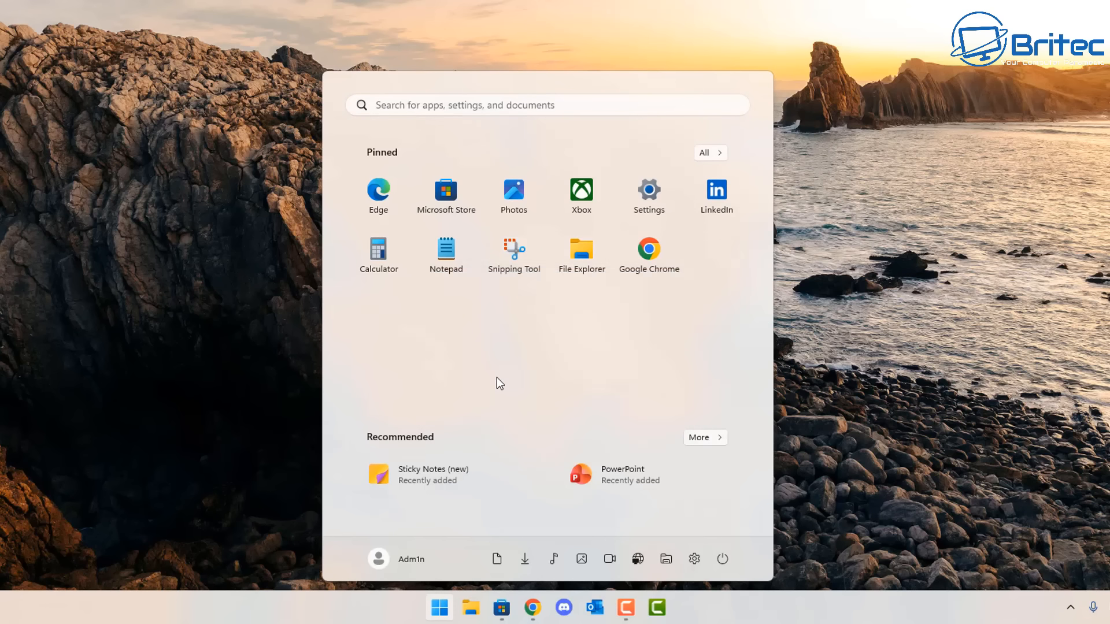
# Unpin Xbox, Calculator and Edge from the Start menu
pyautogui.rightClick(585, 190)
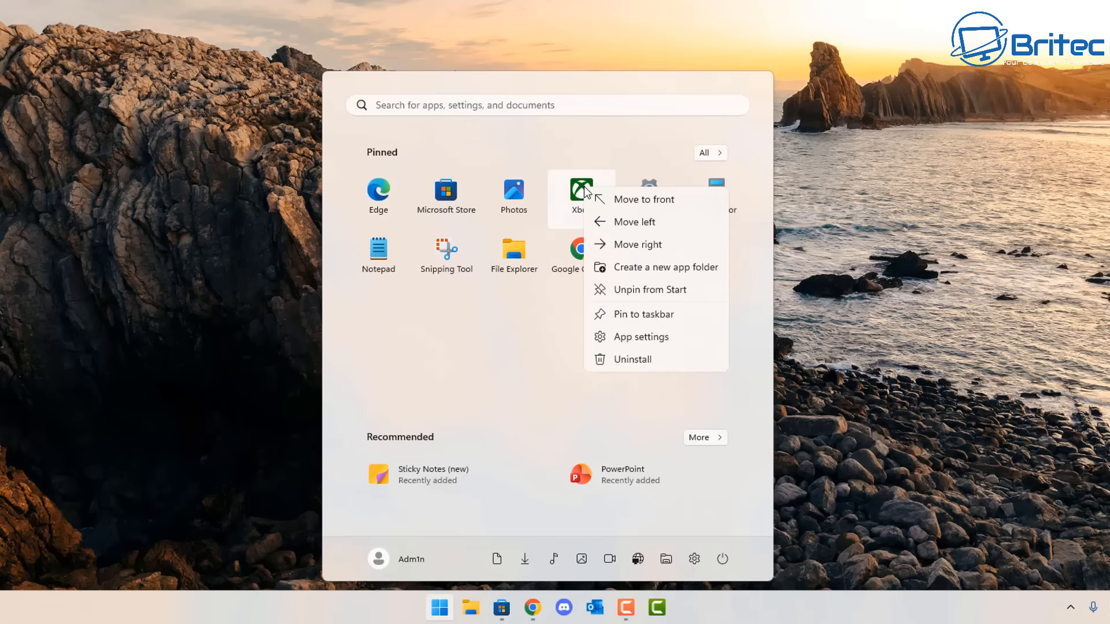
pyautogui.click(650, 290)
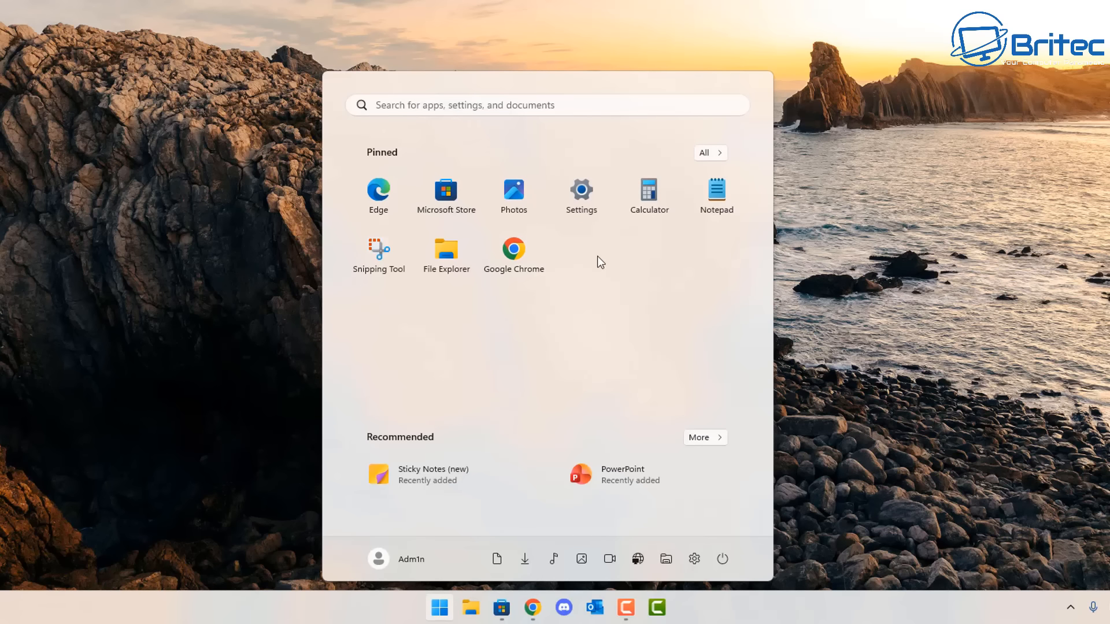
pyautogui.rightClick(648, 193)
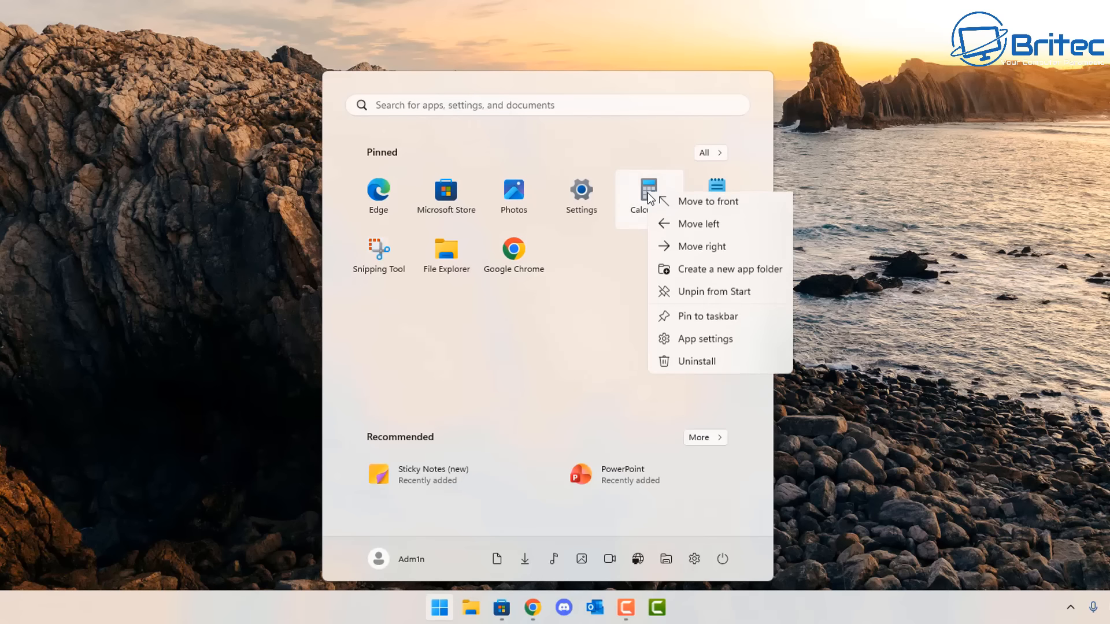
pyautogui.click(696, 297)
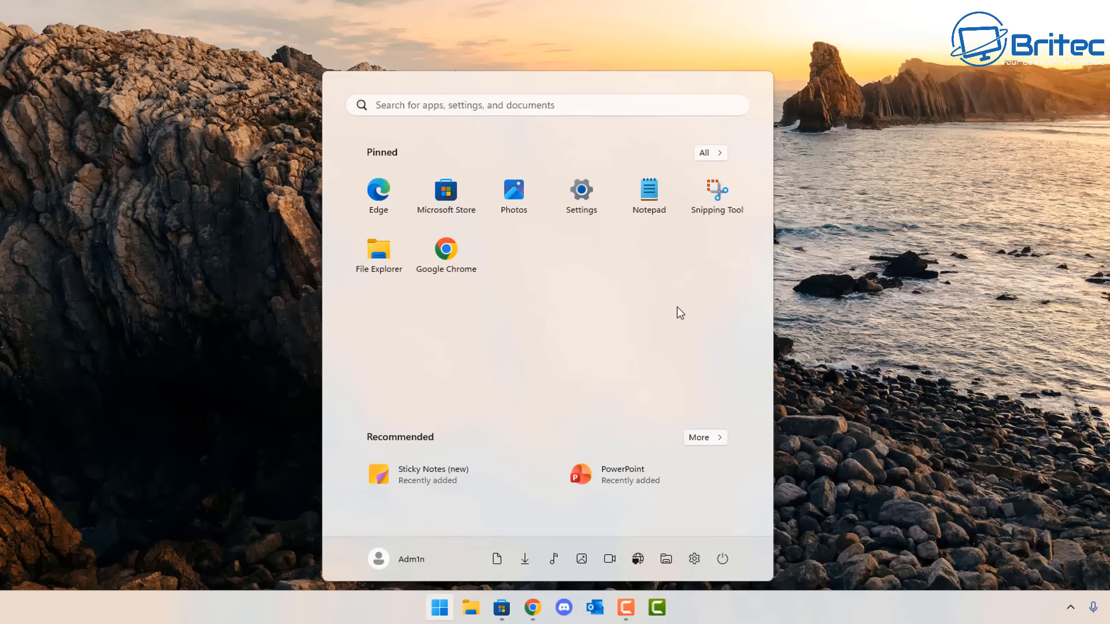
pyautogui.rightClick(380, 194)
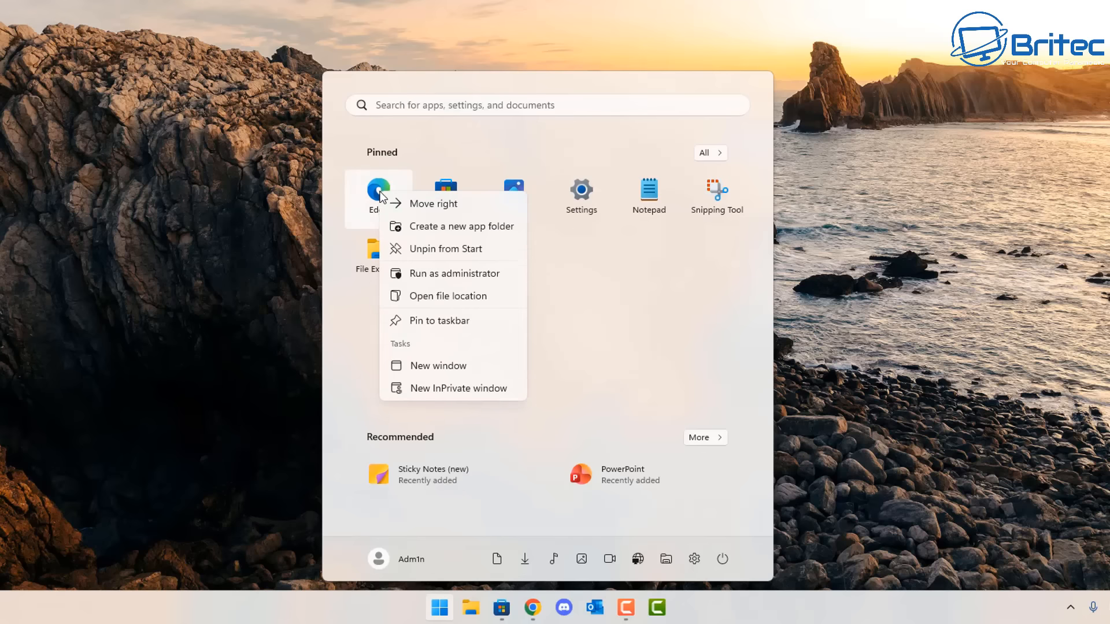
pyautogui.click(448, 253)
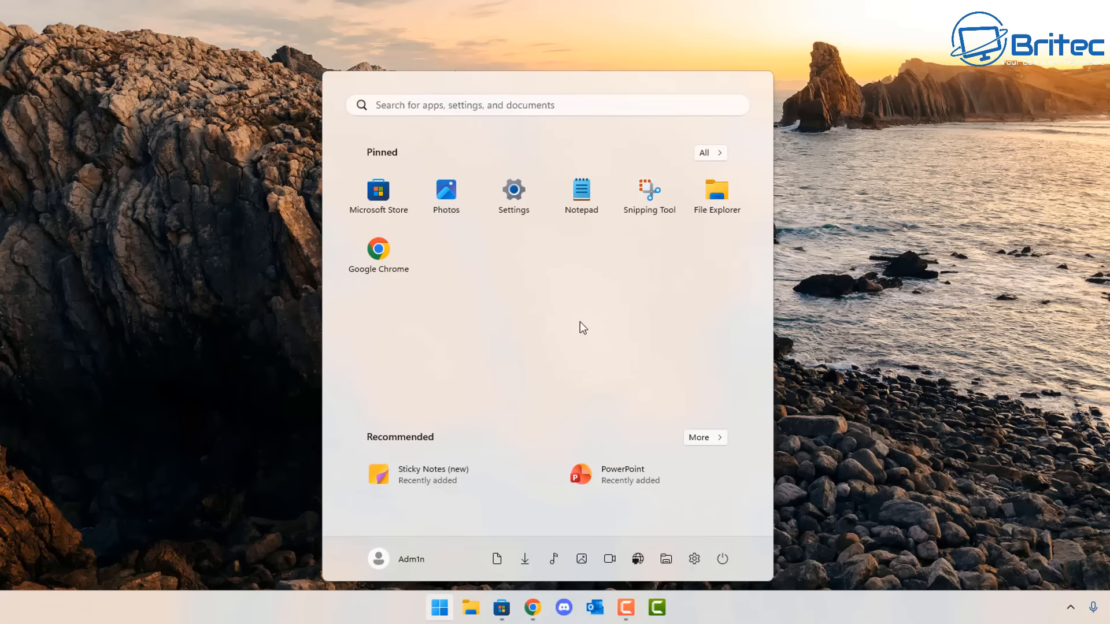
# View the full list of installed apps in the Start menu and return to the pinned apps
pyautogui.click(705, 155)
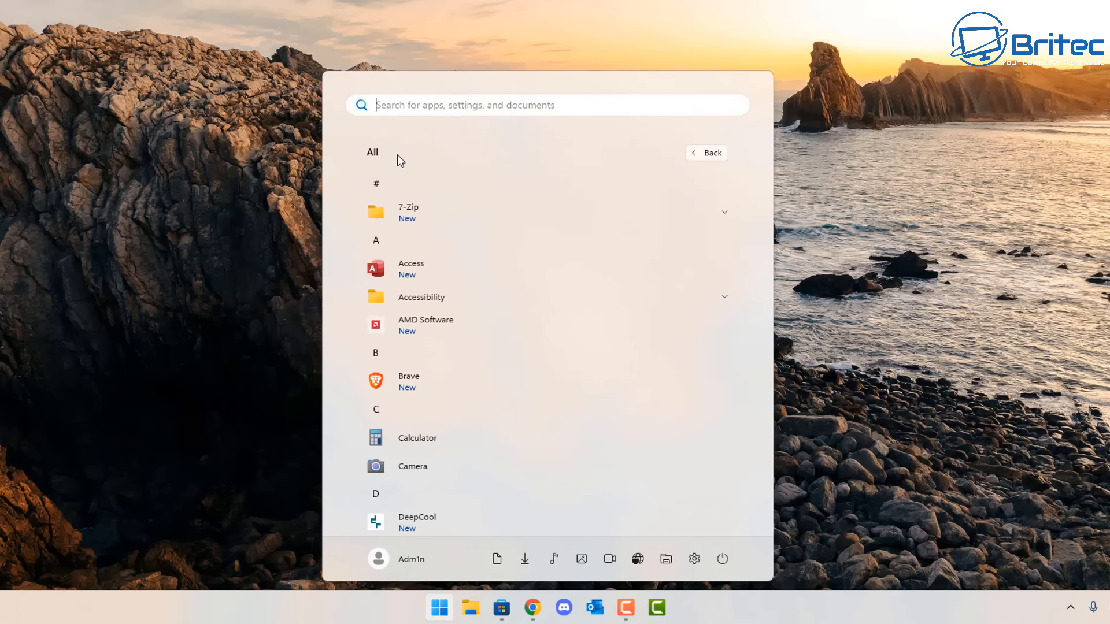
pyautogui.click(706, 154)
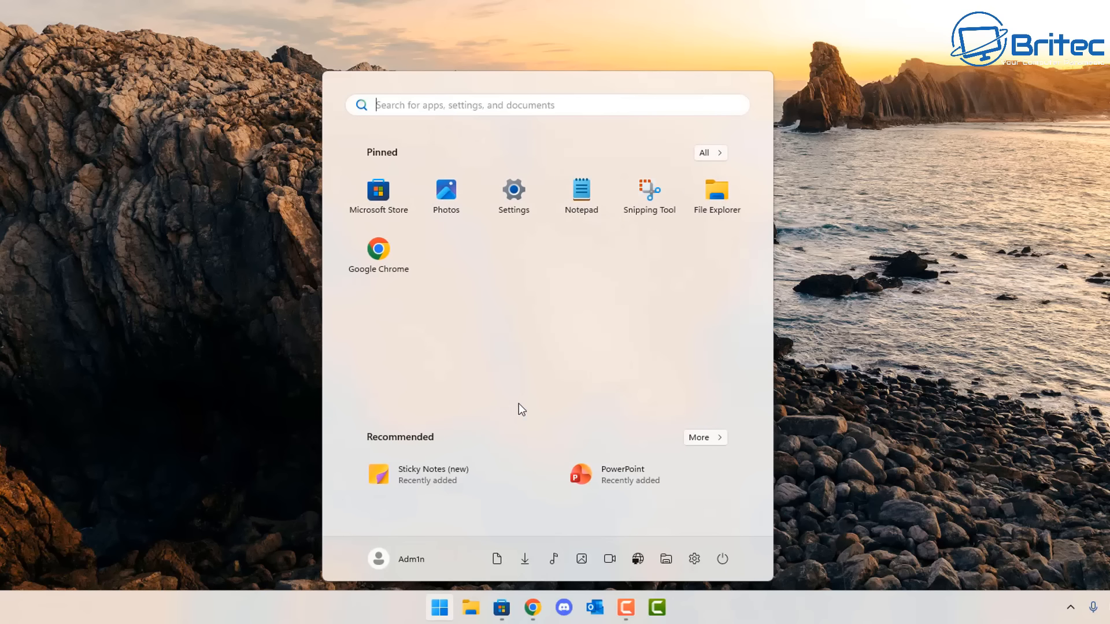
# Close the Start menu and, in the Local Group Policy Editor, set the Windows AI policy Allow Recall to be enabled to Disabled
pyautogui.click(852, 390)
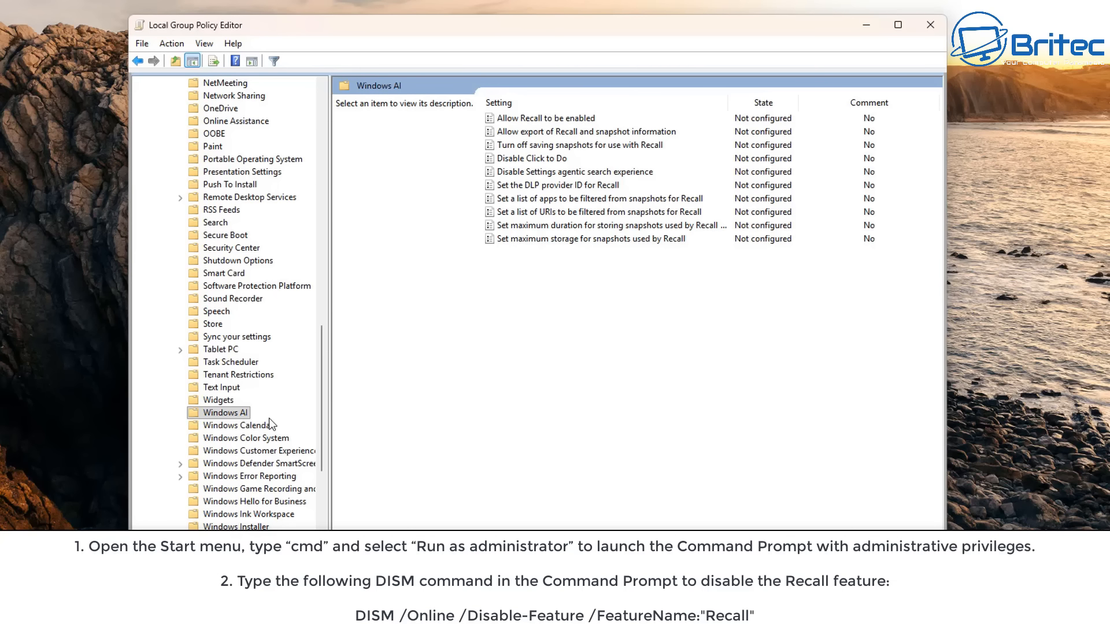
pyautogui.doubleClick(561, 118)
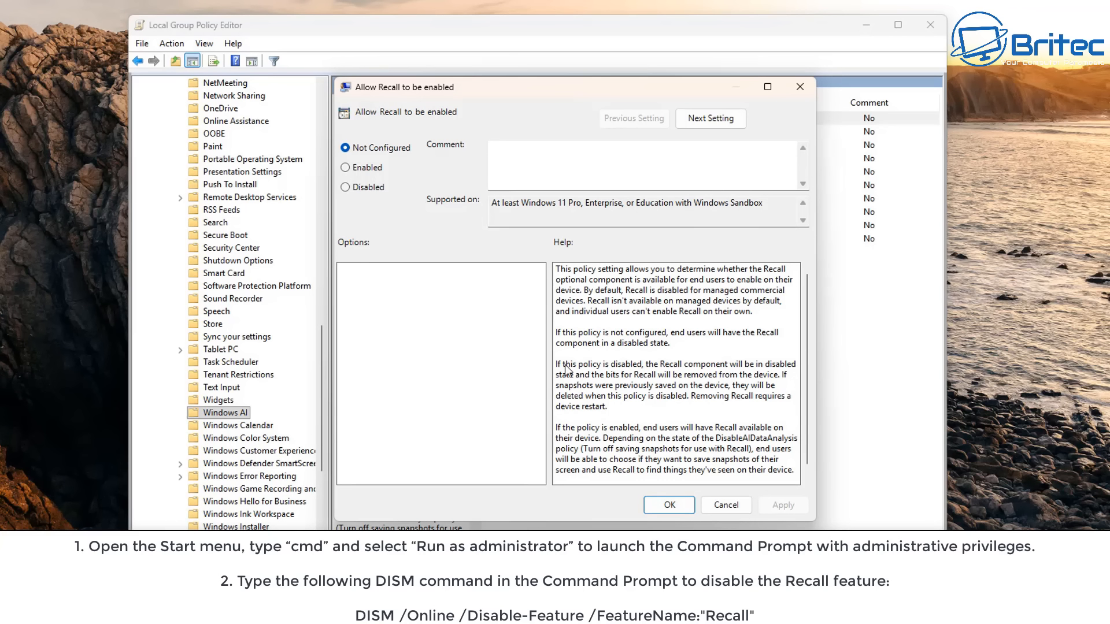
pyautogui.click(345, 187)
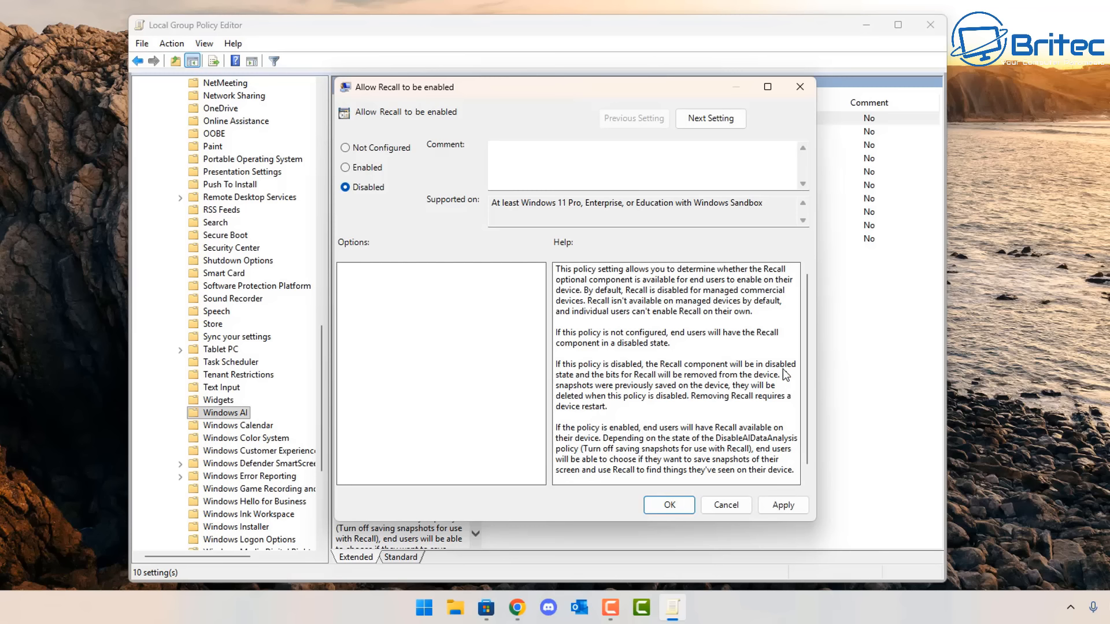
pyautogui.click(774, 505)
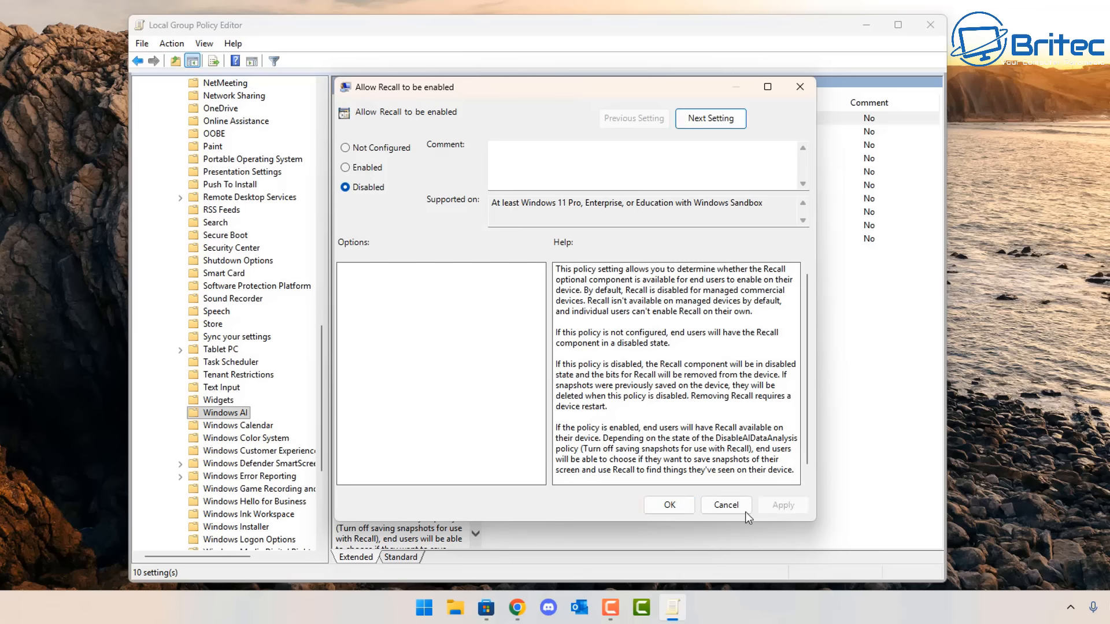
pyautogui.click(668, 506)
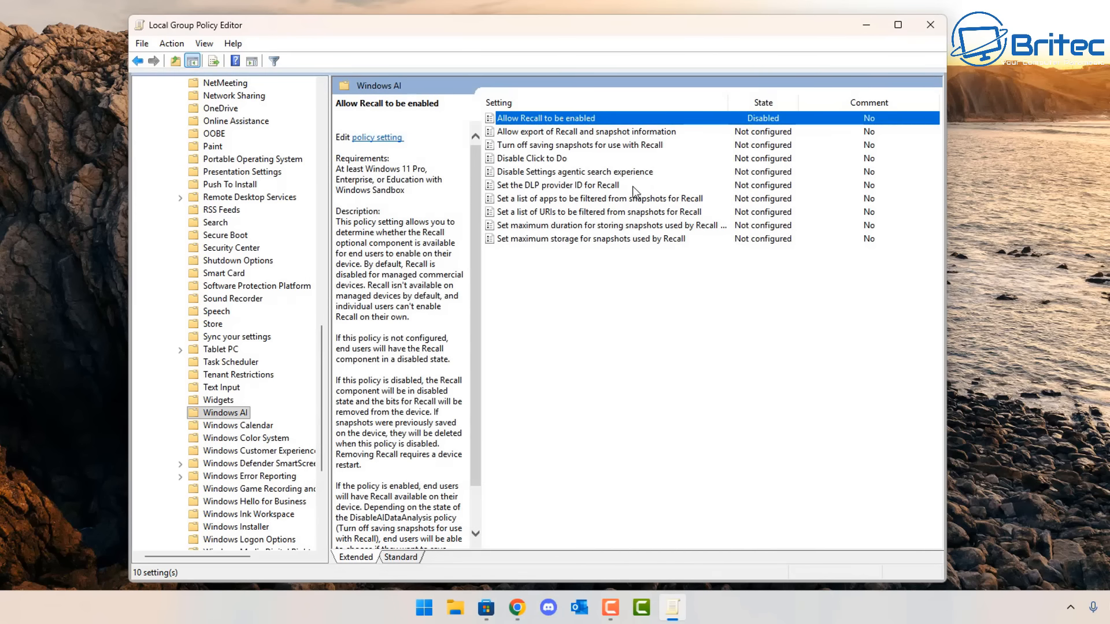
# Set the Disable Click to Do policy under Windows AI to Enabled
pyautogui.doubleClick(540, 158)
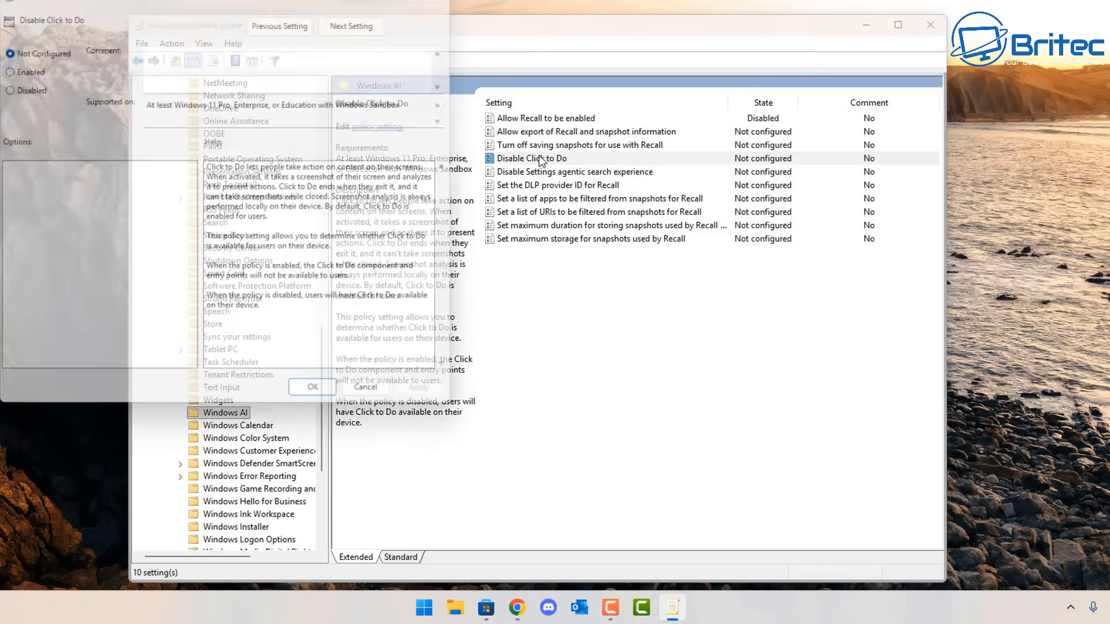
pyautogui.moveTo(226, 0); pyautogui.dragTo(571, 79)
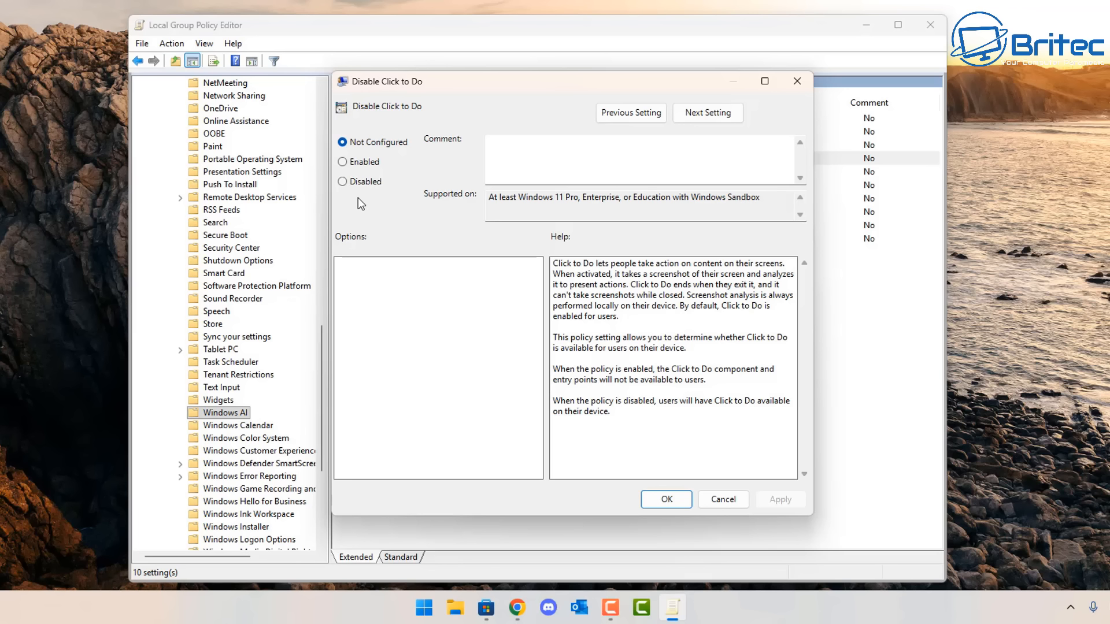
pyautogui.click(350, 164)
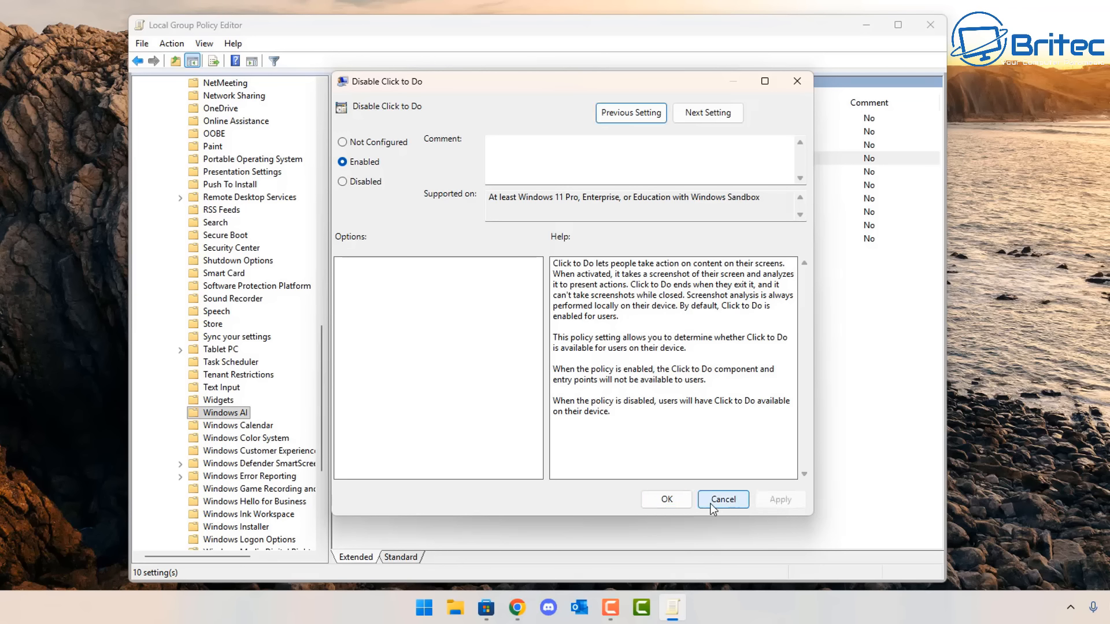
pyautogui.click(668, 499)
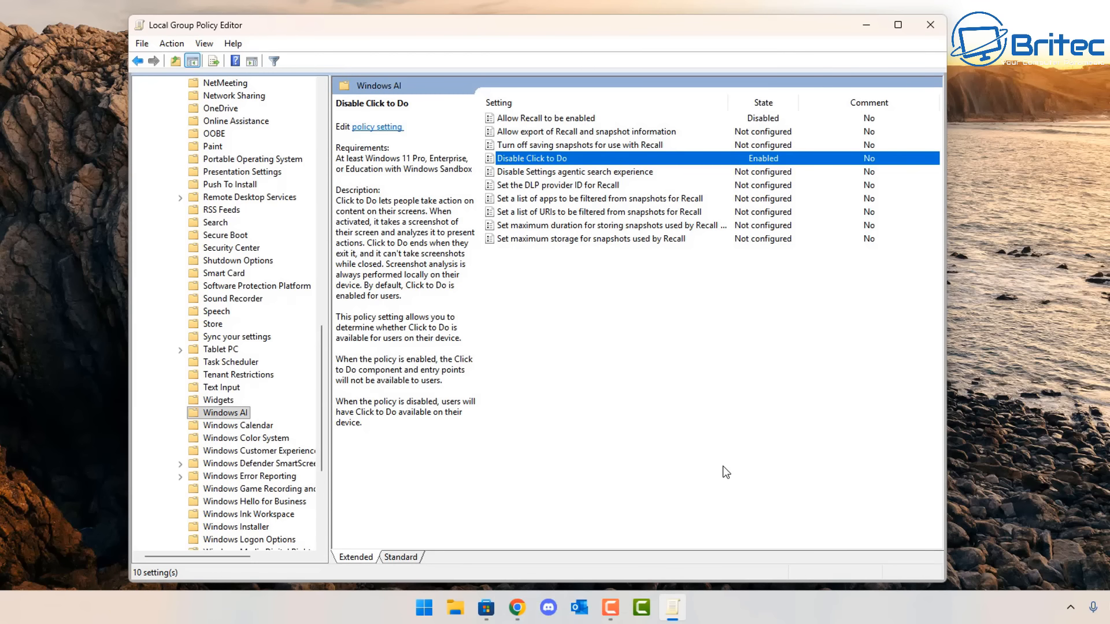
# Set the Allow export of Recall and snapshot information policy to Disabled
pyautogui.click(593, 133)
pyautogui.doubleClick(593, 132)
pyautogui.moveTo(252, 12); pyautogui.dragTo(570, 92)
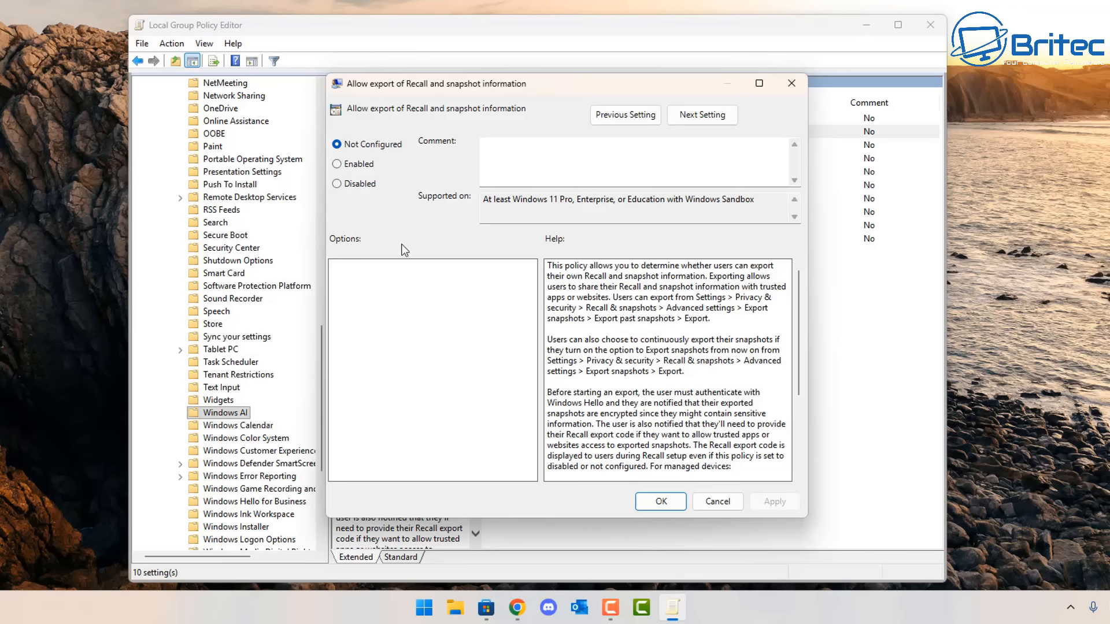
pyautogui.click(348, 185)
pyautogui.click(775, 501)
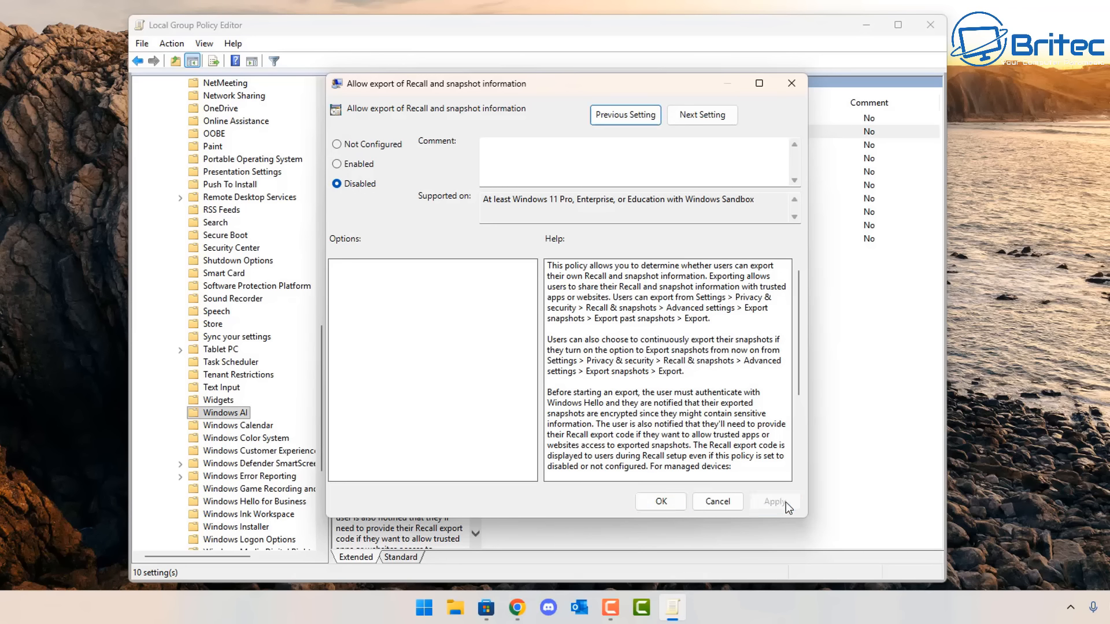
pyautogui.click(643, 504)
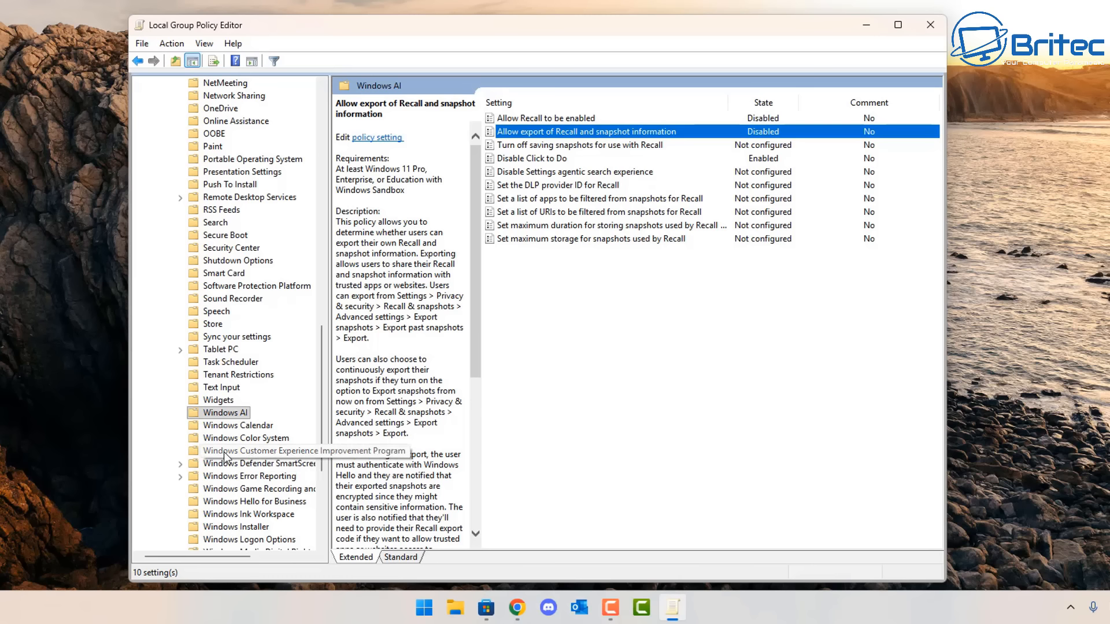
# Collapse the Windows Components and Administrative Templates branches under Computer Configuration
pyautogui.scroll(-6, 283, 513)
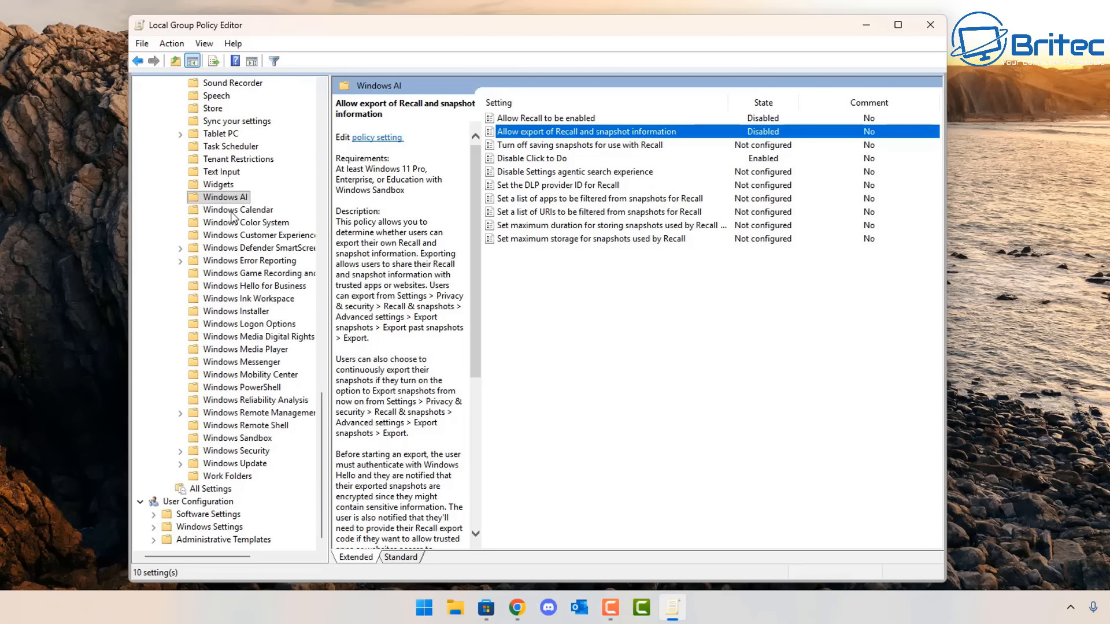
pyautogui.scroll(6, 254, 376)
pyautogui.scroll(9, 253, 393)
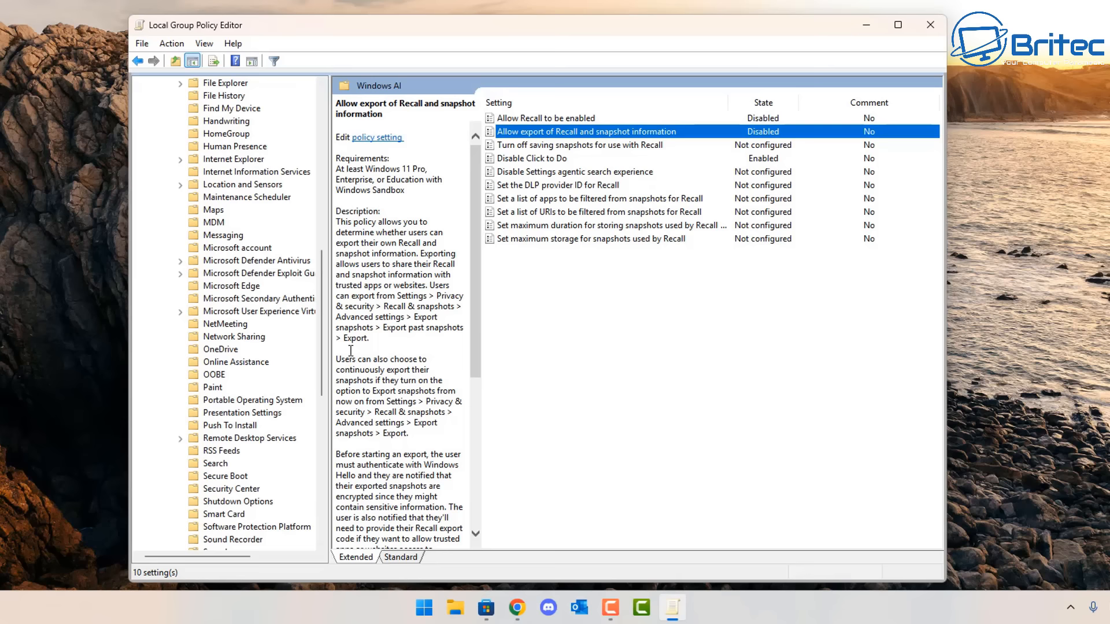
pyautogui.scroll(10, 260, 266)
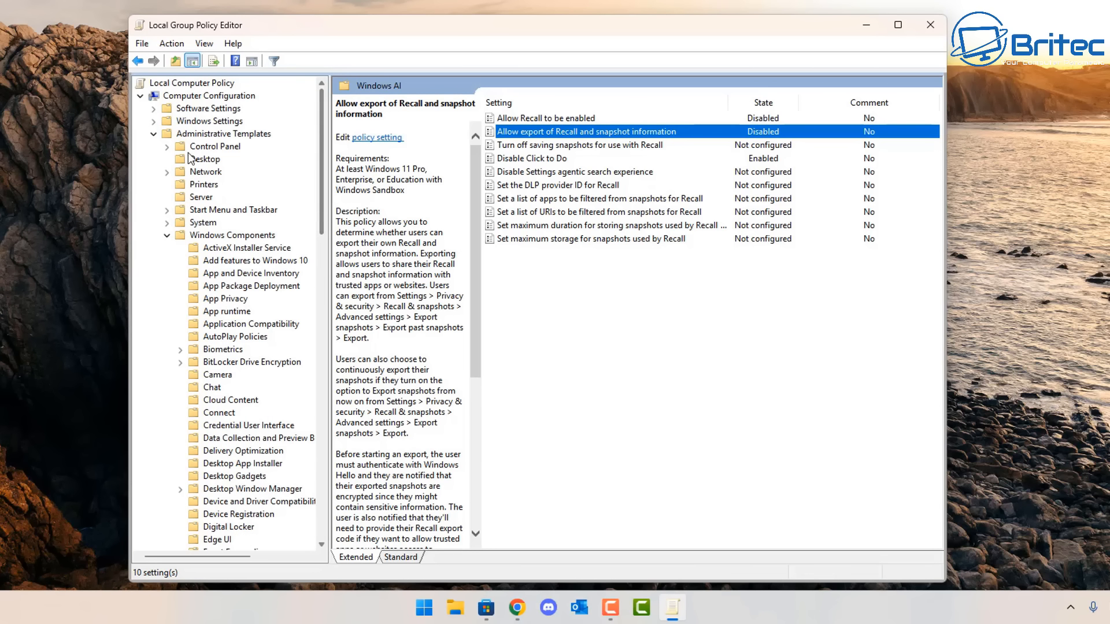
pyautogui.click(167, 235)
pyautogui.doubleClick(168, 133)
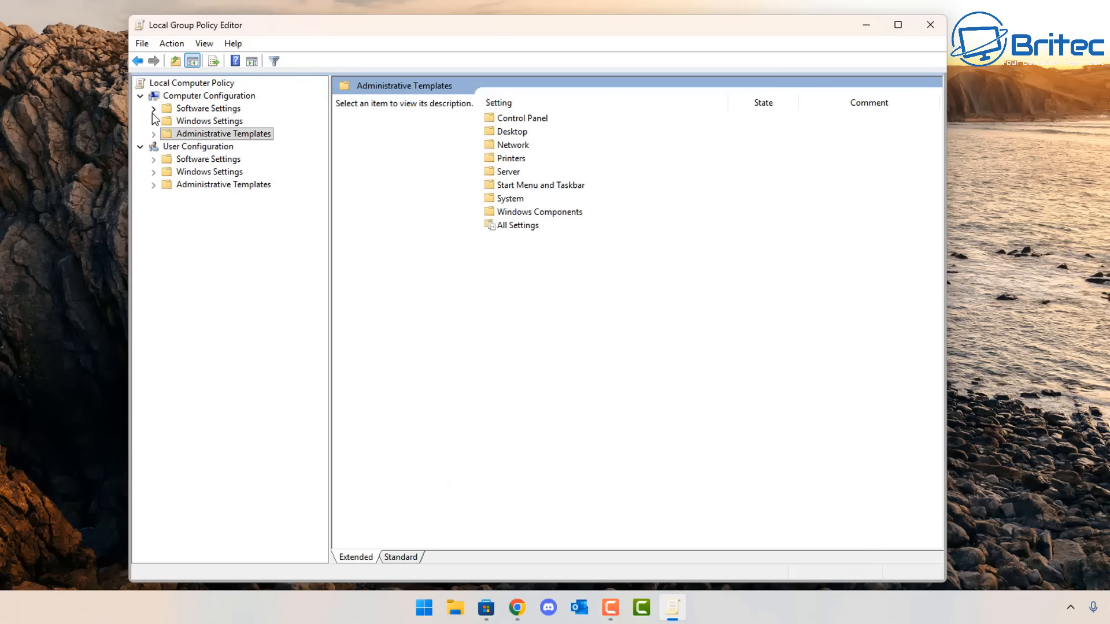
# Expand Administrative Templates under User Configuration and look through its Start Menu and Taskbar, Notifications and System folders
pyautogui.click(186, 147)
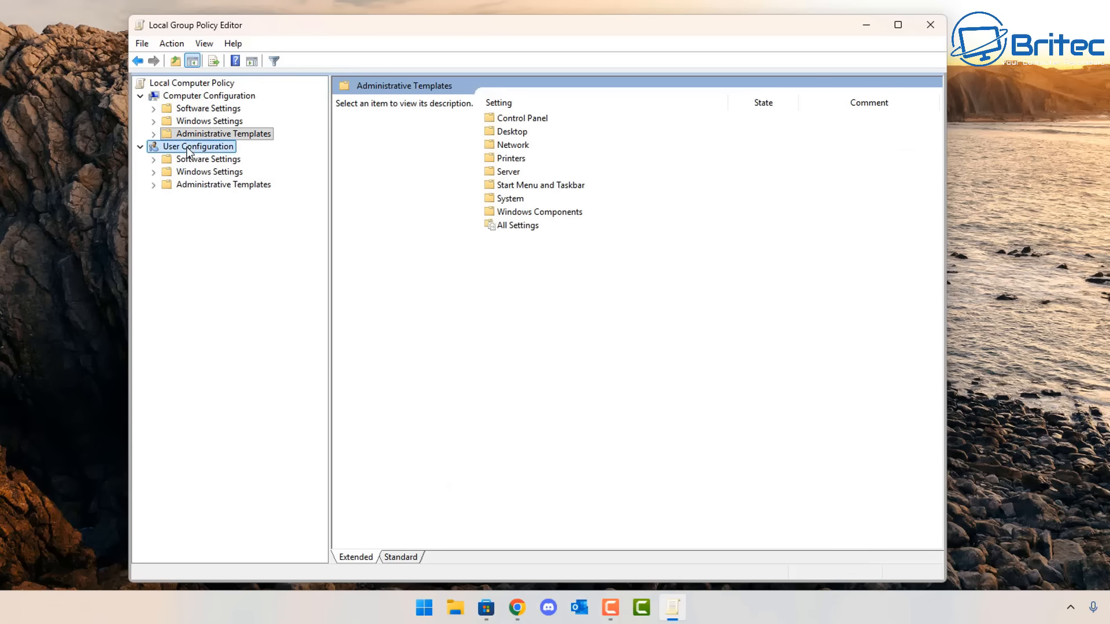
pyautogui.click(154, 185)
pyautogui.click(180, 251)
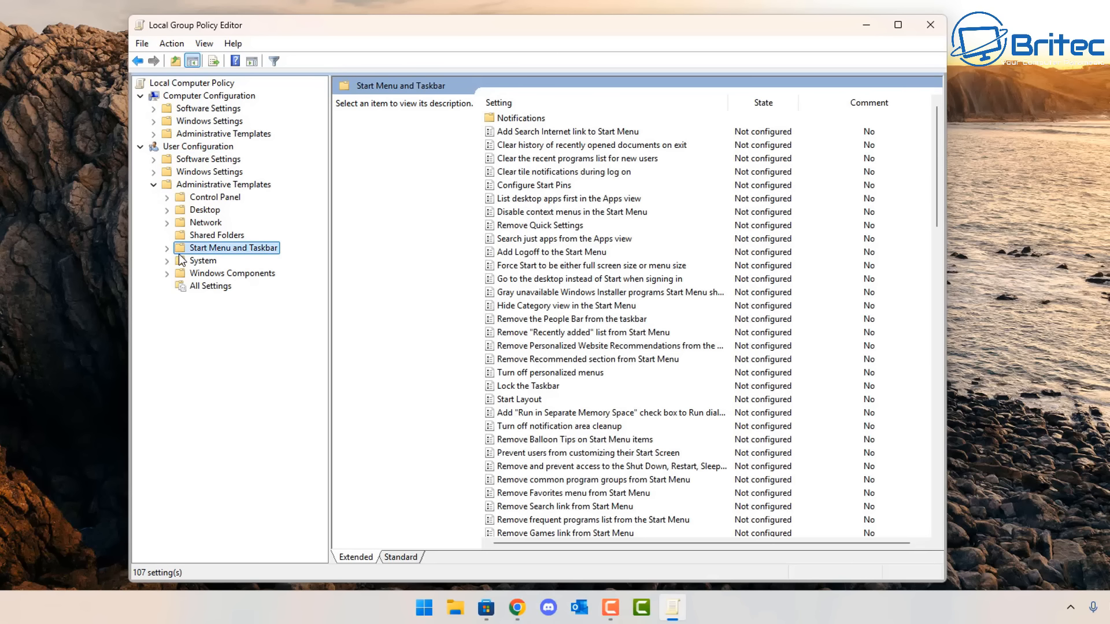
pyautogui.click(167, 248)
pyautogui.click(223, 262)
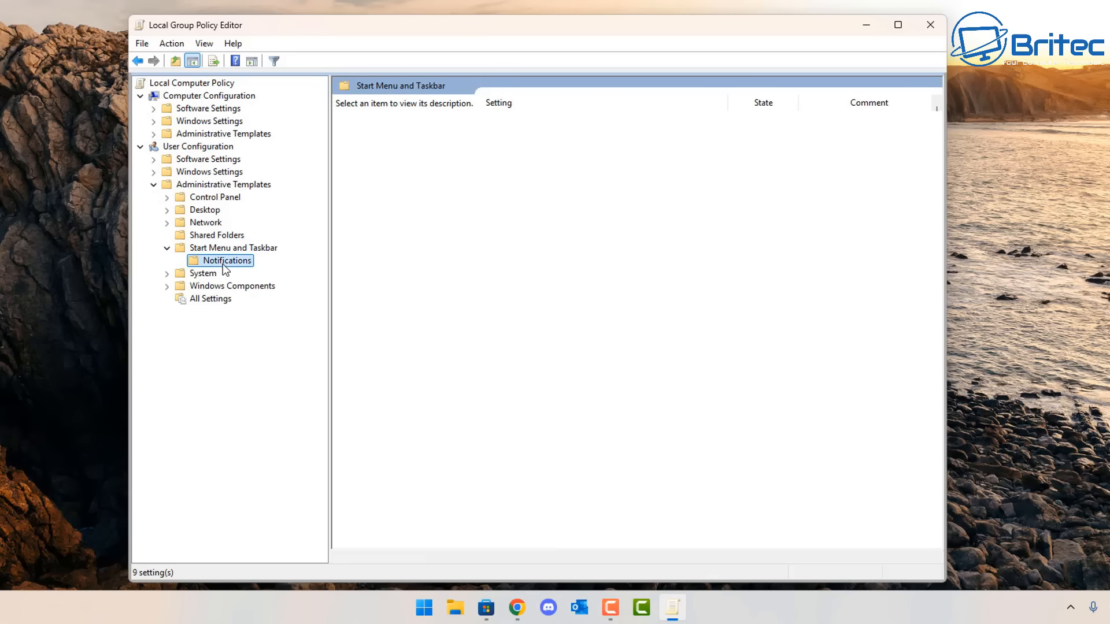
pyautogui.click(190, 275)
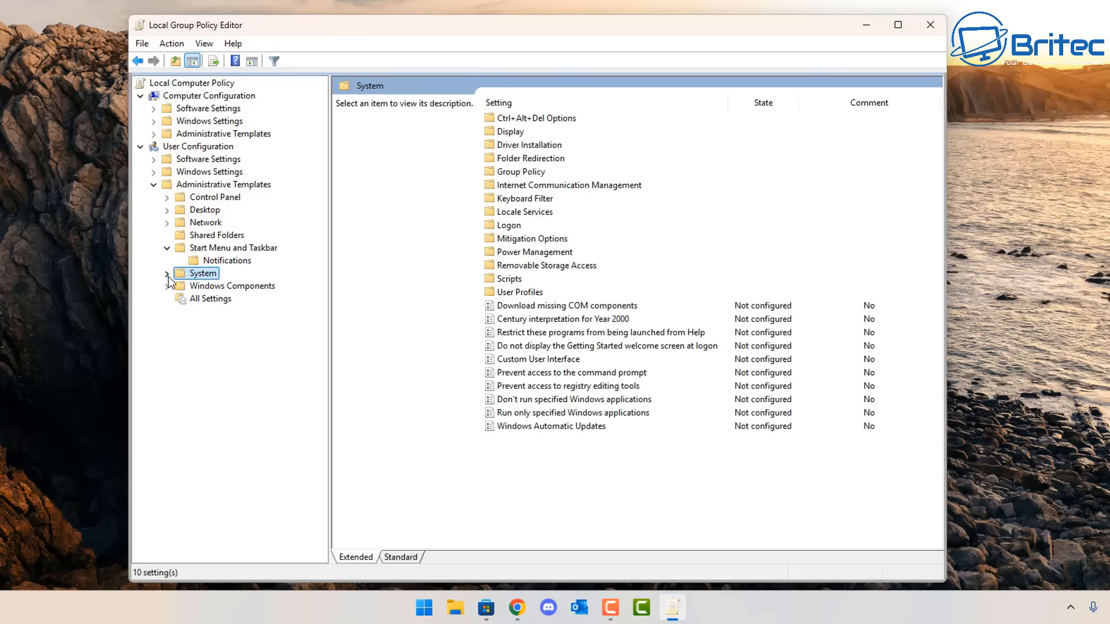
pyautogui.click(168, 276)
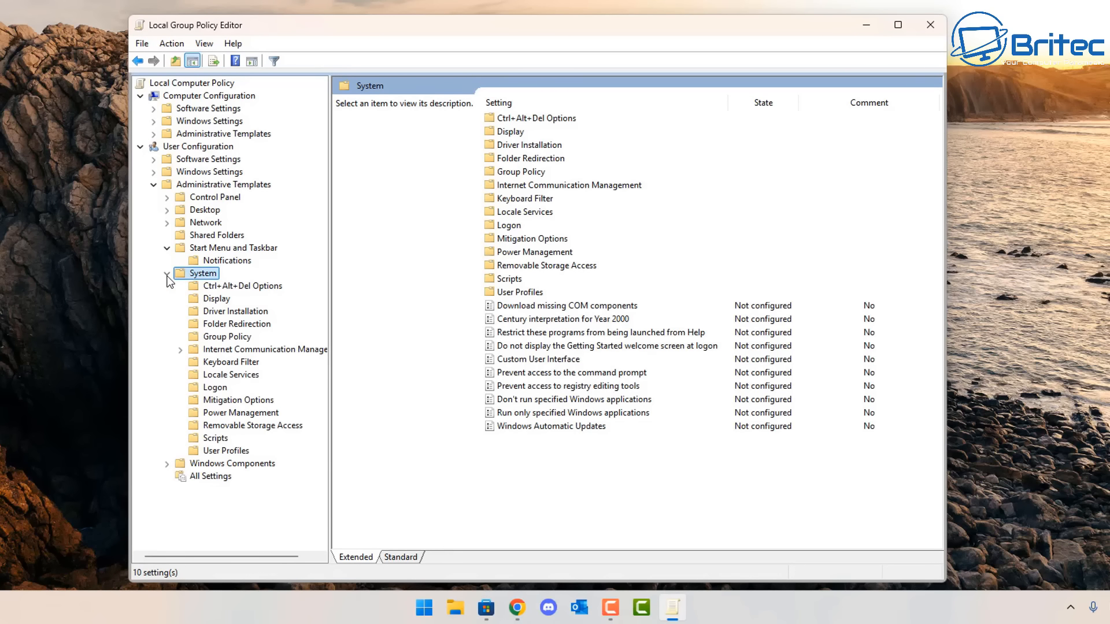
pyautogui.click(167, 275)
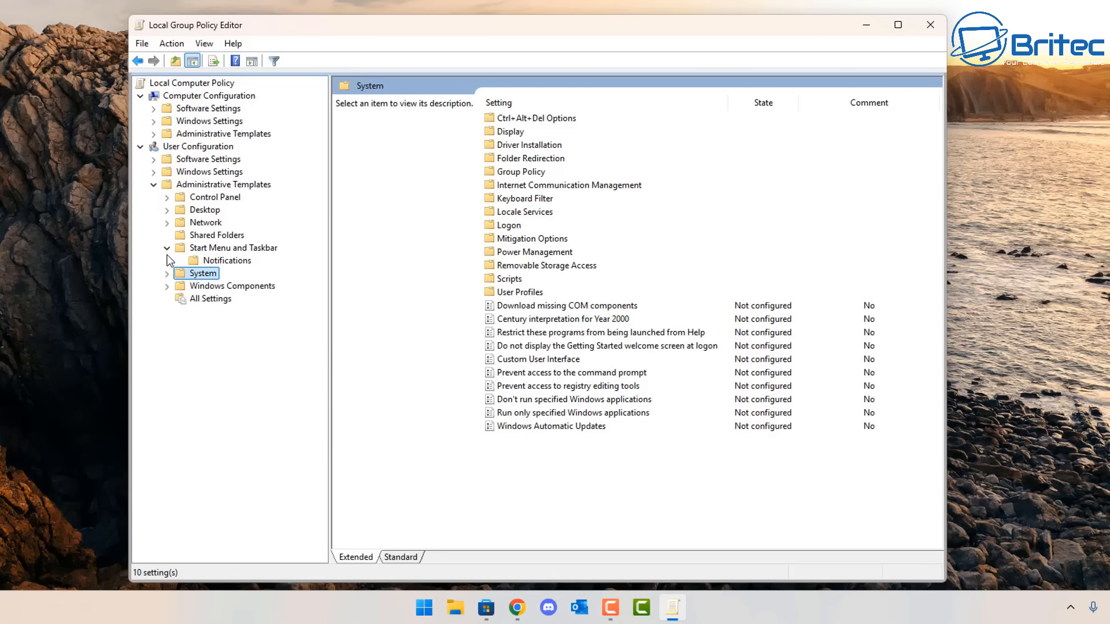
pyautogui.click(155, 185)
pyautogui.click(154, 185)
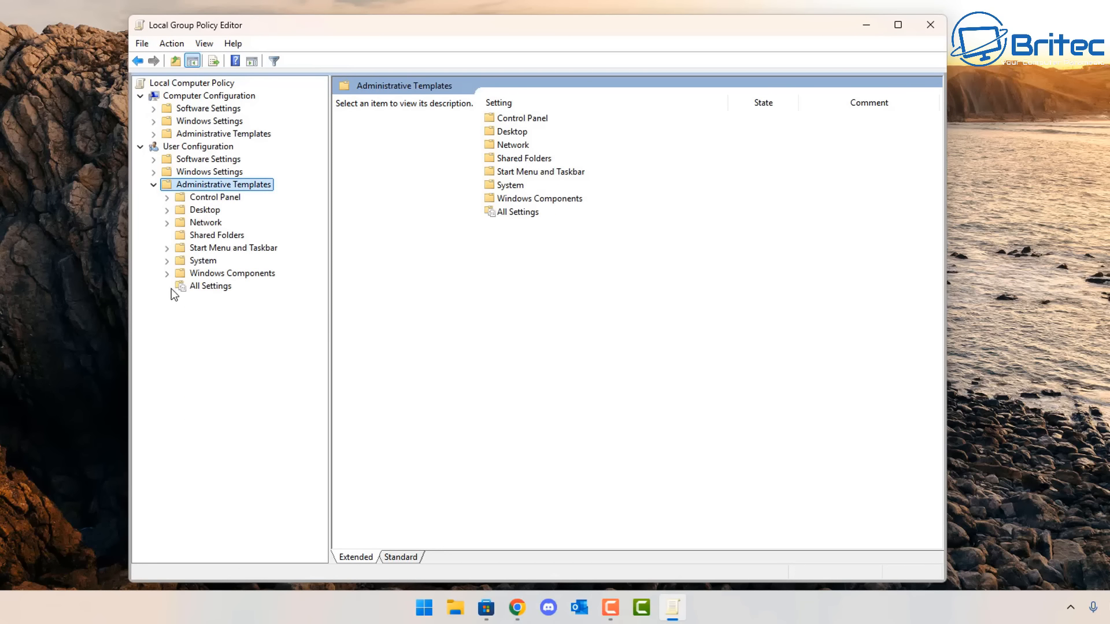
# In the Windows Copilot folder of User Configuration's Windows Components, set the Turn off Windows Copilot policy to Enabled
pyautogui.click(166, 270)
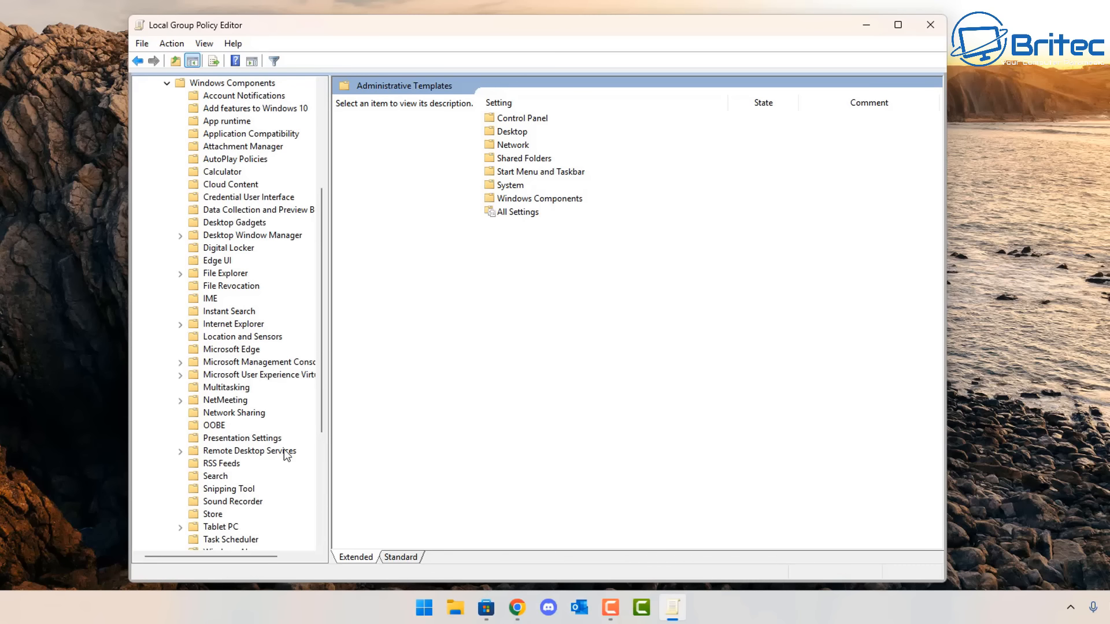
pyautogui.scroll(-4, 261, 488)
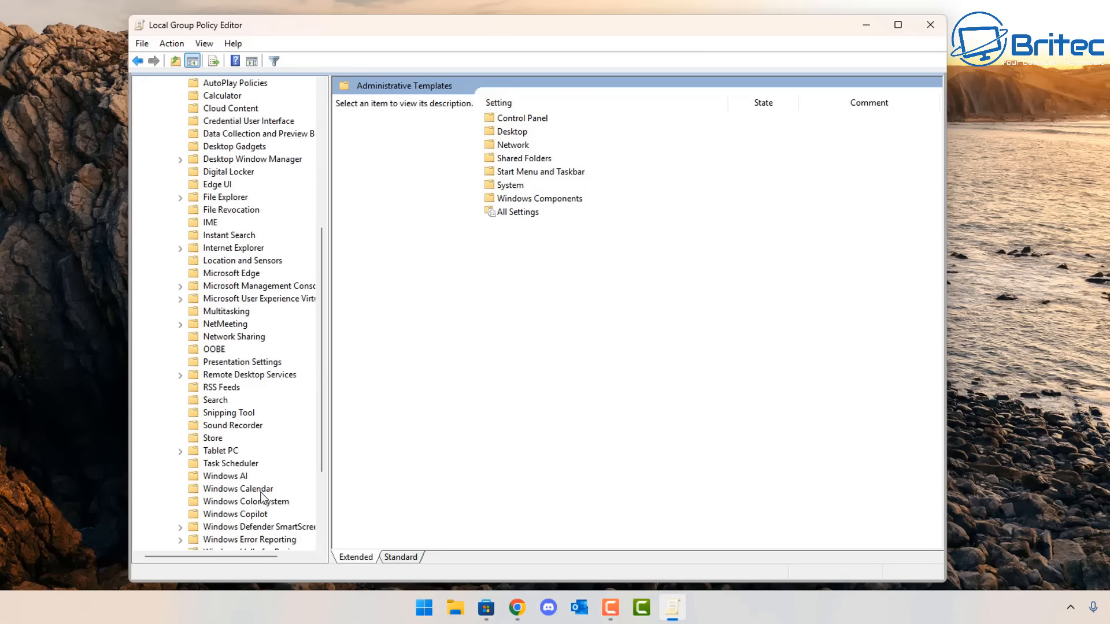
pyautogui.click(231, 400)
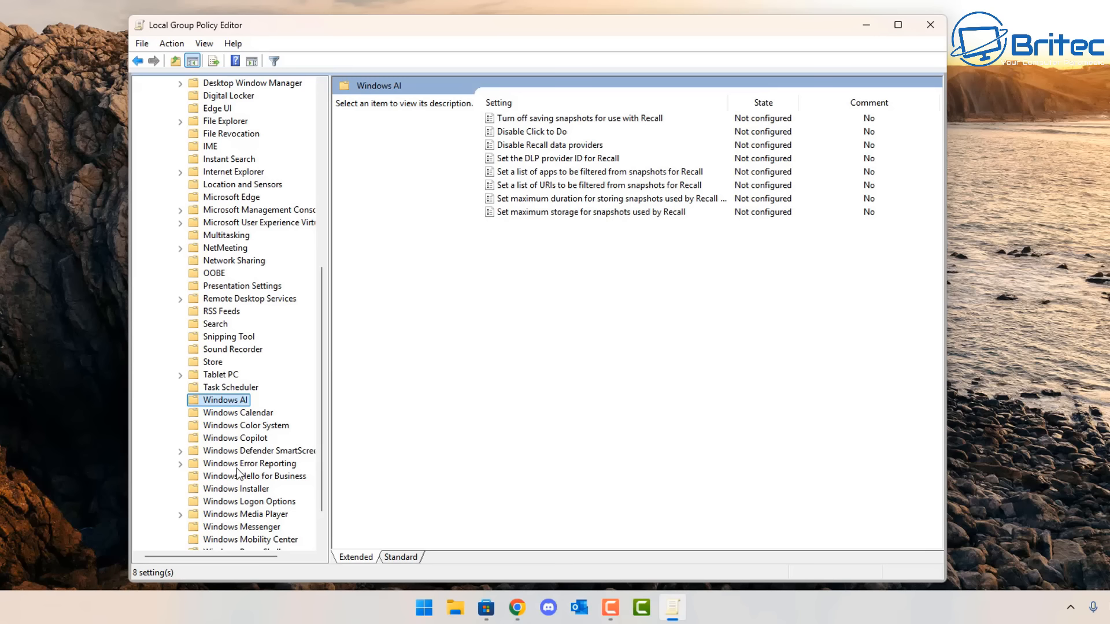
pyautogui.click(235, 438)
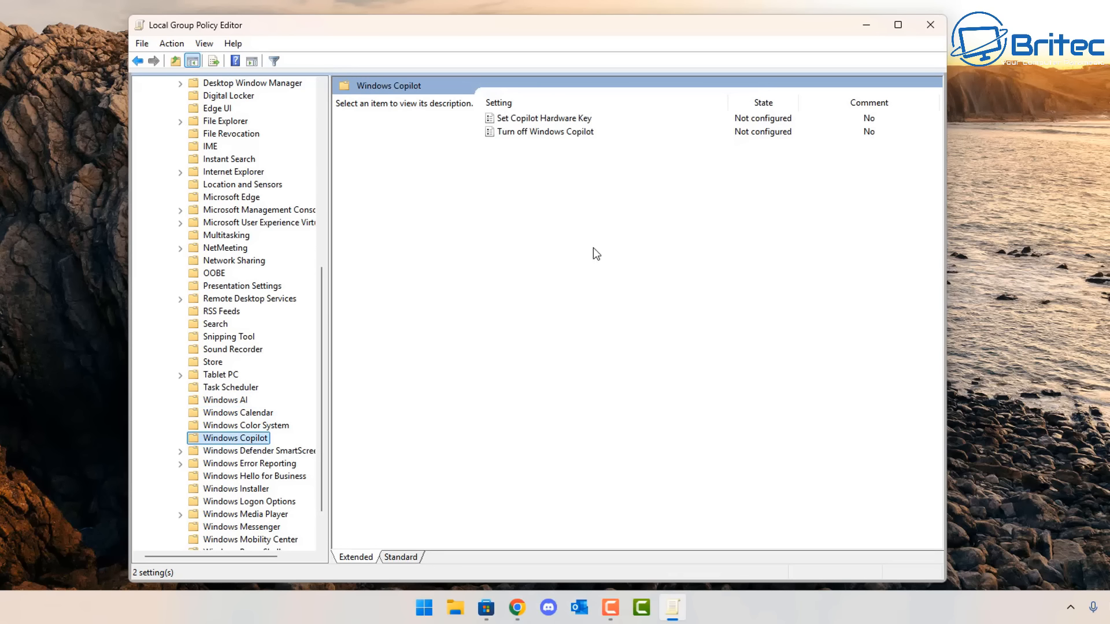
pyautogui.doubleClick(540, 133)
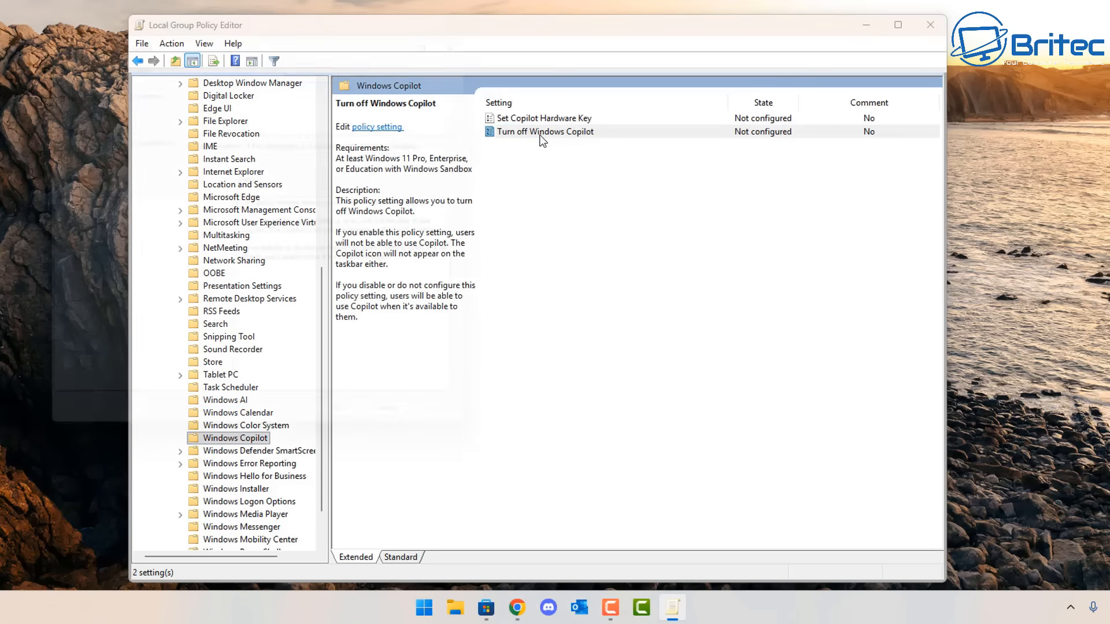
pyautogui.moveTo(353, 27); pyautogui.dragTo(656, 92)
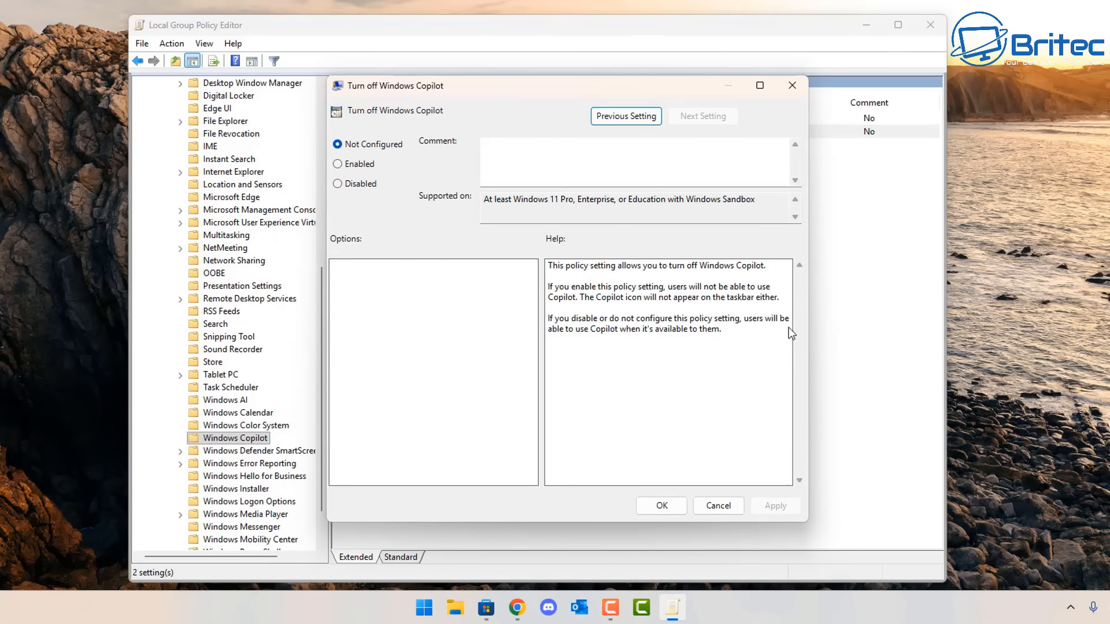
pyautogui.click(338, 163)
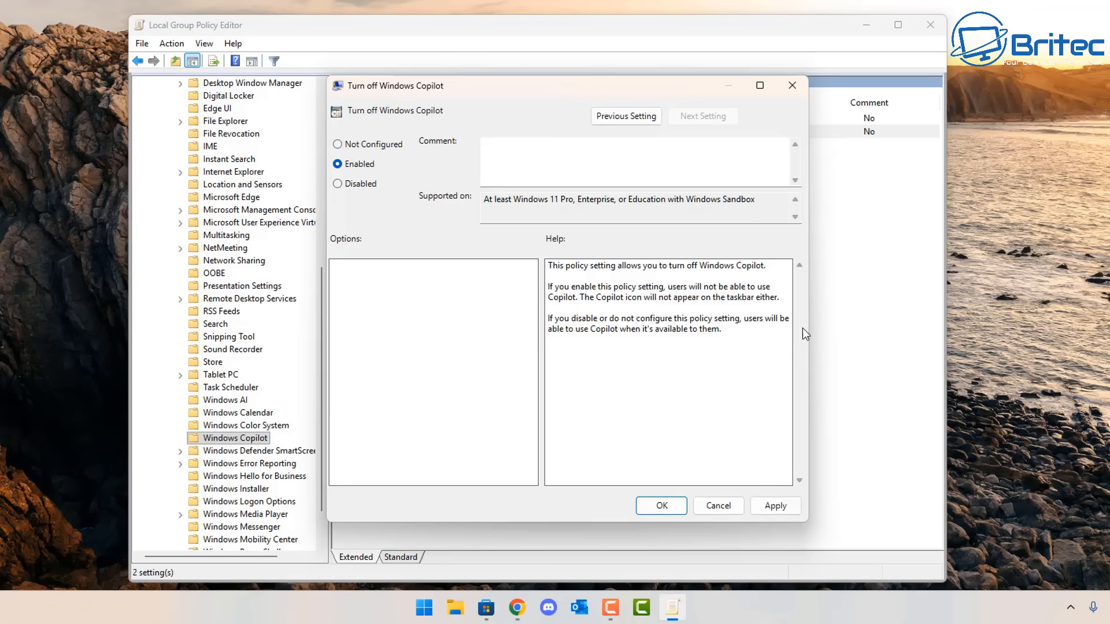
pyautogui.click(776, 506)
pyautogui.click(663, 506)
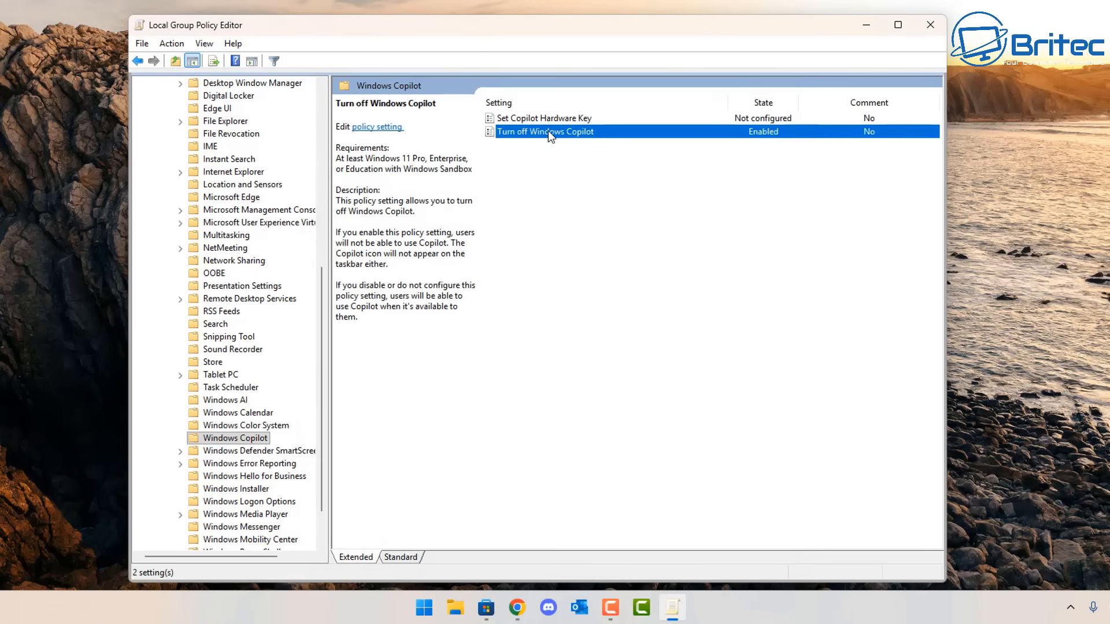
# Set the Set Copilot Hardware Key policy to Disabled and close the Local Group Policy Editor
pyautogui.doubleClick(550, 117)
pyautogui.moveTo(333, 35); pyautogui.dragTo(616, 82)
pyautogui.click(336, 164)
pyautogui.click(399, 287)
pyautogui.click(353, 185)
pyautogui.click(659, 507)
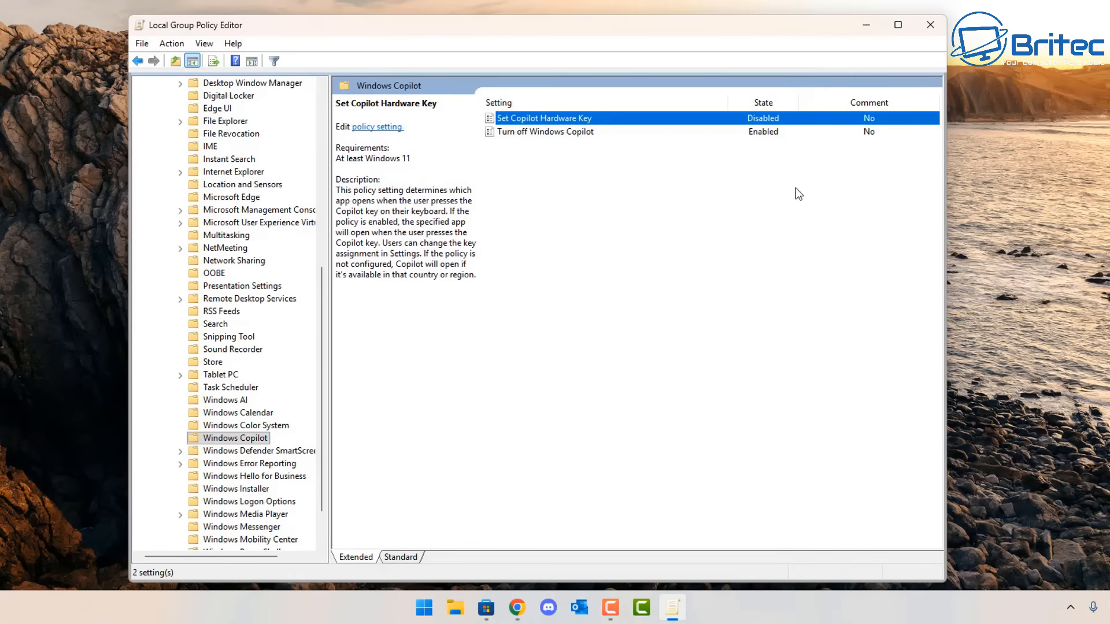
pyautogui.click(930, 26)
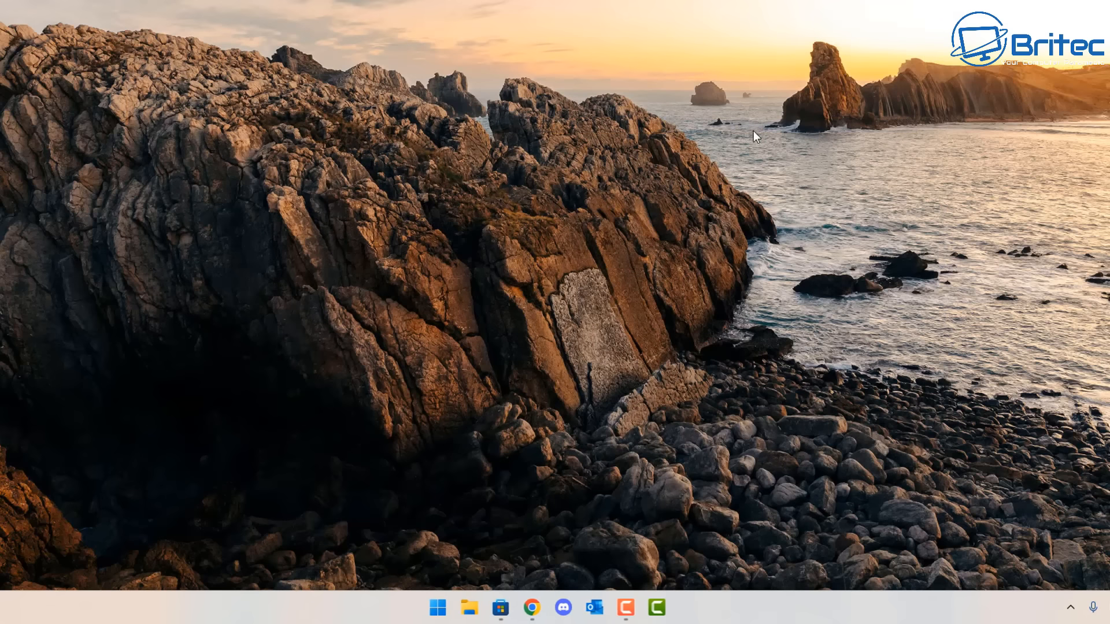